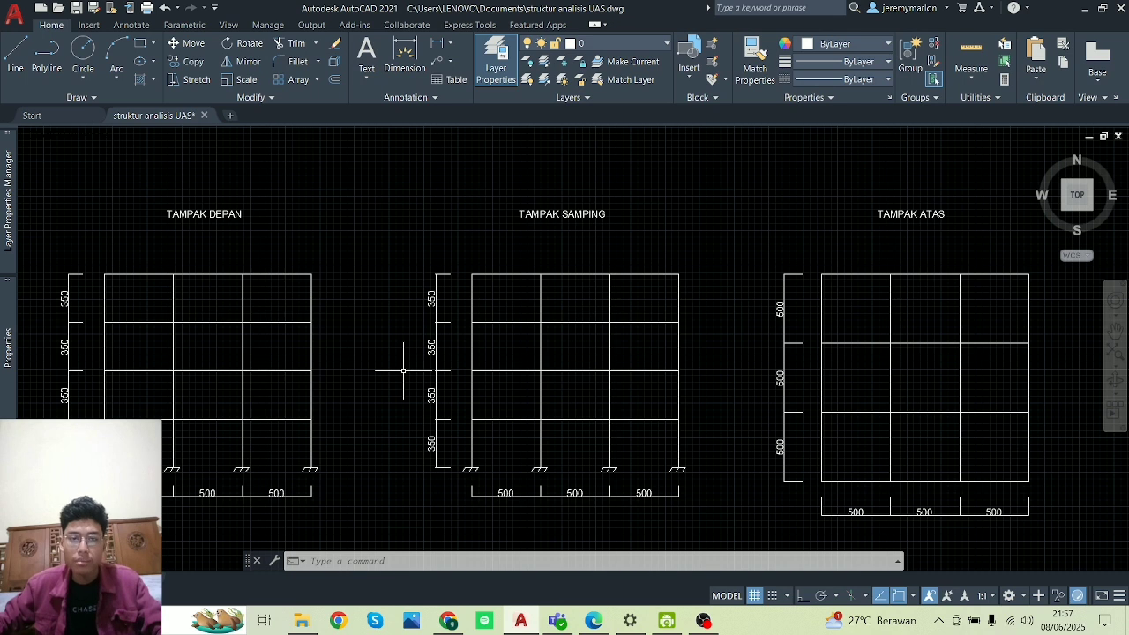
# - Examine the TAMPAK DEPAN, TAMPAK SAMPING and TAMPAK ATAS drawings with their span and storey dimensions
pyautogui.moveTo(226, 336)
pyautogui.mouseDown(button='middle')
pyautogui.moveTo(429, 290)
pyautogui.moveTo(545, 309)
pyautogui.mouseUp(button='middle')
pyautogui.scroll(2, 519, 327)
pyautogui.scroll(-4, 486, 313)
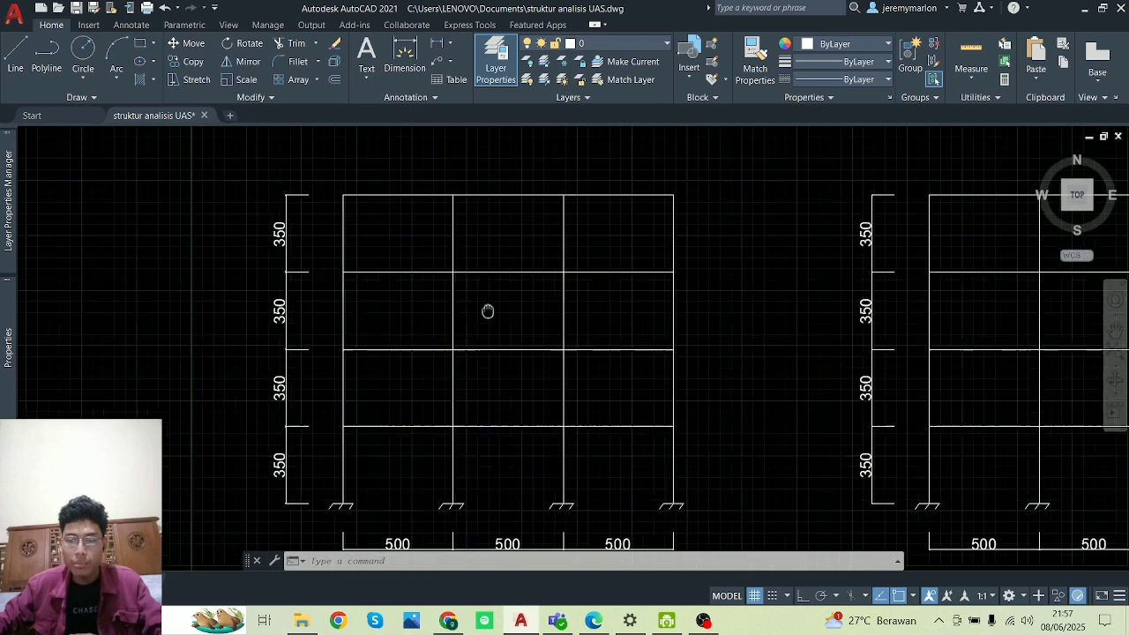
pyautogui.scroll(2, 486, 348)
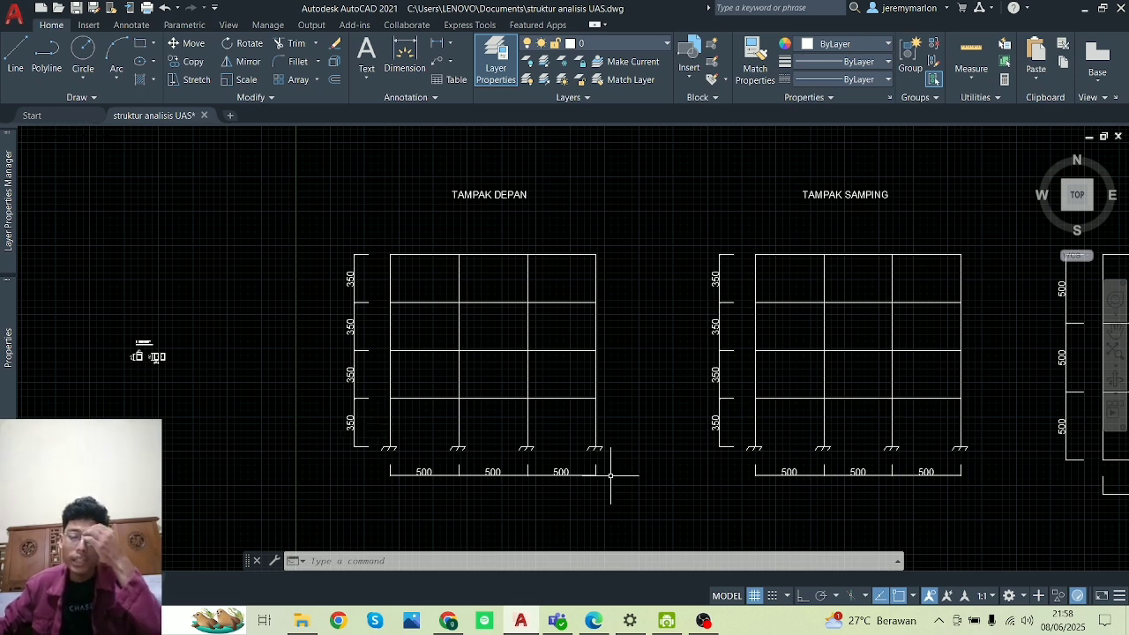
pyautogui.moveTo(870, 361)
pyautogui.mouseDown(button='middle')
pyautogui.moveTo(862, 406)
pyautogui.moveTo(841, 413)
pyautogui.moveTo(869, 429)
pyautogui.moveTo(518, 450)
pyautogui.moveTo(189, 445)
pyautogui.mouseUp(button='middle')
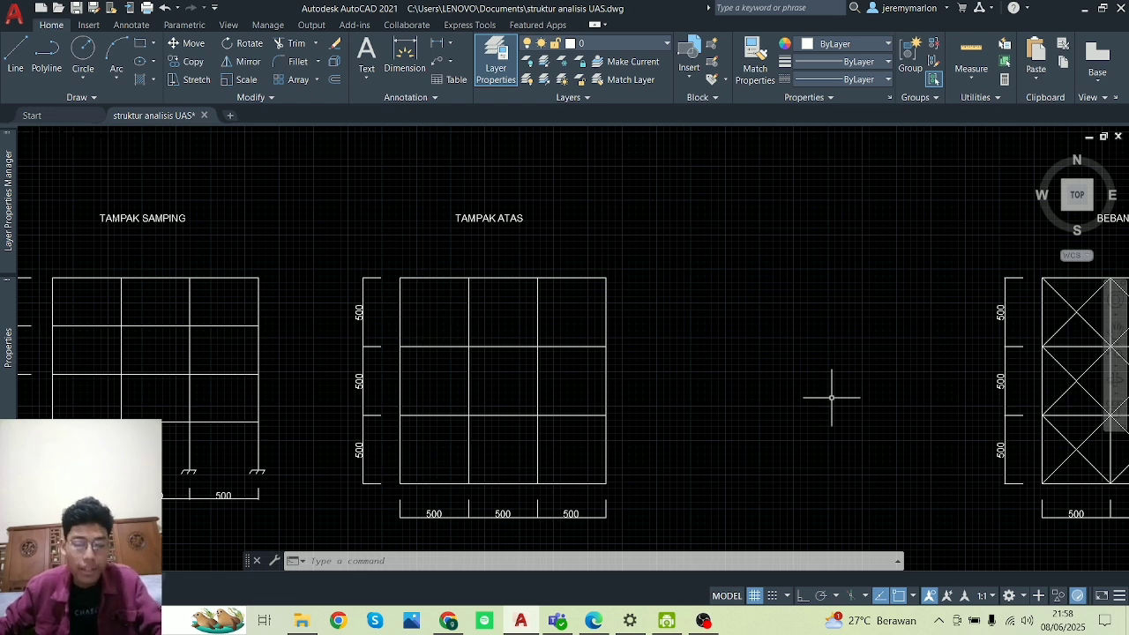
pyautogui.moveTo(566, 412); pyautogui.dragTo(650, 398, button='middle')
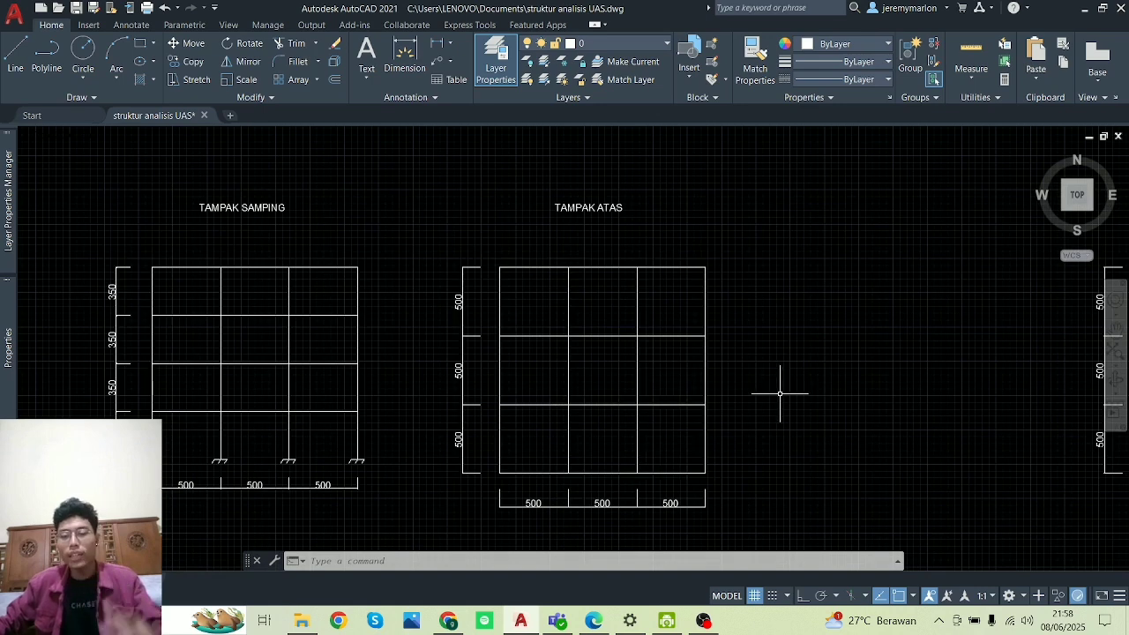
# - Examine the BEBAN AMPLOP plan and inspect two edges of the separate square panel beside it
pyautogui.scroll(-3, 780, 398)
pyautogui.scroll(-4, 780, 398)
pyautogui.scroll(5, 496, 396)
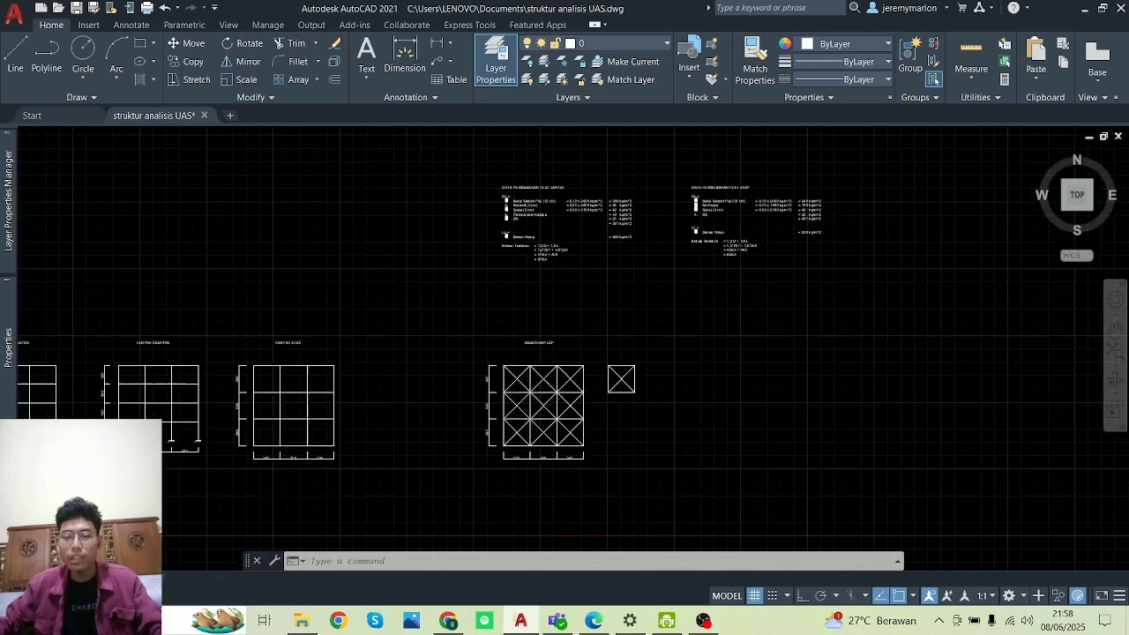
pyautogui.scroll(2, 604, 420)
pyautogui.moveTo(605, 421); pyautogui.dragTo(686, 285, button='middle')
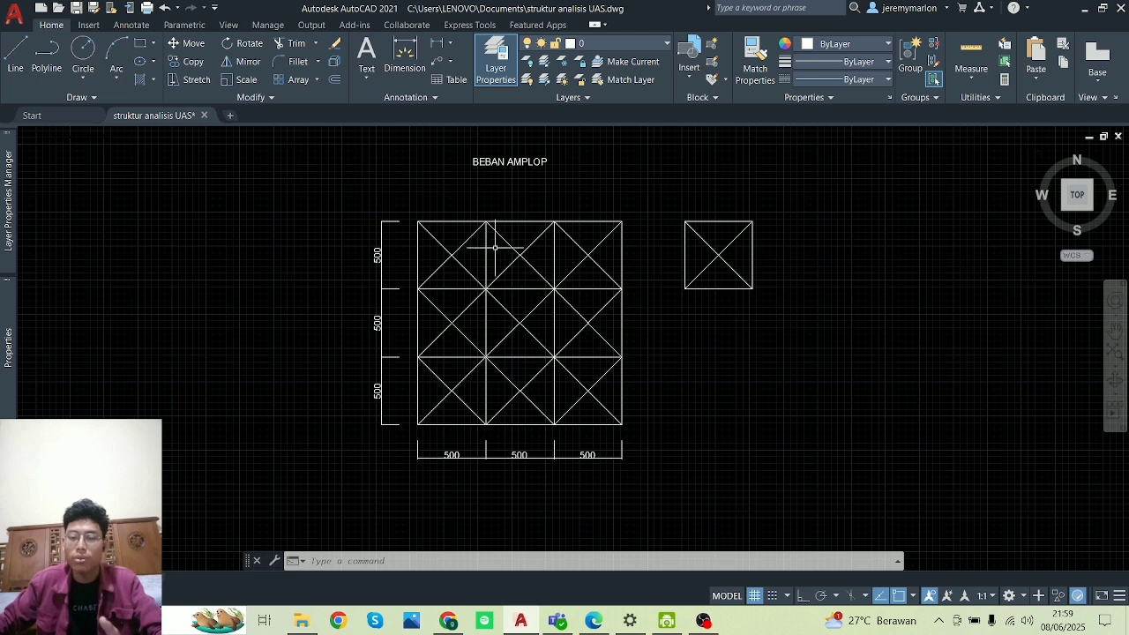
pyautogui.scroll(4, 520, 243)
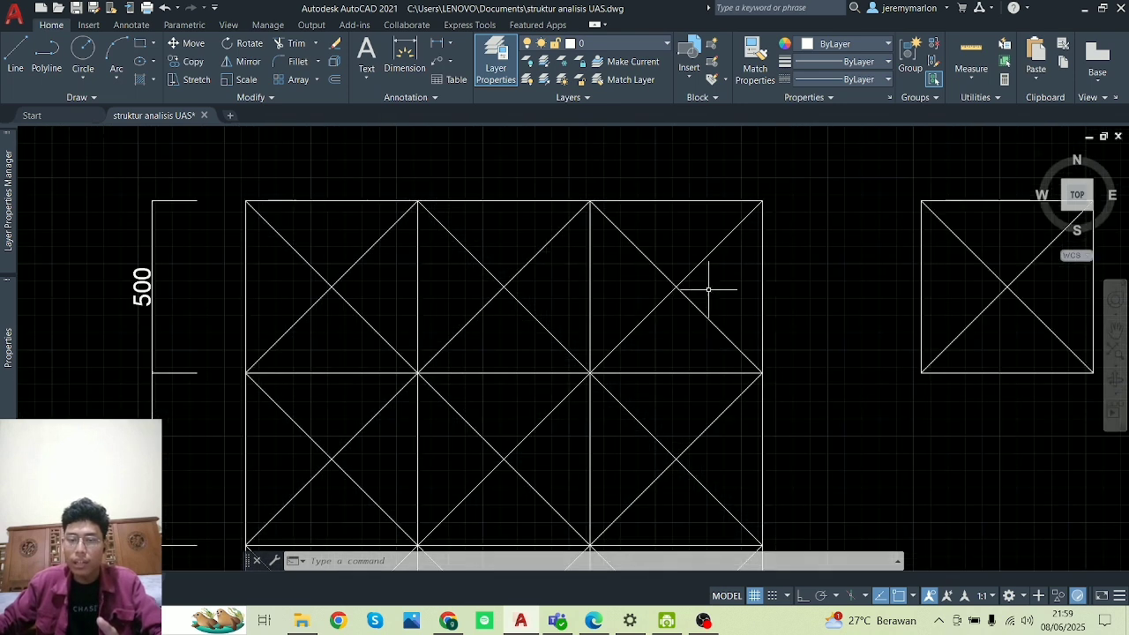
pyautogui.scroll(-2, 708, 289)
pyautogui.moveTo(881, 315); pyautogui.dragTo(617, 365, button='middle')
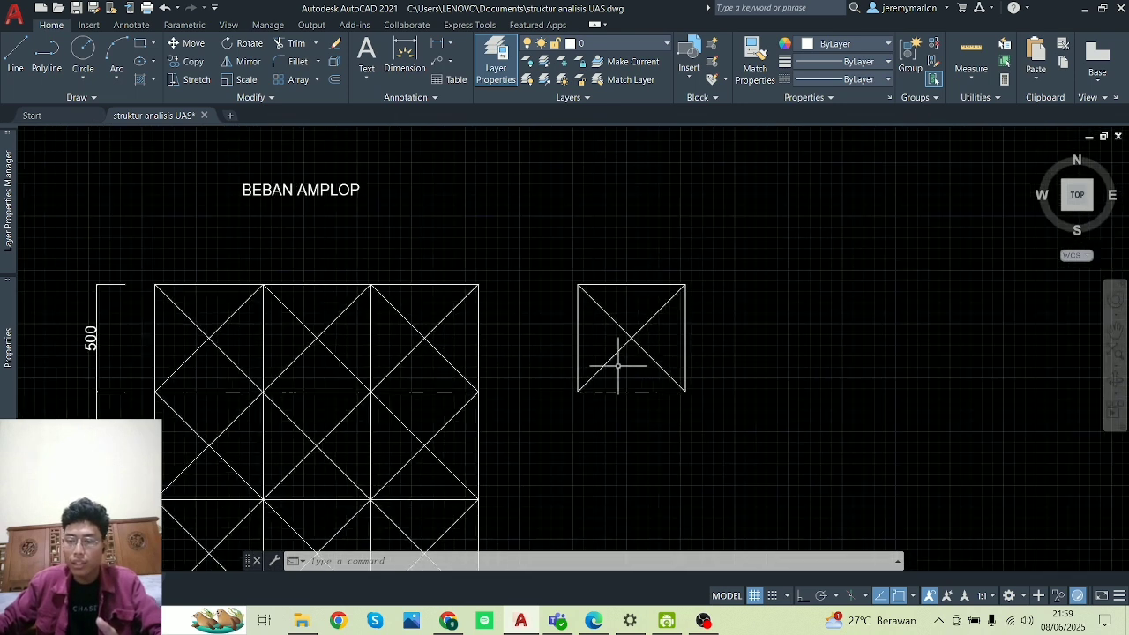
pyautogui.click(577, 335)
pyautogui.moveTo(578, 284)
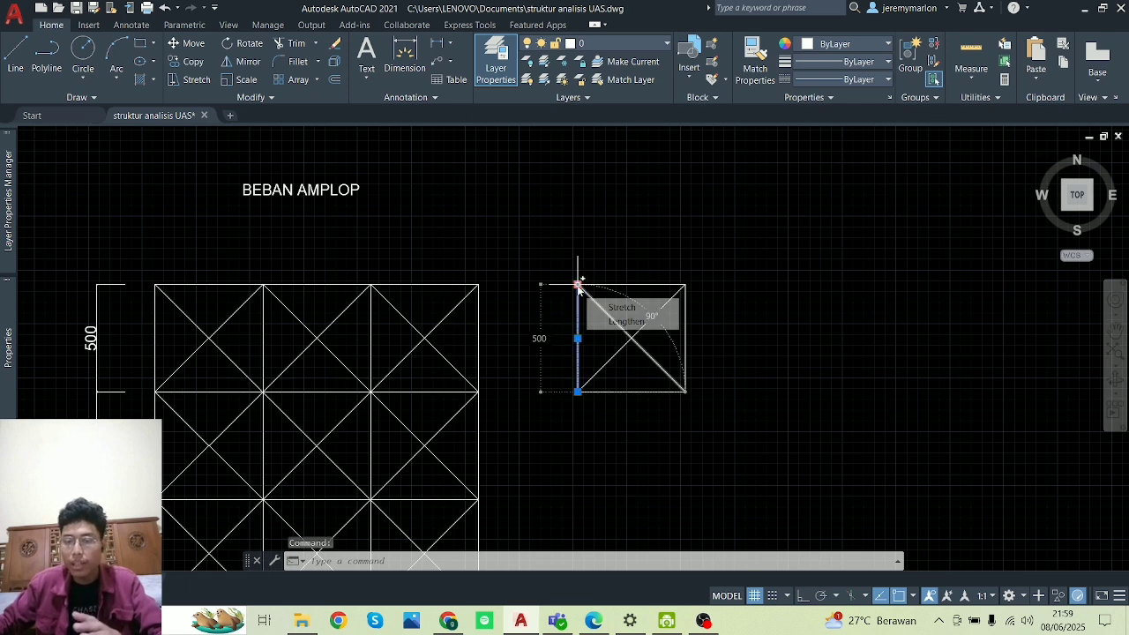
pyautogui.press('Escape')
pyautogui.click(648, 403)
pyautogui.click(633, 377)
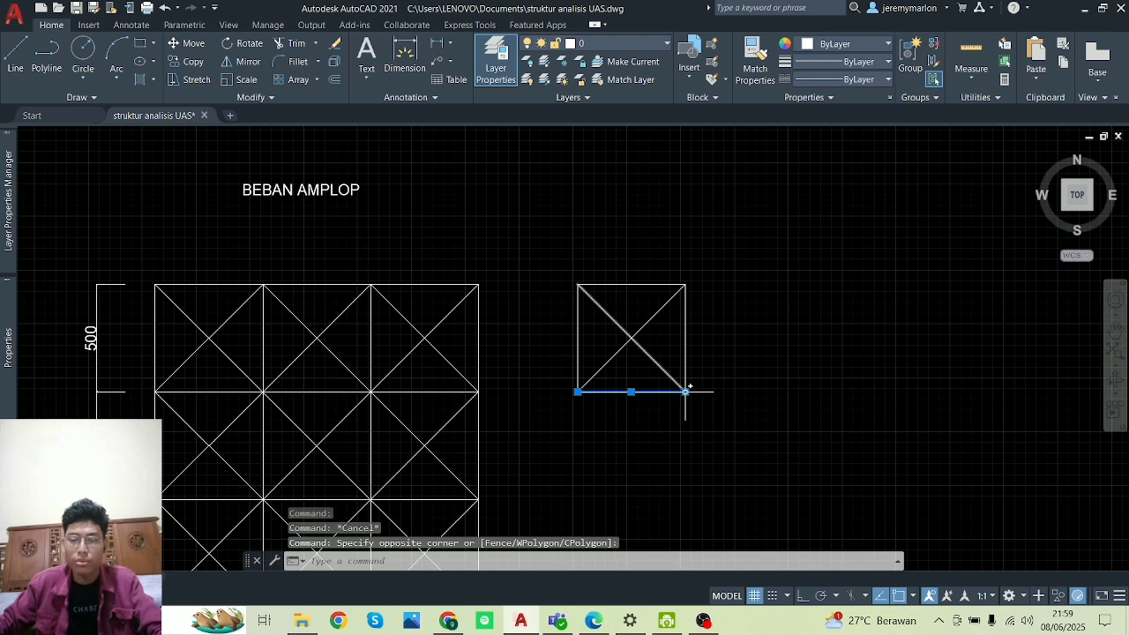
pyautogui.press('Escape')
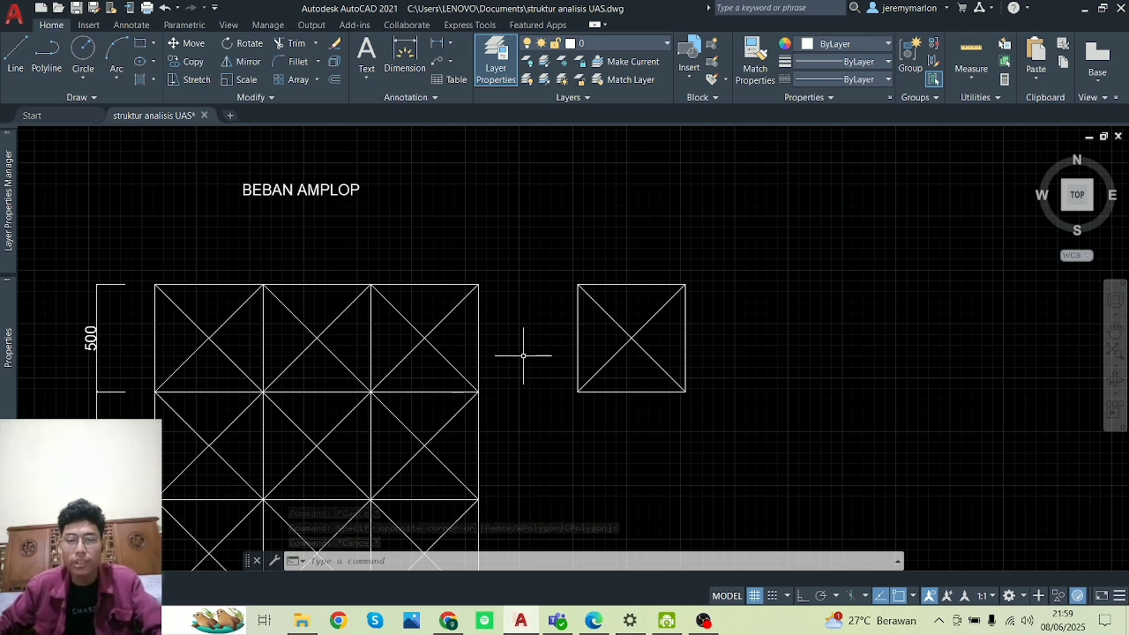
# - Read the floor slab loading calculation under DATA PEMBEBANAN PLAT LANTAI
pyautogui.scroll(-2, 521, 360)
pyautogui.moveTo(539, 367)
pyautogui.mouseDown(button='middle')
pyautogui.moveTo(673, 285)
pyautogui.moveTo(668, 438)
pyautogui.mouseUp(button='middle')
pyautogui.scroll(-4, 667, 437)
pyautogui.moveTo(678, 373)
pyautogui.mouseDown(button='middle')
pyautogui.moveTo(723, 370)
pyautogui.moveTo(729, 385)
pyautogui.mouseUp(button='middle')
pyautogui.scroll(4, 725, 272)
pyautogui.moveTo(885, 350); pyautogui.dragTo(582, 328, button='middle')
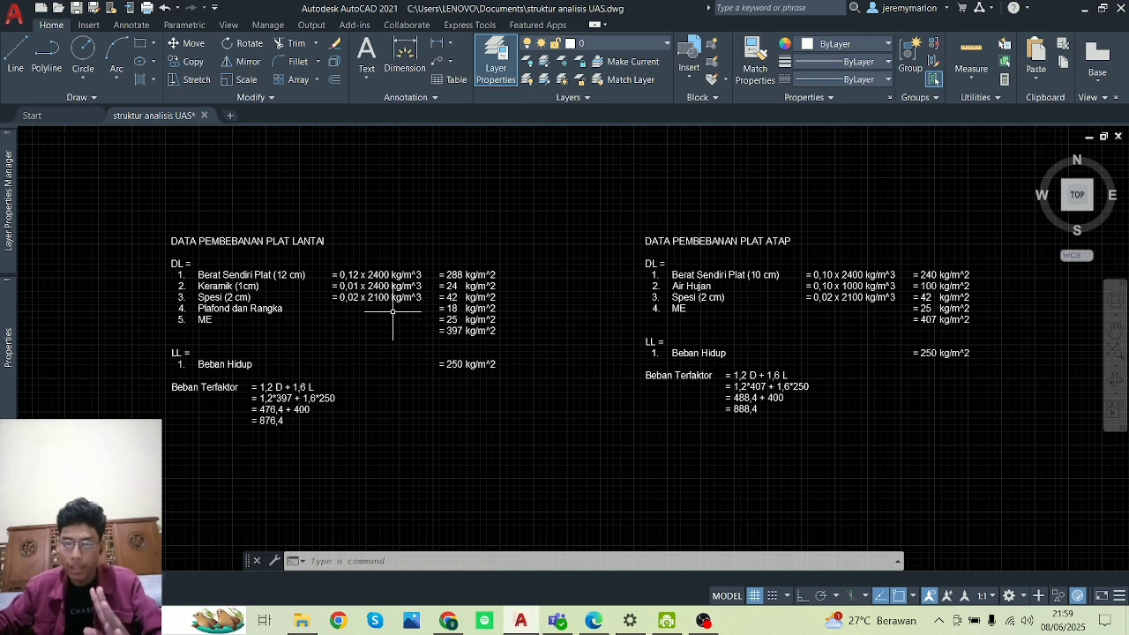
pyautogui.scroll(2, 201, 297)
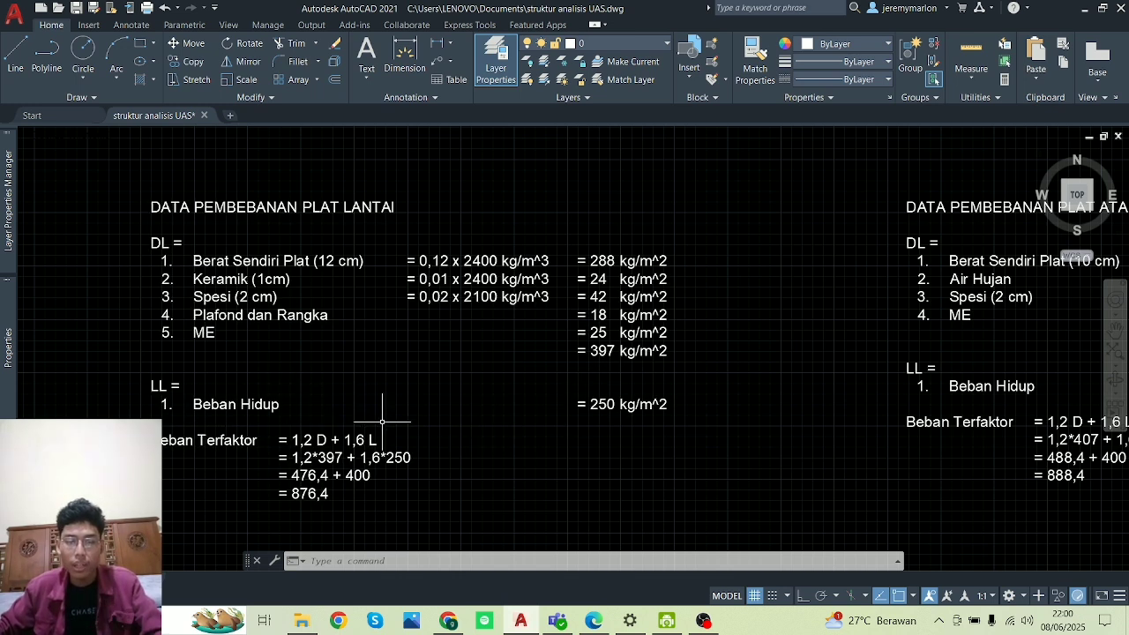
# - Check the live load in UAS 2025.pdf in Microsoft Teams, and read DATA PEMBEBANAN PLAT ATAP back in the AutoCAD drawing
pyautogui.click(557, 621)
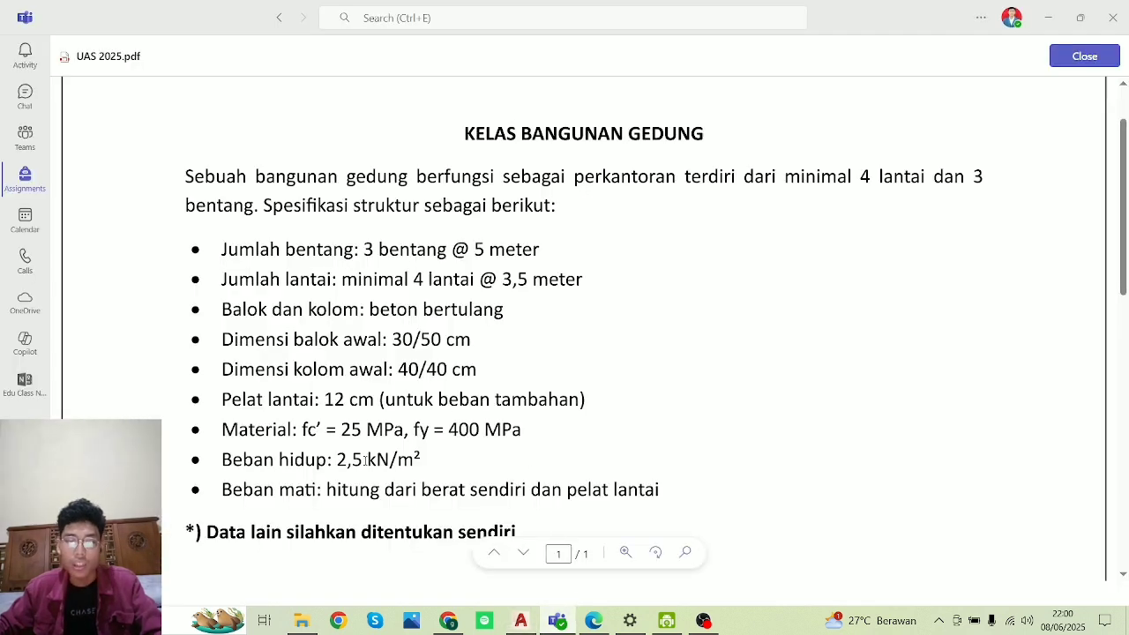
pyautogui.click(1048, 18)
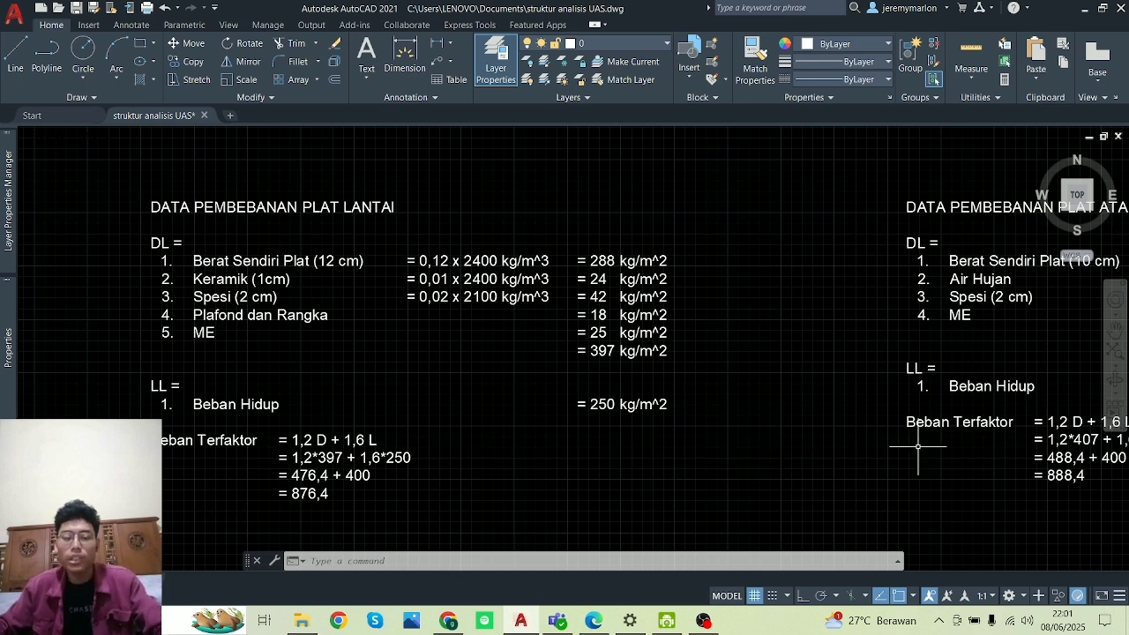
pyautogui.moveTo(897, 441); pyautogui.dragTo(895, 441, button='middle')
pyautogui.moveTo(847, 433); pyautogui.dragTo(280, 423, button='middle')
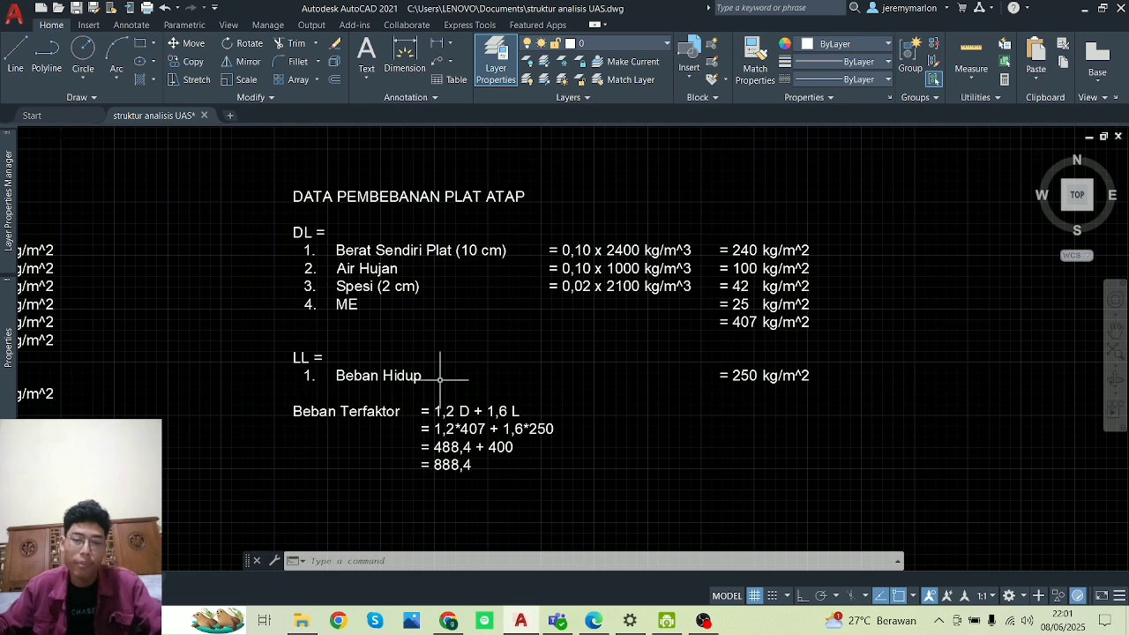
# - Locate and read the f'c, fy and stirrup steel notes above the column and beam sections
pyautogui.scroll(-4, 438, 381)
pyautogui.scroll(-6, 438, 381)
pyautogui.scroll(4, 476, 424)
pyautogui.scroll(6, 463, 467)
pyautogui.moveTo(459, 465); pyautogui.dragTo(736, 285, button='middle')
pyautogui.scroll(6, 615, 307)
pyautogui.scroll(2, 491, 389)
pyautogui.moveTo(492, 391); pyautogui.dragTo(655, 275, button='middle')
pyautogui.scroll(-4, 660, 291)
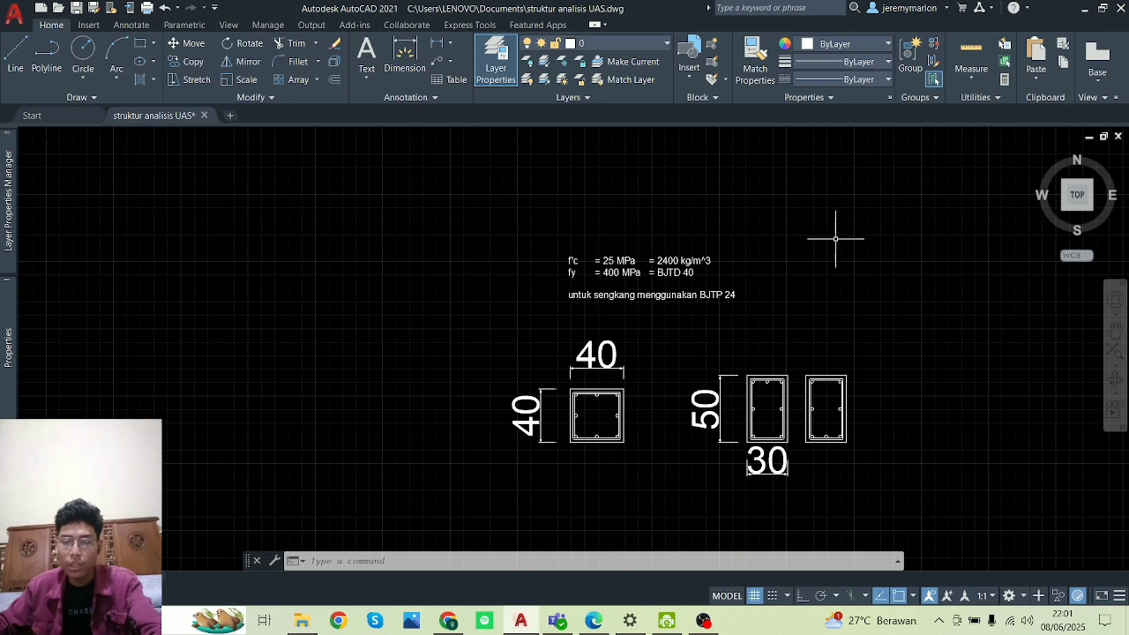
pyautogui.scroll(2, 710, 283)
pyautogui.scroll(2, 723, 274)
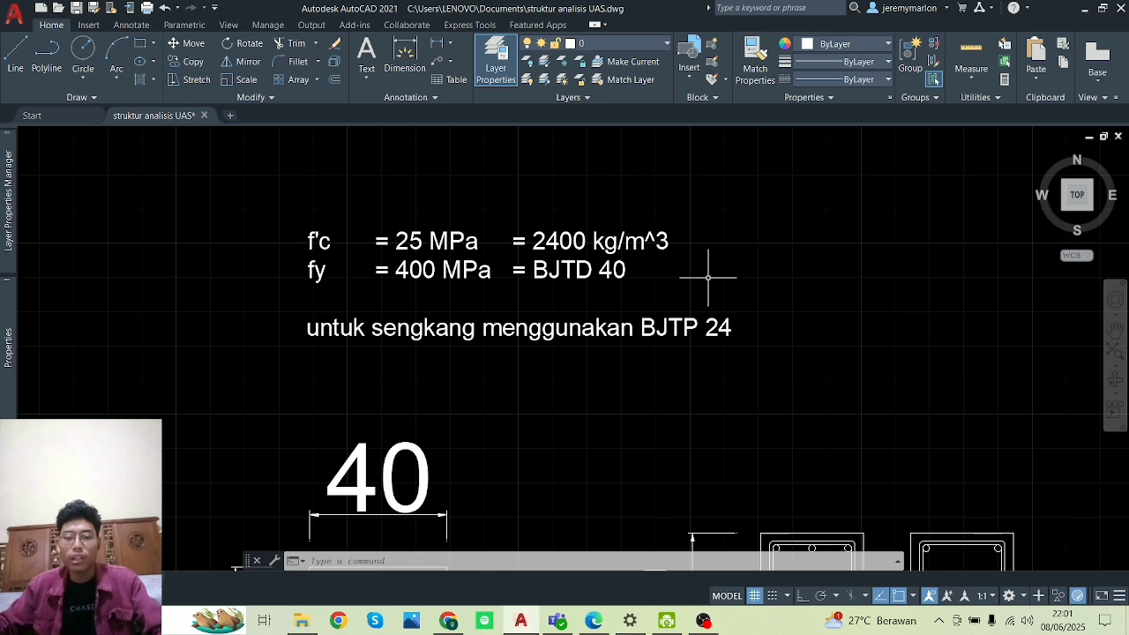
# - Check the material strengths in UAS 2025.pdf in Microsoft Teams against the AutoCAD notes, and inspect the column and beam reinforcement sections
pyautogui.click(558, 621)
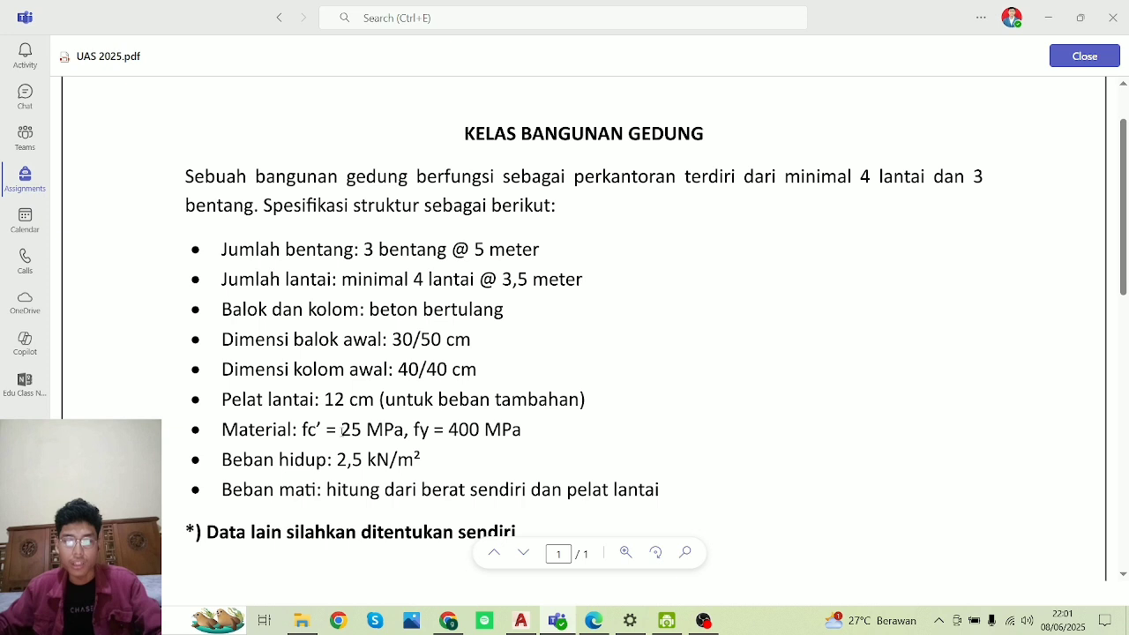
pyautogui.click(1048, 18)
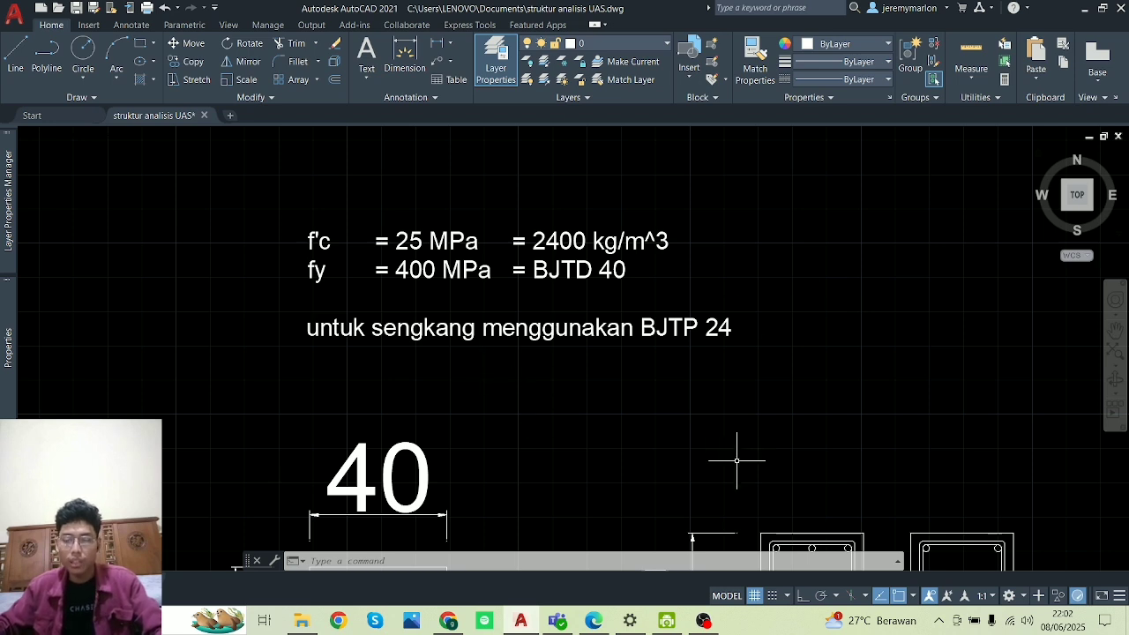
pyautogui.moveTo(854, 506)
pyautogui.mouseDown(button='middle')
pyautogui.moveTo(799, 497)
pyautogui.moveTo(729, 333)
pyautogui.mouseUp(button='middle')
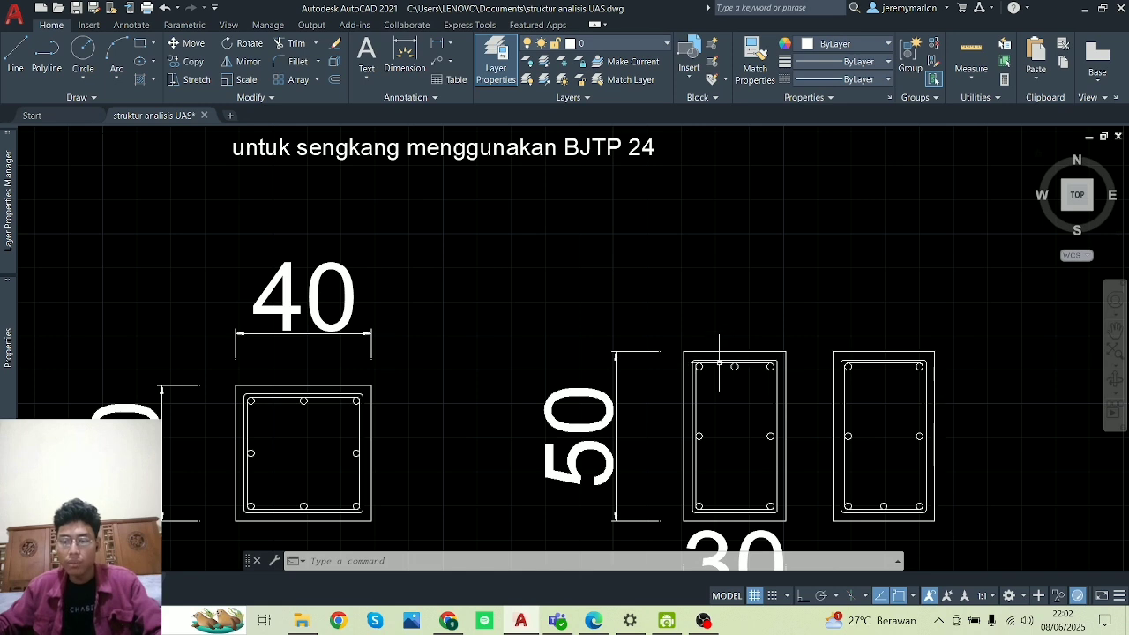
pyautogui.moveTo(575, 298); pyautogui.dragTo(652, 407, button='middle')
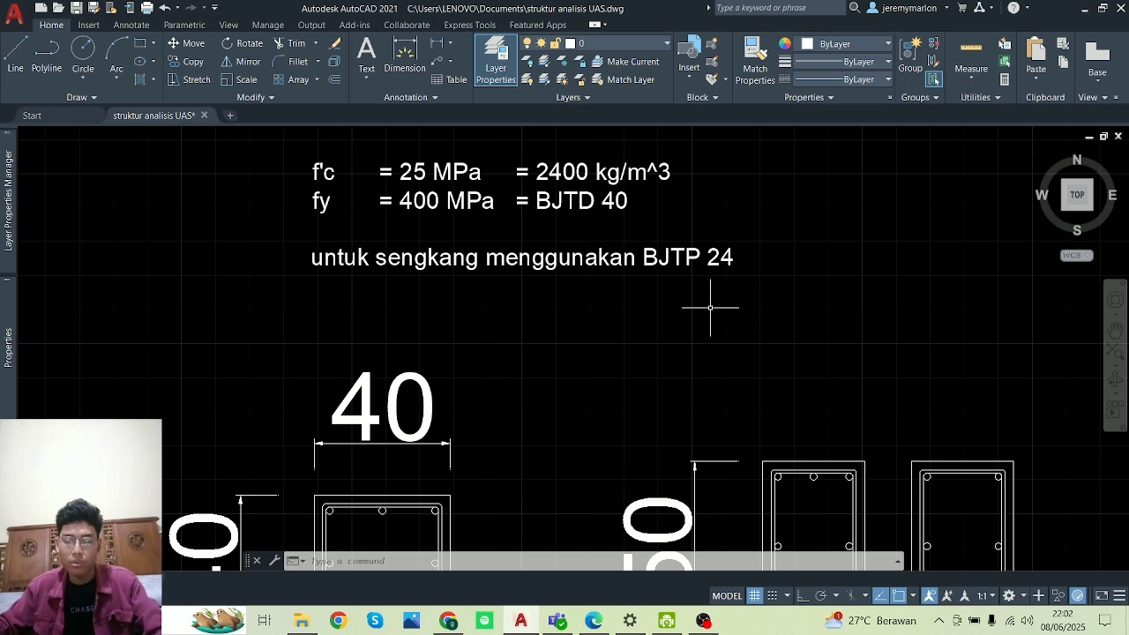
pyautogui.scroll(-5, 597, 373)
pyautogui.scroll(-6, 670, 416)
pyautogui.moveTo(670, 414); pyautogui.dragTo(411, 394, button='middle')
pyautogui.scroll(-2, 352, 383)
pyautogui.scroll(-4, 740, 444)
pyautogui.moveTo(741, 444); pyautogui.dragTo(527, 394, button='middle')
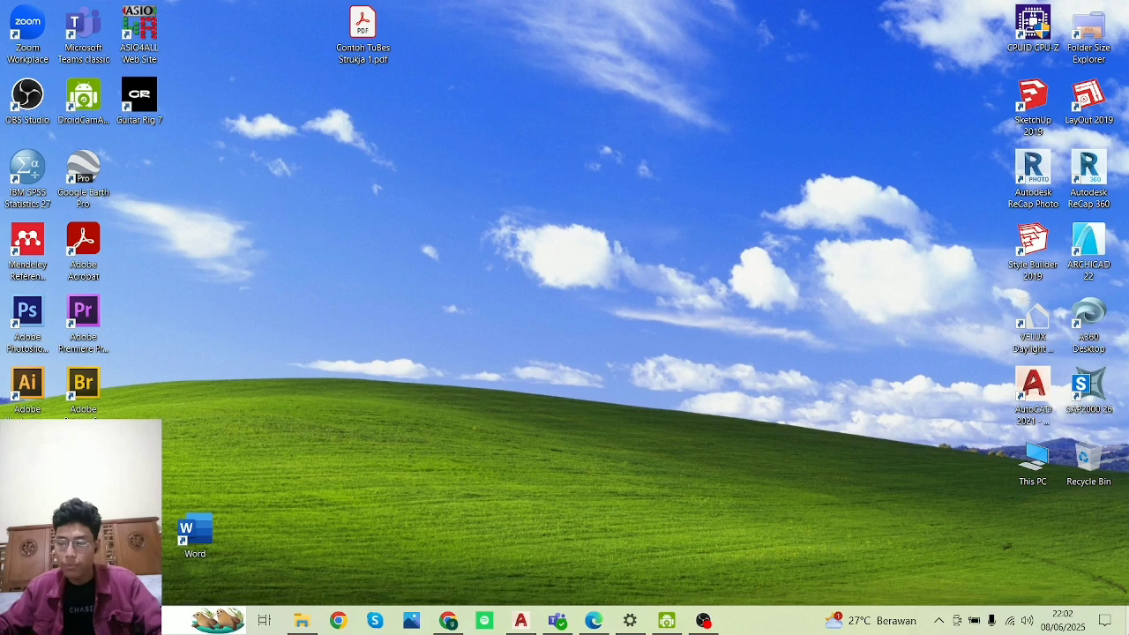
# - Show the desktop, launch SAP2000 26 and maximize its window
pyautogui.click(1128, 622)
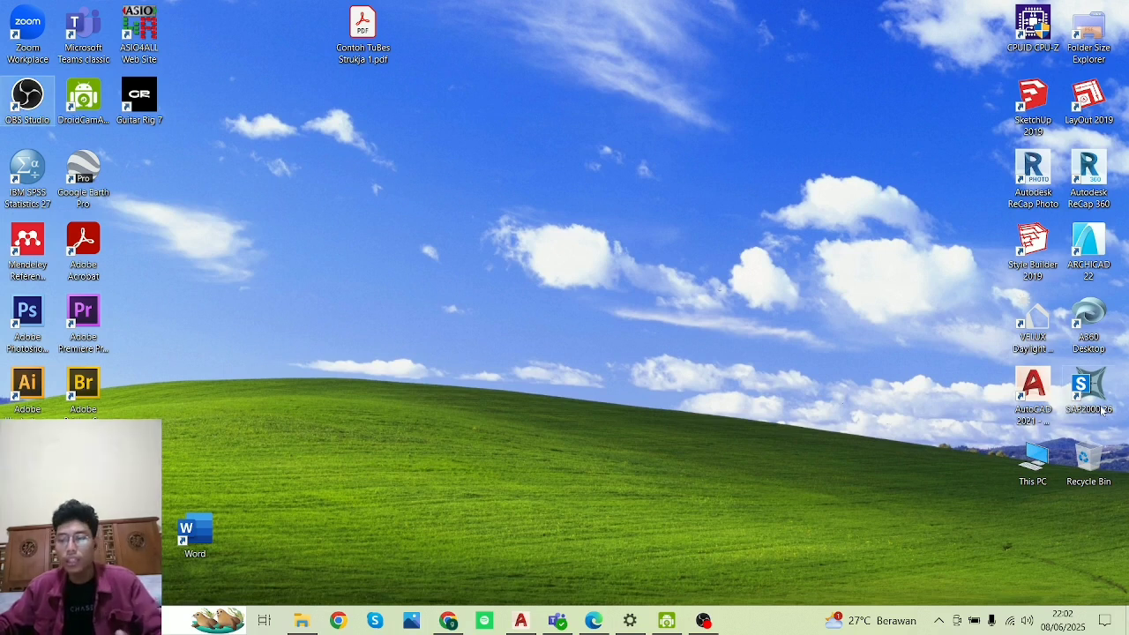
pyautogui.rightClick(648, 437)
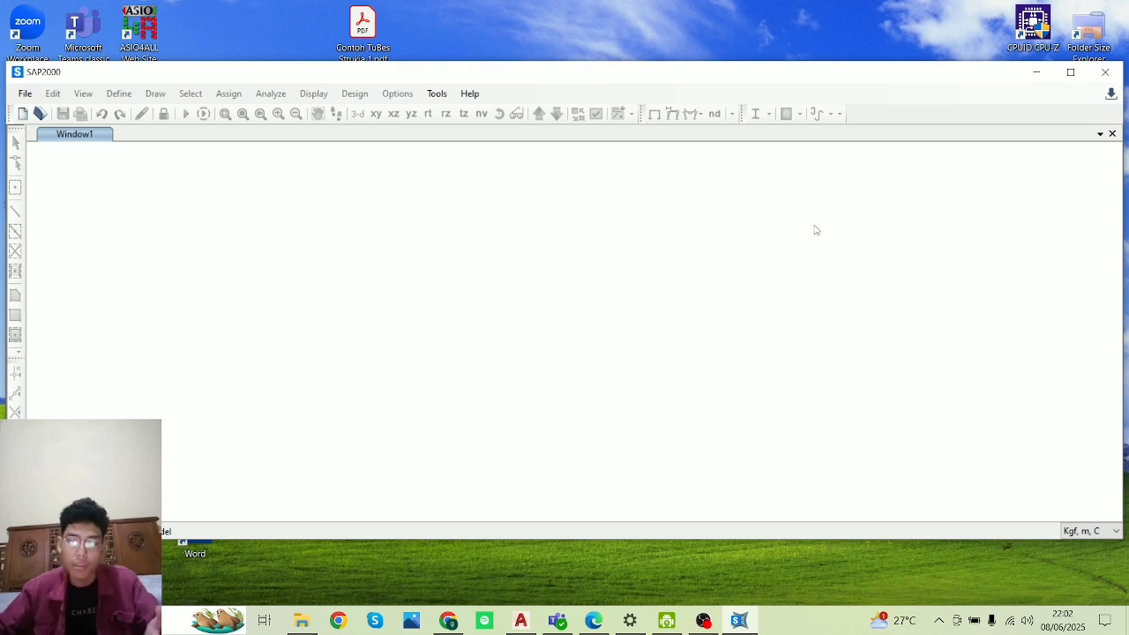
pyautogui.click(1071, 71)
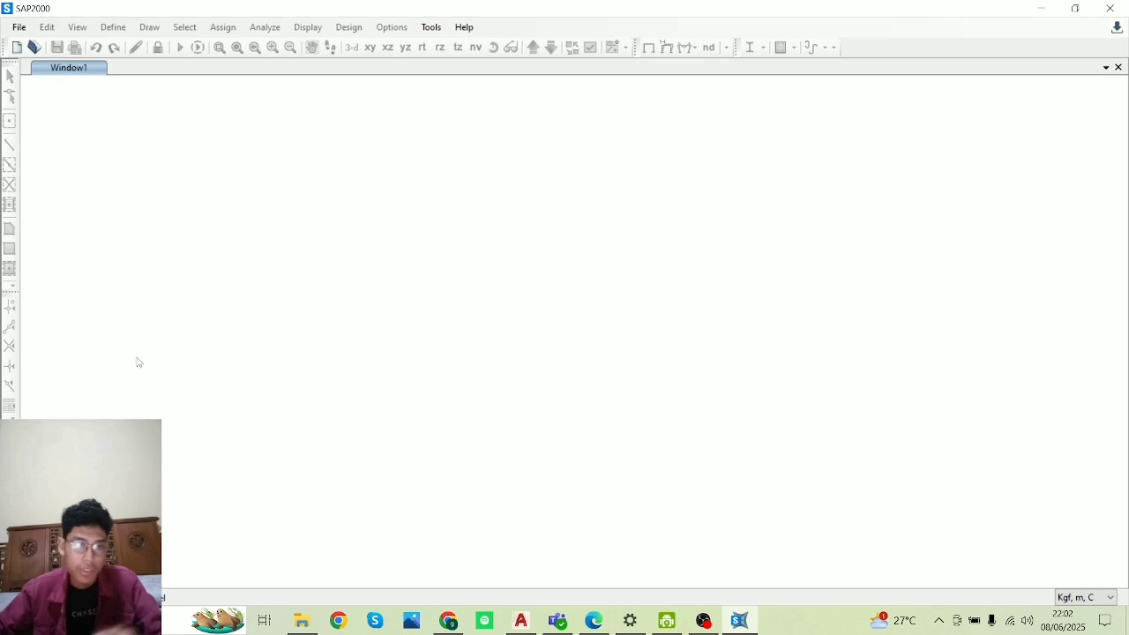
# - Start a new model from the 3D Frames template using the default settings
pyautogui.click(18, 26)
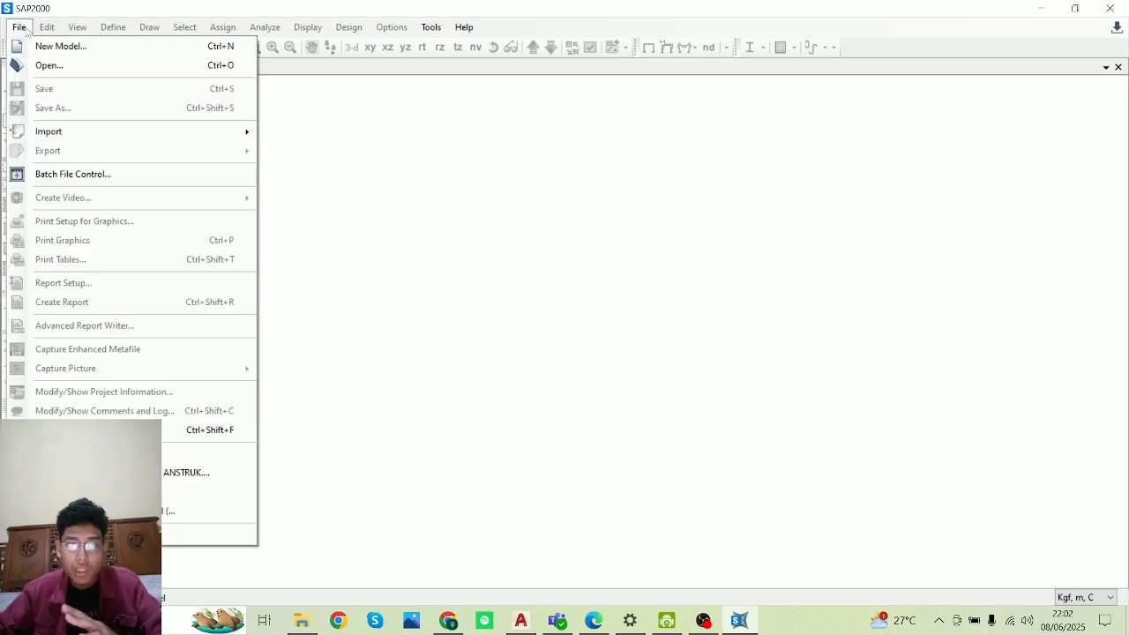
pyautogui.click(118, 47)
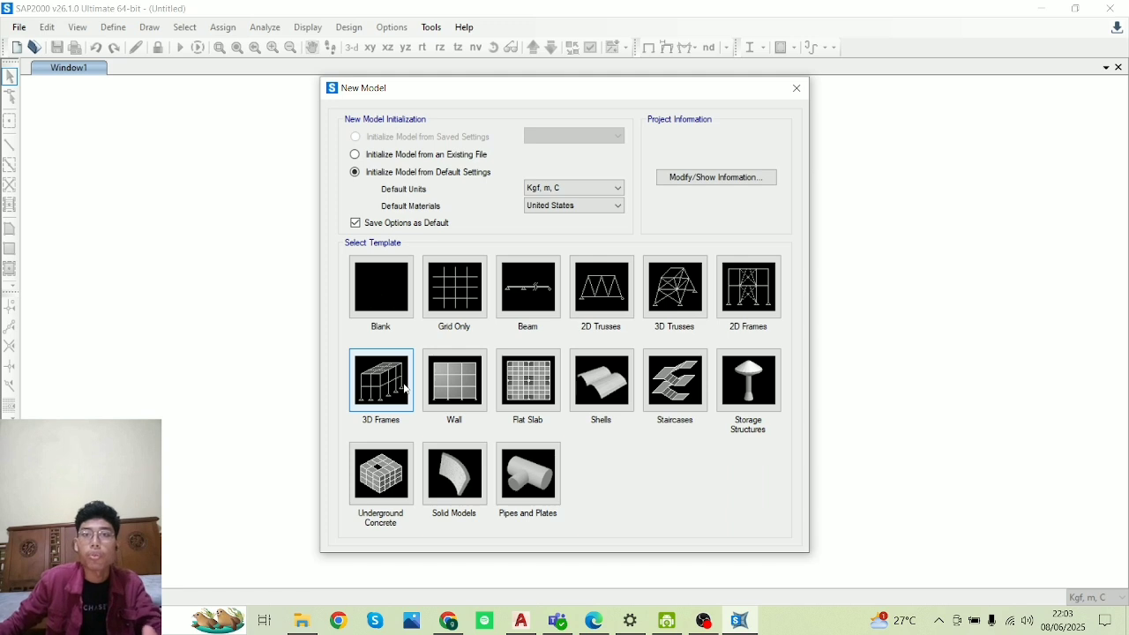
pyautogui.click(381, 415)
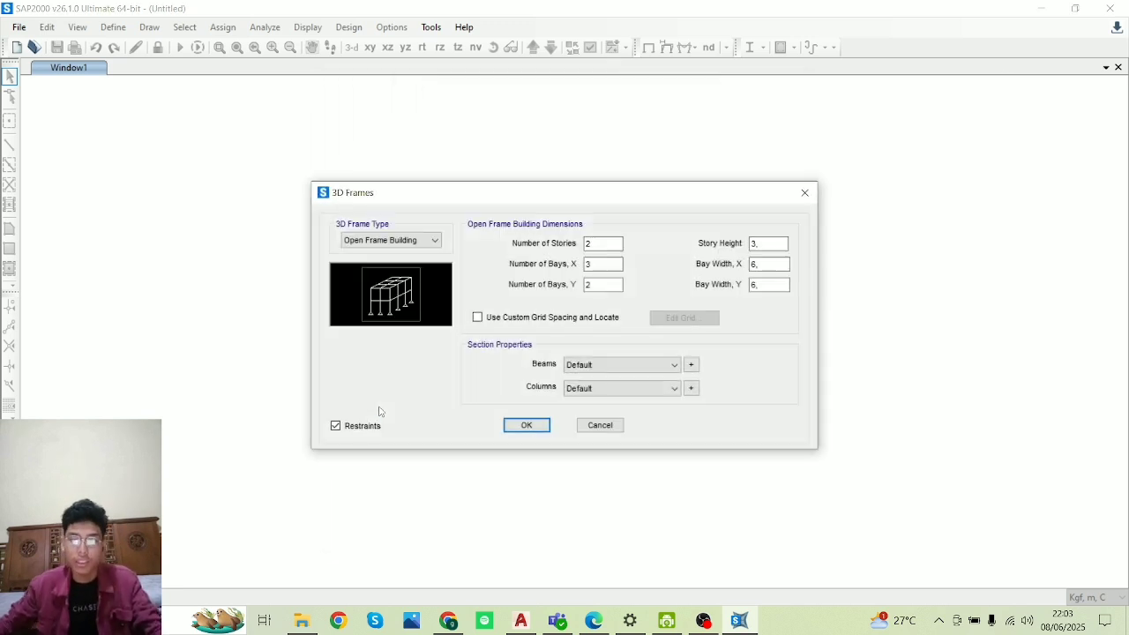
# - Set the open frame building to 4 stories, 3 bays in X and Y, story height 3,5 and bay widths 5 in X and Y
pyautogui.click(604, 242)
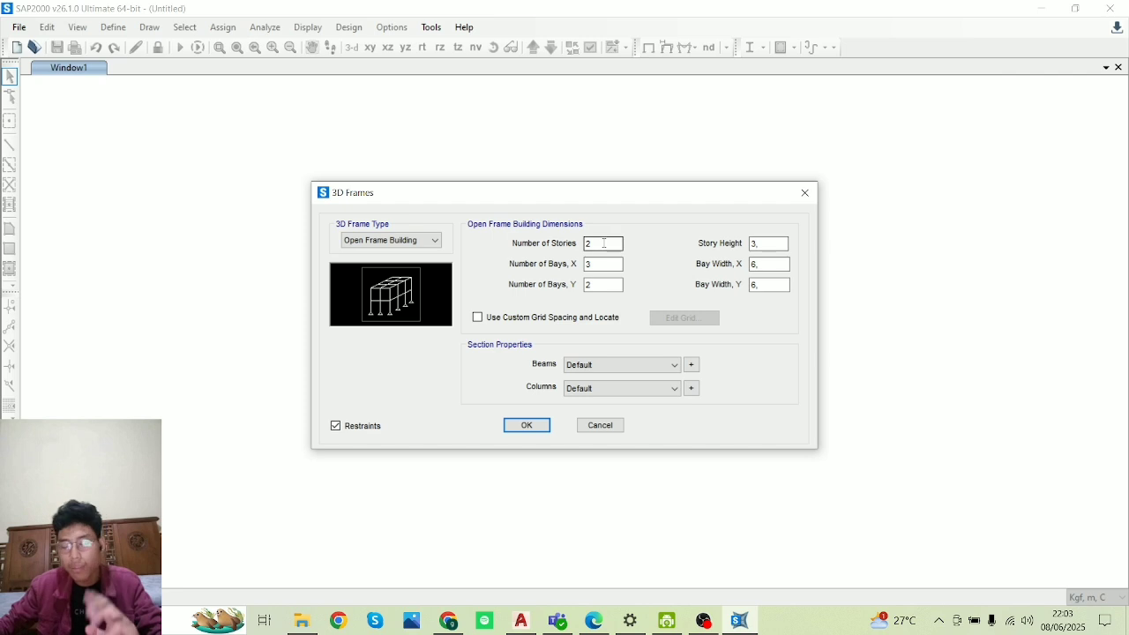
pyautogui.moveTo(607, 244); pyautogui.dragTo(539, 244)
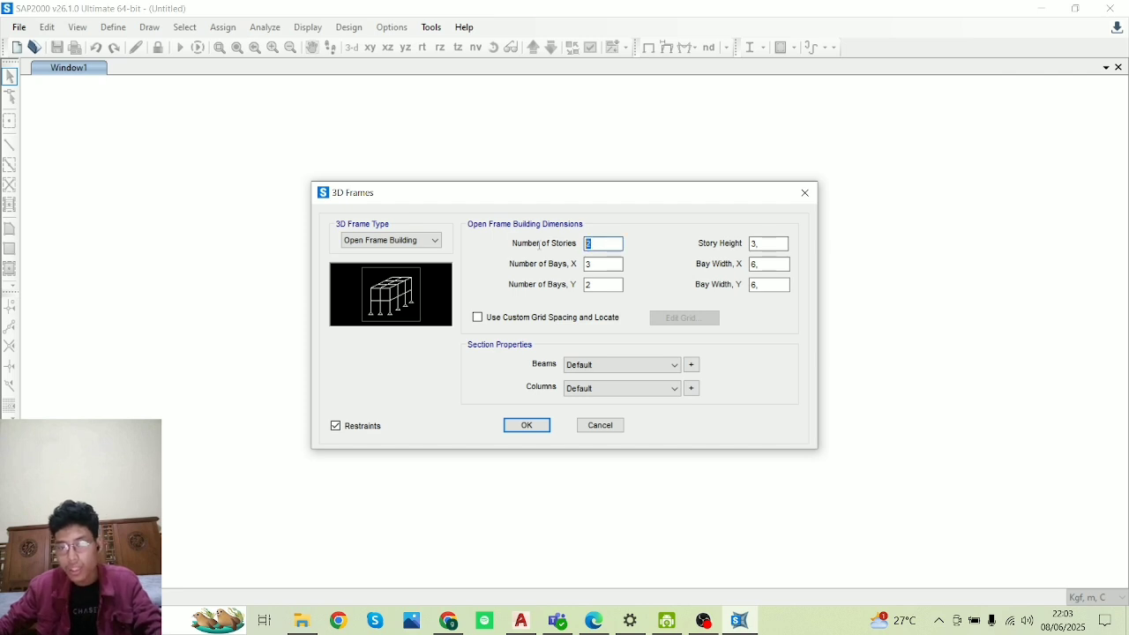
pyautogui.doubleClick(600, 268)
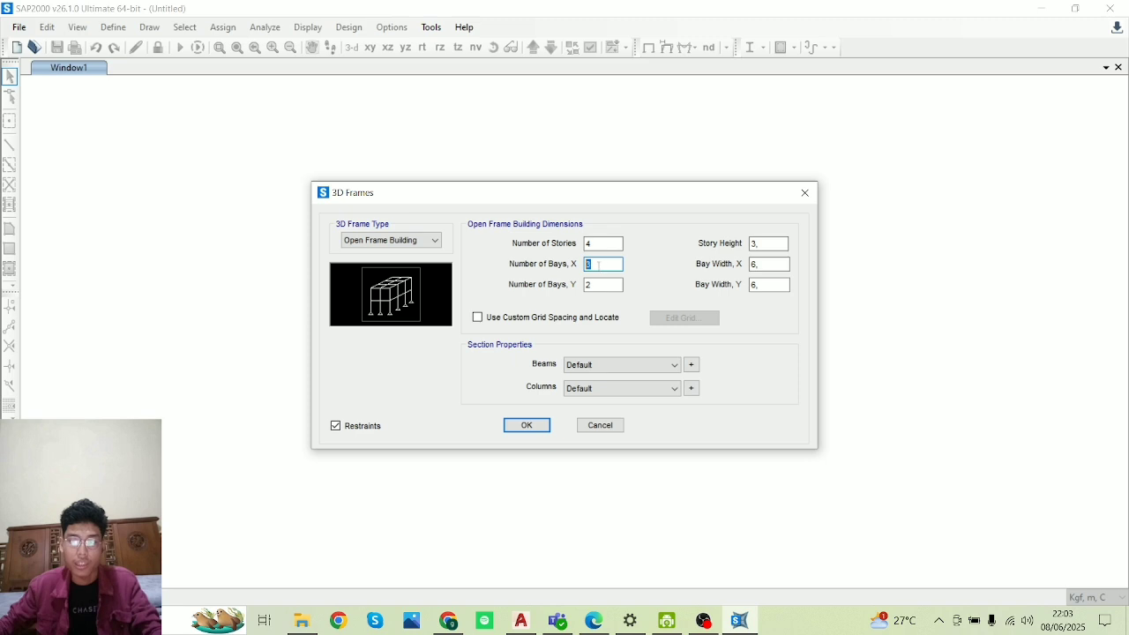
pyautogui.moveTo(596, 284); pyautogui.dragTo(570, 284)
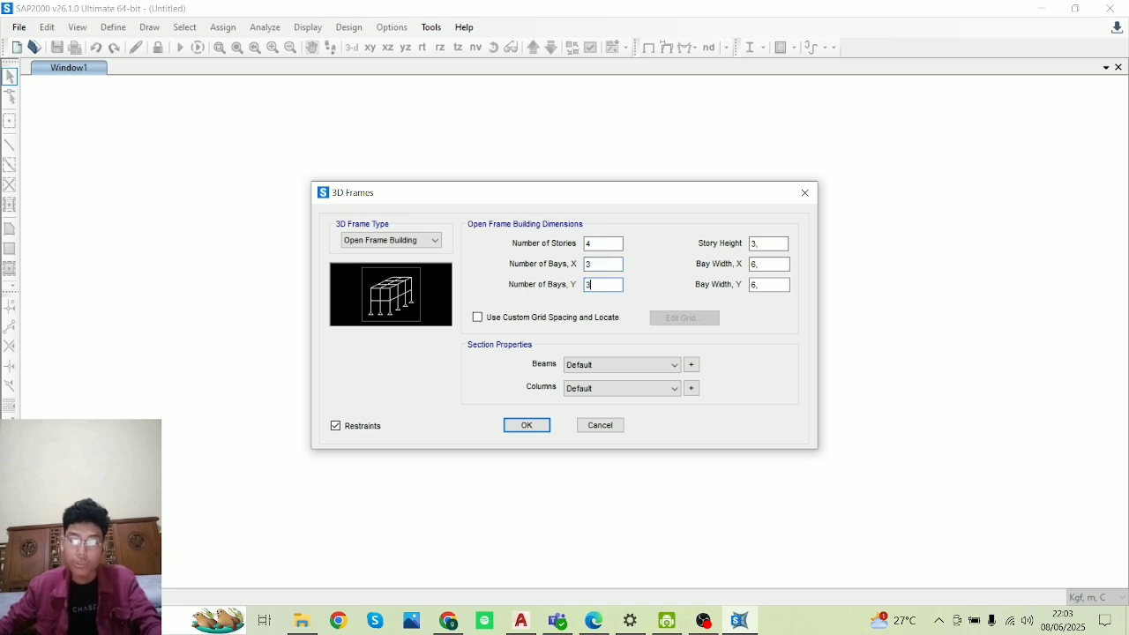
pyautogui.write('3')
pyautogui.doubleClick(756, 251)
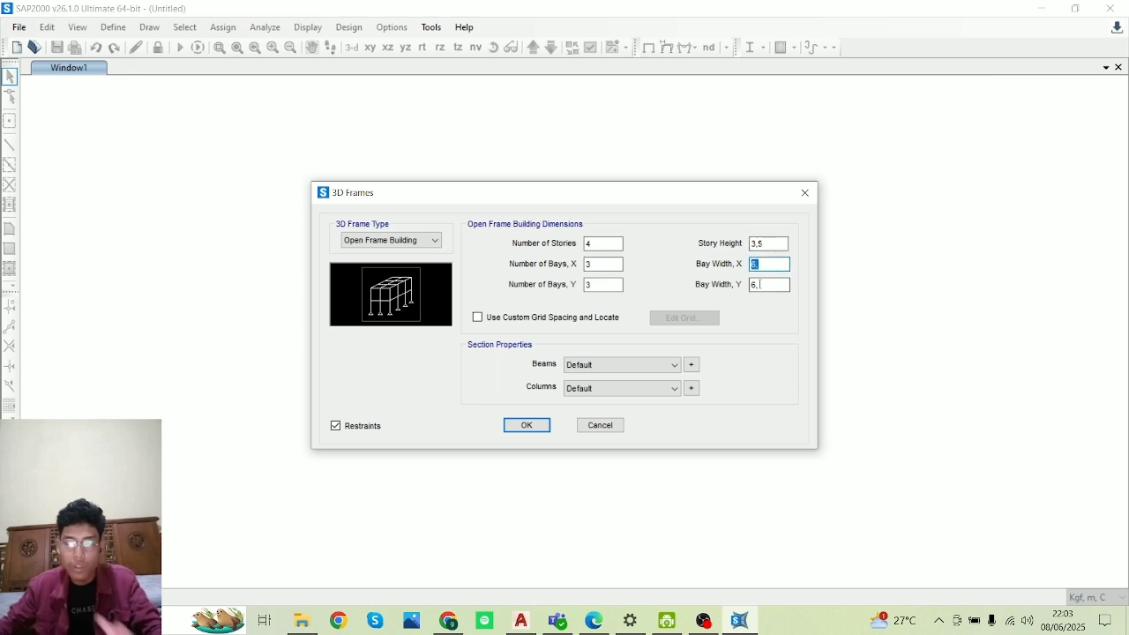
pyautogui.press('Tab')
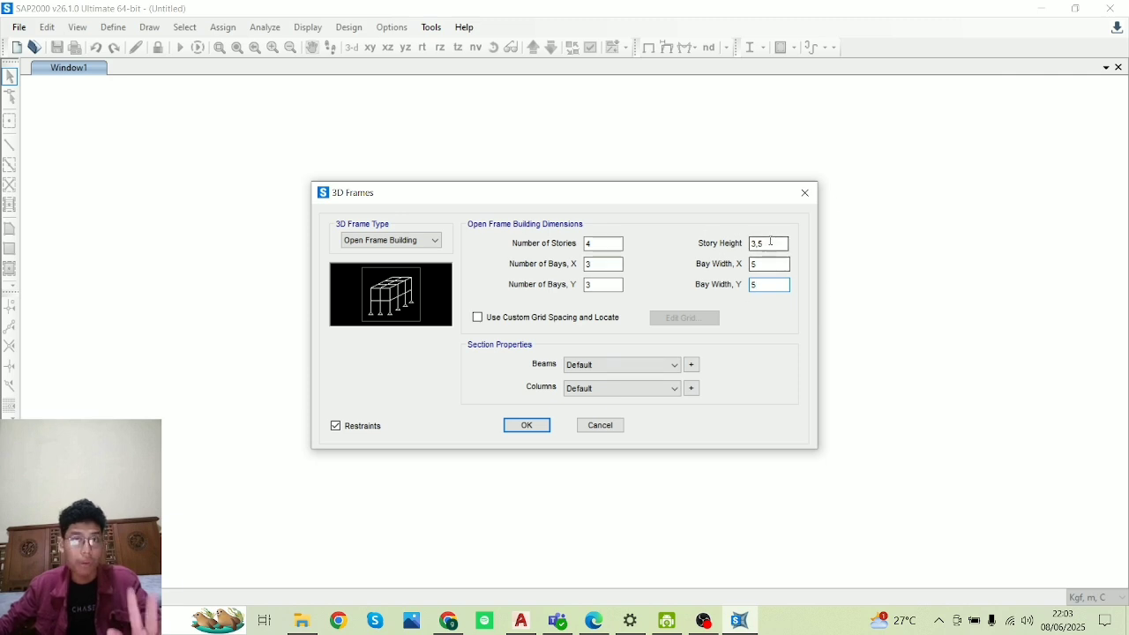
# - Generate the open frame building and close the X-Y plane view, keeping only the 3-D view
pyautogui.click(530, 426)
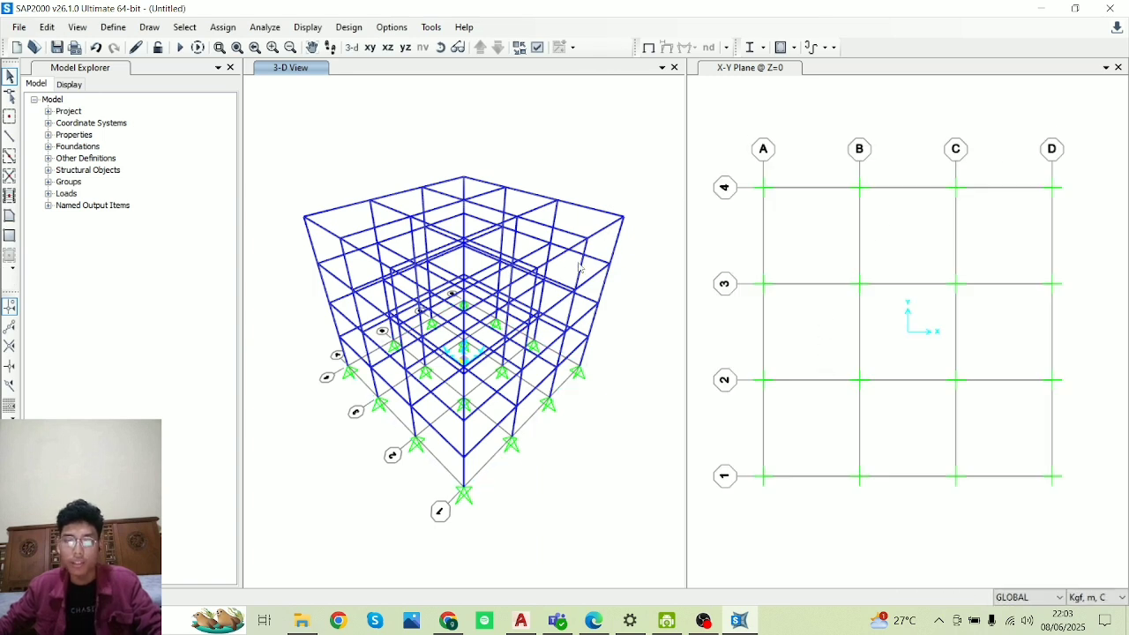
pyautogui.moveTo(471, 453); pyautogui.dragTo(473, 462, button='middle')
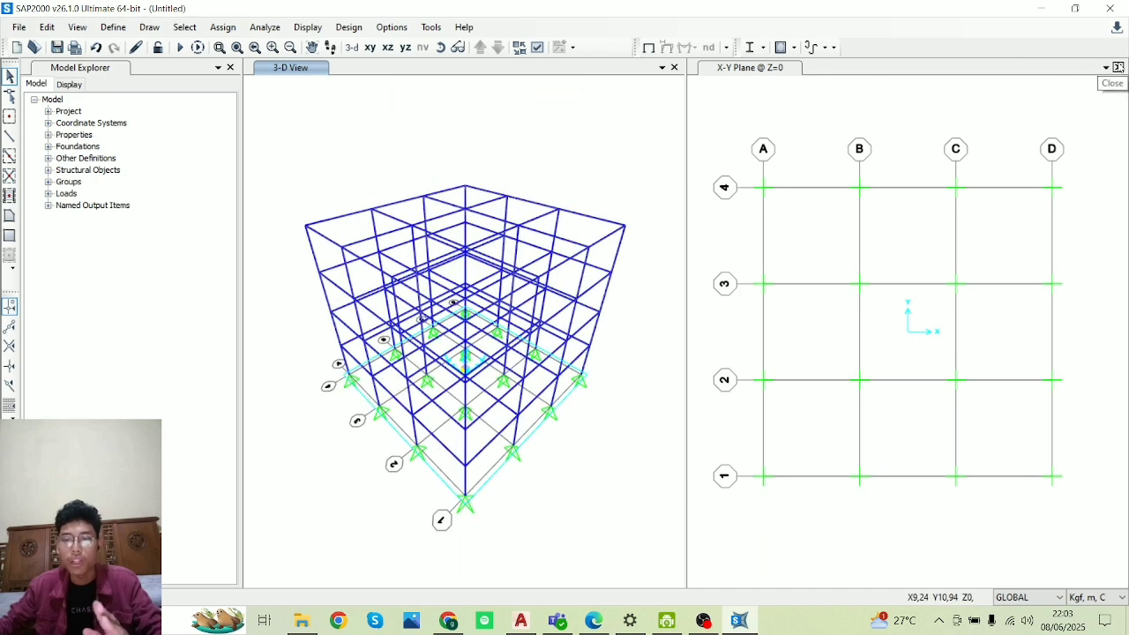
pyautogui.click(1117, 67)
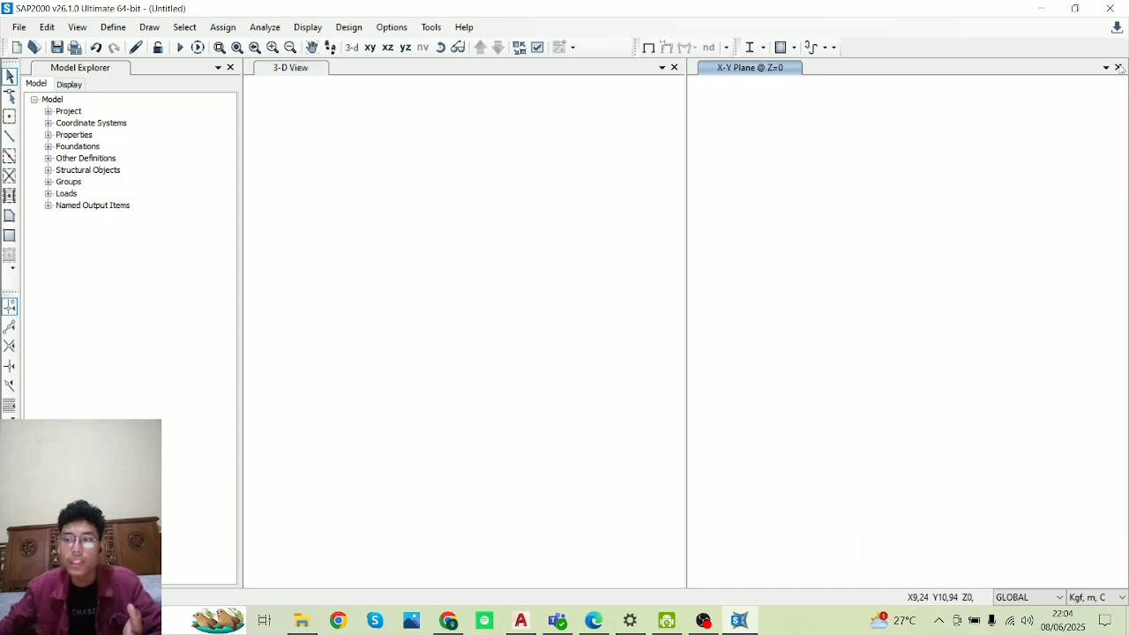
pyautogui.scroll(4, 918, 324)
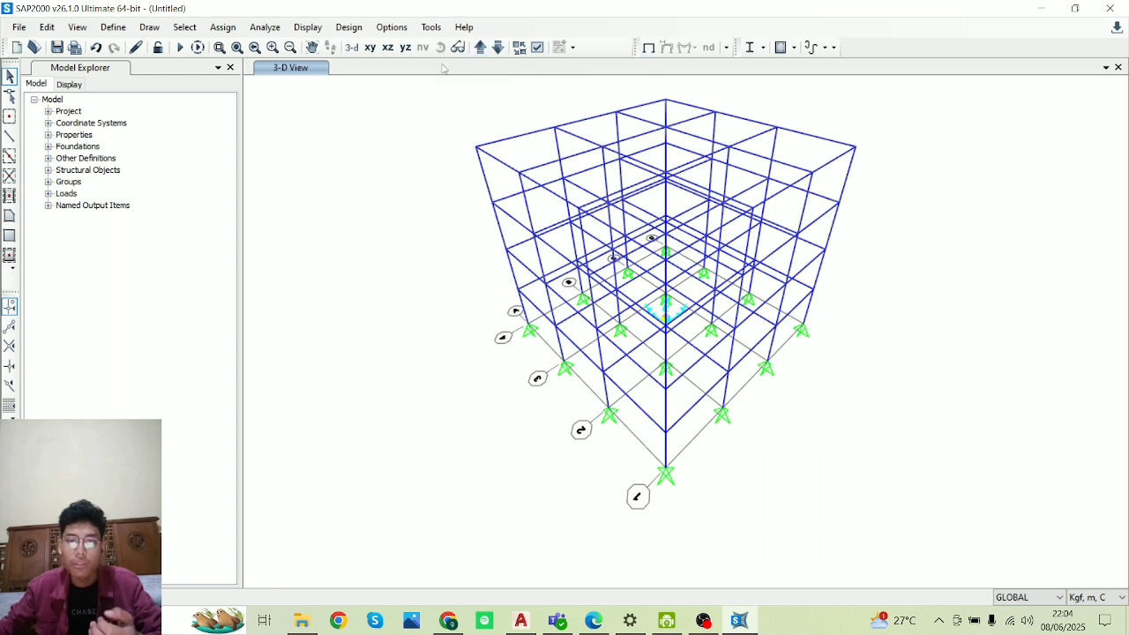
# - Select all base joints of the frame and assign fixed restraints to them in all translations and rotations
pyautogui.click(882, 276)
pyautogui.click(440, 46)
pyautogui.moveTo(698, 431); pyautogui.dragTo(766, 200)
pyautogui.moveTo(928, 456); pyautogui.dragTo(434, 353)
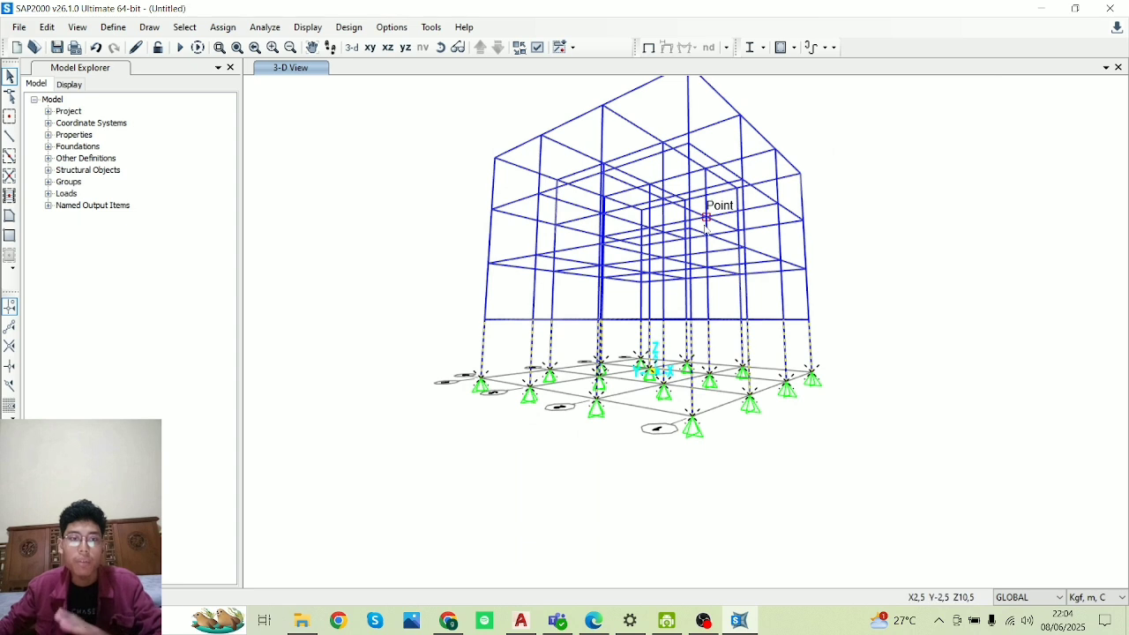
pyautogui.click(228, 27)
pyautogui.moveTo(254, 44)
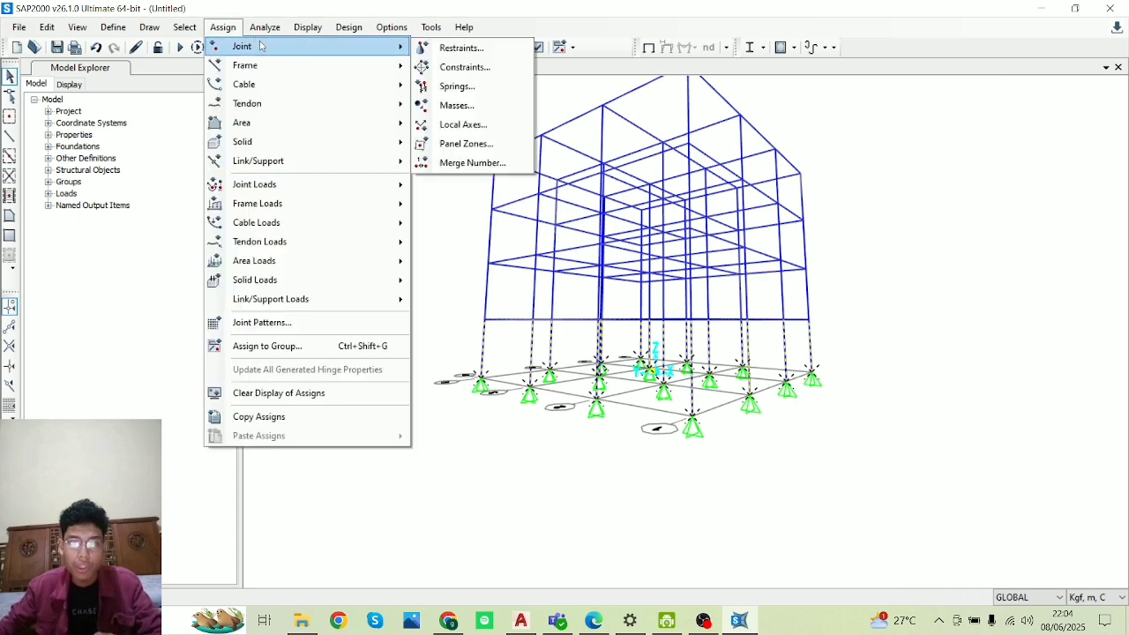
pyautogui.click(460, 49)
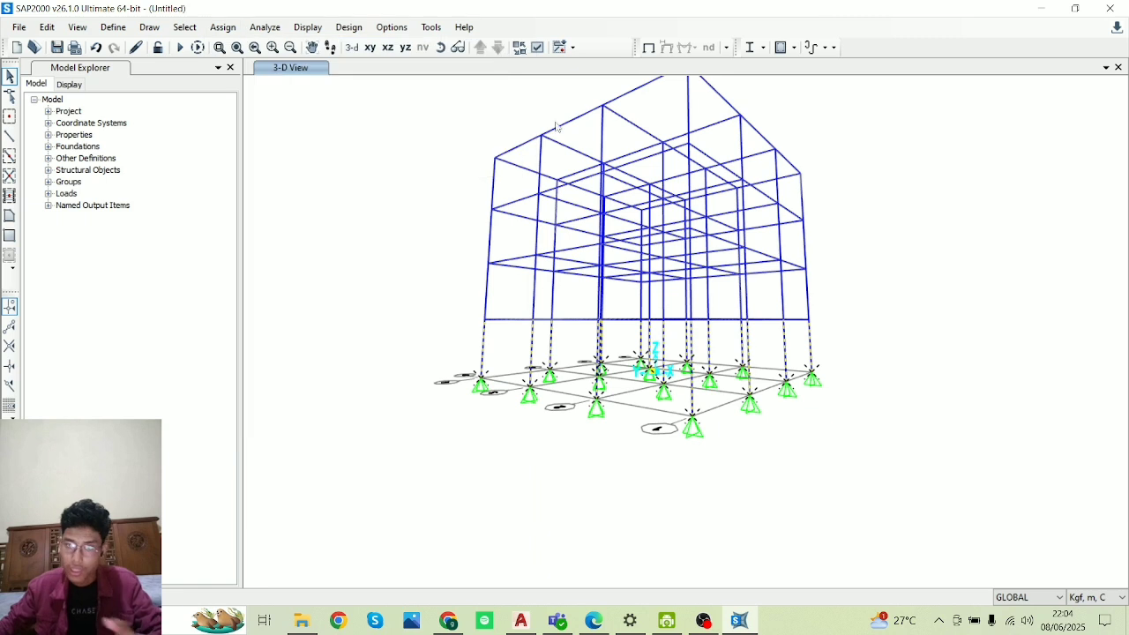
pyautogui.click(490, 343)
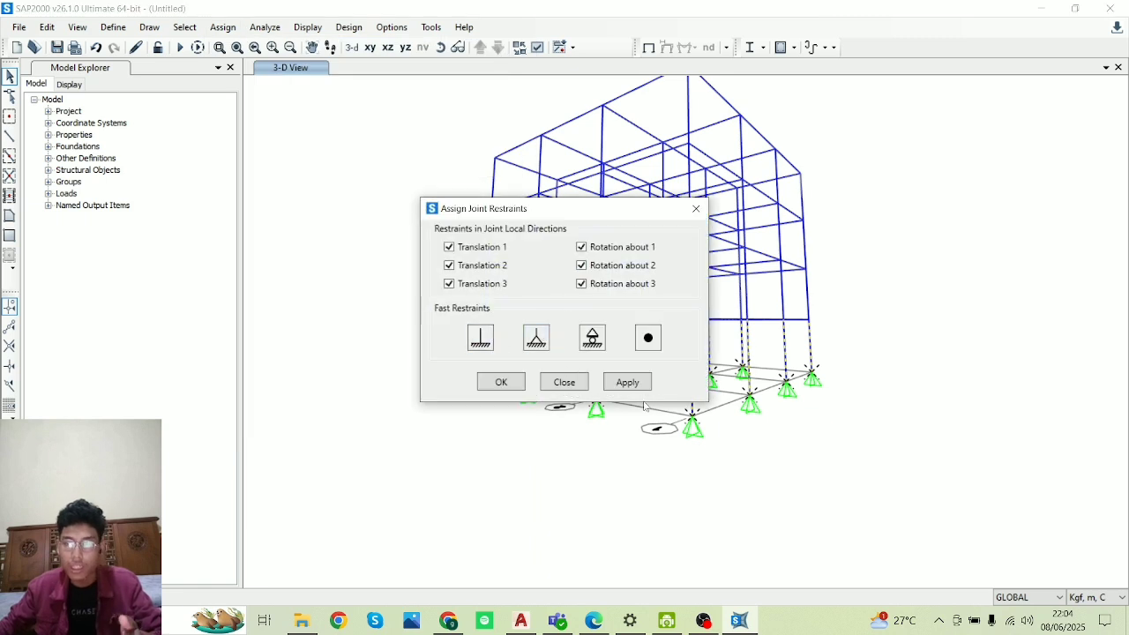
pyautogui.click(628, 383)
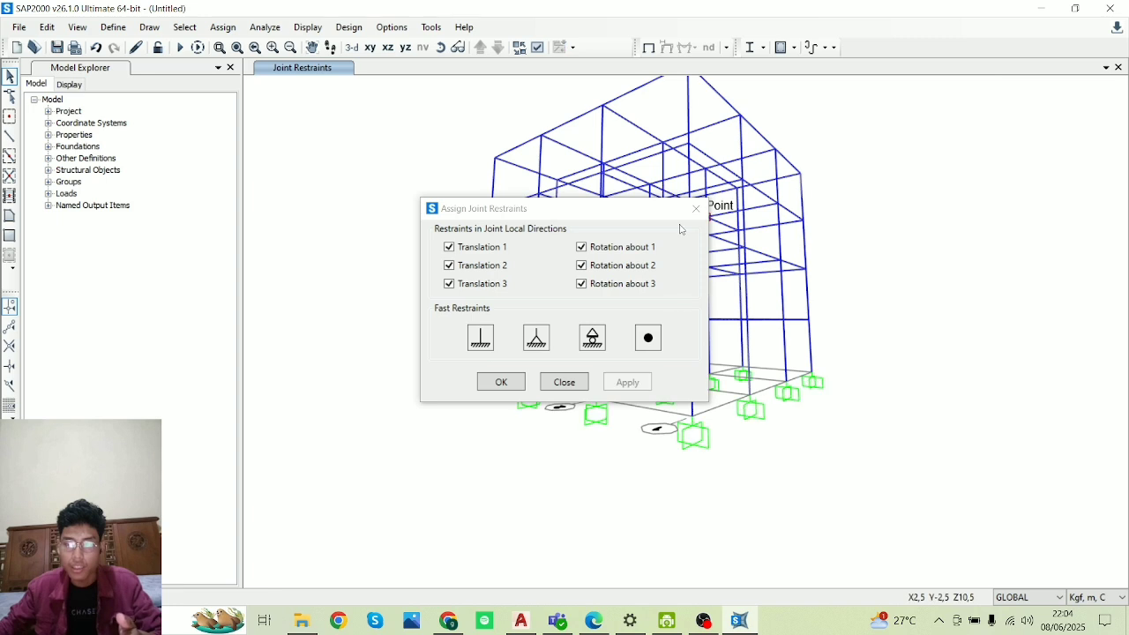
pyautogui.moveTo(627, 213); pyautogui.dragTo(1026, 131)
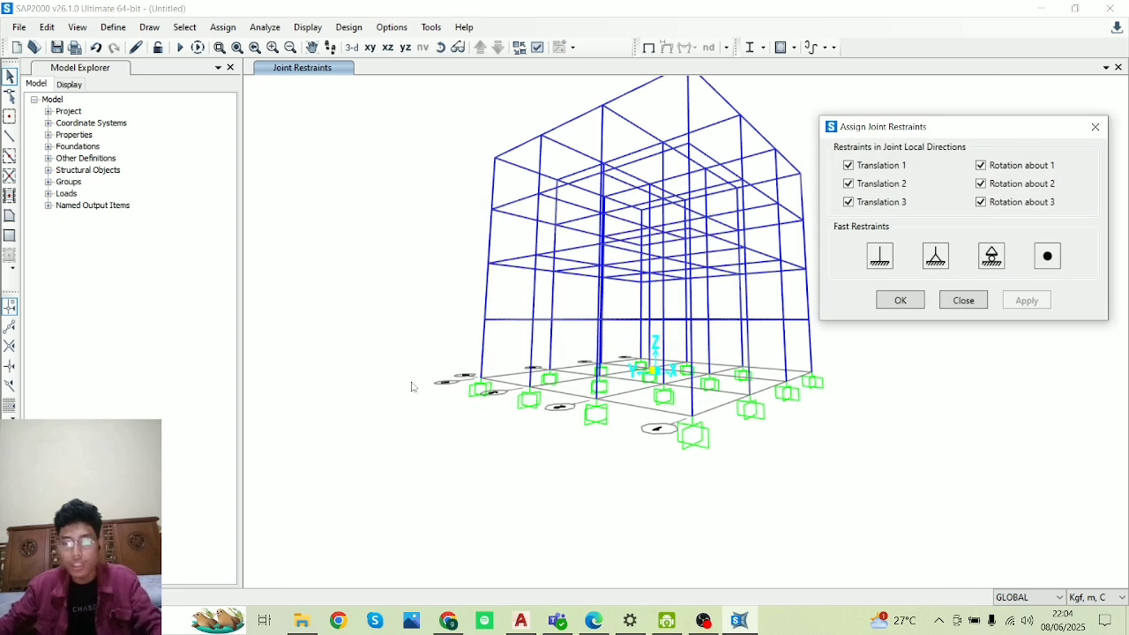
pyautogui.click(1095, 127)
# - Start a new material definition with region User and material type Concrete
pyautogui.click(441, 47)
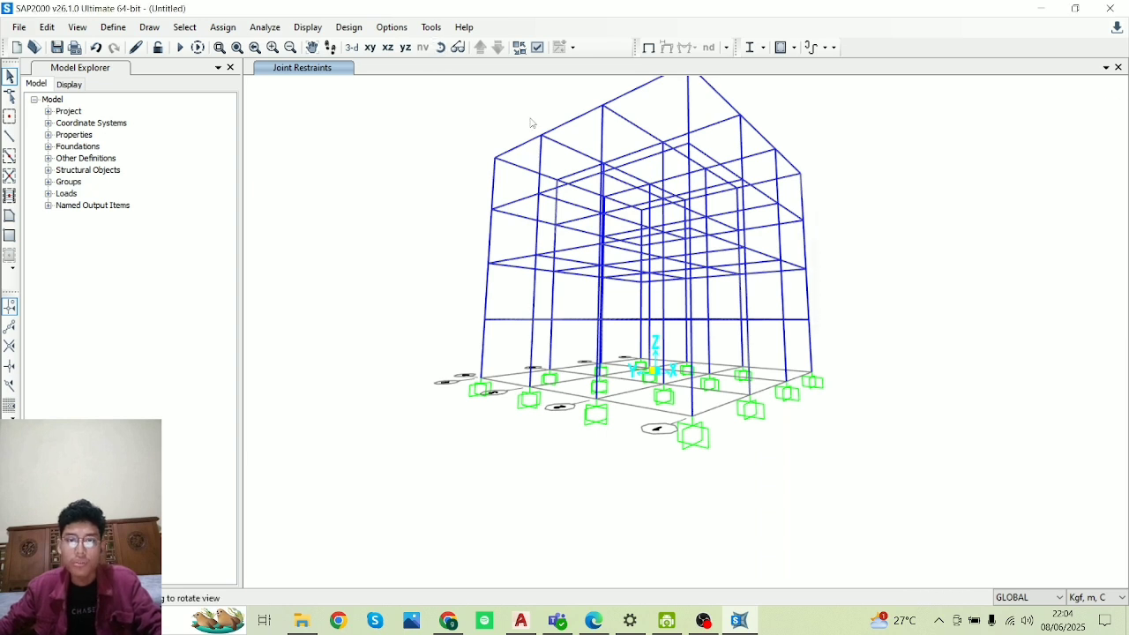
pyautogui.moveTo(810, 249); pyautogui.dragTo(355, 355)
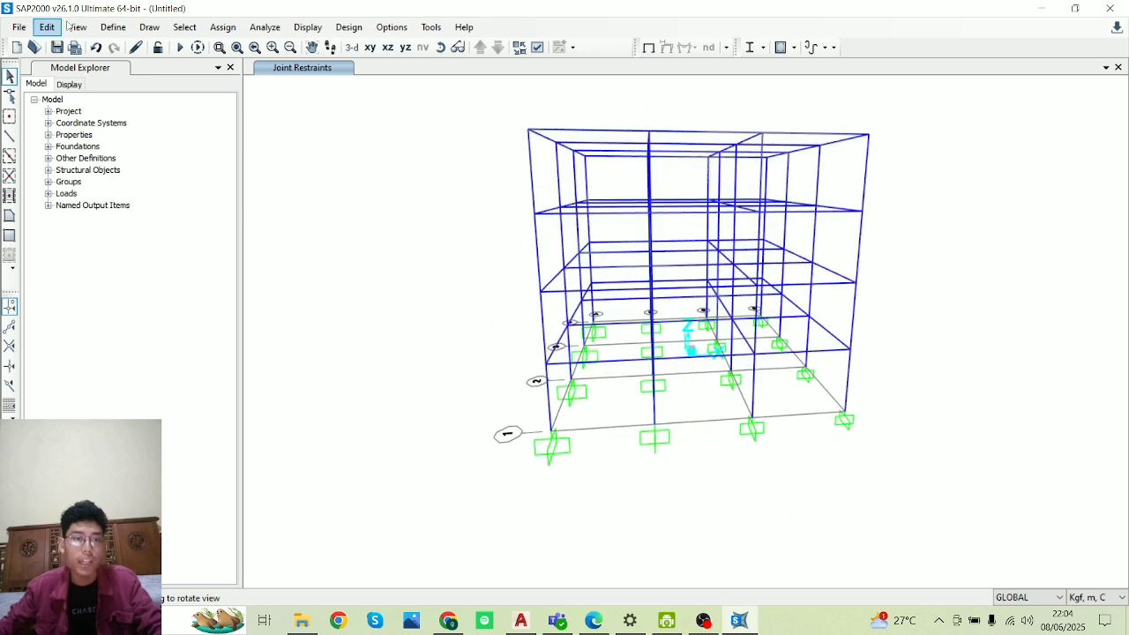
pyautogui.click(98, 28)
pyautogui.click(145, 47)
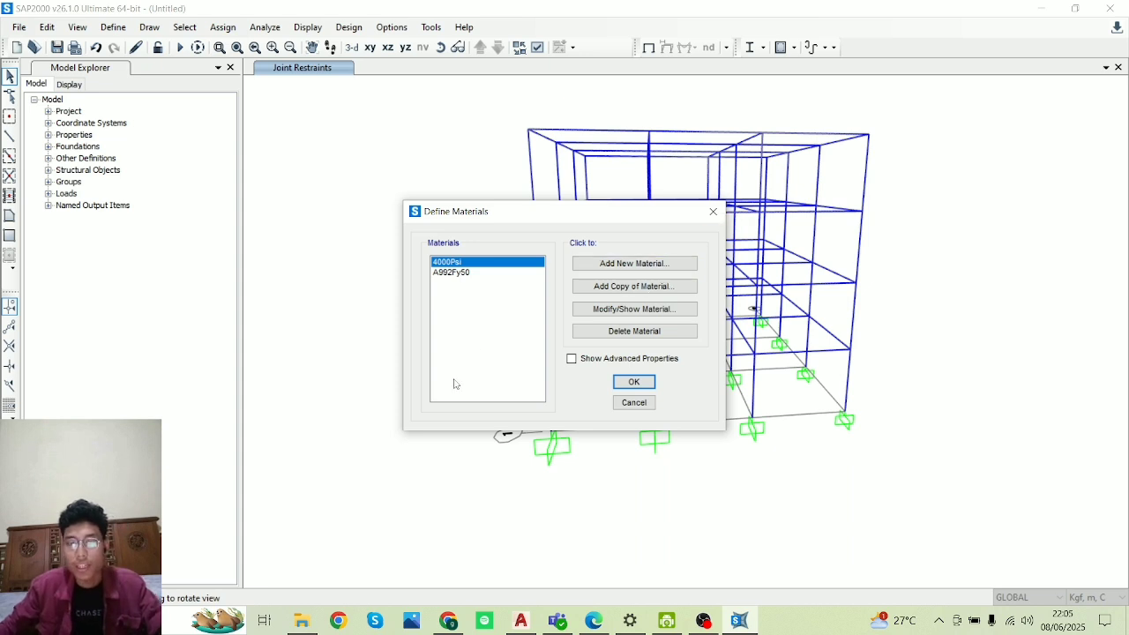
pyautogui.click(630, 263)
pyautogui.click(565, 282)
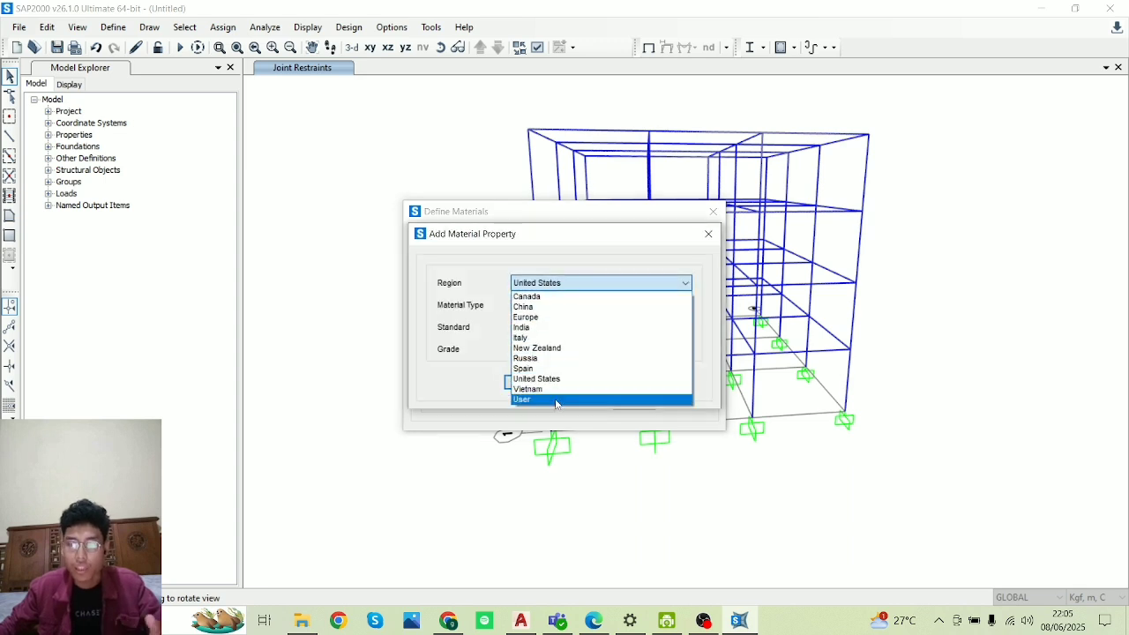
pyautogui.click(559, 400)
pyautogui.click(550, 282)
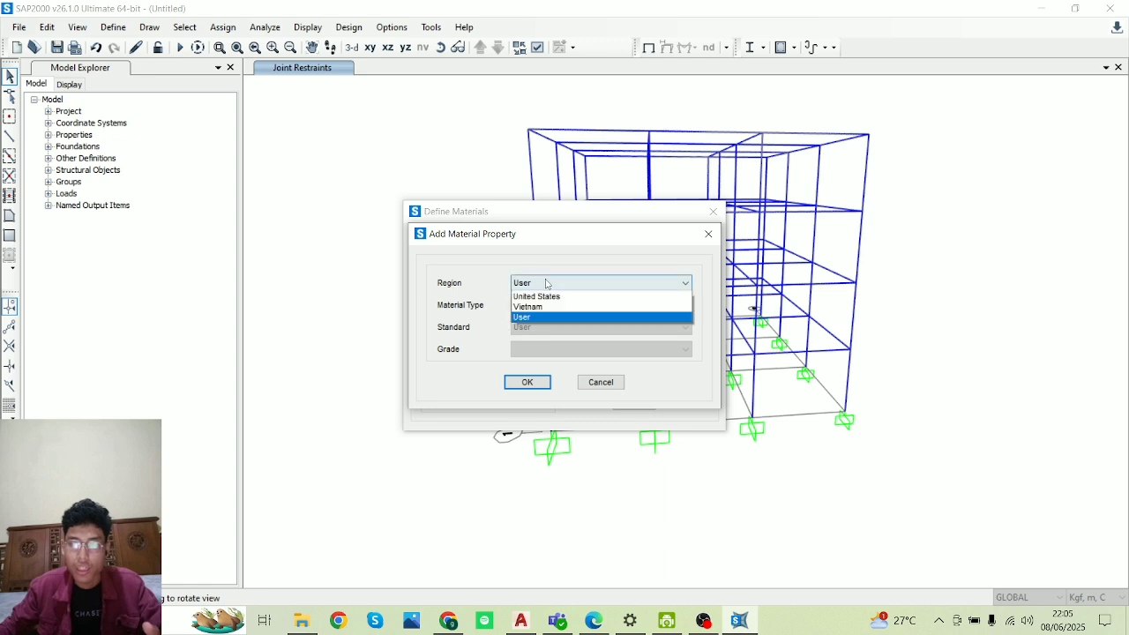
pyautogui.click(532, 401)
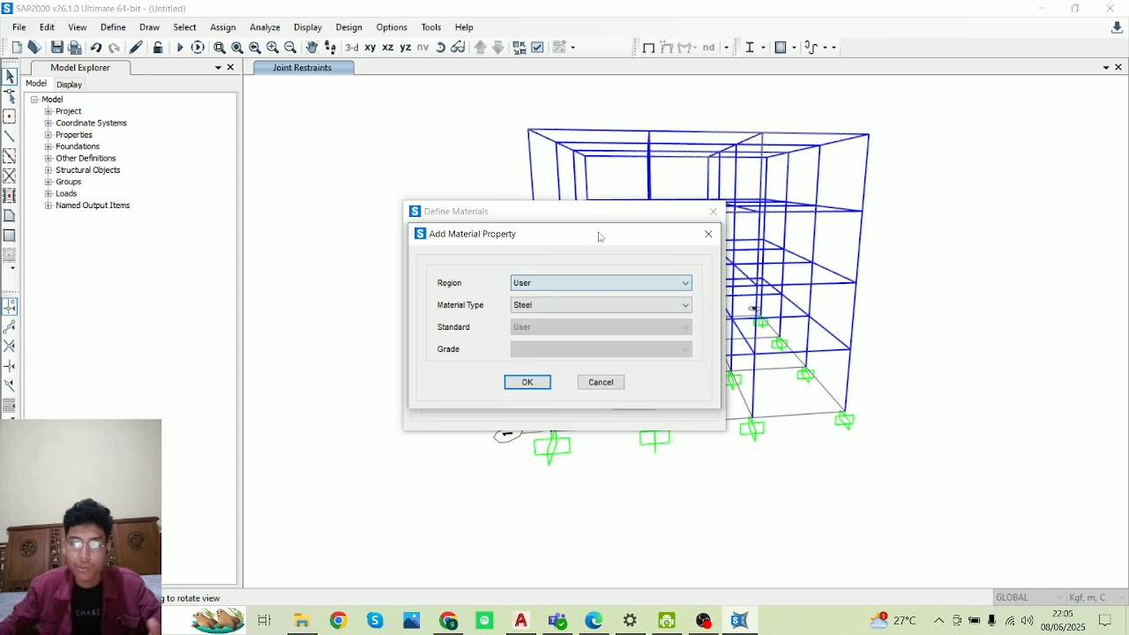
pyautogui.click(570, 306)
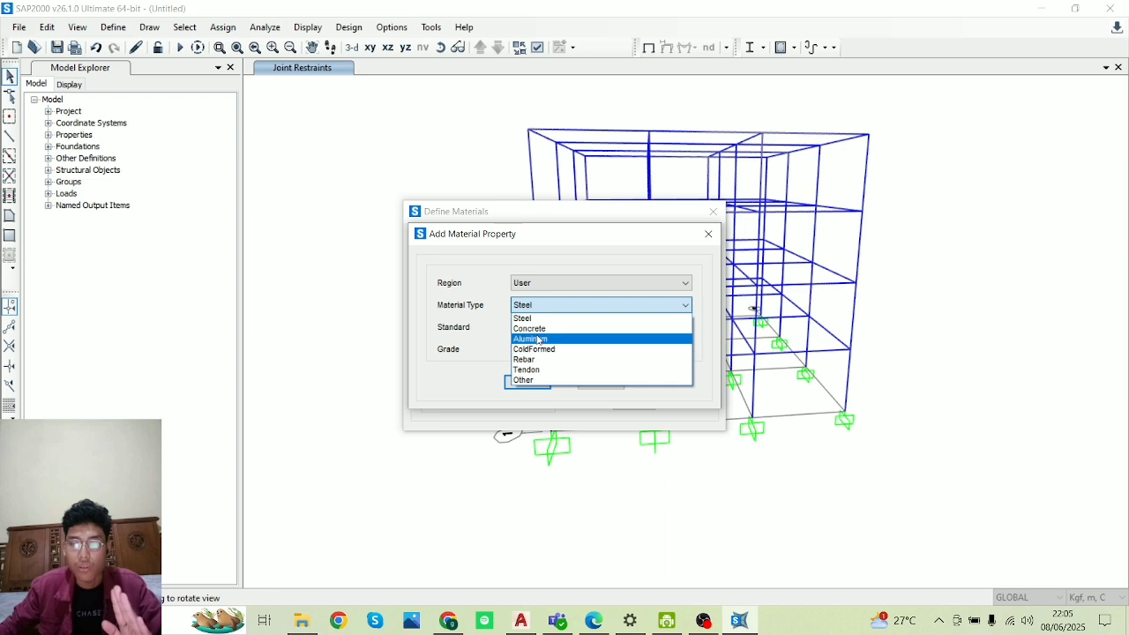
pyautogui.click(530, 328)
pyautogui.click(527, 382)
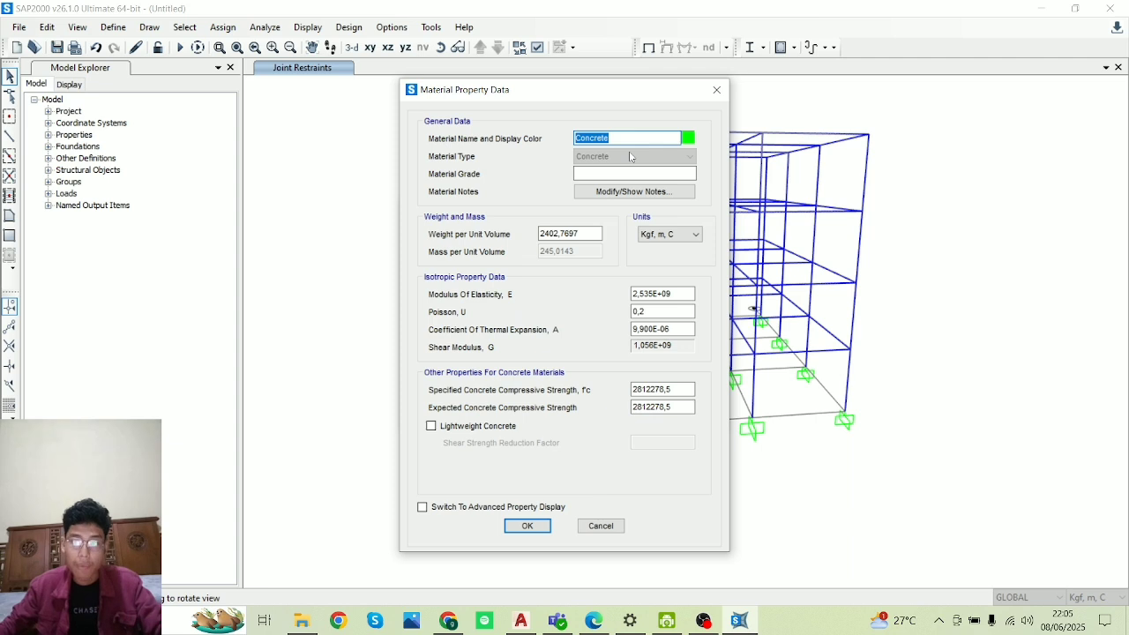
# - Name the concrete material Beton 25 MPa and set its weight per unit volume to 2400 in Kgf, m, C units
pyautogui.write('Beton 25 MPa')
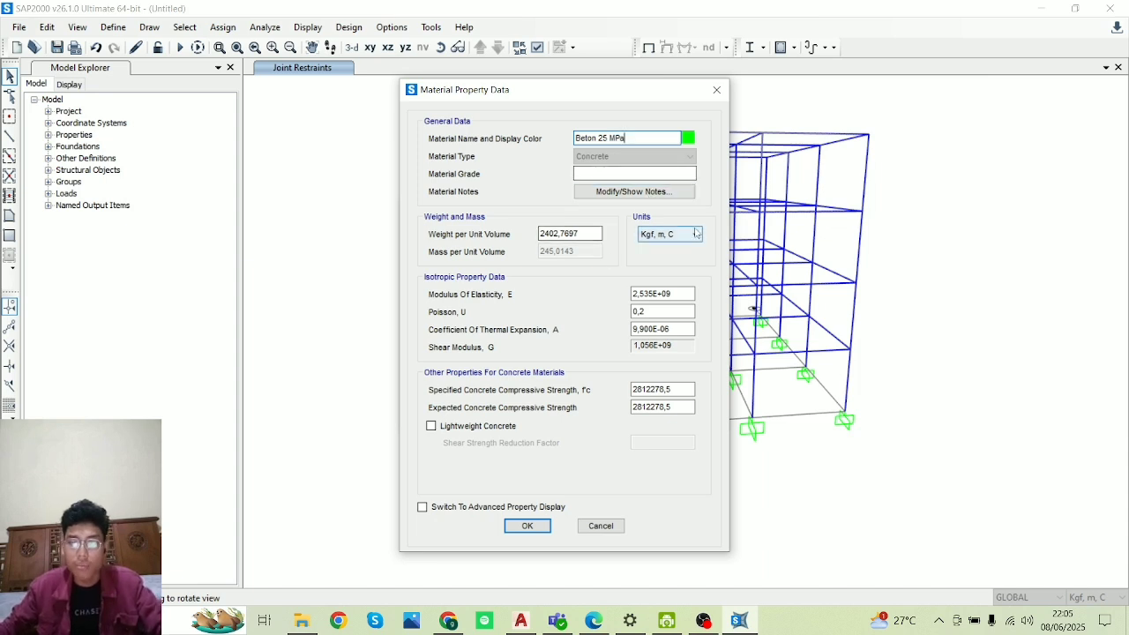
pyautogui.click(585, 236)
pyautogui.doubleClick(585, 236)
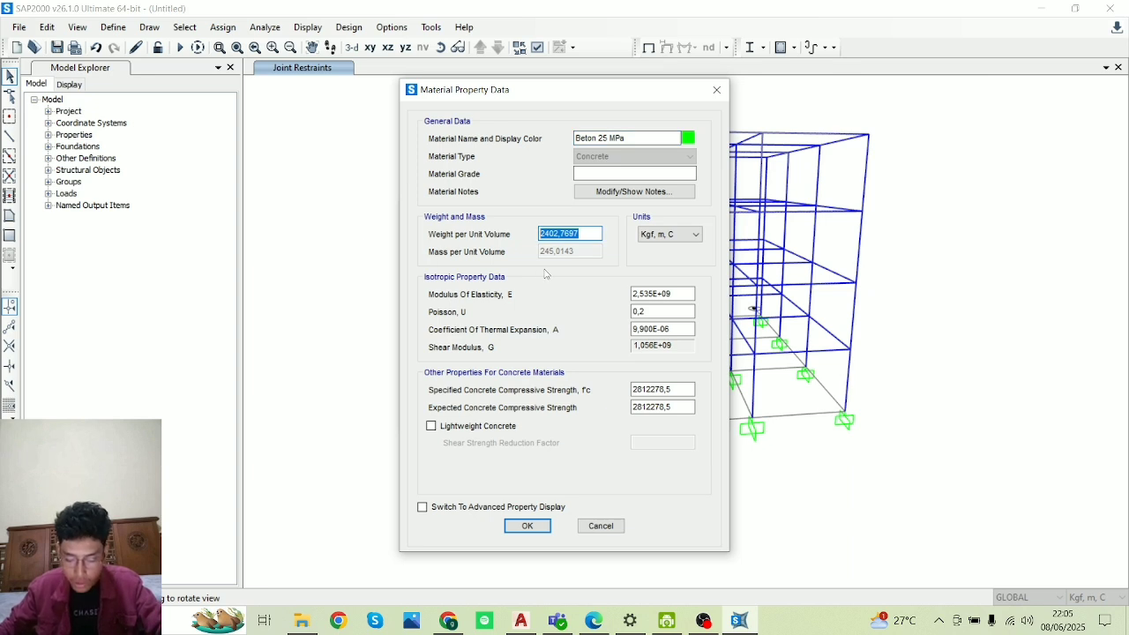
pyautogui.write('24')
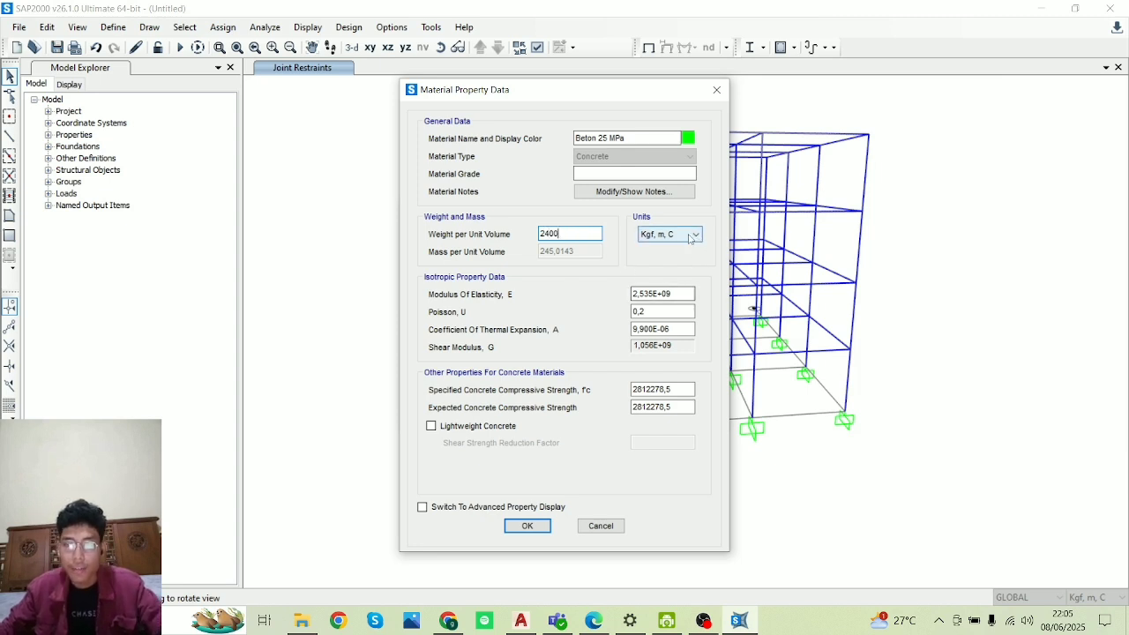
pyautogui.write('00')
# - Switch the concrete material's units to N, m, C and set its modulus of elasticity to 4700*SQR(25)
pyautogui.click(669, 233)
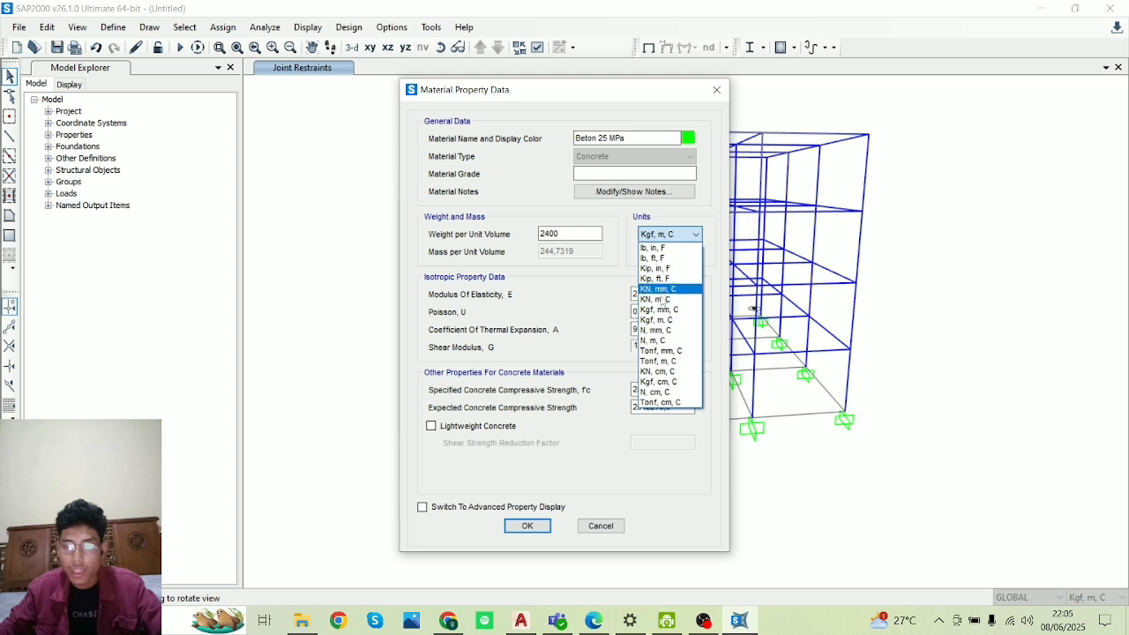
pyautogui.click(662, 341)
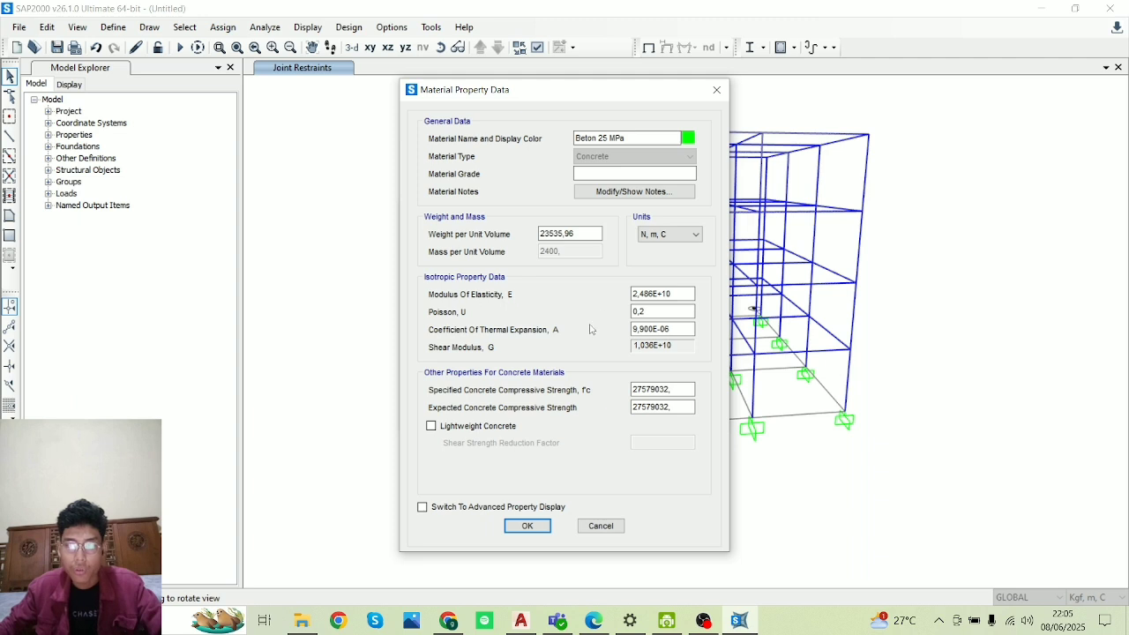
pyautogui.moveTo(679, 294); pyautogui.dragTo(620, 301)
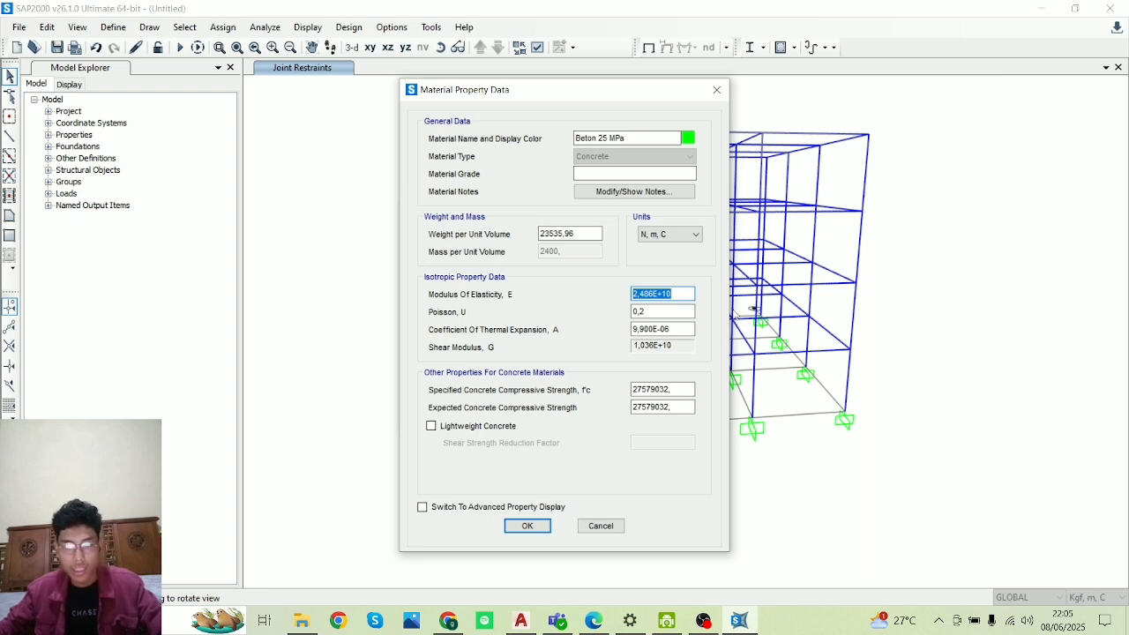
pyautogui.write('48')
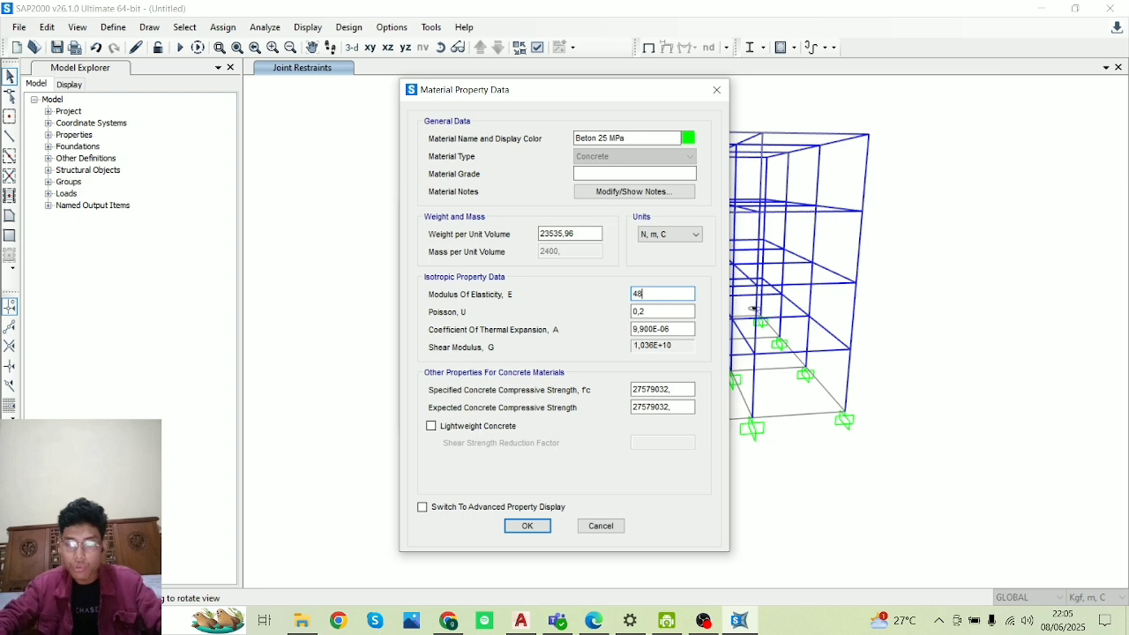
pyautogui.write('00')
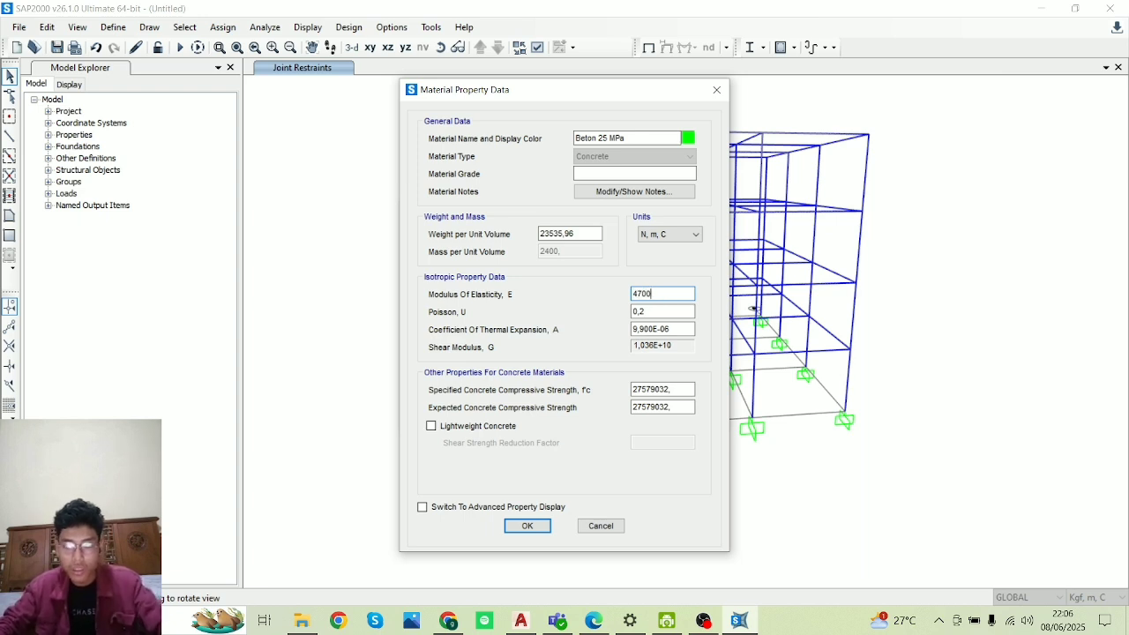
pyautogui.press('Tab')
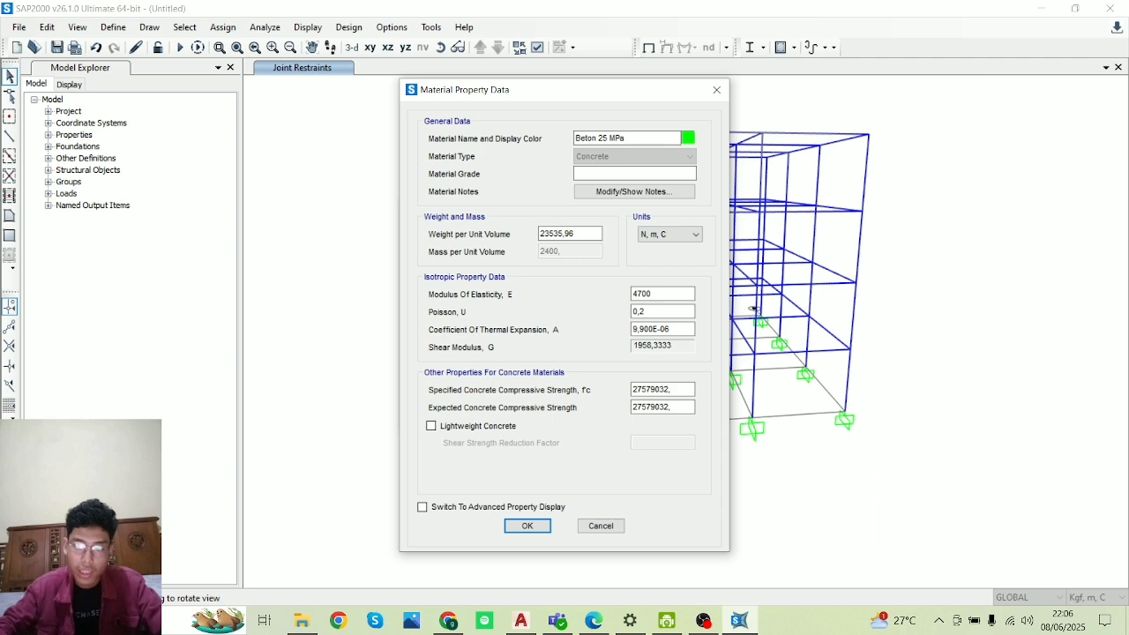
pyautogui.click(684, 294)
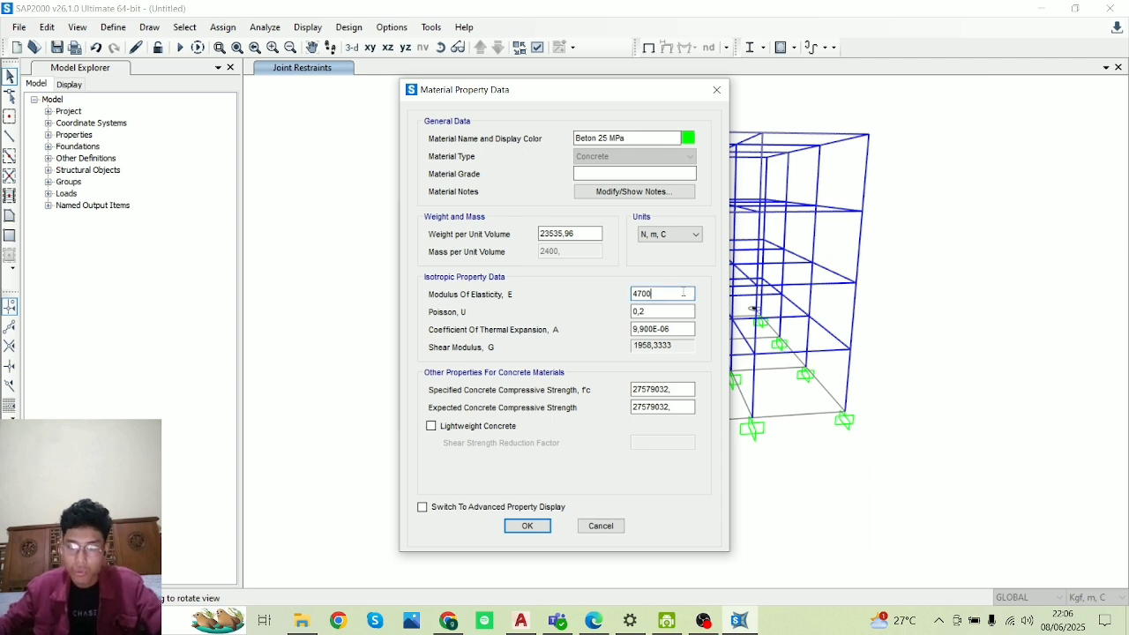
pyautogui.write('*SQR(25')
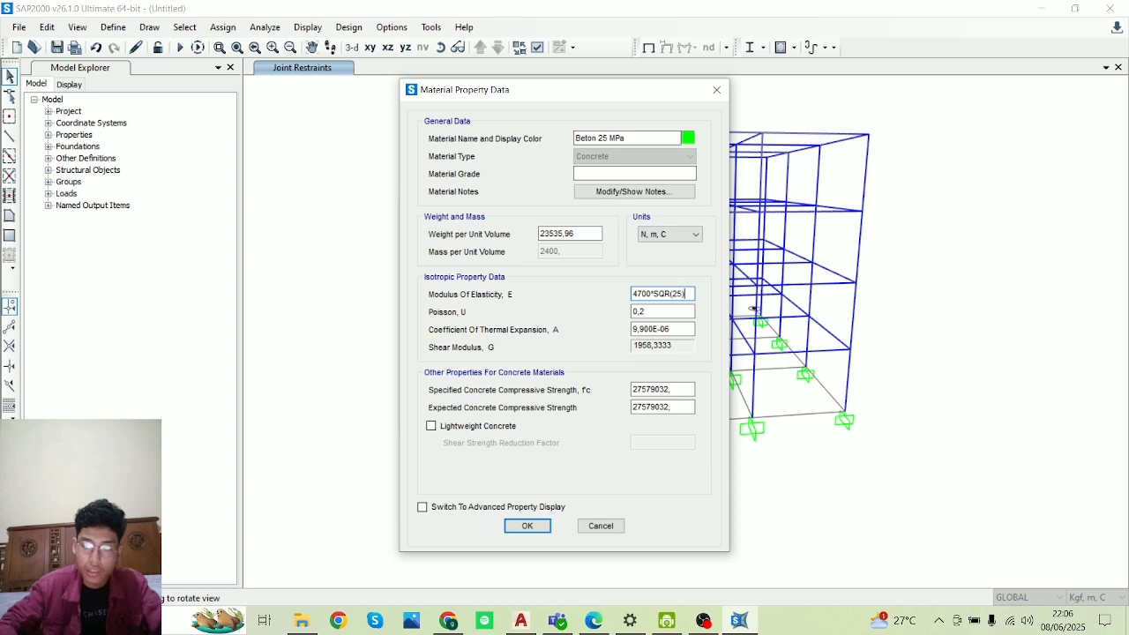
pyautogui.press('Return')
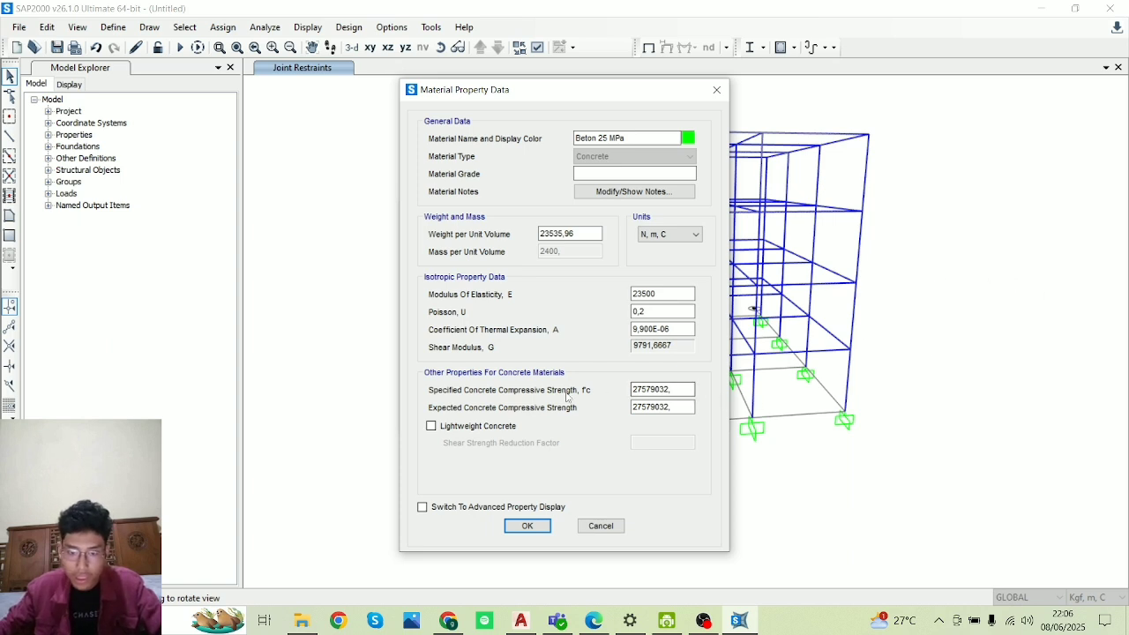
# - Set the specified and expected concrete compressive strengths to 25 and save the Beton 25 MPa material
pyautogui.moveTo(680, 390); pyautogui.dragTo(526, 405)
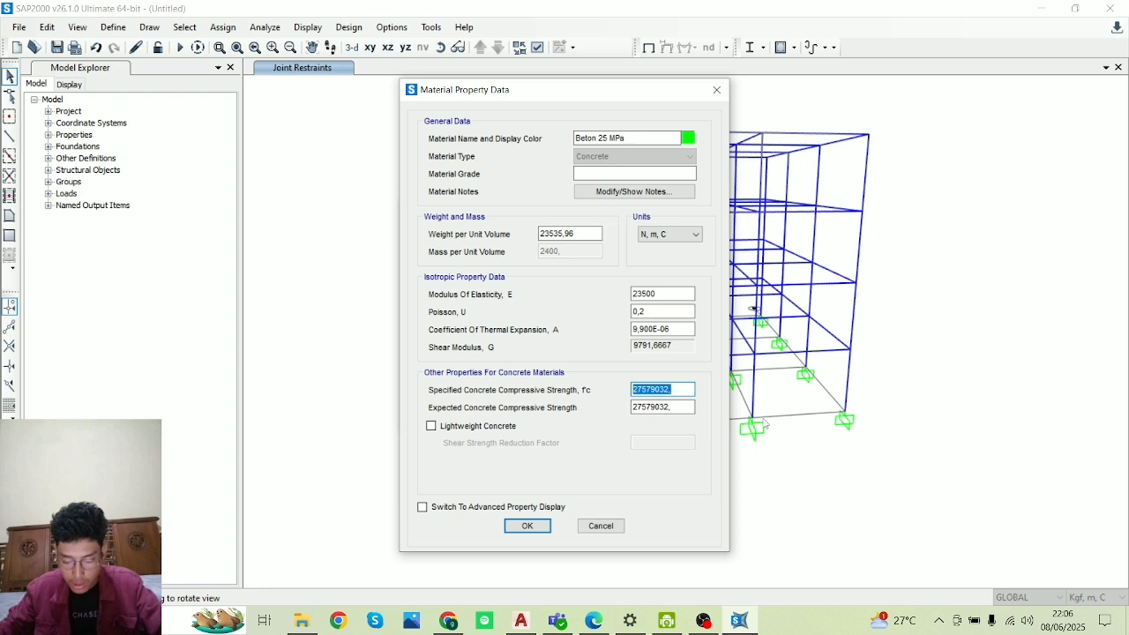
pyautogui.write('25')
pyautogui.press('Tab')
pyautogui.write('25')
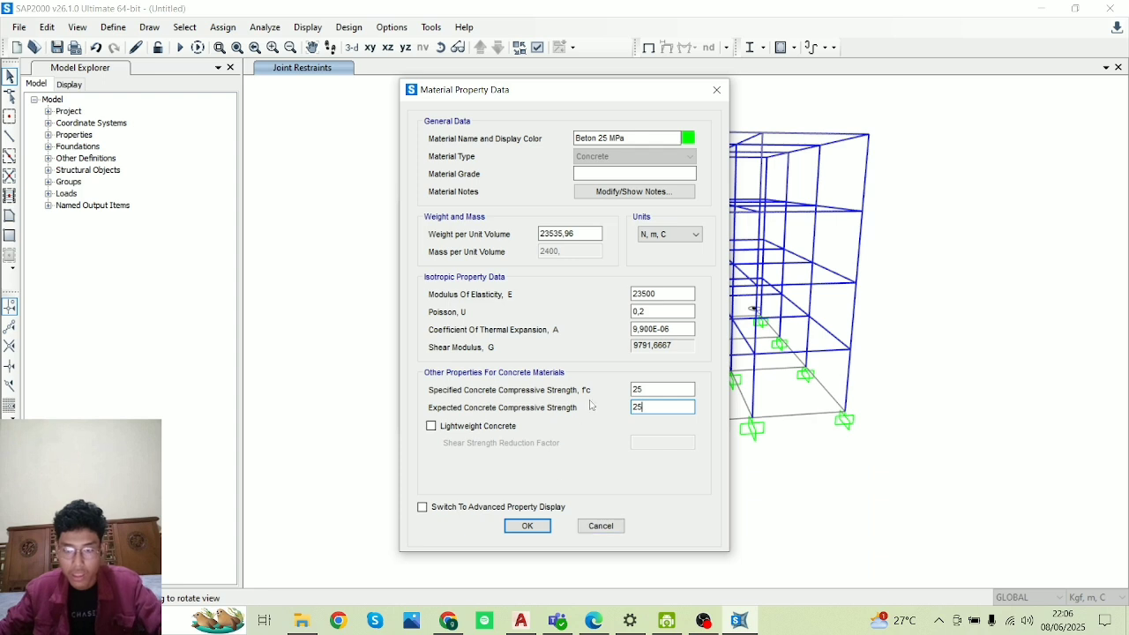
pyautogui.click(527, 526)
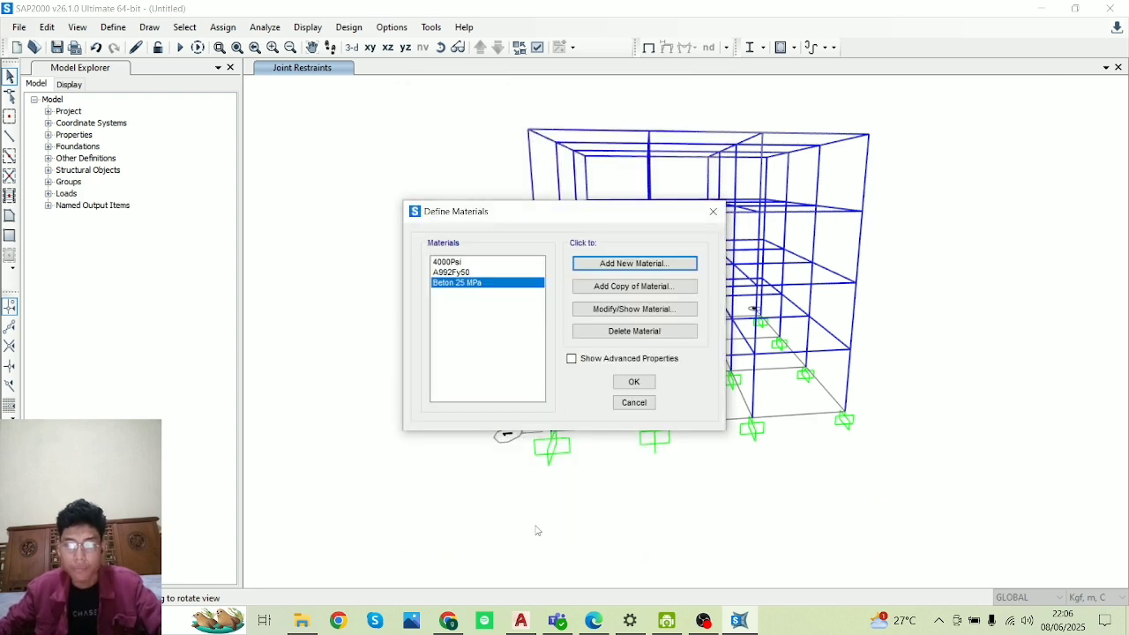
# - Start another new material definition with region User and material type Rebar
pyautogui.click(625, 264)
pyautogui.click(595, 285)
pyautogui.click(595, 286)
pyautogui.click(570, 305)
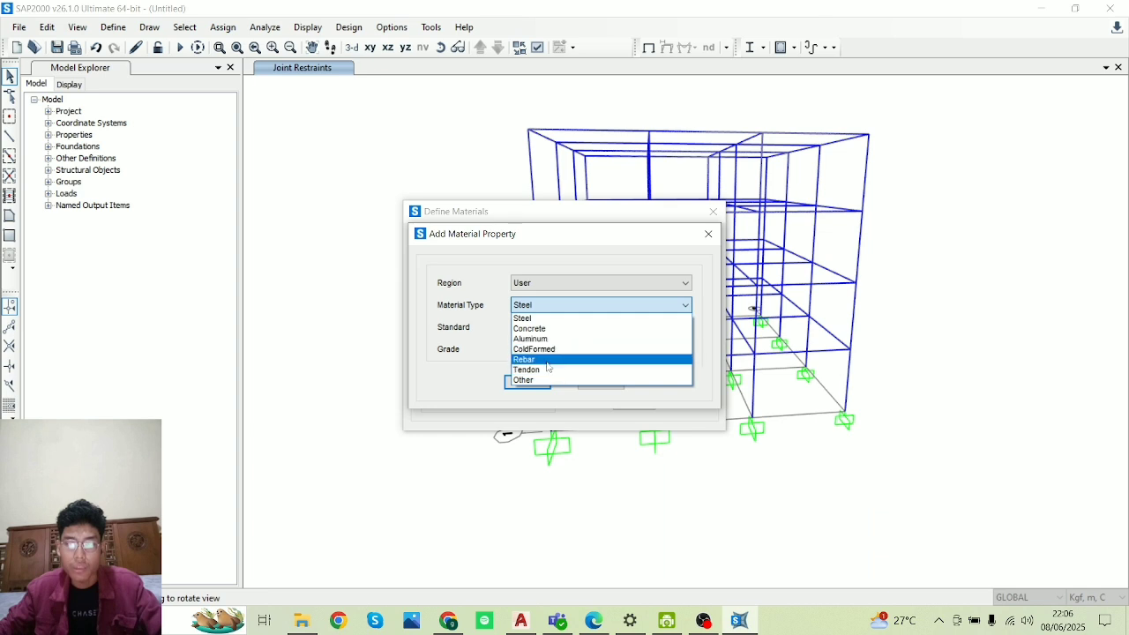
pyautogui.click(565, 359)
pyautogui.click(527, 382)
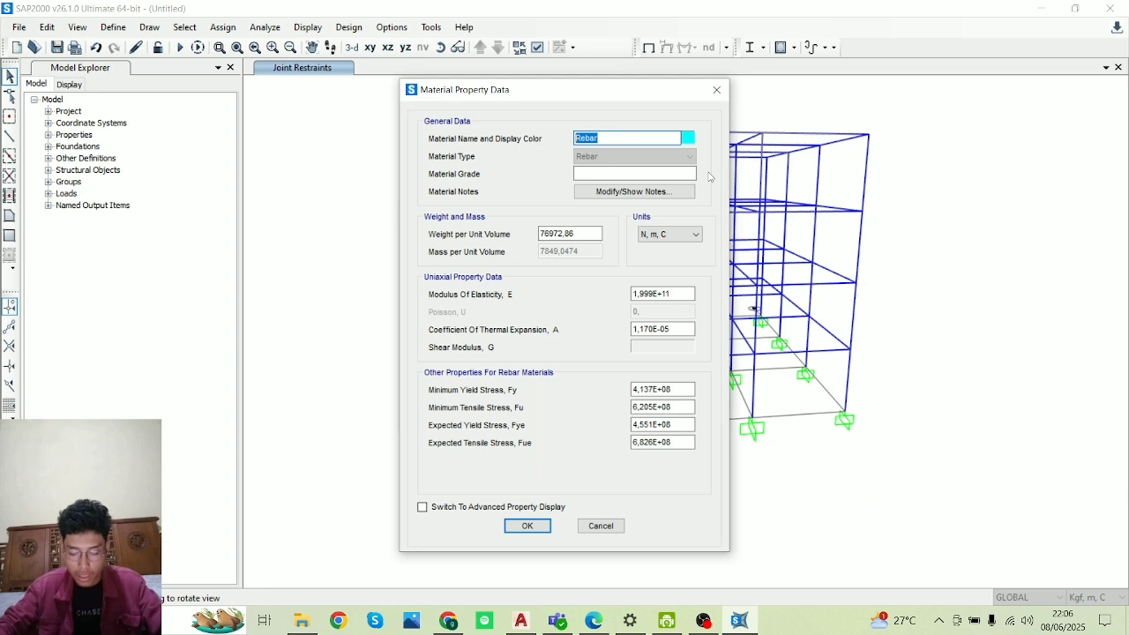
# - Name the rebar material BJTD40 and set its modulus of elasticity to 200000
pyautogui.write('BJTD40')
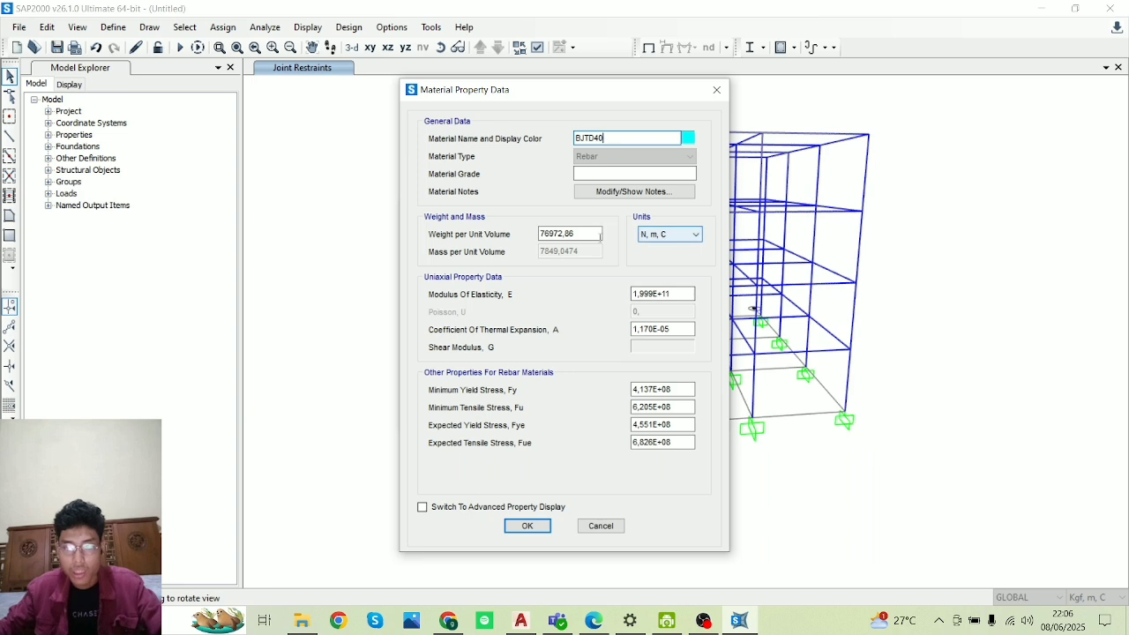
pyautogui.moveTo(684, 294); pyautogui.dragTo(591, 281)
pyautogui.write('20000')
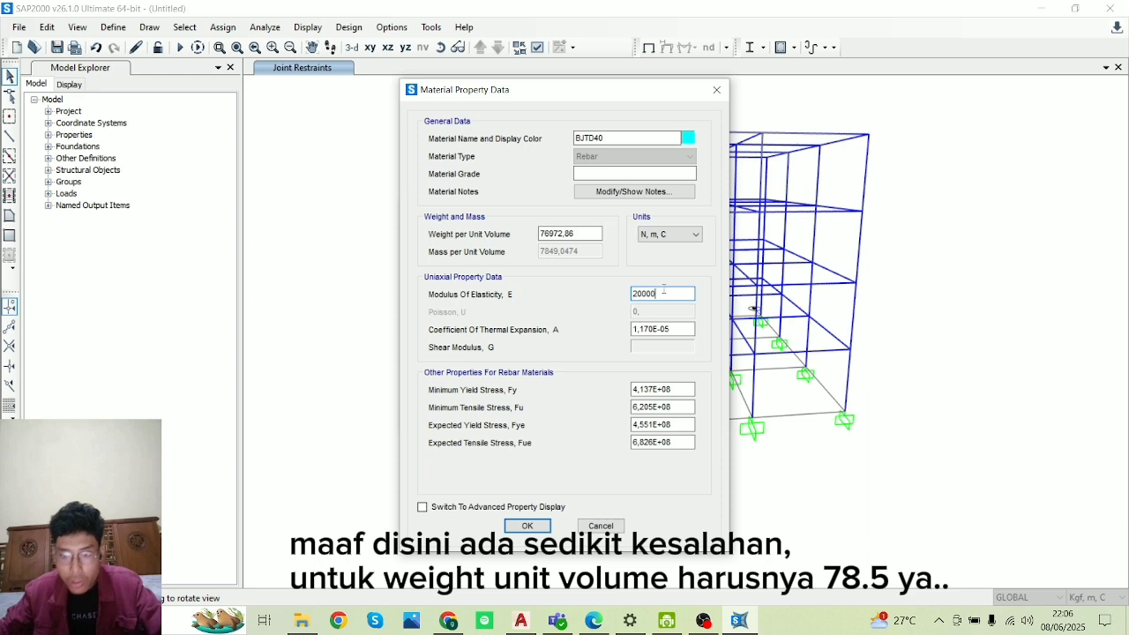
pyautogui.write('0')
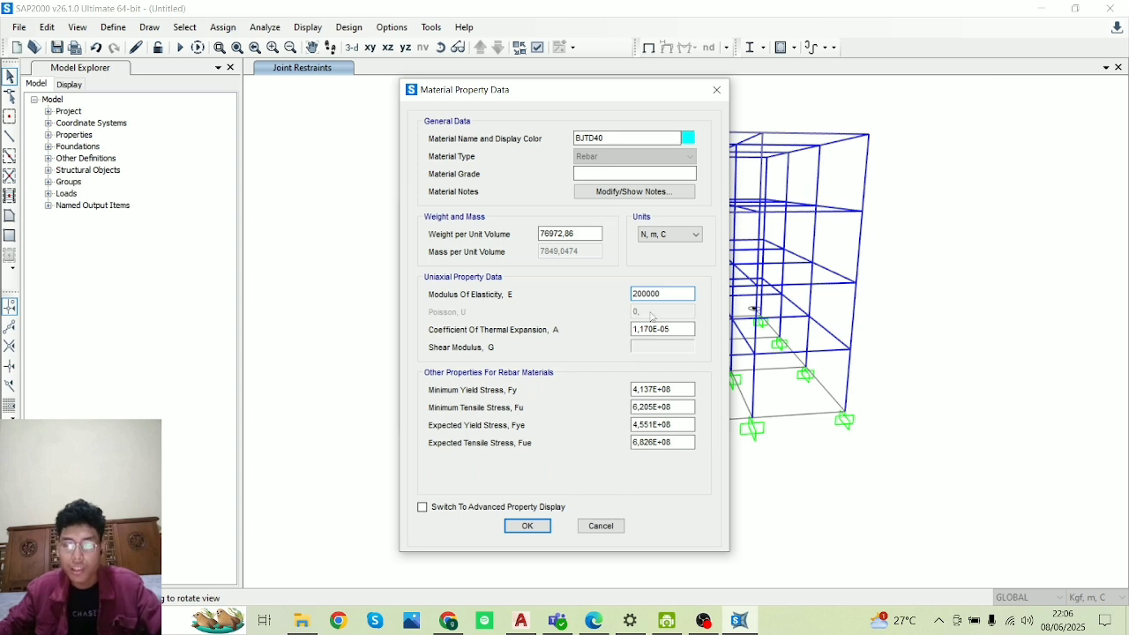
# - Set the minimum and expected yield stresses to 400 and both tensile stresses to 570, and save the BJTD40 material
pyautogui.click(678, 389)
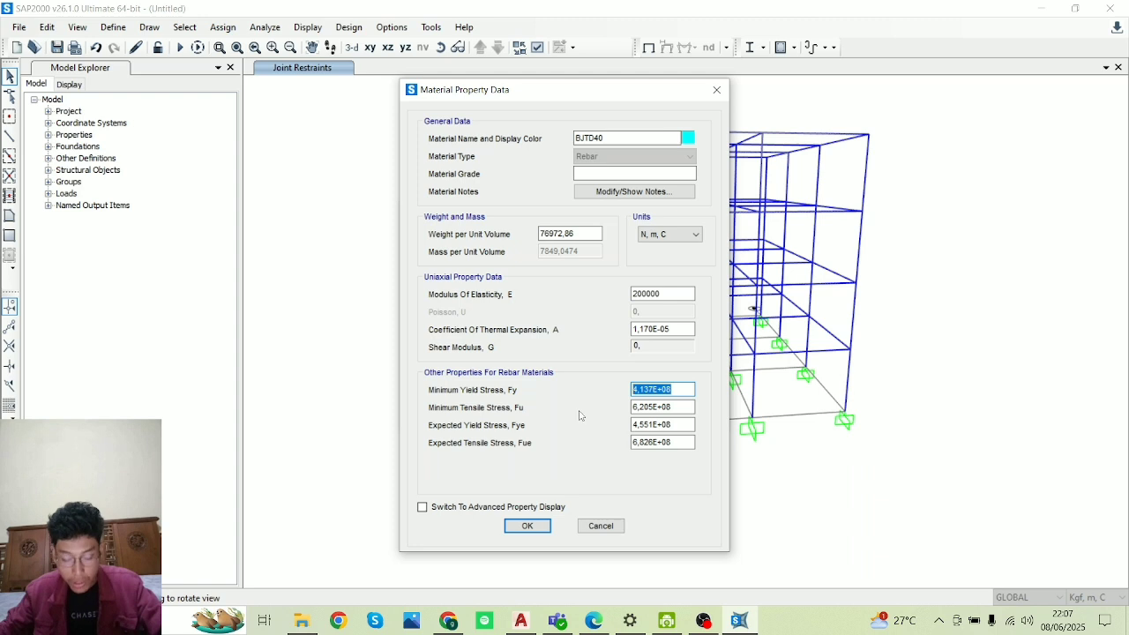
pyautogui.write('400')
pyautogui.press('Tab')
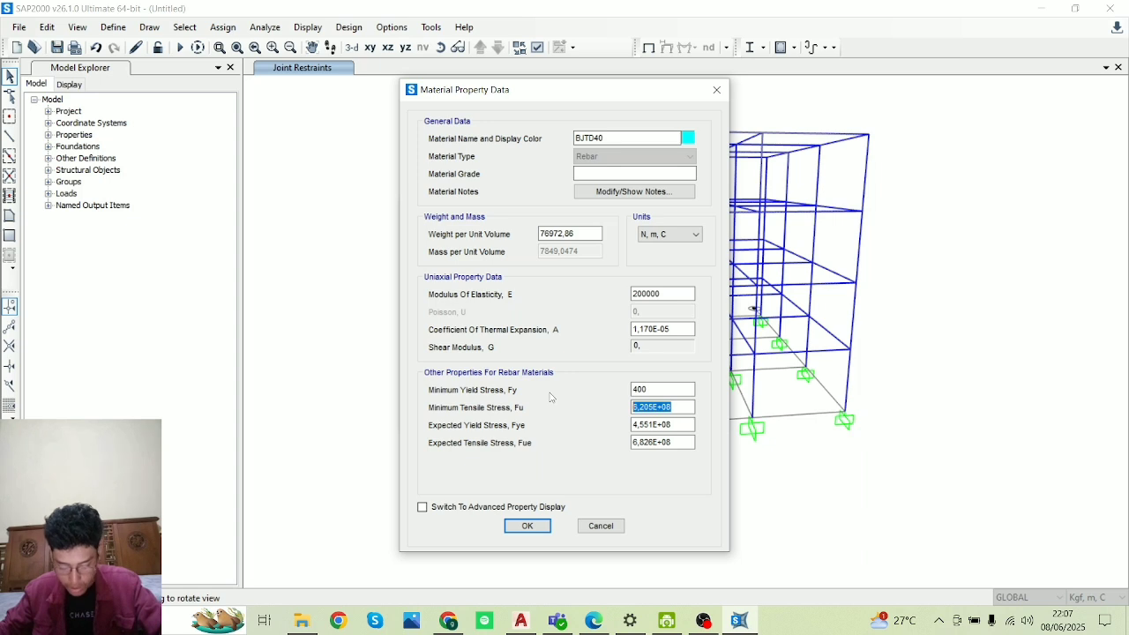
pyautogui.write('570')
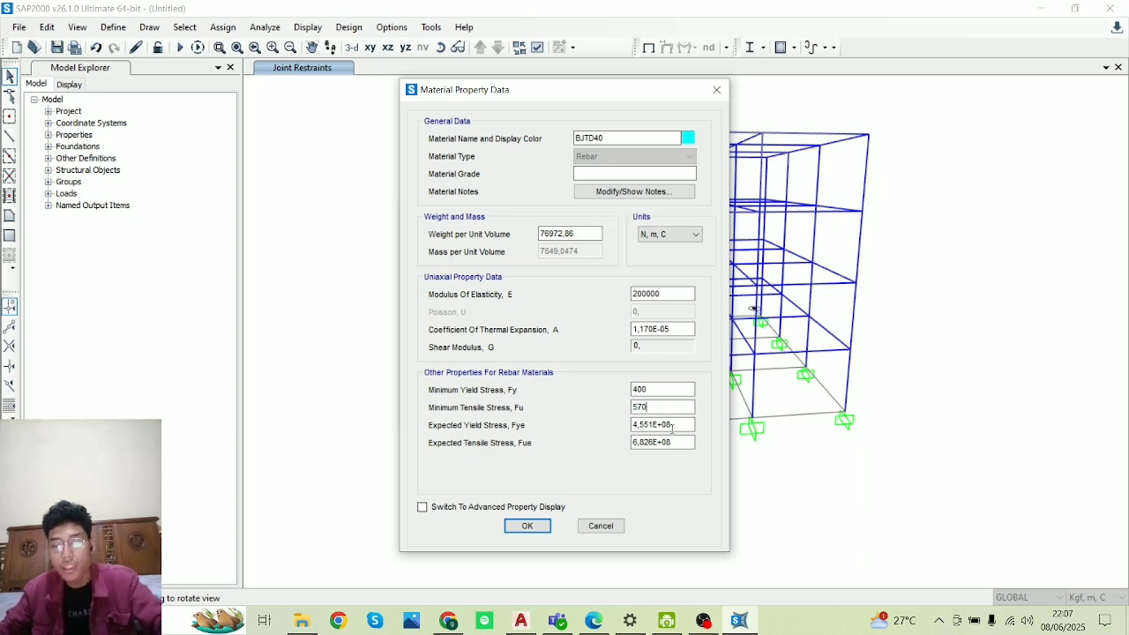
pyautogui.press('Tab')
pyautogui.write('400')
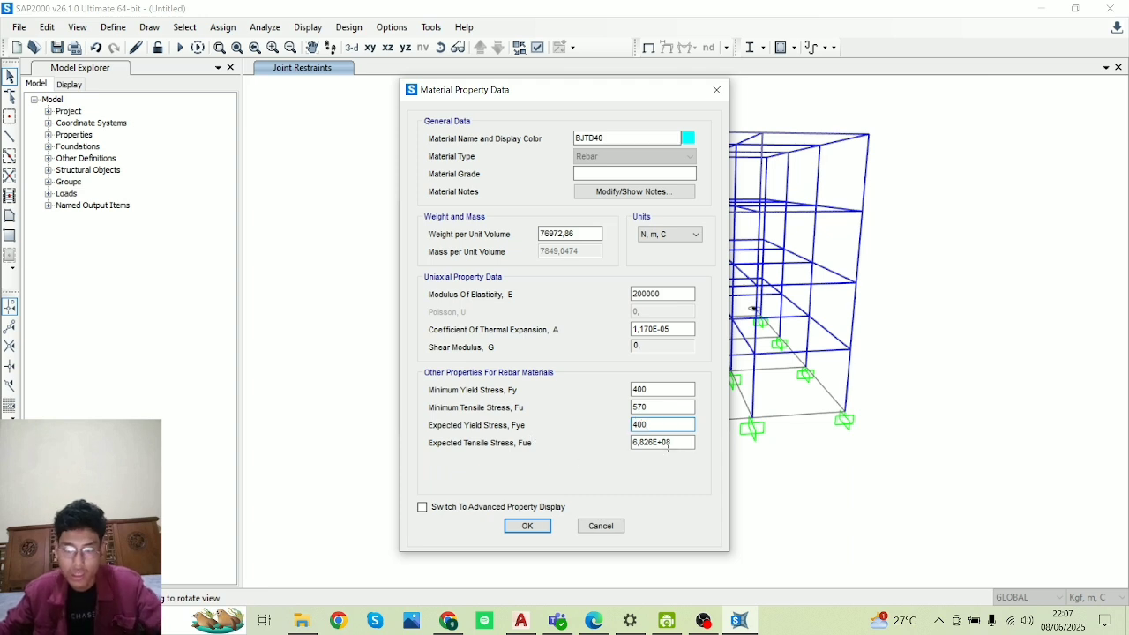
pyautogui.press('Tab')
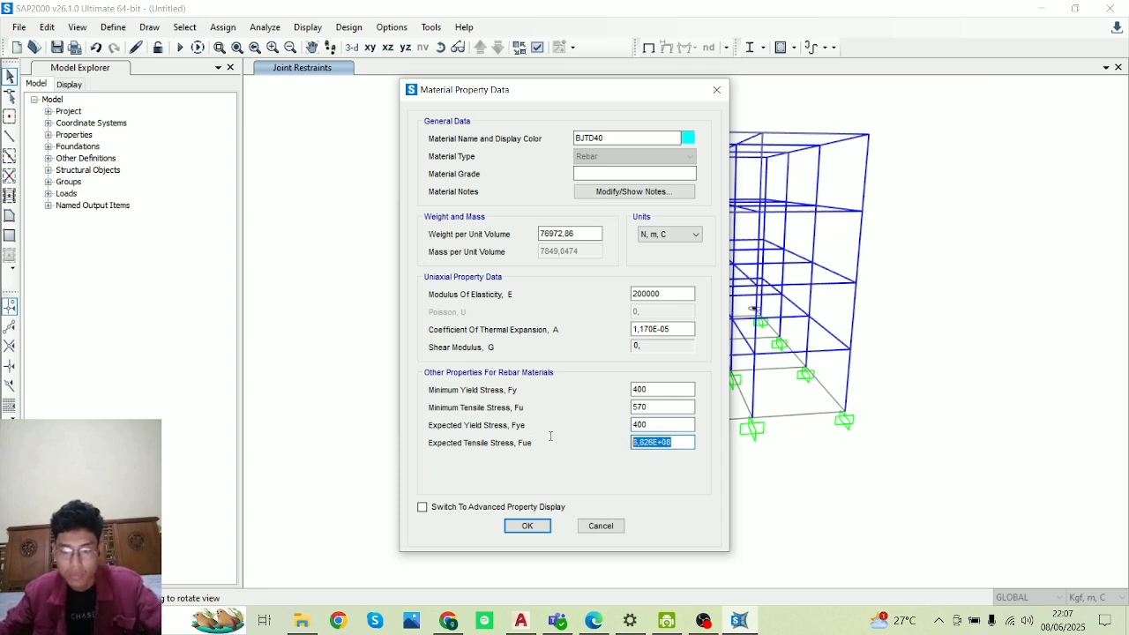
pyautogui.write('570')
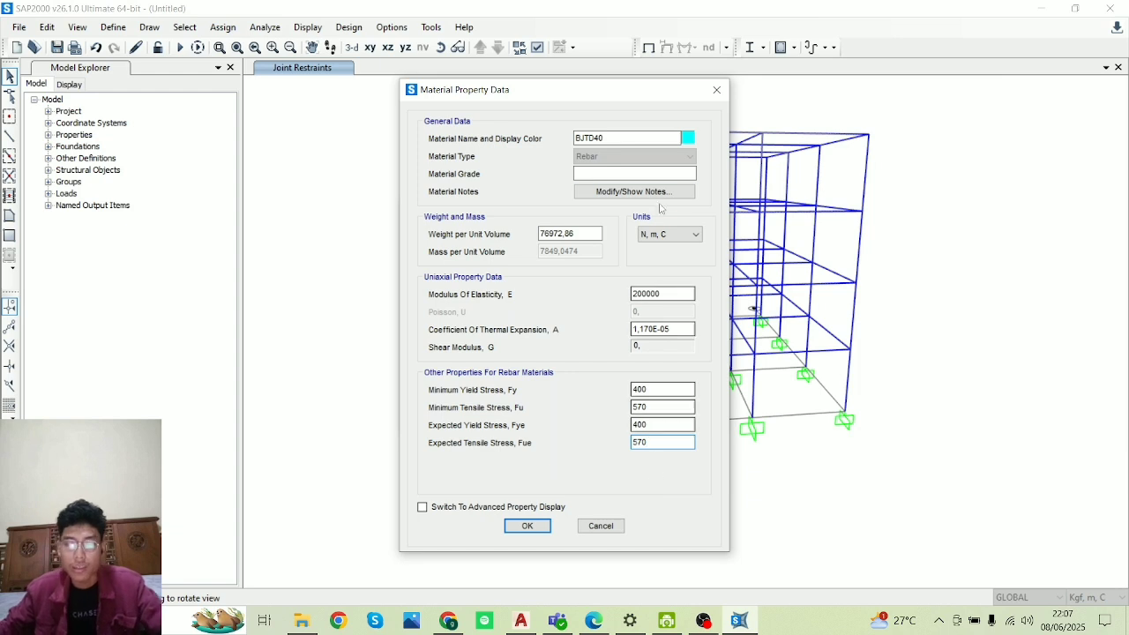
pyautogui.click(527, 527)
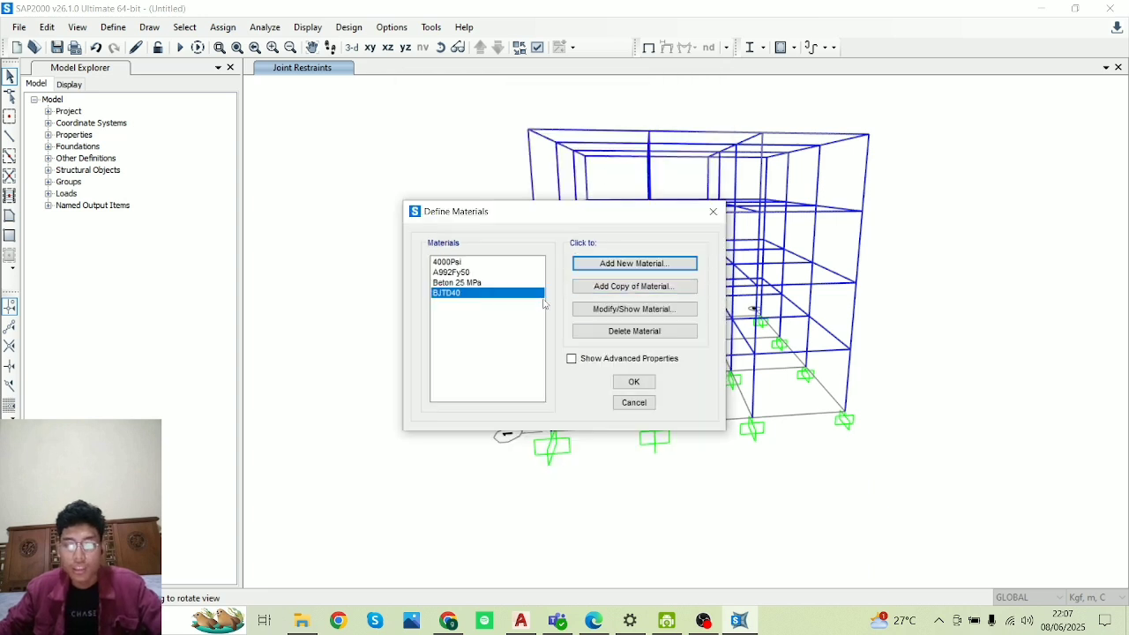
# - Add a copy of the BJTD40 material and name it BJTP
pyautogui.click(447, 294)
pyautogui.click(446, 283)
pyautogui.click(449, 293)
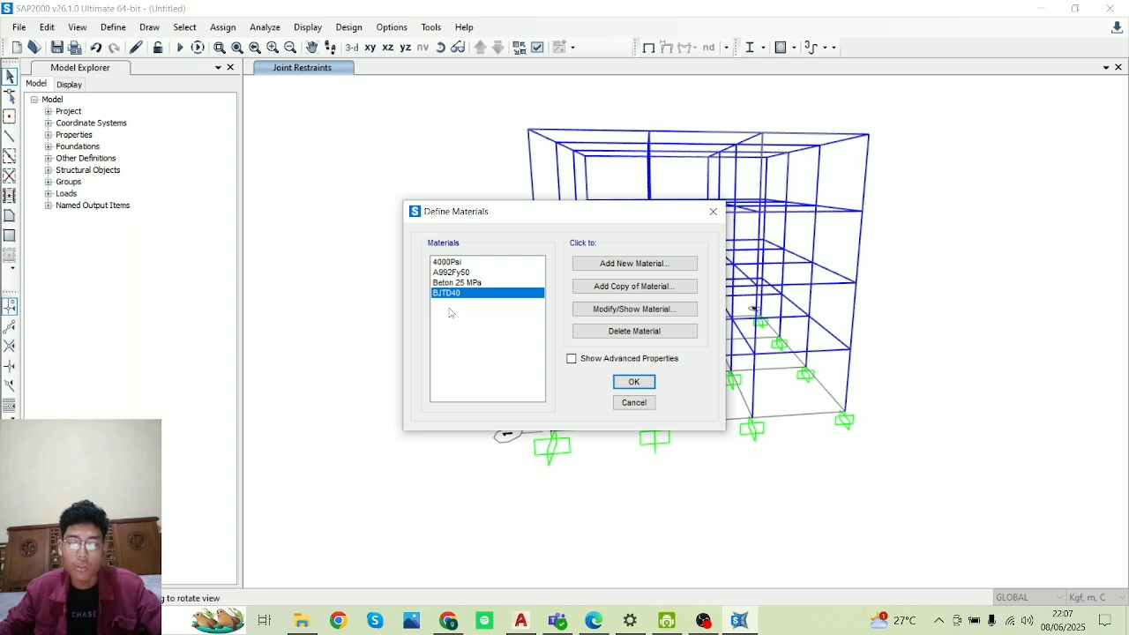
pyautogui.click(650, 293)
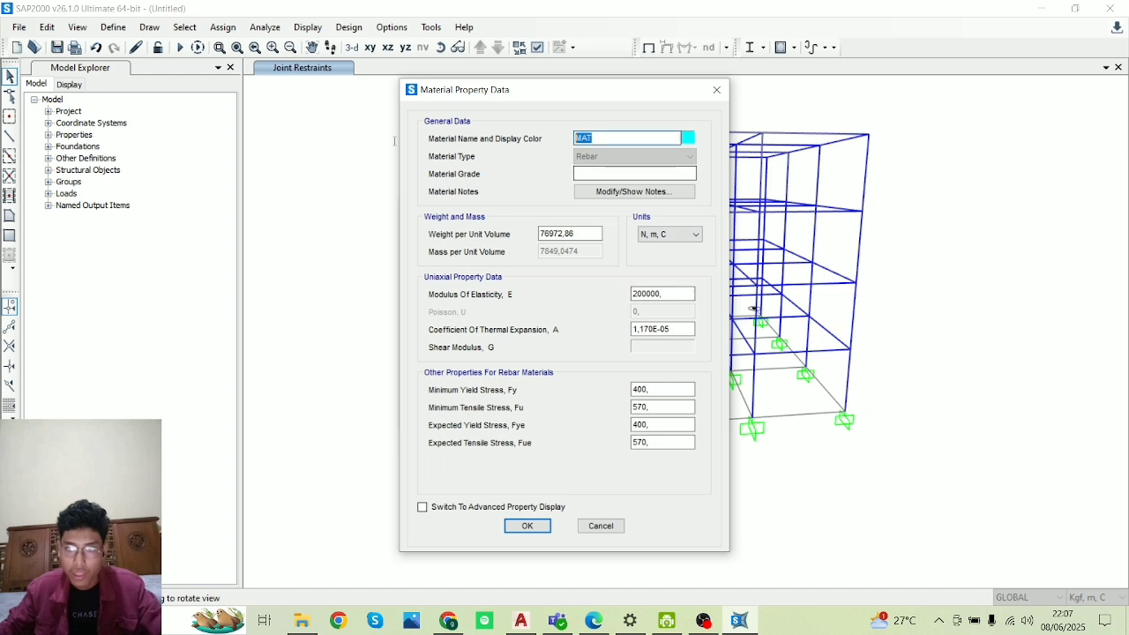
pyautogui.write('BJTP')
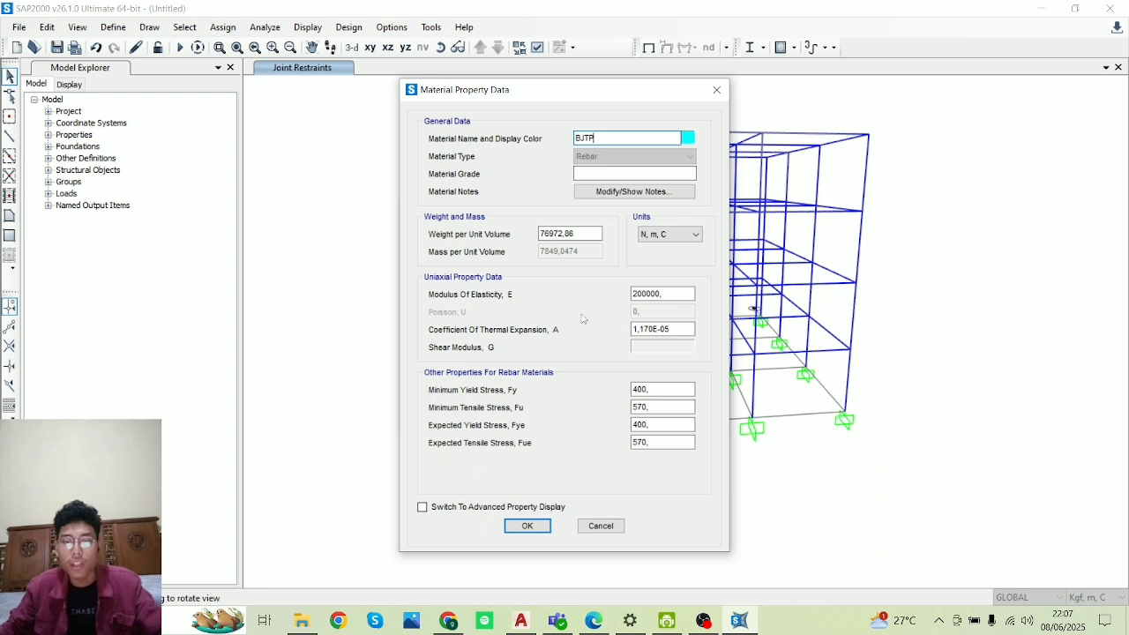
# - Switch to AutoCAD, check the stirrup steel grade in the material notes above the section details, and return to SAP2000
pyautogui.click(521, 620)
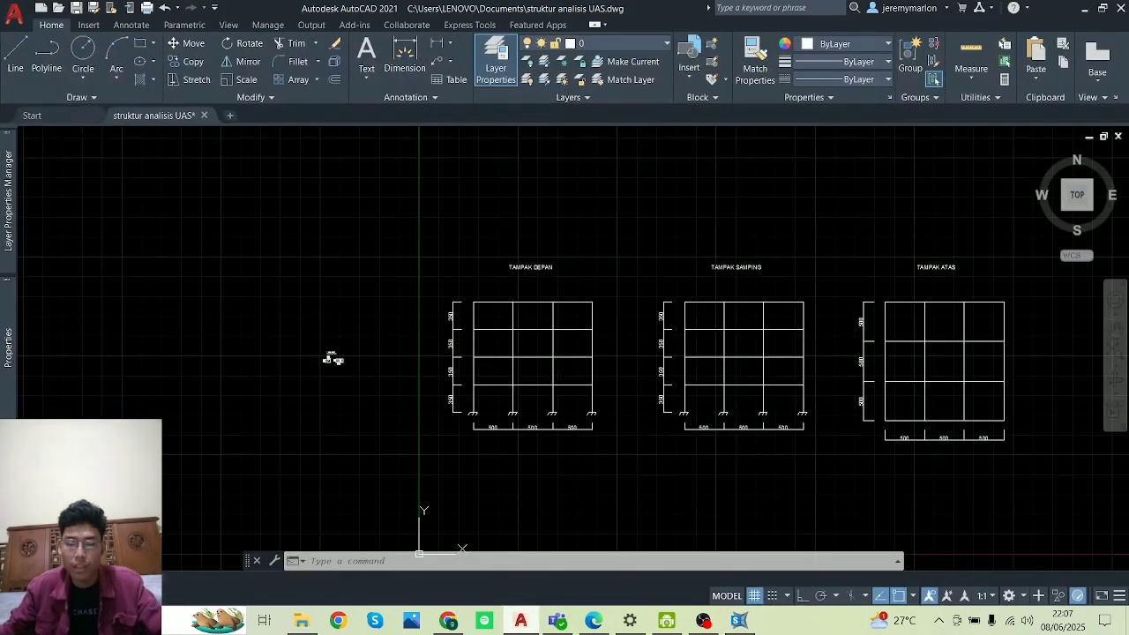
pyautogui.scroll(-2, 629, 434)
pyautogui.scroll(6, 441, 391)
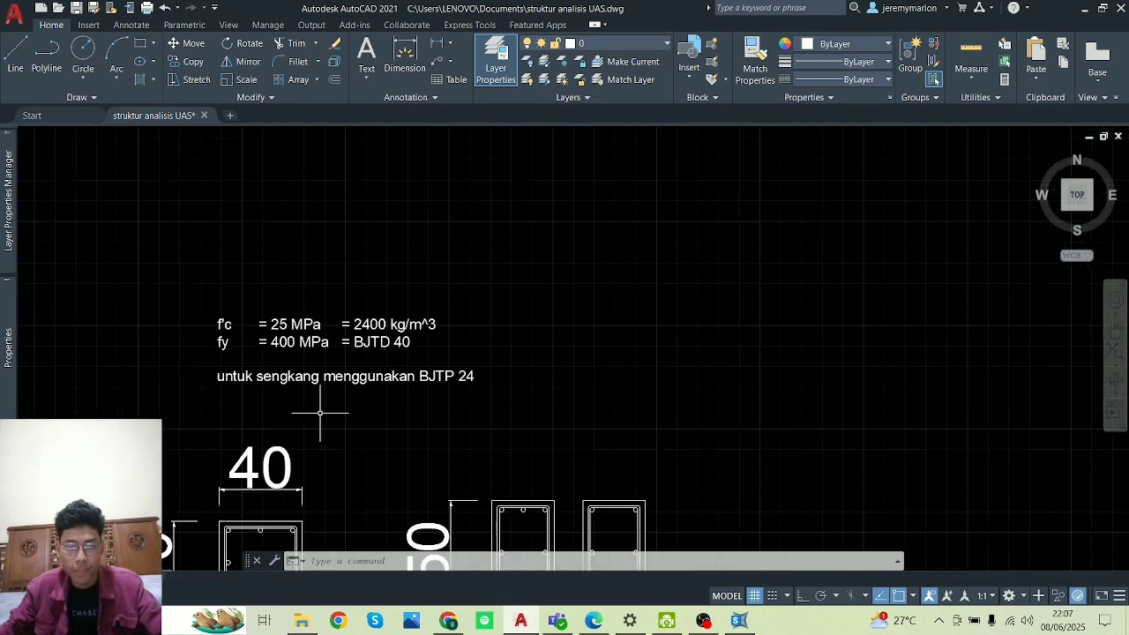
pyautogui.moveTo(321, 403); pyautogui.dragTo(574, 310, button='middle')
pyautogui.click(739, 620)
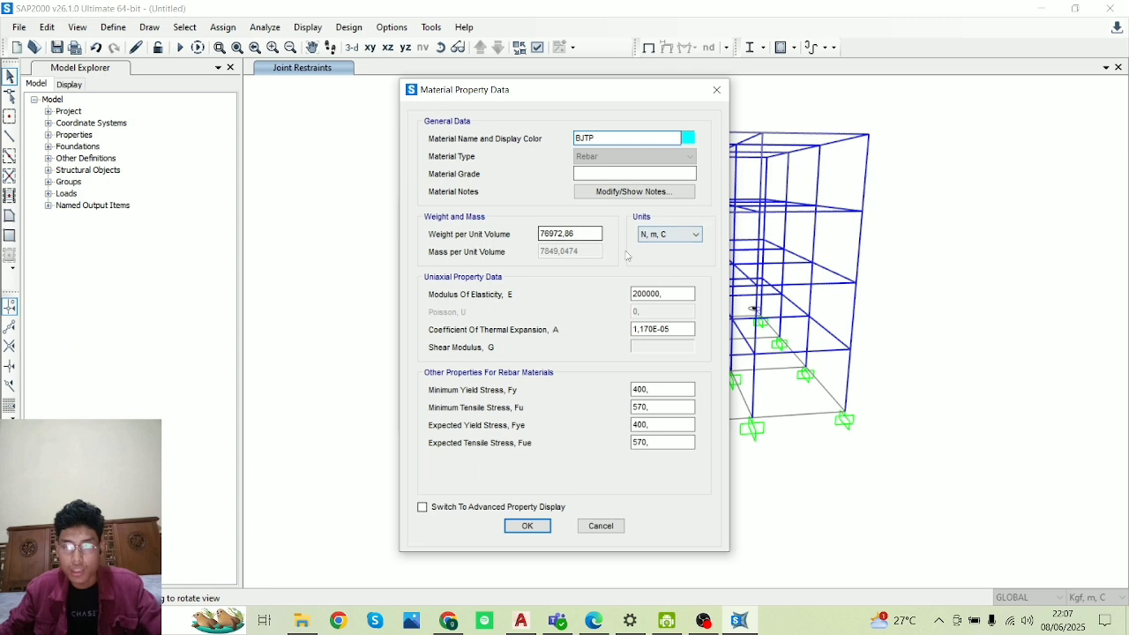
# - Set BJTP's yield stresses to 240 and minimum tensile stress to 390, fill in its expected tensile stress, and close the material definitions
pyautogui.moveTo(680, 390); pyautogui.dragTo(449, 405)
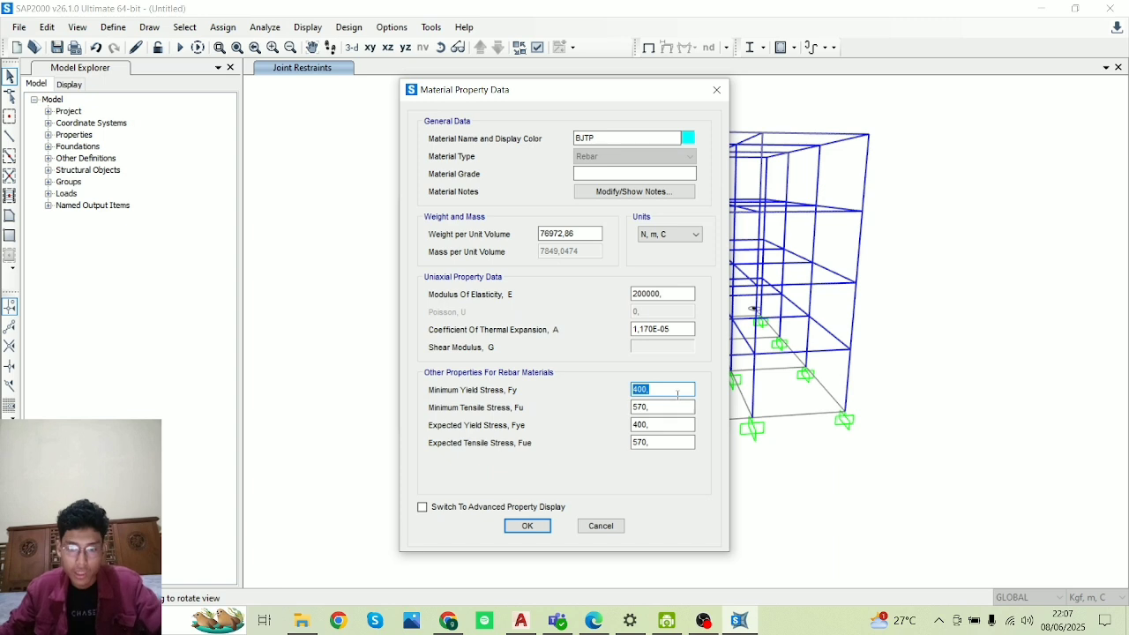
pyautogui.write('240')
pyautogui.press('Tab')
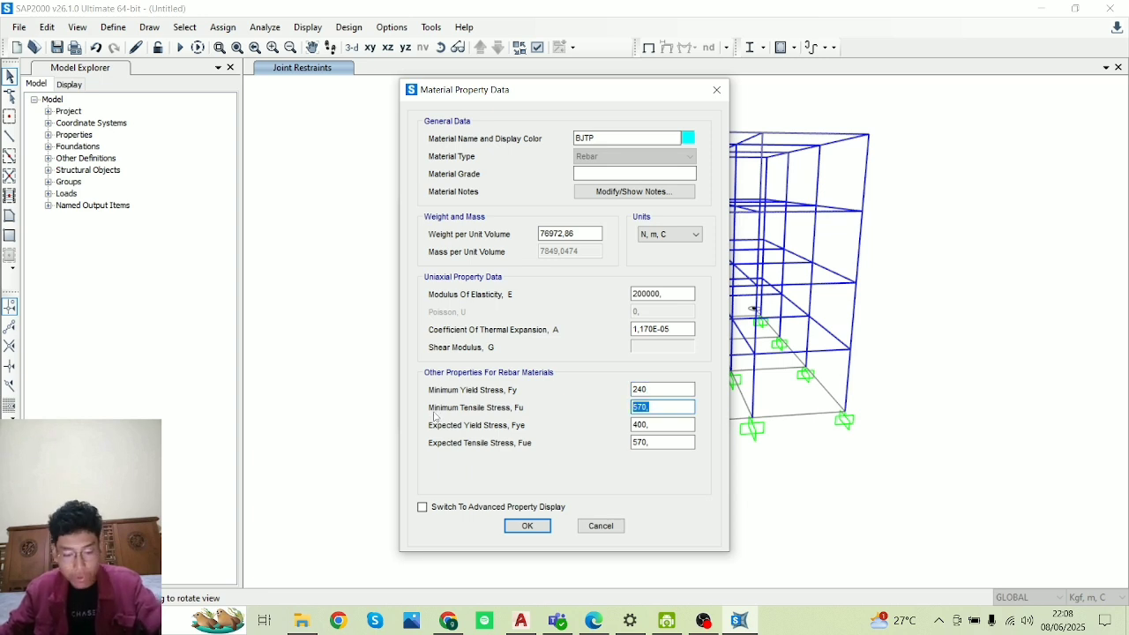
pyautogui.write('390')
pyautogui.press('Tab')
pyautogui.write('240')
pyautogui.press('Tab')
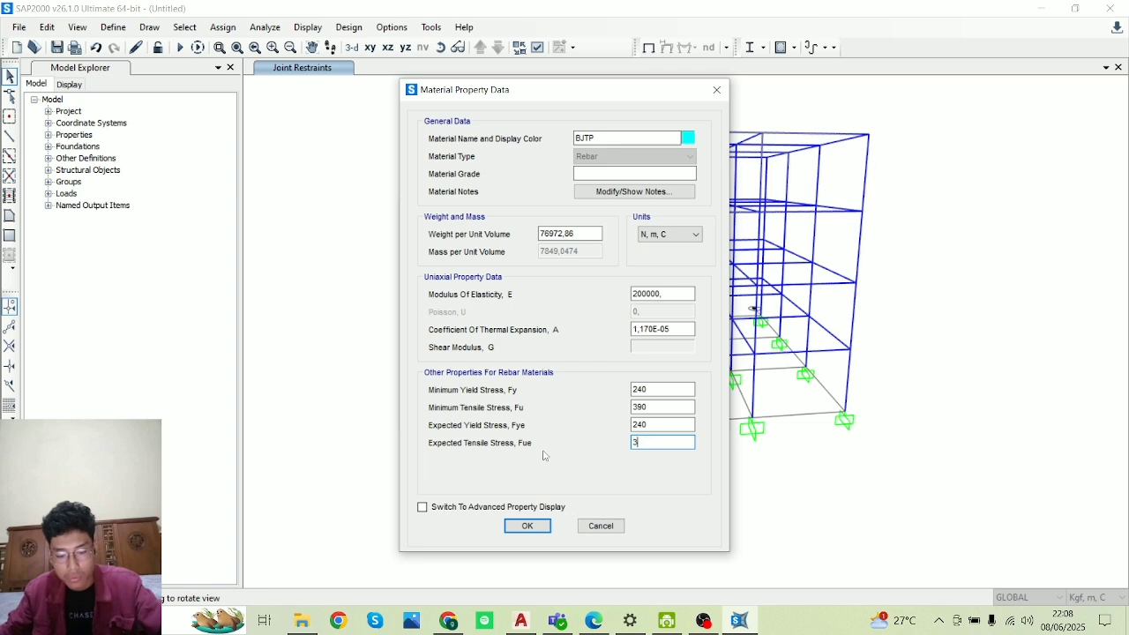
pyautogui.click(526, 526)
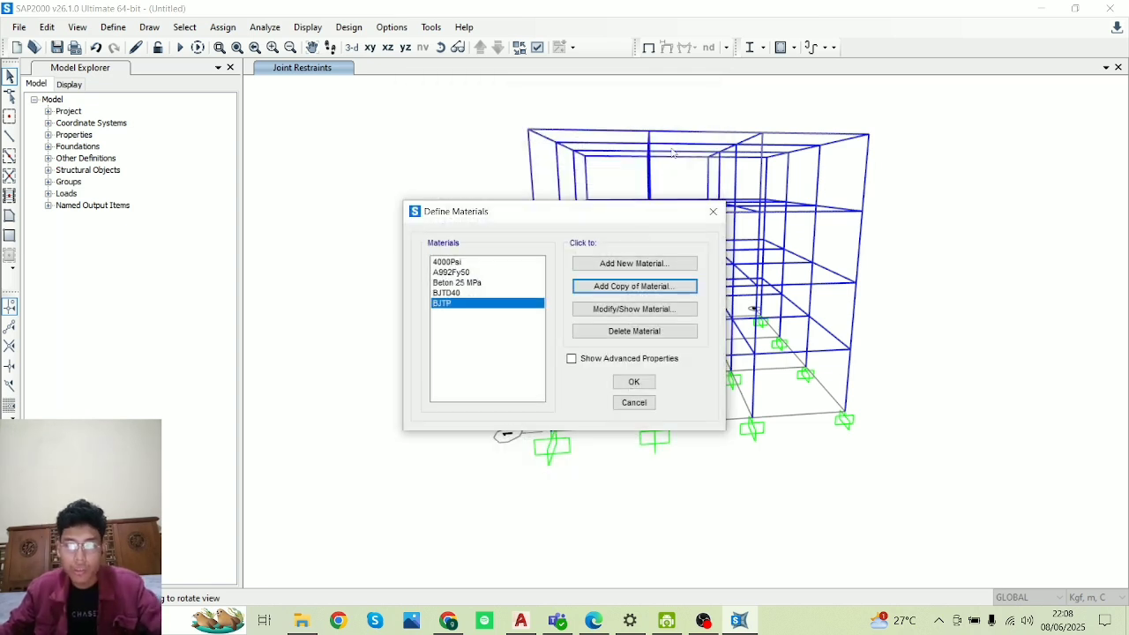
pyautogui.click(633, 381)
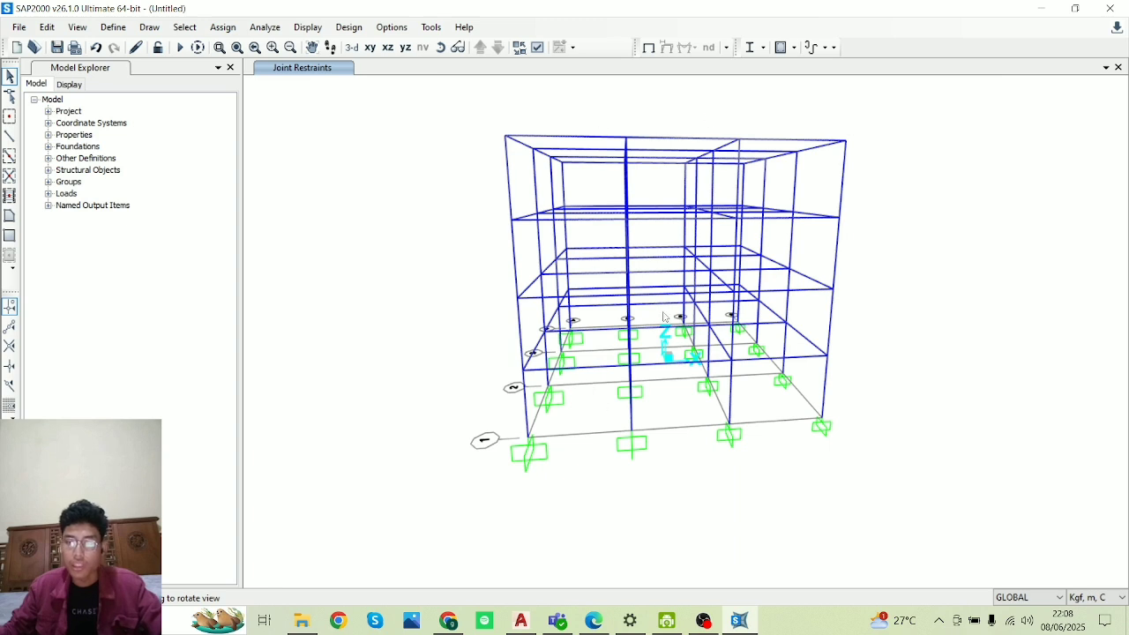
# - Turn off perspective, orient the frame as a flat front elevation, and select the beams of all three bays on every storey
pyautogui.moveTo(509, 185); pyautogui.dragTo(510, 233)
pyautogui.click(458, 48)
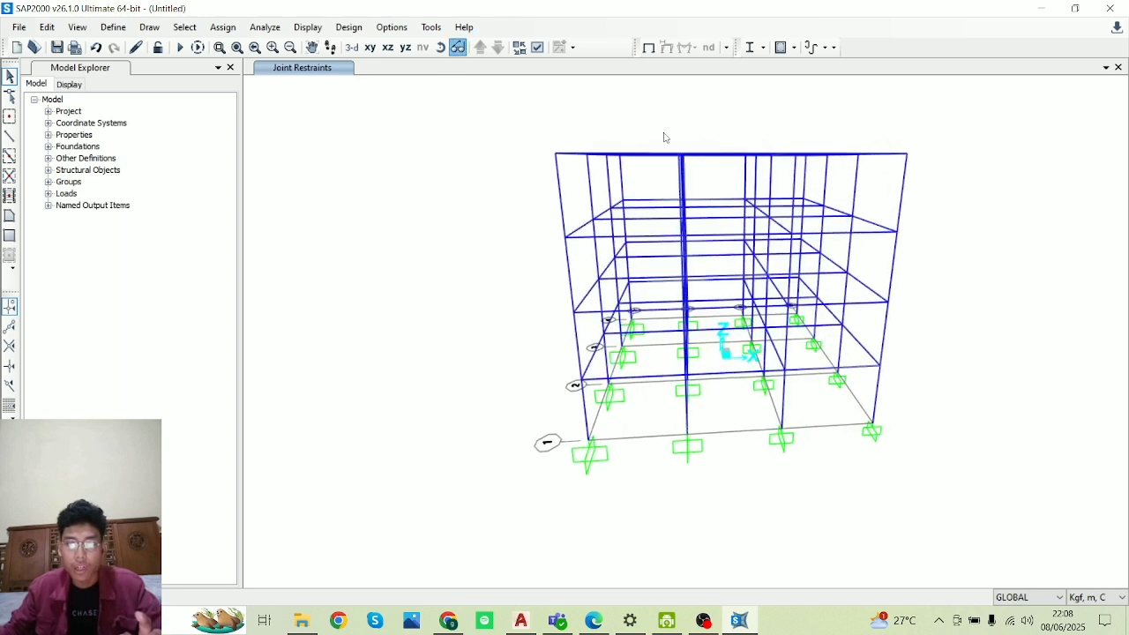
pyautogui.click(443, 52)
pyautogui.moveTo(835, 261); pyautogui.dragTo(424, 73)
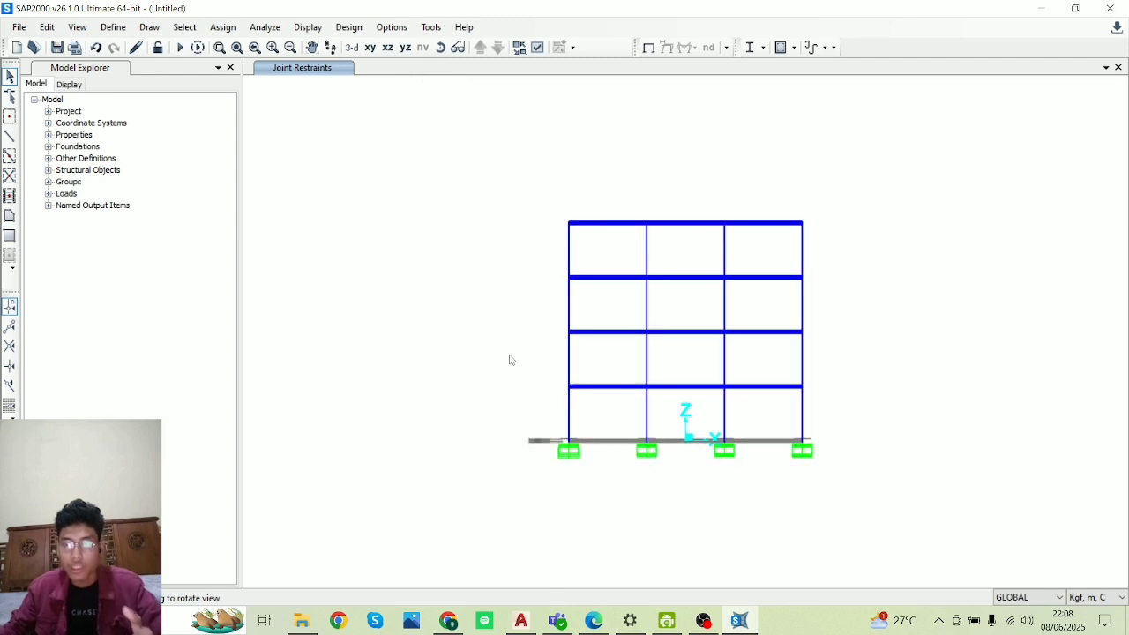
pyautogui.moveTo(592, 259); pyautogui.dragTo(607, 197)
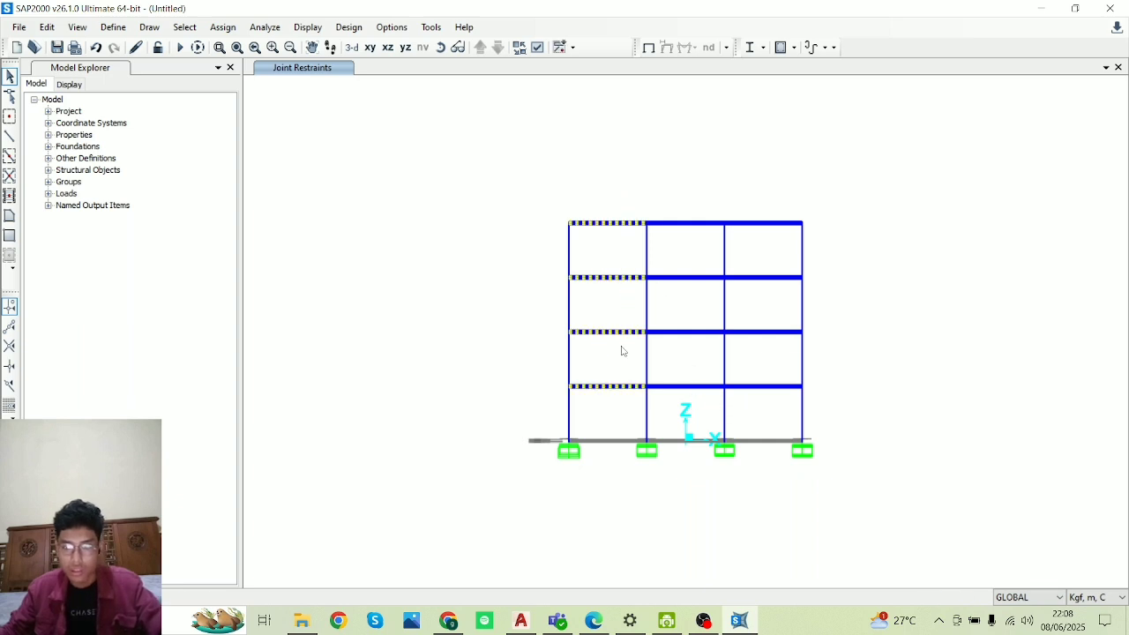
pyautogui.moveTo(708, 406); pyautogui.dragTo(676, 187)
pyautogui.moveTo(775, 410); pyautogui.dragTo(754, 142)
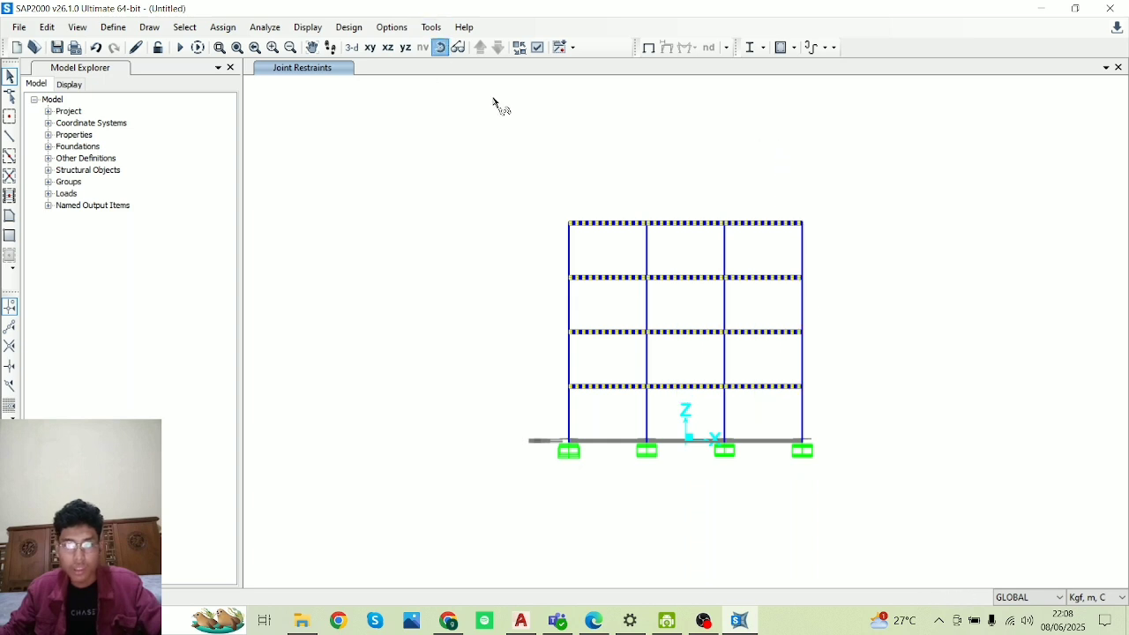
# - Add the perpendicular beams of all three bays on every storey to the selection from the side elevation
pyautogui.moveTo(759, 302); pyautogui.dragTo(2, 306)
pyautogui.click(435, 55)
pyautogui.moveTo(789, 270); pyautogui.dragTo(708, 271)
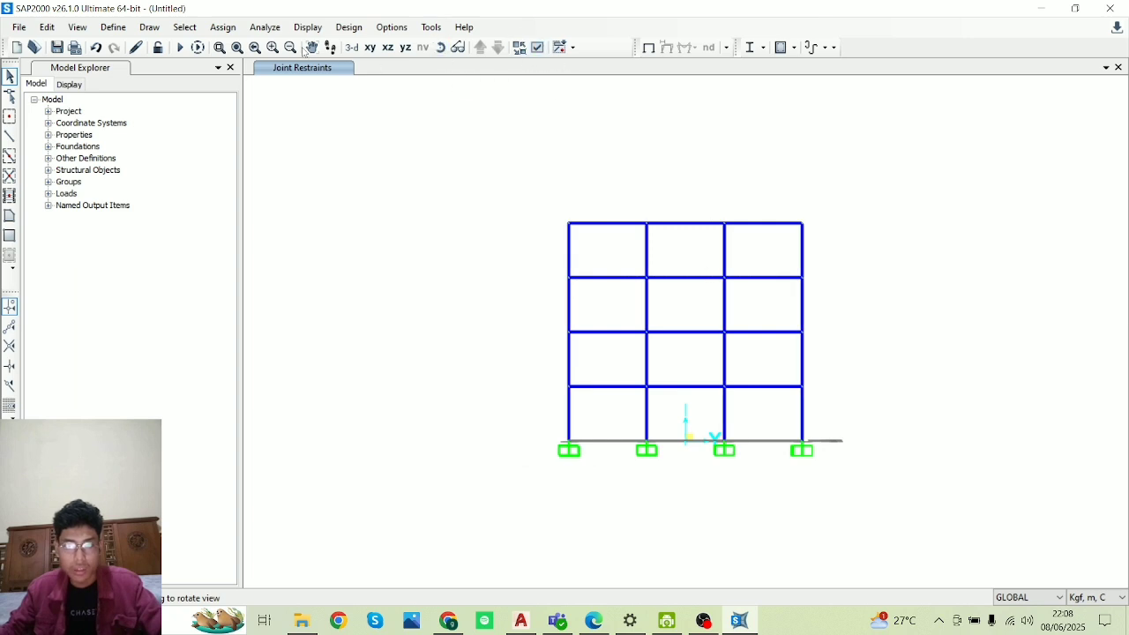
pyautogui.moveTo(619, 416); pyautogui.dragTo(599, 210)
pyautogui.moveTo(706, 410); pyautogui.dragTo(681, 212)
pyautogui.moveTo(785, 414); pyautogui.dragTo(757, 200)
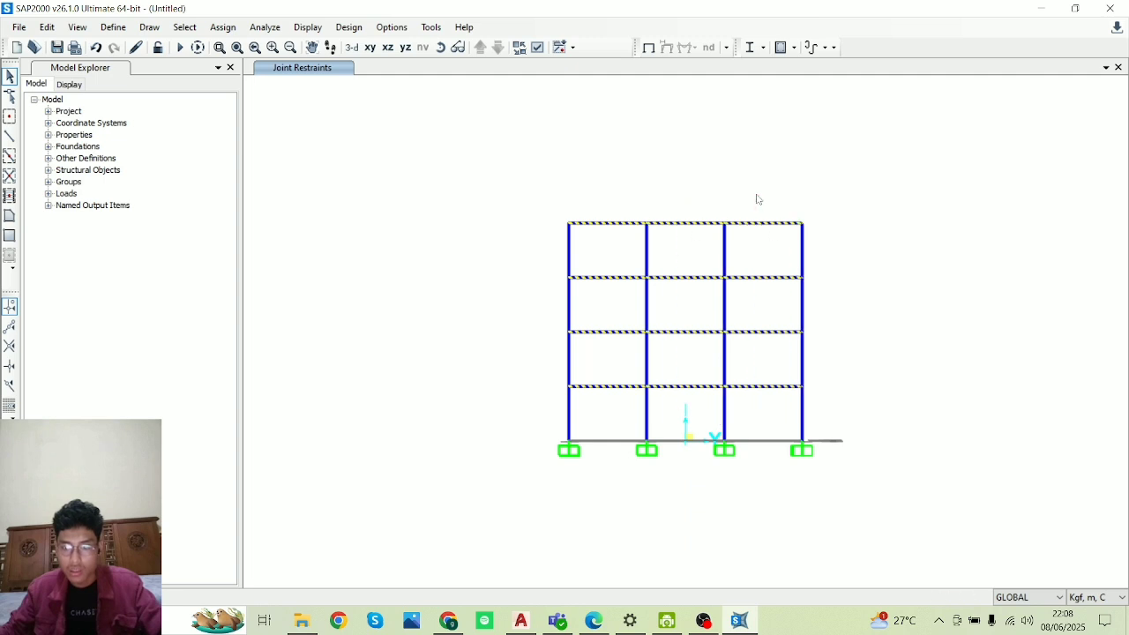
# - Start a new rectangular frame section with Concrete as the section property type
pyautogui.click(113, 27)
pyautogui.click(113, 29)
pyautogui.click(114, 33)
pyautogui.moveTo(131, 74)
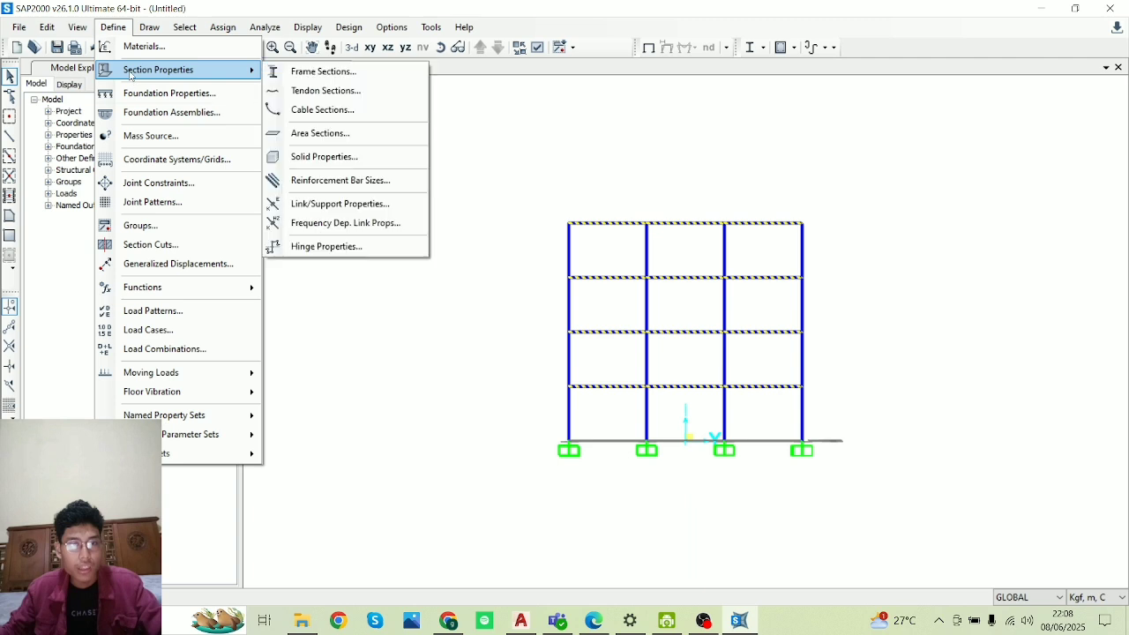
pyautogui.click(411, 71)
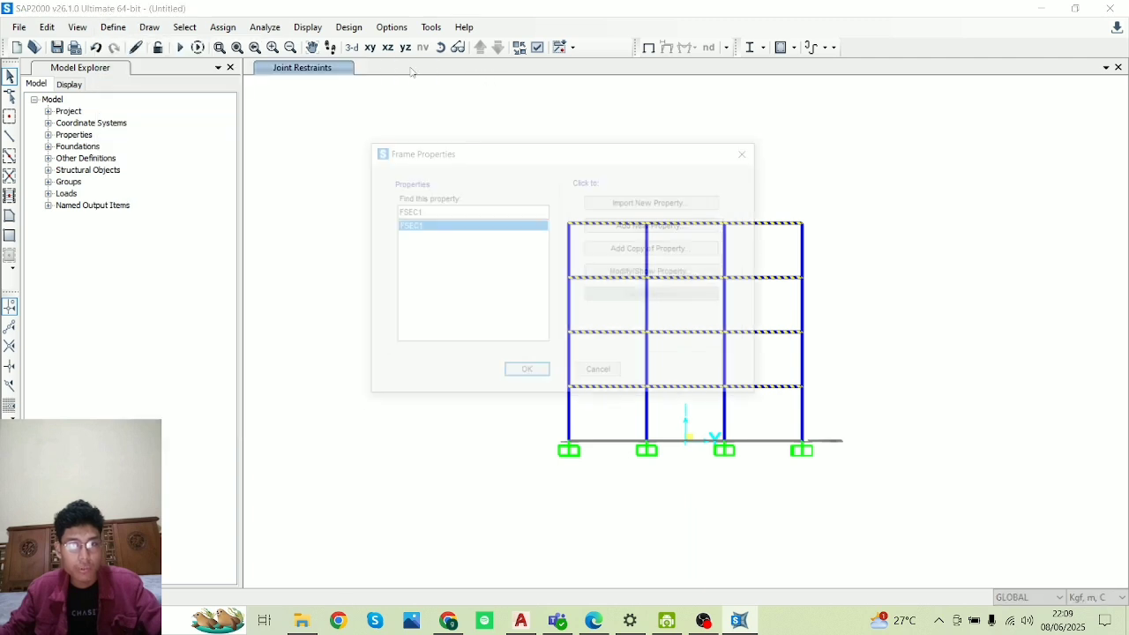
pyautogui.click(709, 227)
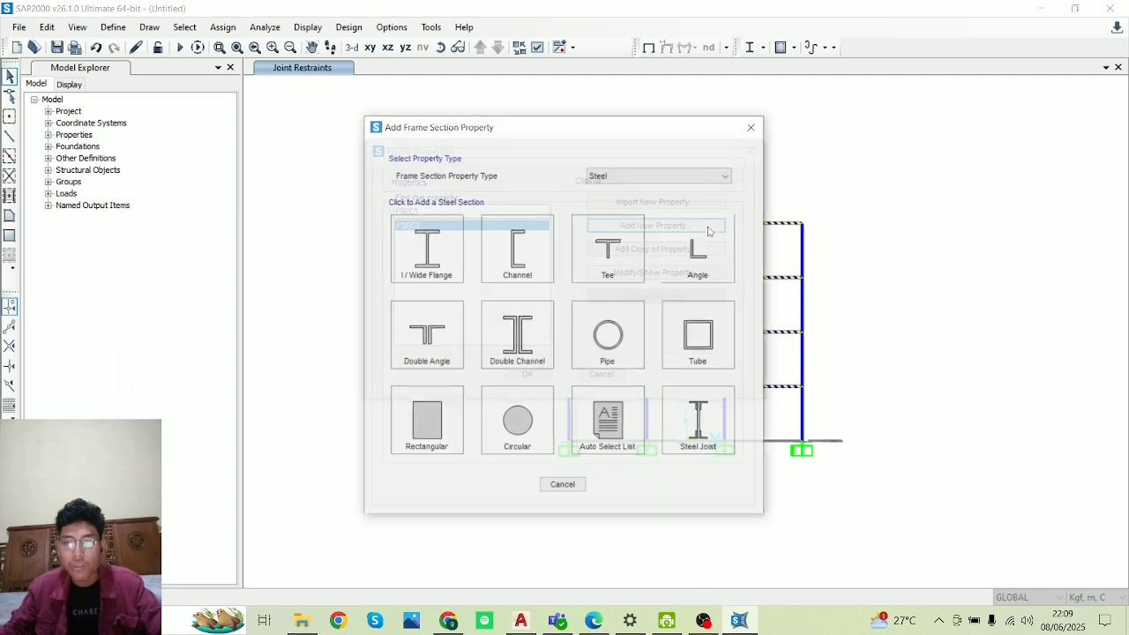
pyautogui.click(662, 174)
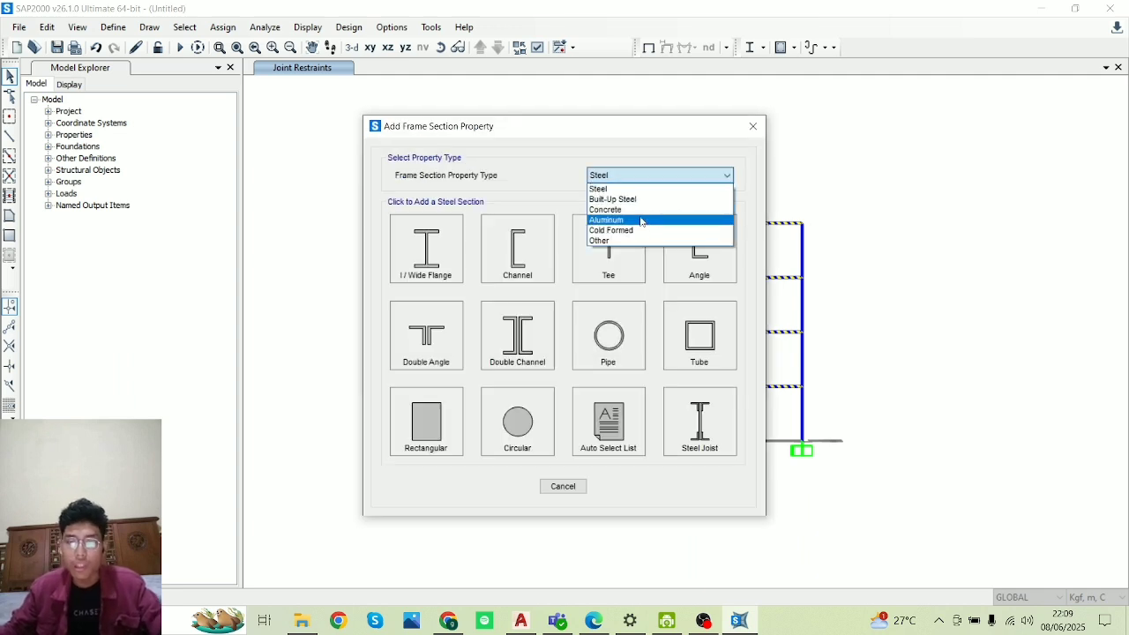
pyautogui.click(637, 210)
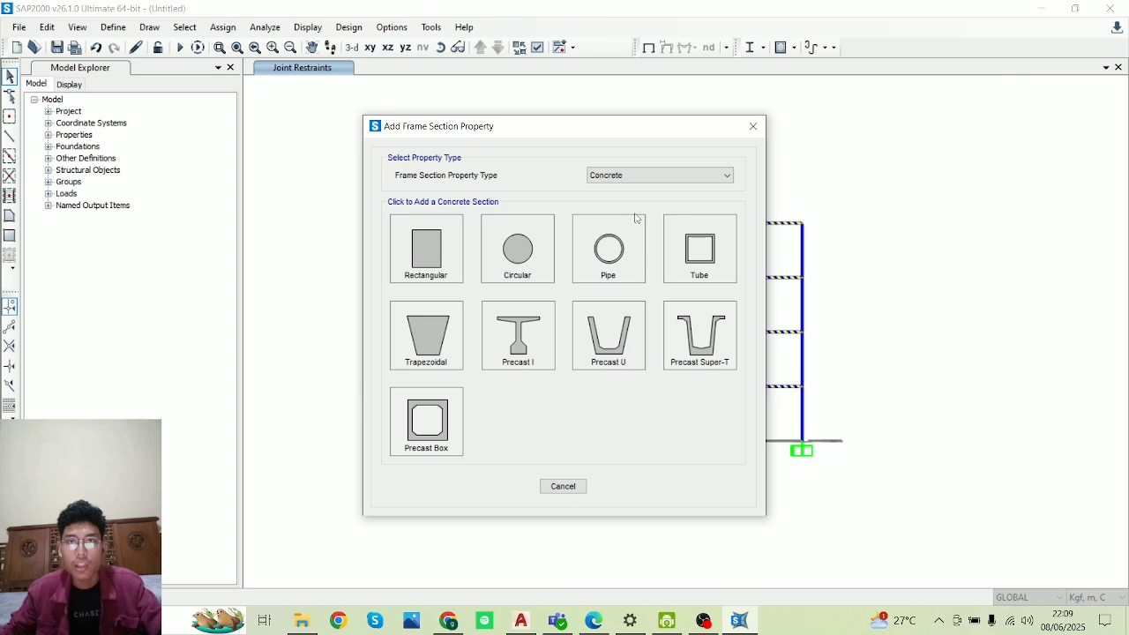
pyautogui.click(607, 175)
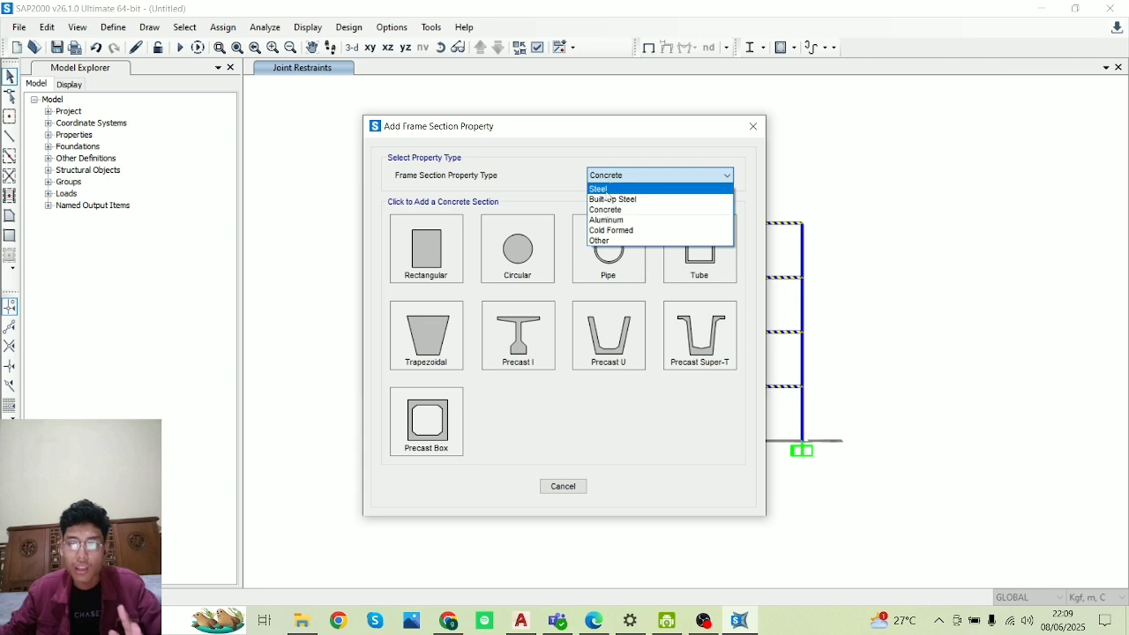
pyautogui.click(612, 213)
pyautogui.click(436, 258)
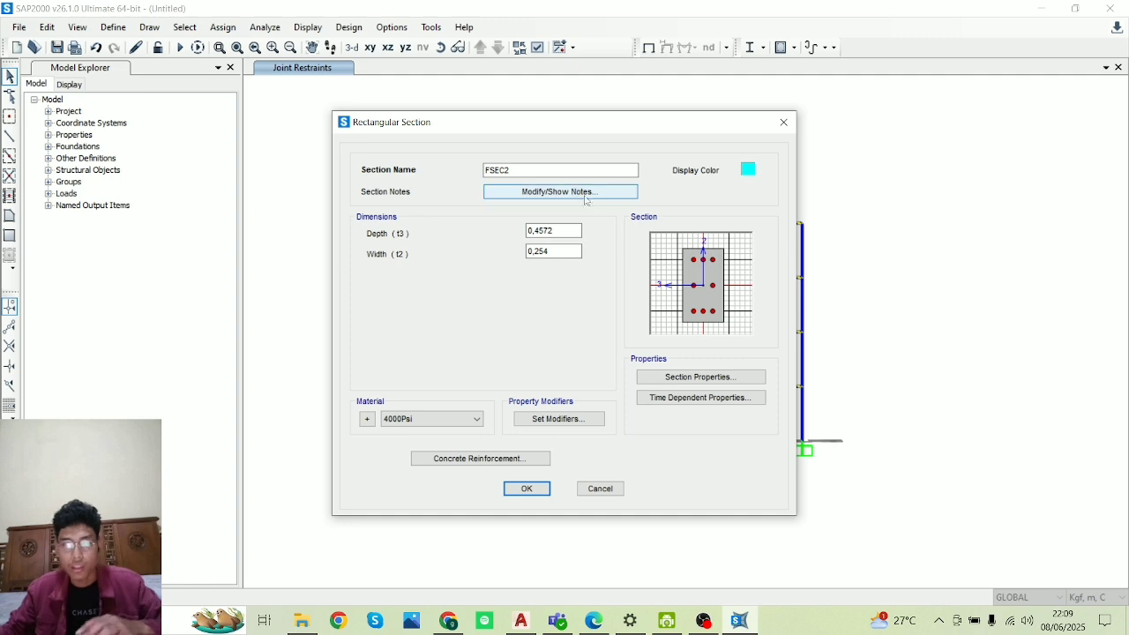
# - Name the new section Balok 30/50, checking the beam dimensions on the section drawings in AutoCAD and returning to SAP2000
pyautogui.moveTo(560, 169); pyautogui.dragTo(365, 169)
pyautogui.write('Balok')
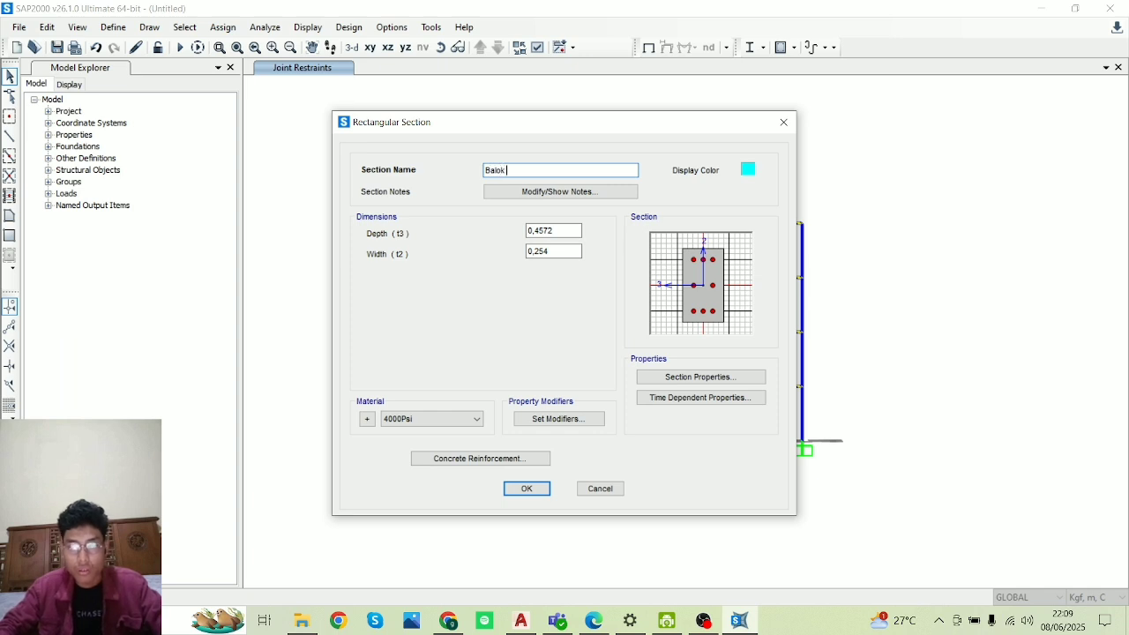
pyautogui.click(521, 620)
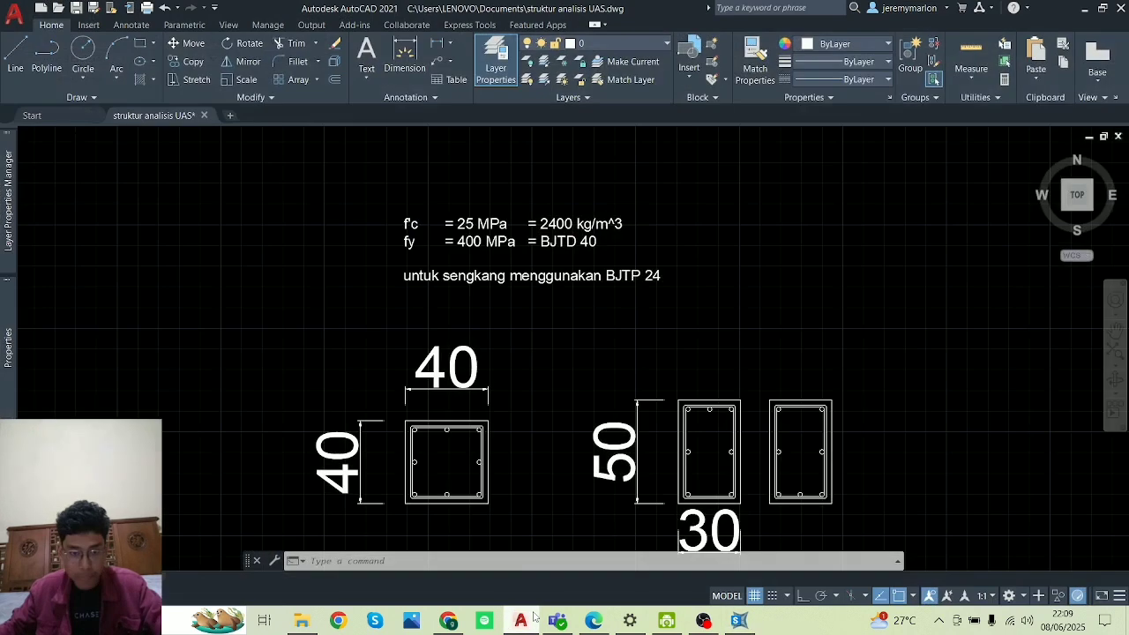
pyautogui.click(1084, 8)
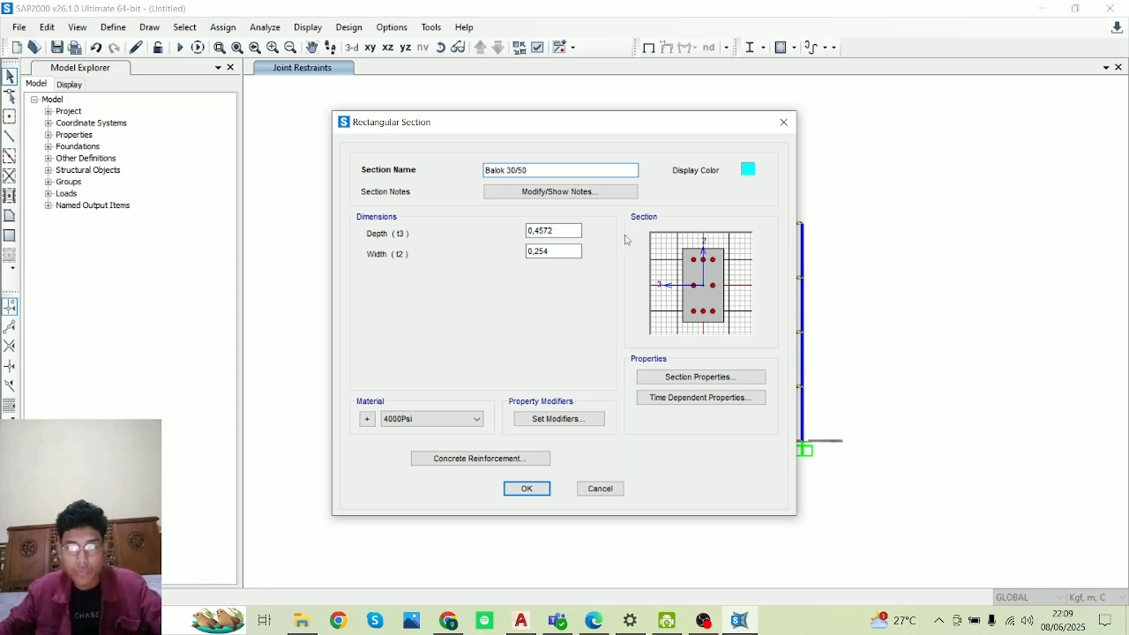
# - Set the Balok 30/50 section's depth to 50 cm and its width to 30 cm
pyautogui.moveTo(579, 231); pyautogui.dragTo(431, 217)
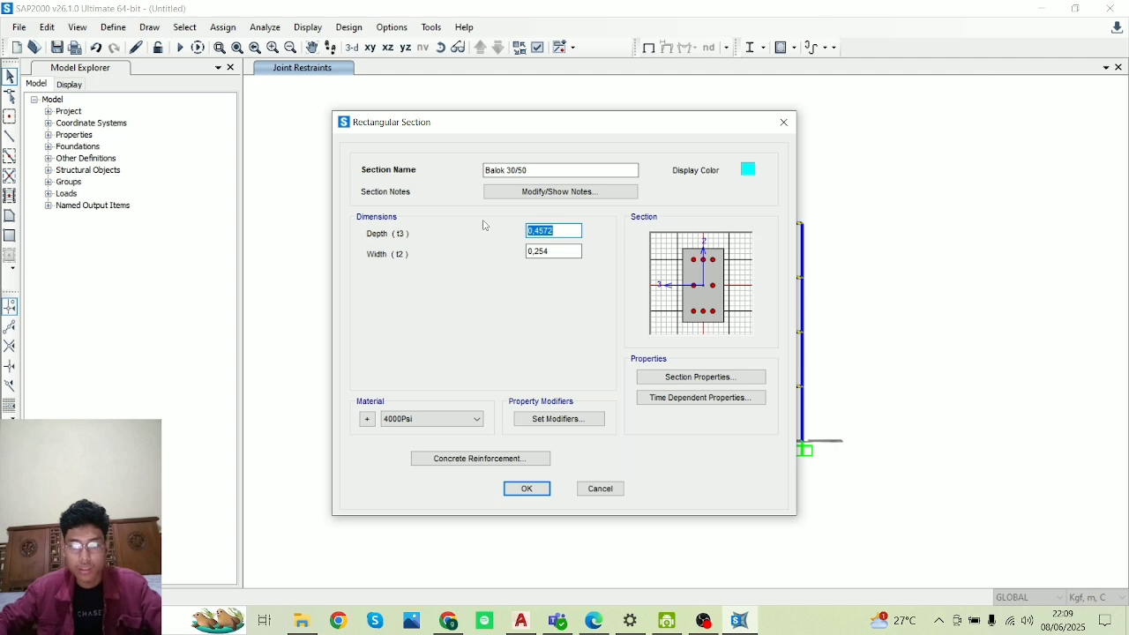
pyautogui.write('50cm')
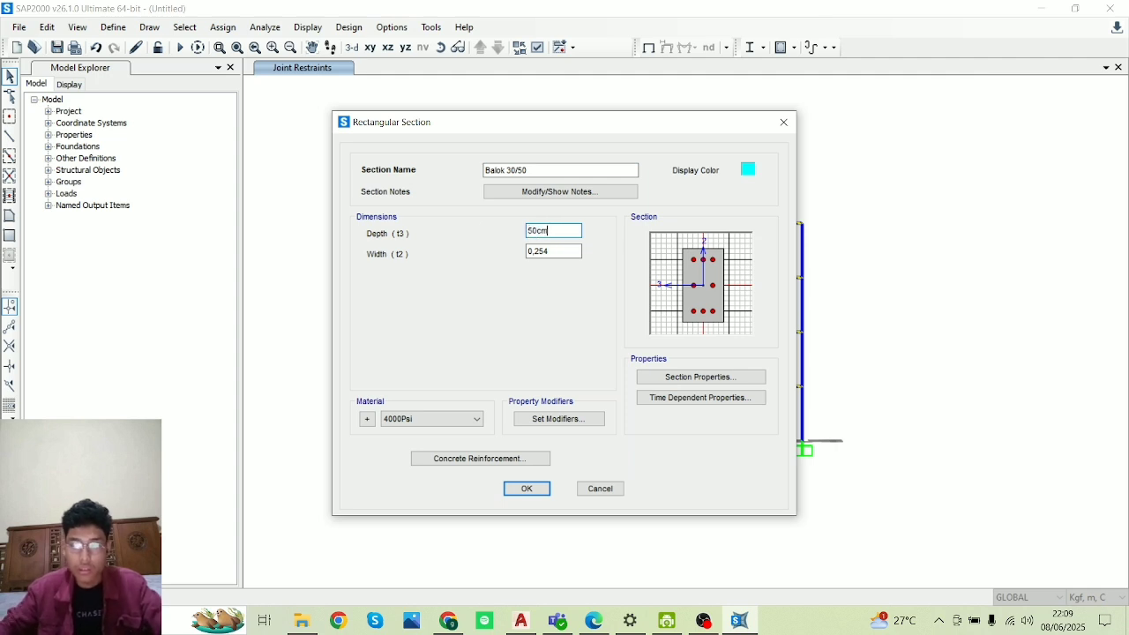
pyautogui.moveTo(540, 247); pyautogui.dragTo(436, 249)
pyautogui.write('30')
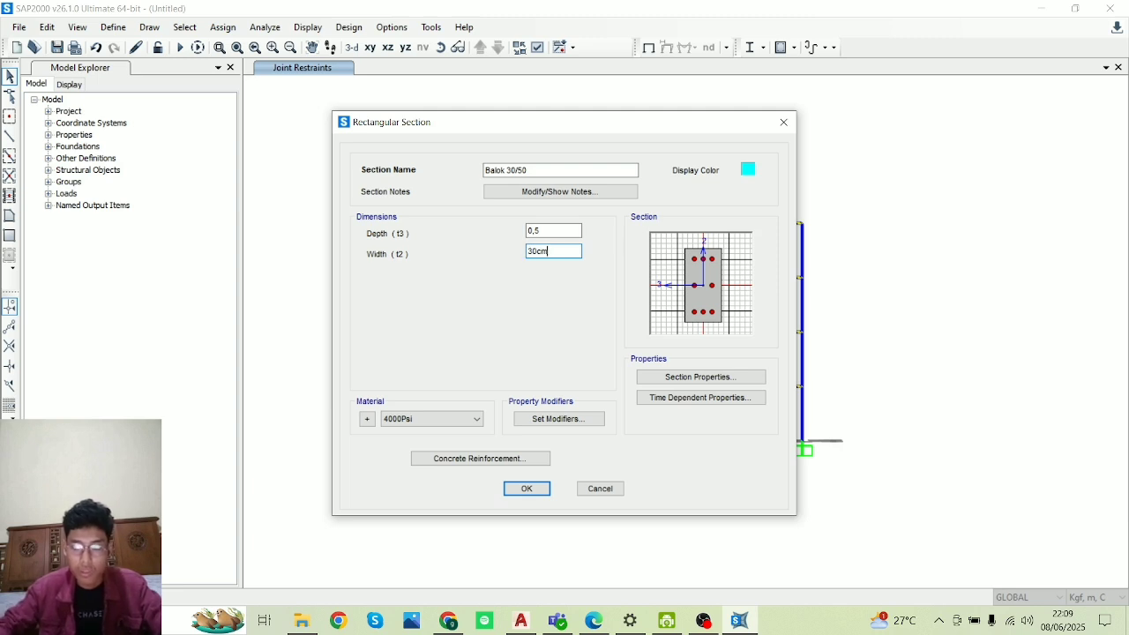
pyautogui.write('cm')
pyautogui.press('Return')
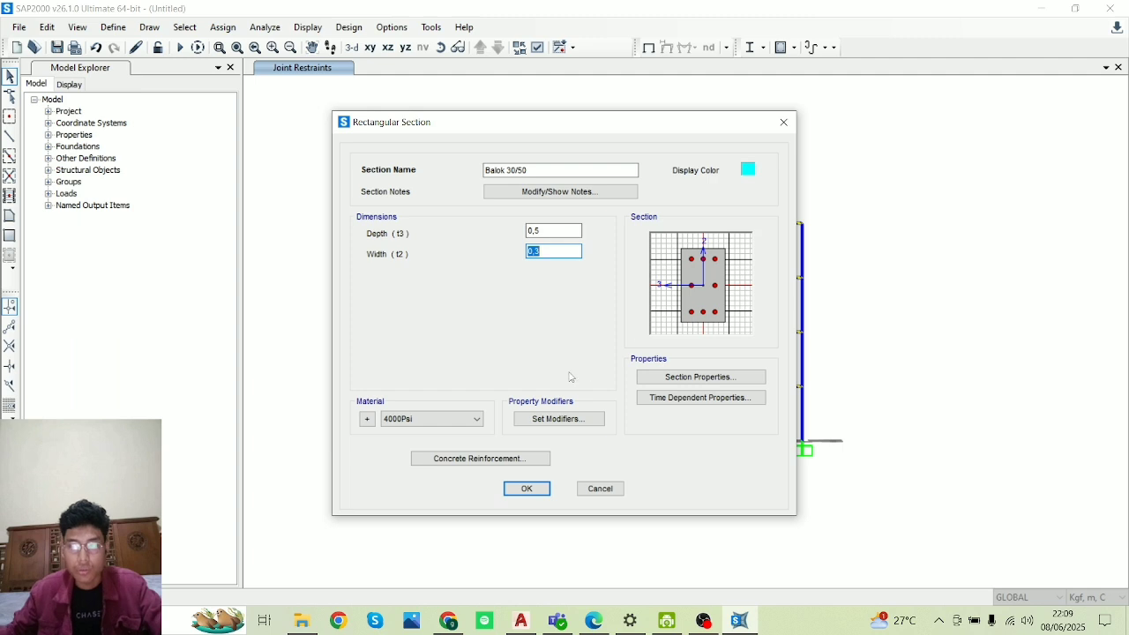
# - In the beam section's concrete reinforcement, assign BJTP to the confinement bars and set the design type to Beam (M3 Design Only)
pyautogui.click(530, 461)
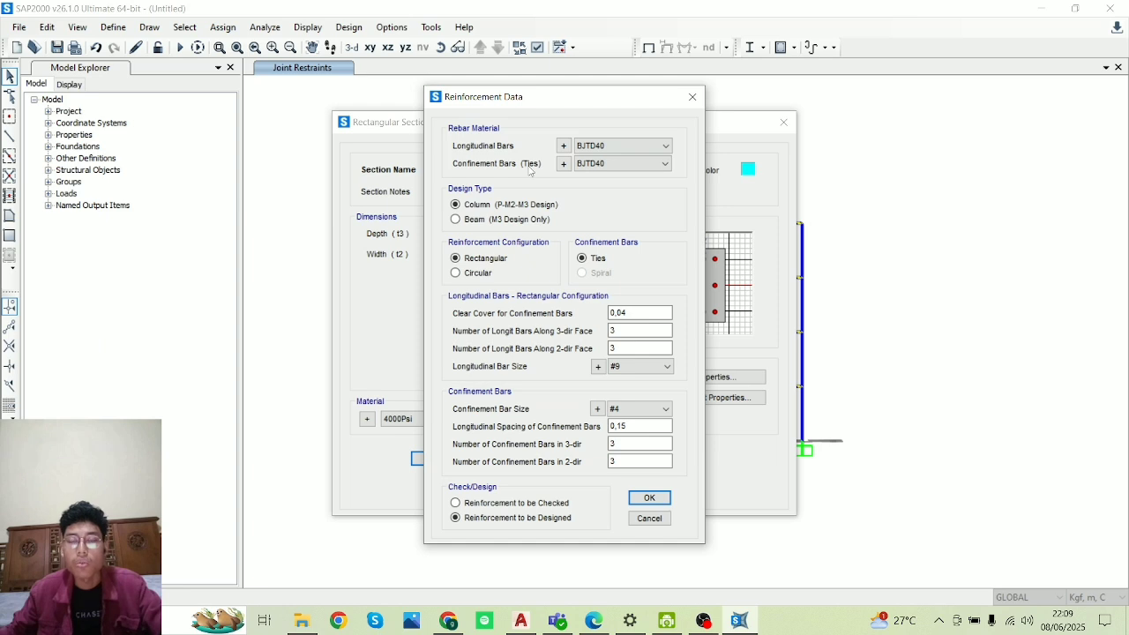
pyautogui.click(645, 167)
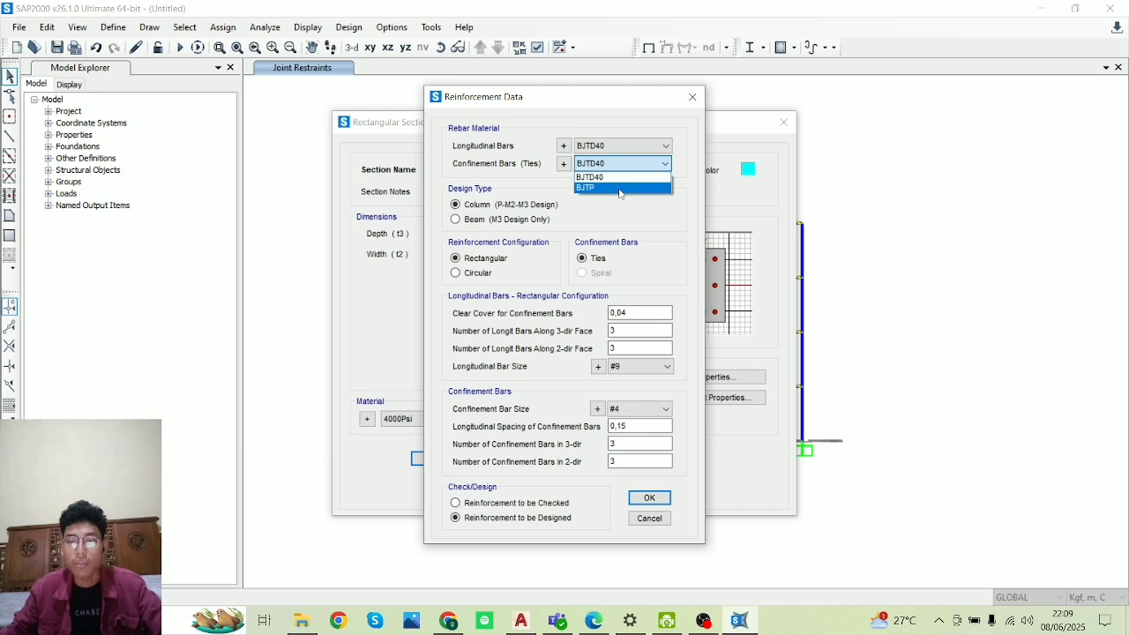
pyautogui.click(619, 189)
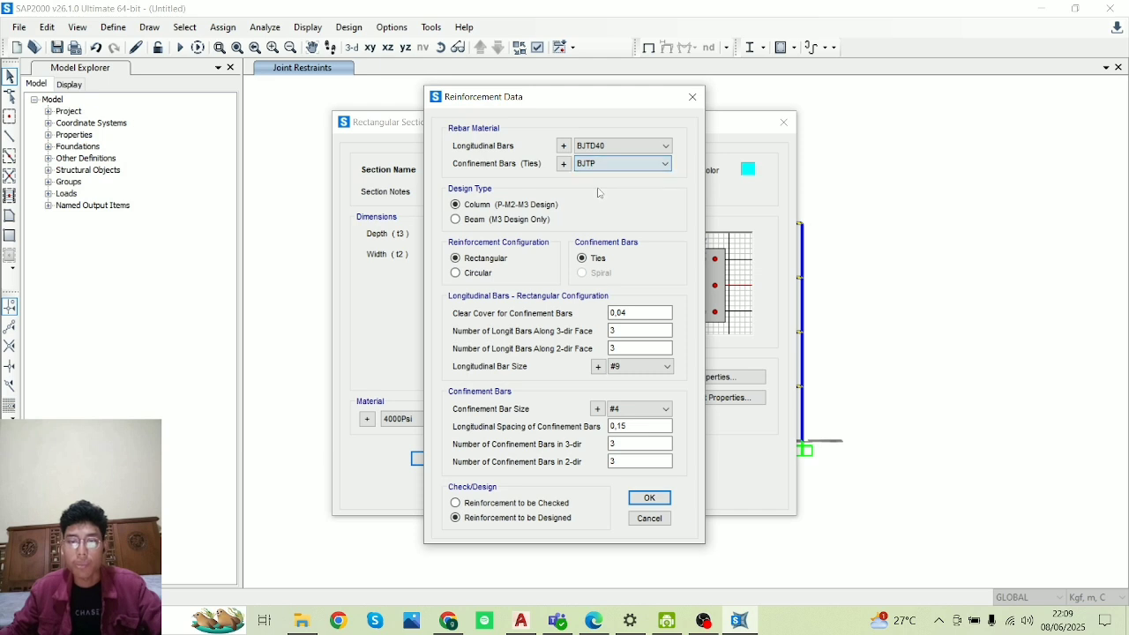
pyautogui.click(483, 221)
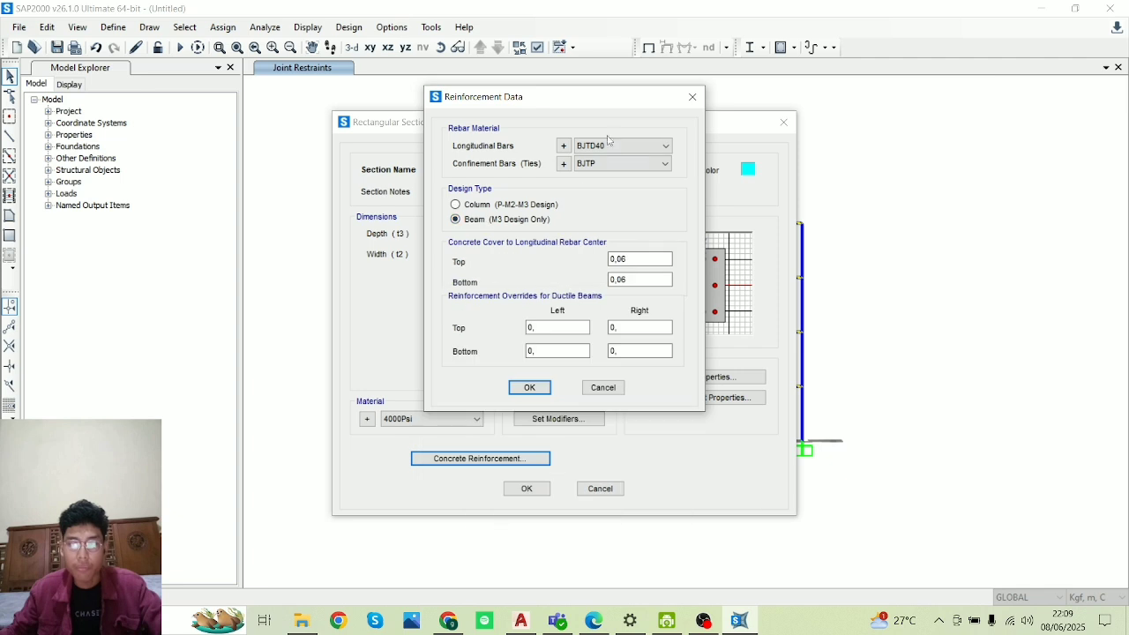
# - Set the beam's top and bottom concrete cover to the rebar center to 0,04 and accept the reinforcement and the section
pyautogui.click(636, 260)
pyautogui.press('BackSpace')
pyautogui.write('4')
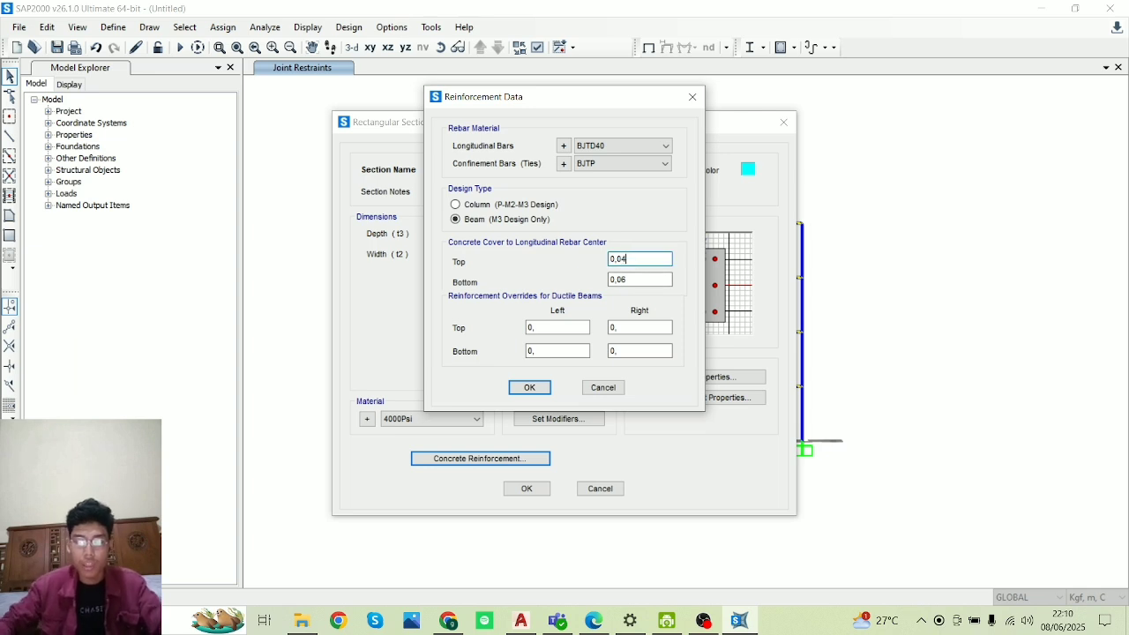
pyautogui.click(645, 279)
pyautogui.press('BackSpace')
pyautogui.write('4')
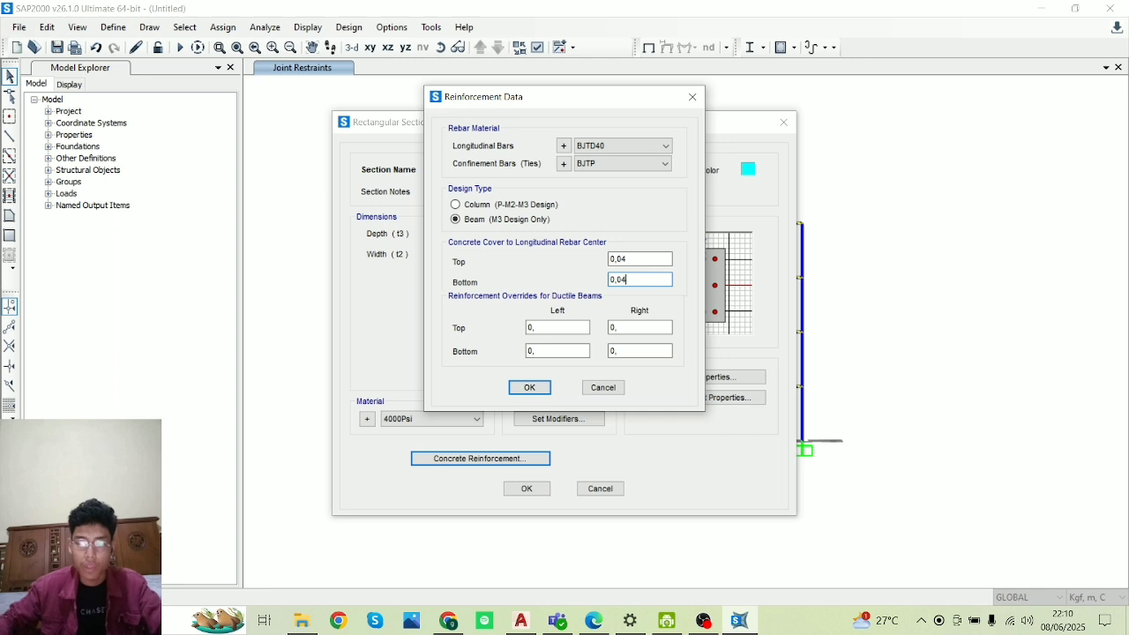
pyautogui.click(531, 388)
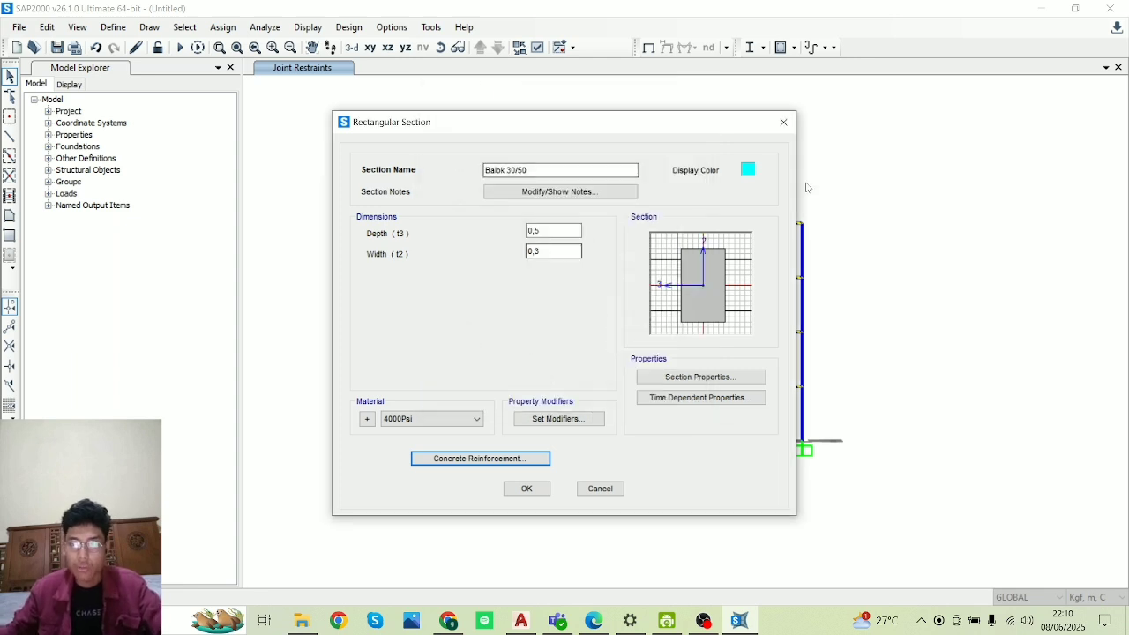
pyautogui.click(526, 488)
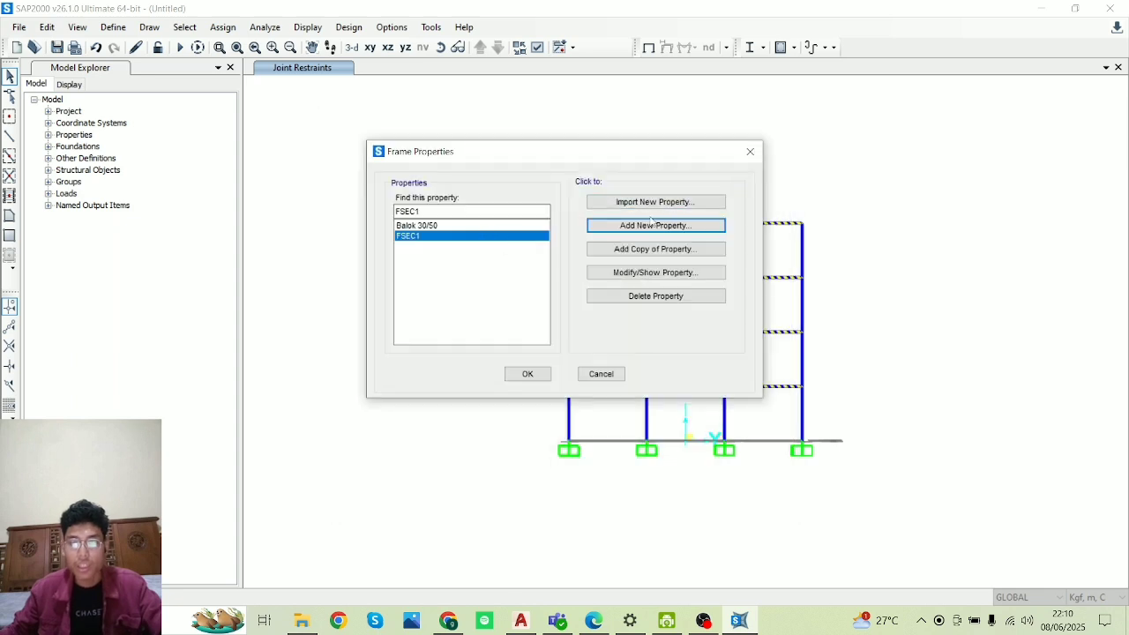
pyautogui.click(438, 227)
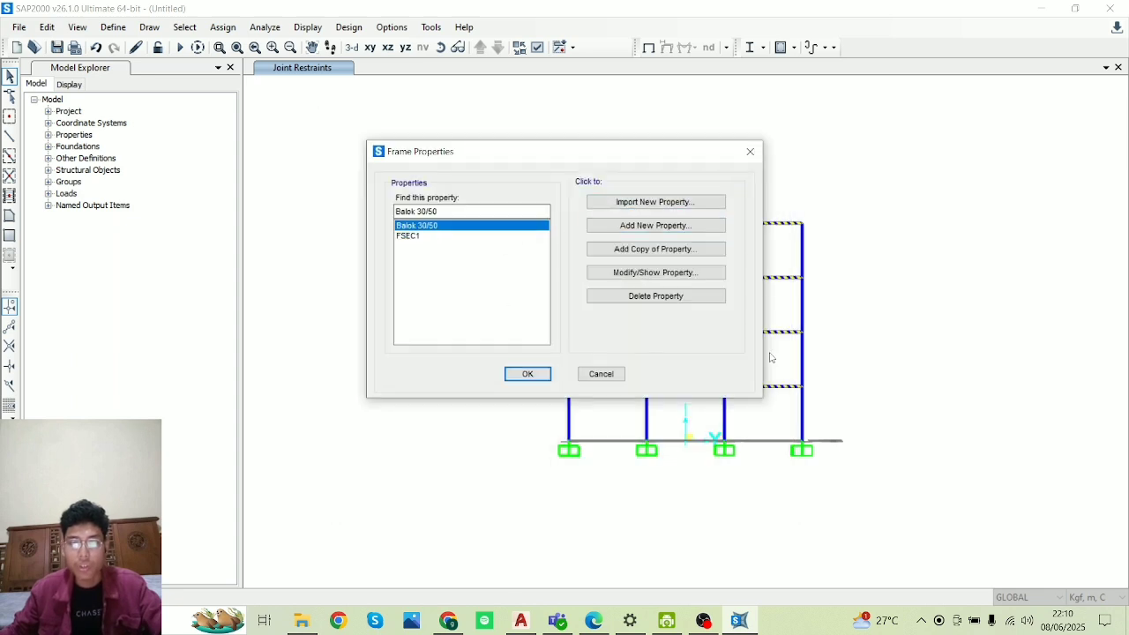
pyautogui.click(649, 202)
pyautogui.click(427, 248)
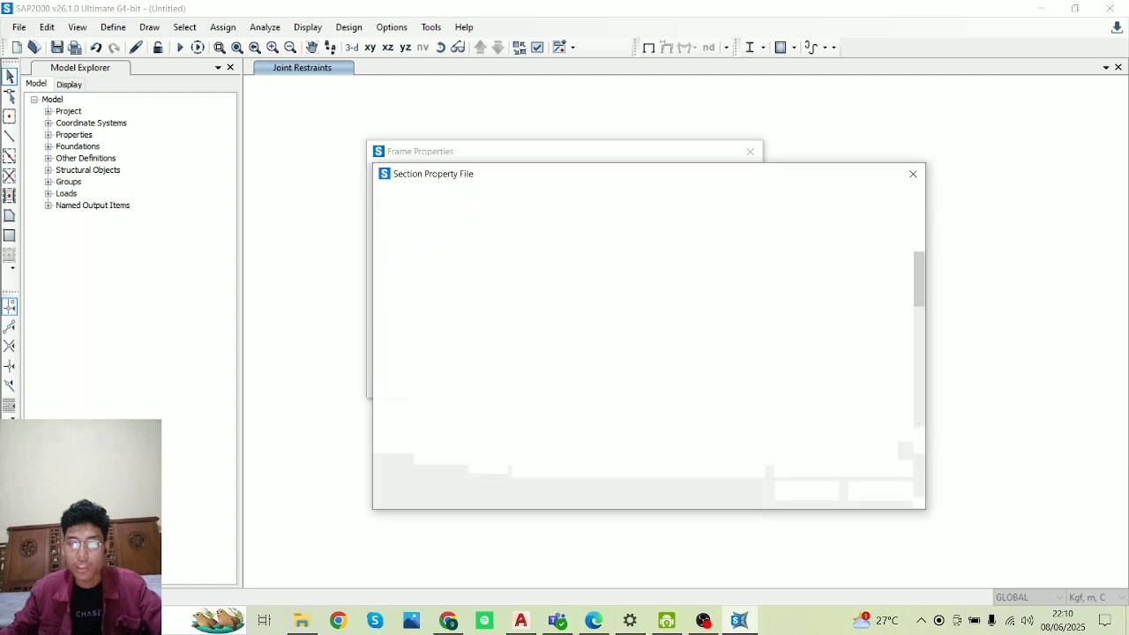
pyautogui.click(880, 491)
# - Add a new rectangular concrete frame section named Kolom 40x40
pyautogui.click(655, 225)
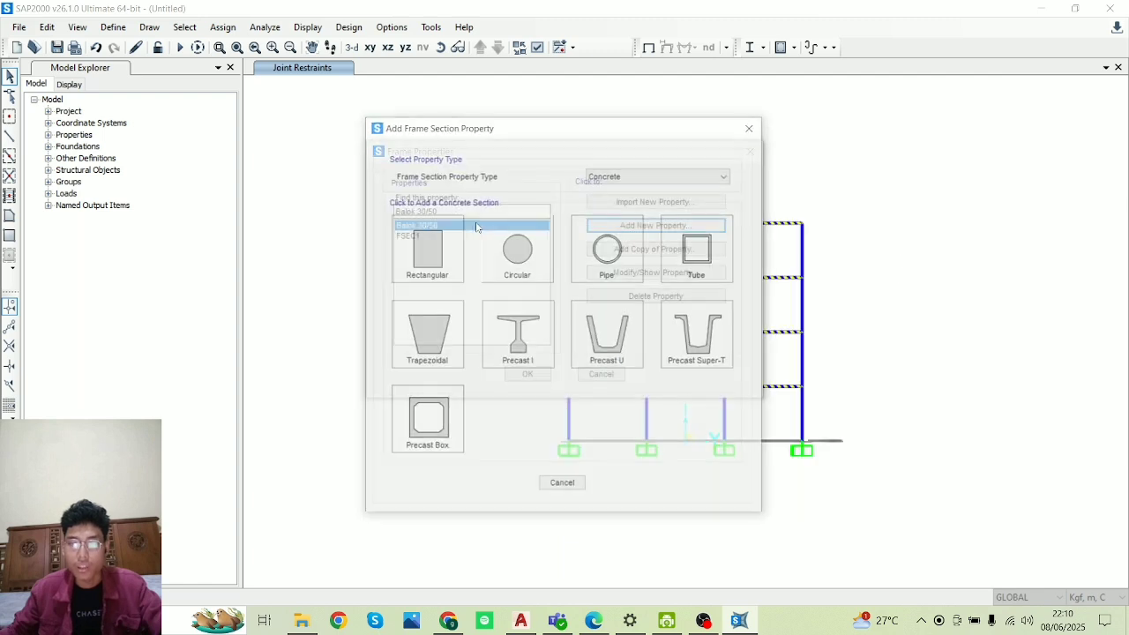
pyautogui.click(429, 249)
pyautogui.hotkey('shift', 'Tab')
pyautogui.hotkey('shift', 'Tab')
pyautogui.hotkey('shift', 'Tab')
pyautogui.write('K')
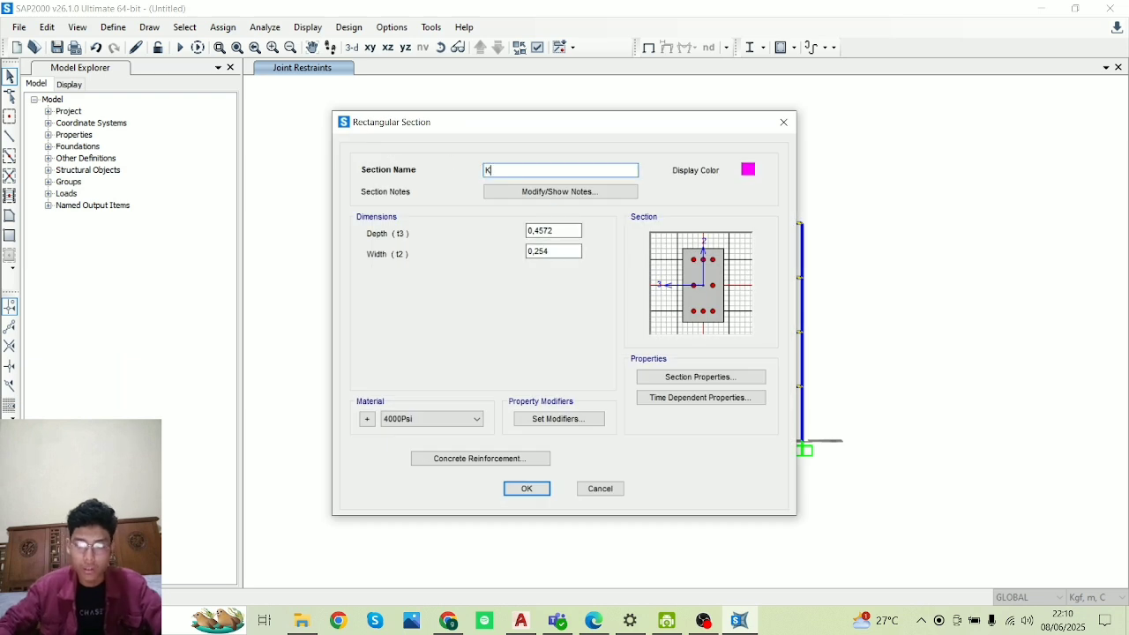
pyautogui.write('olom 40x40')
# - Set both the depth and the width of the Kolom 40x40 section to 40 cm
pyautogui.click(567, 229)
pyautogui.moveTo(567, 230); pyautogui.dragTo(488, 231)
pyautogui.write('40cm,')
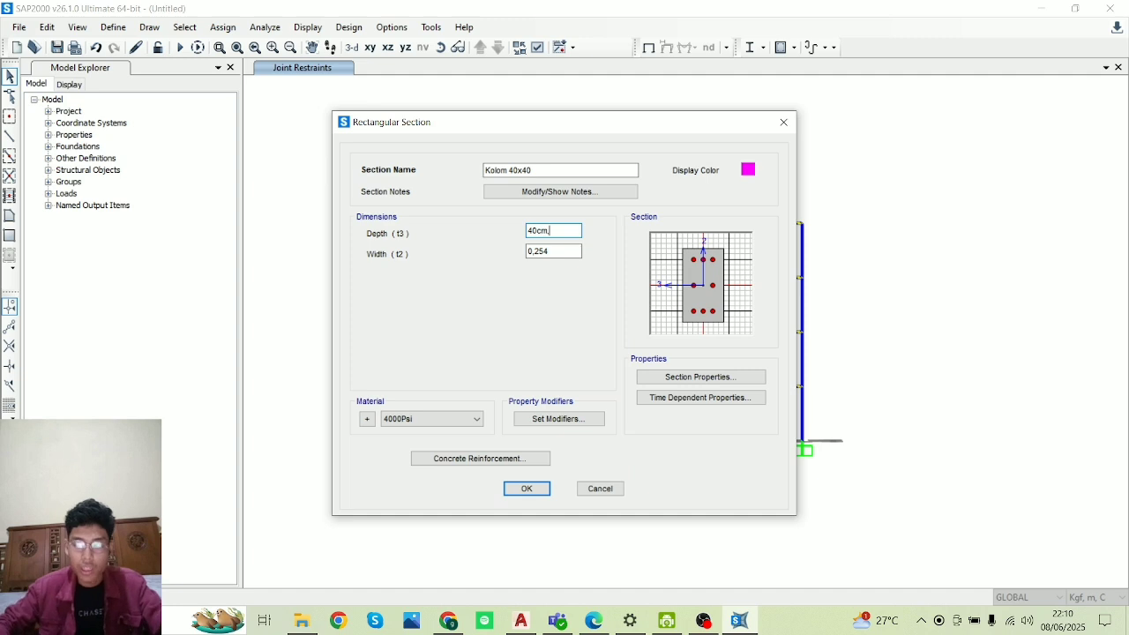
pyautogui.press('Tab')
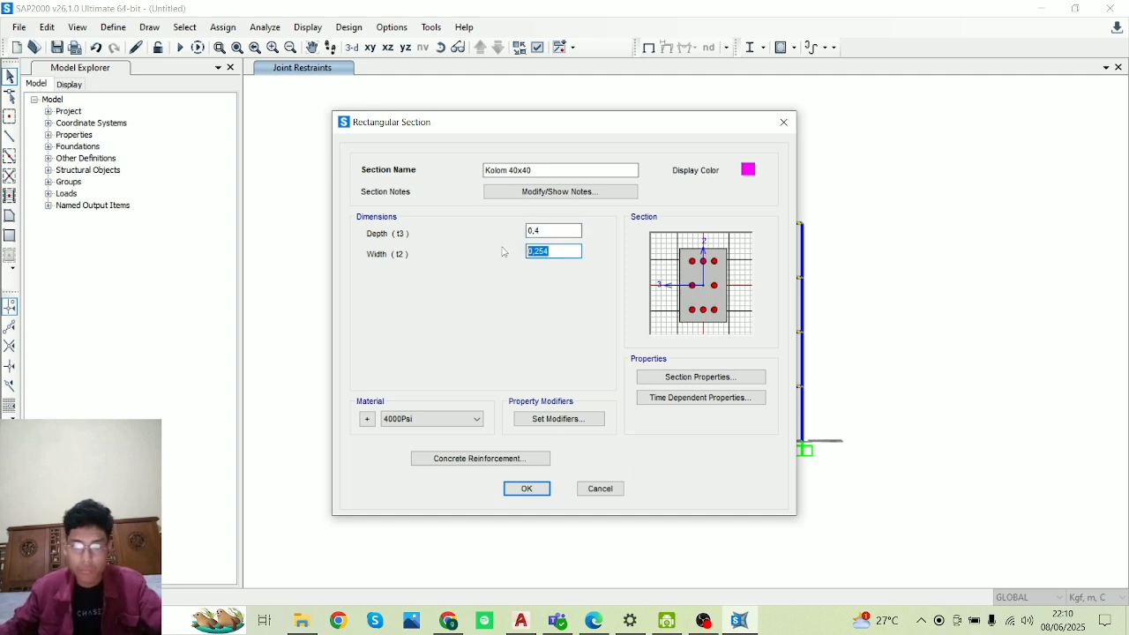
pyautogui.write('40cm')
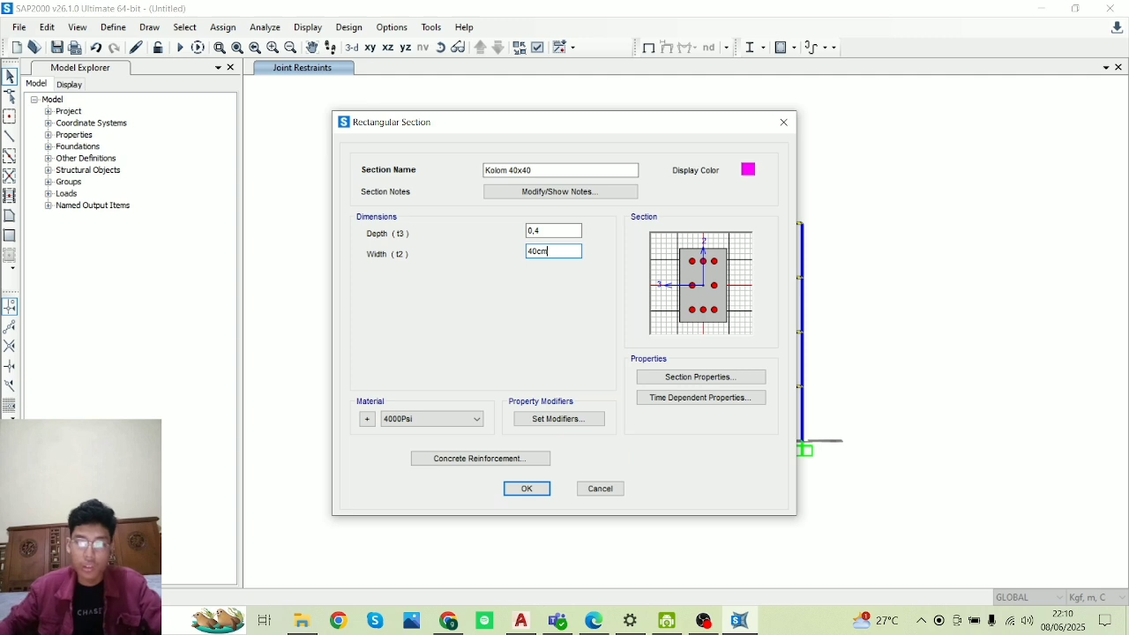
# - Assign BJTP to the column section's confinement bars, keep the Column design type, and accept the section
pyautogui.click(479, 458)
pyautogui.click(660, 164)
pyautogui.click(593, 187)
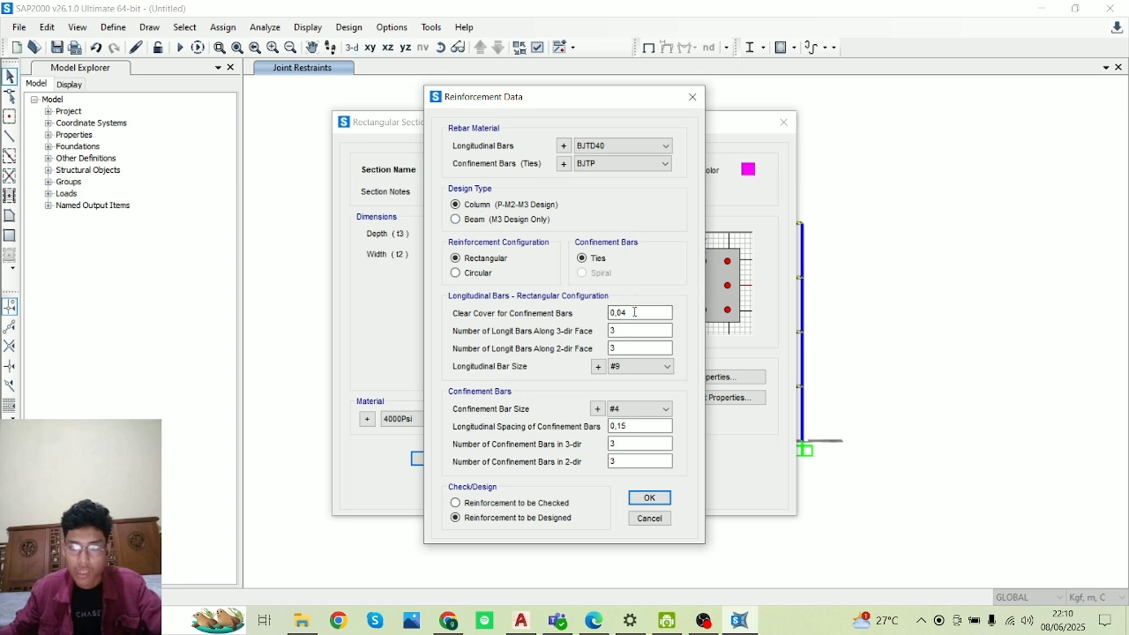
pyautogui.click(650, 498)
pyautogui.click(541, 488)
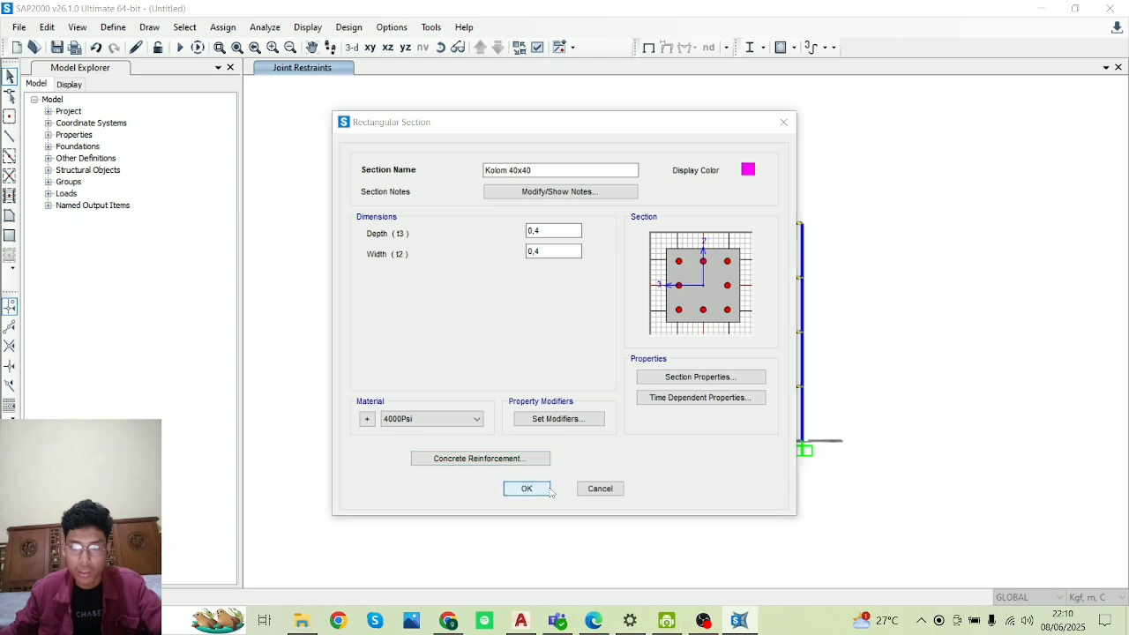
# - Reopen the Balok 30/50 section and review its concrete reinforcement settings
pyautogui.click(455, 247)
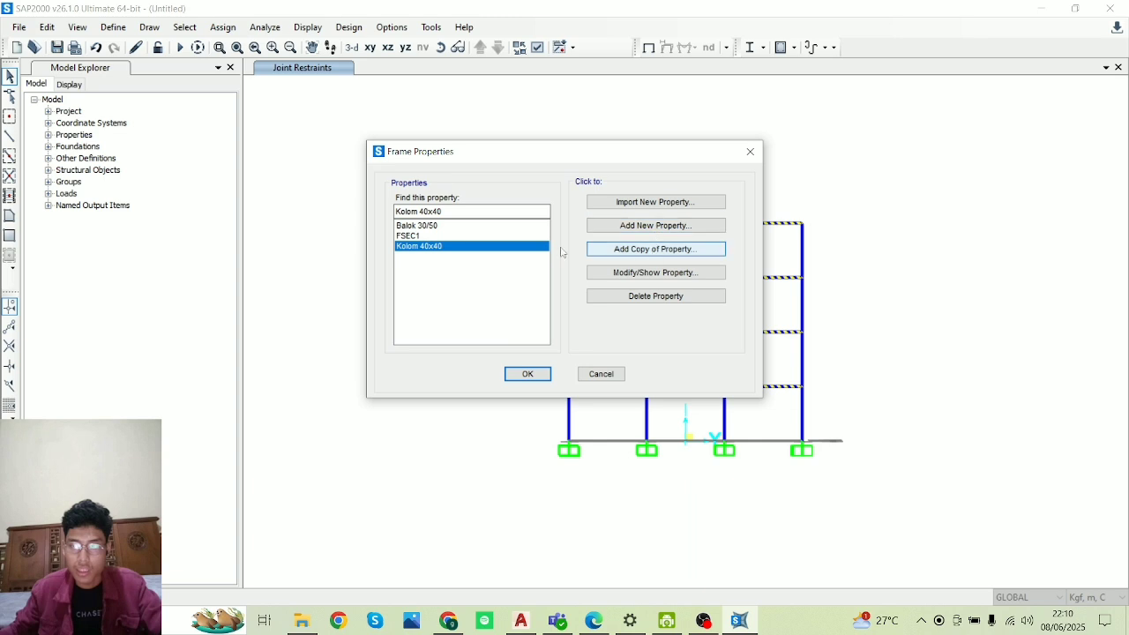
pyautogui.click(528, 237)
pyautogui.click(504, 227)
pyautogui.click(656, 272)
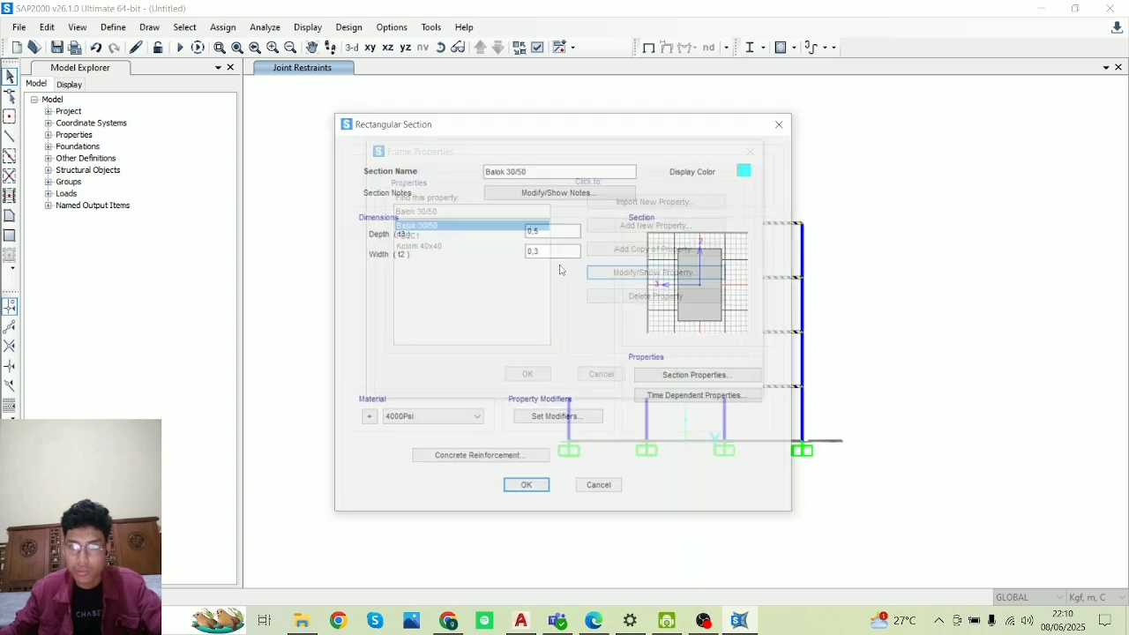
pyautogui.click(441, 456)
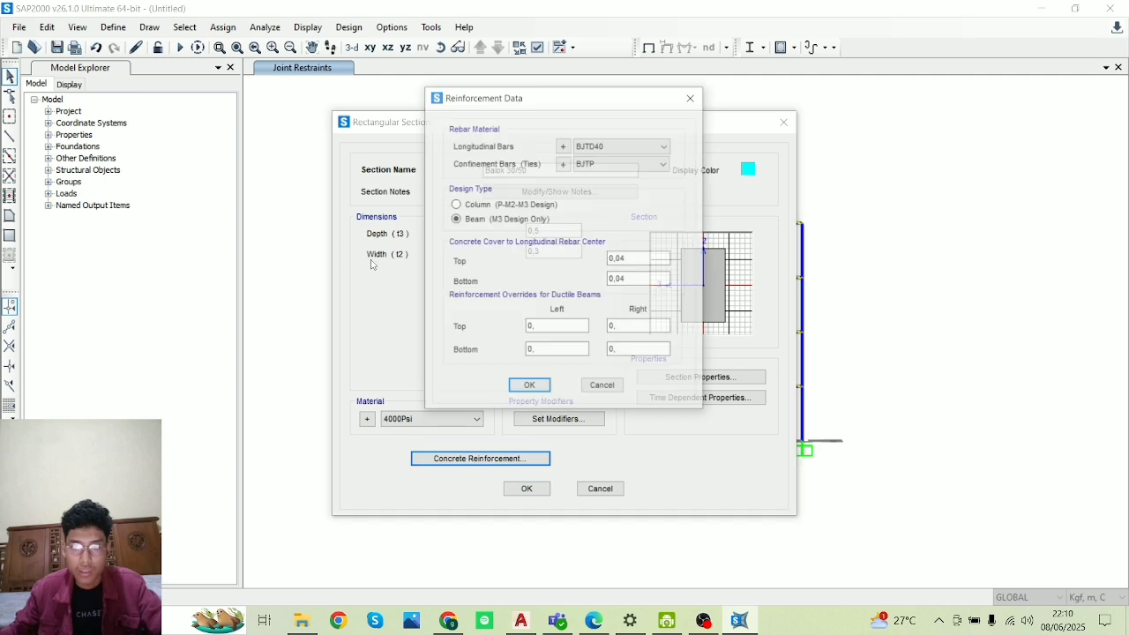
pyautogui.click(689, 100)
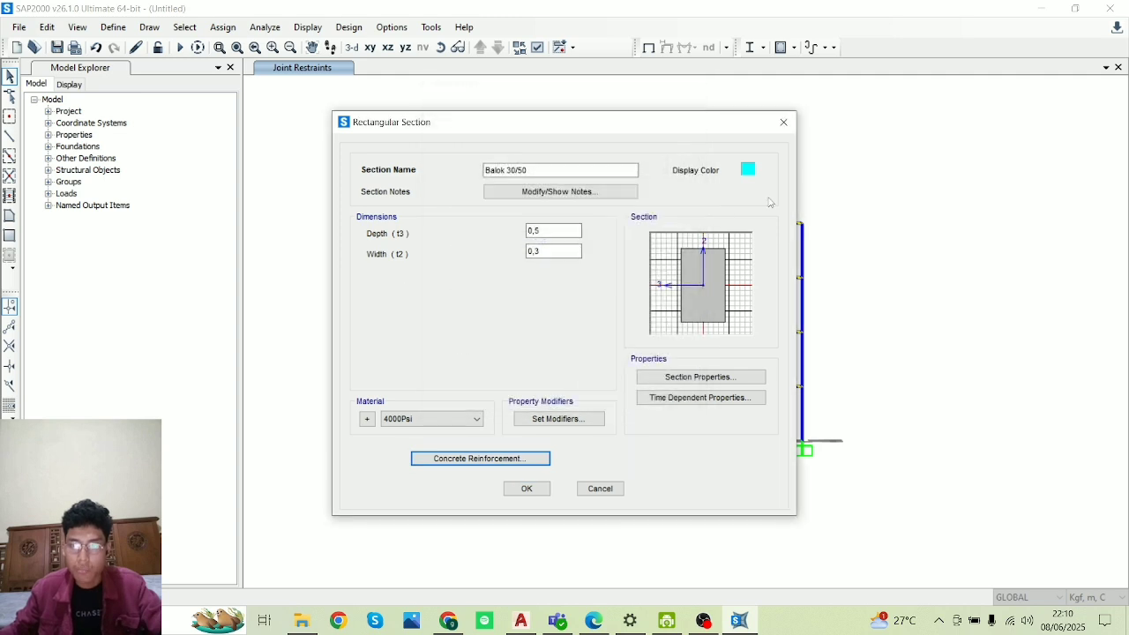
# - Review the Kolom 40x40 section's concrete reinforcement settings and close the frame section definitions
pyautogui.click(527, 488)
pyautogui.click(435, 246)
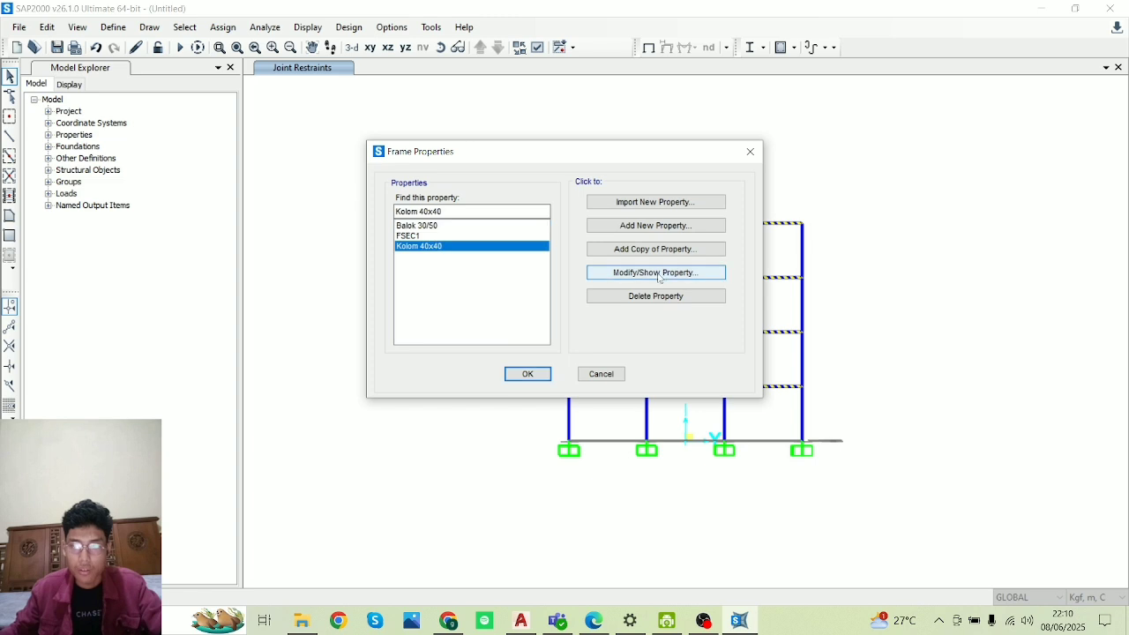
pyautogui.click(655, 272)
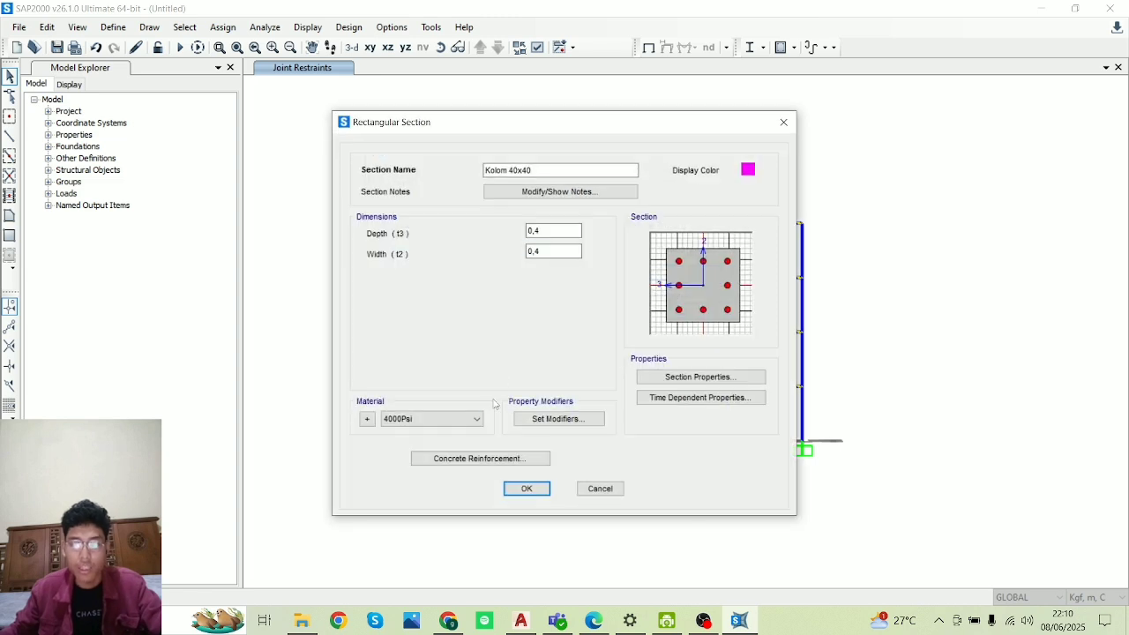
pyautogui.click(467, 459)
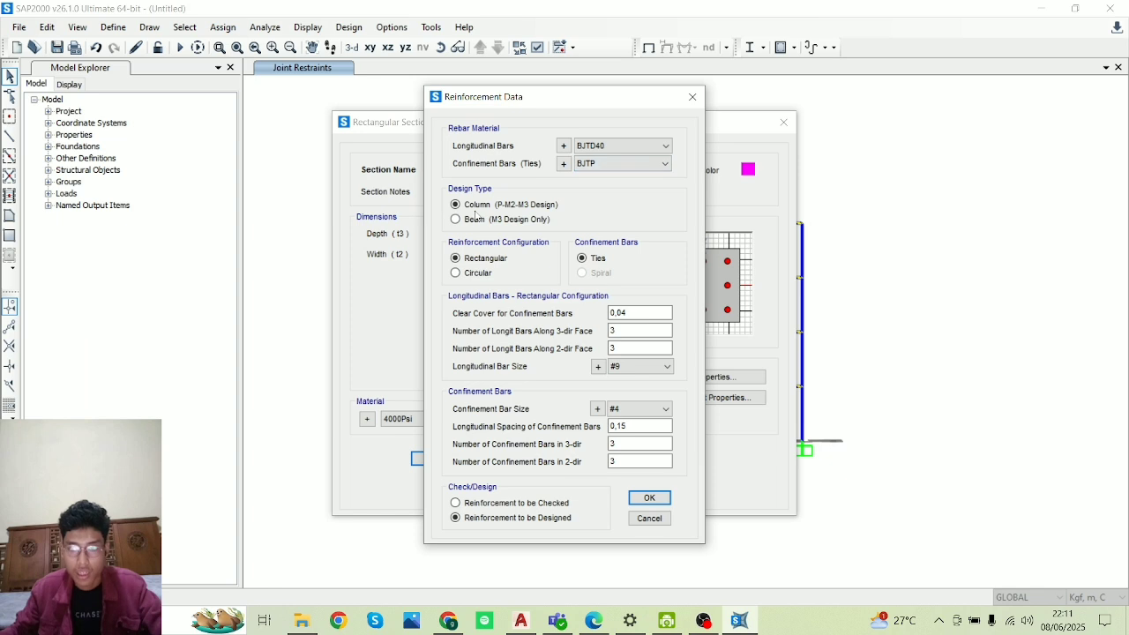
pyautogui.click(649, 498)
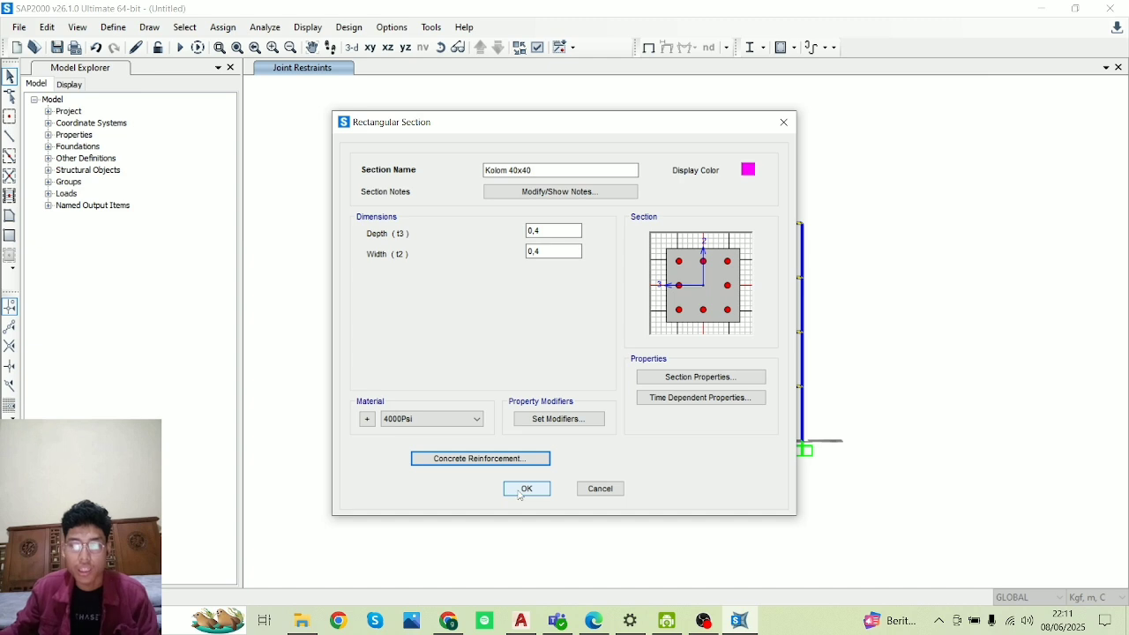
pyautogui.click(522, 490)
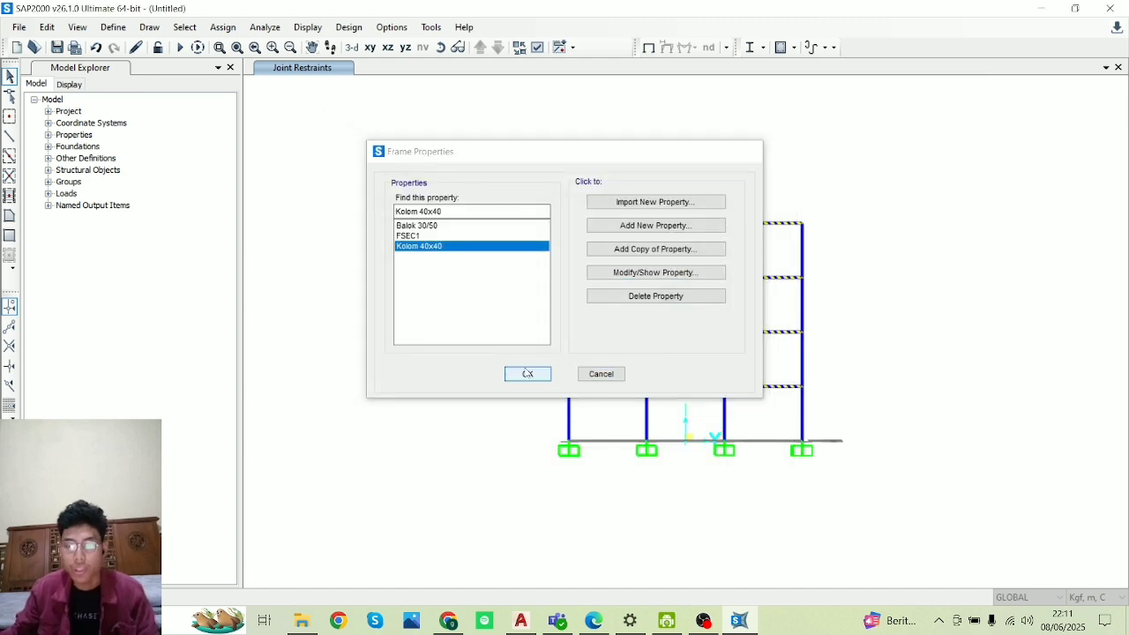
pyautogui.click(528, 373)
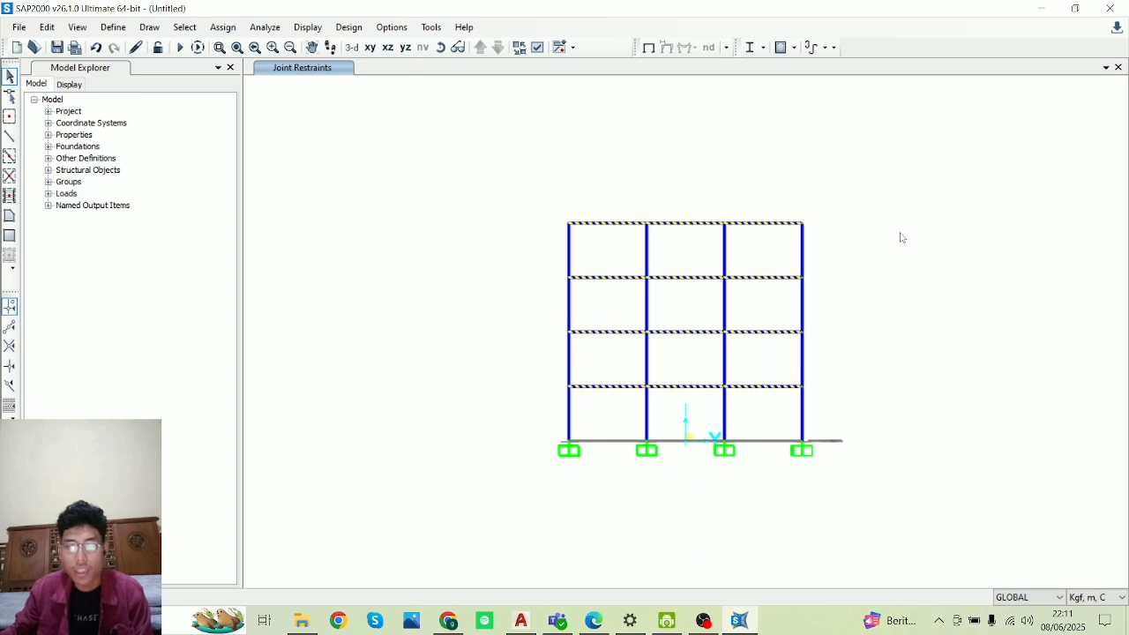
pyautogui.click(224, 30)
pyautogui.click(226, 30)
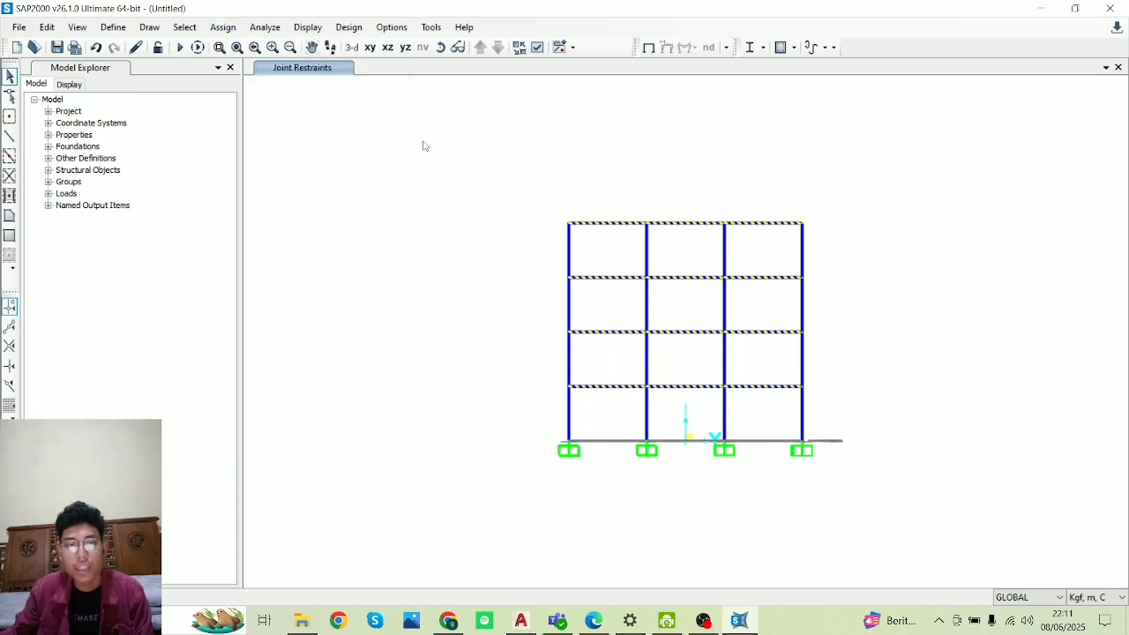
pyautogui.click(186, 28)
pyautogui.moveTo(223, 34)
pyautogui.moveTo(293, 206)
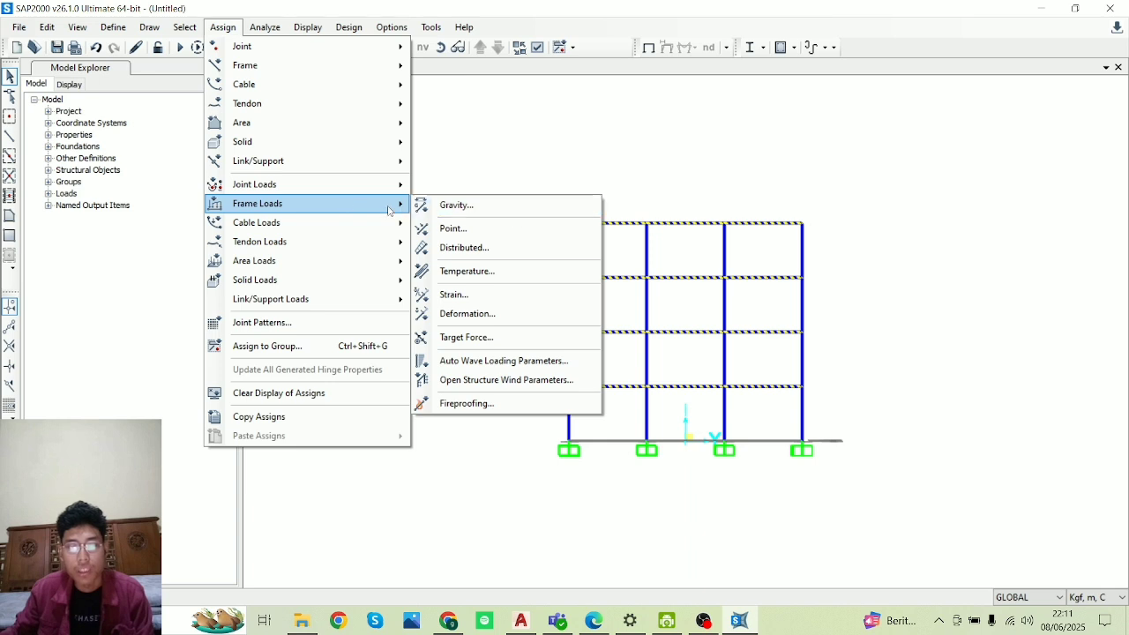
pyautogui.click(479, 256)
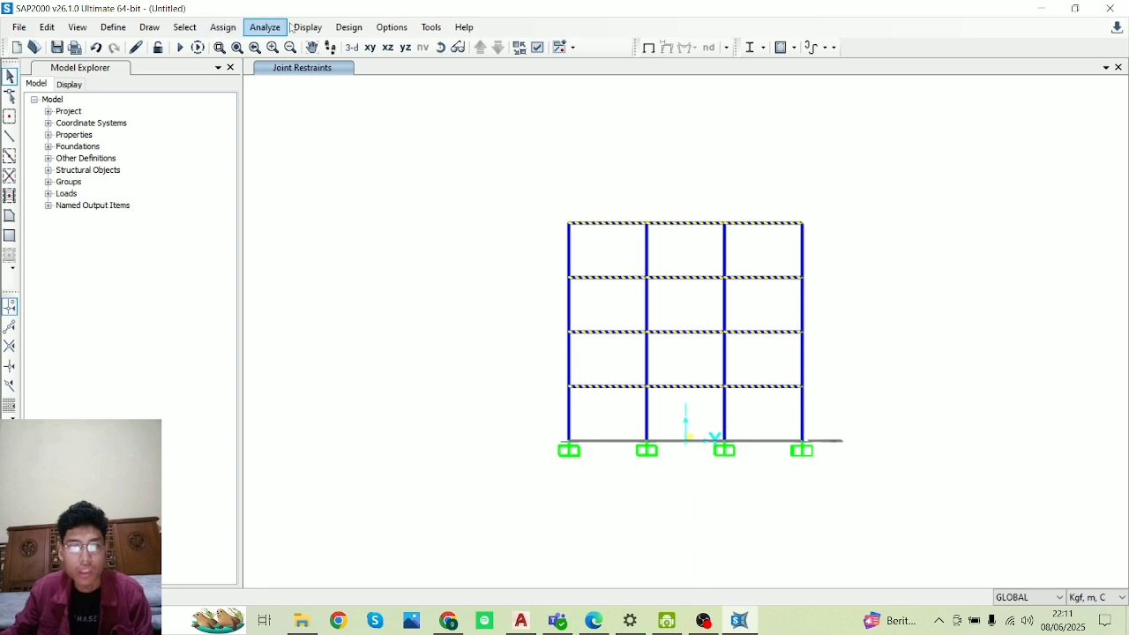
# - Assign the Balok 30/50 frame section to all beams and check their section labels
pyautogui.click(225, 28)
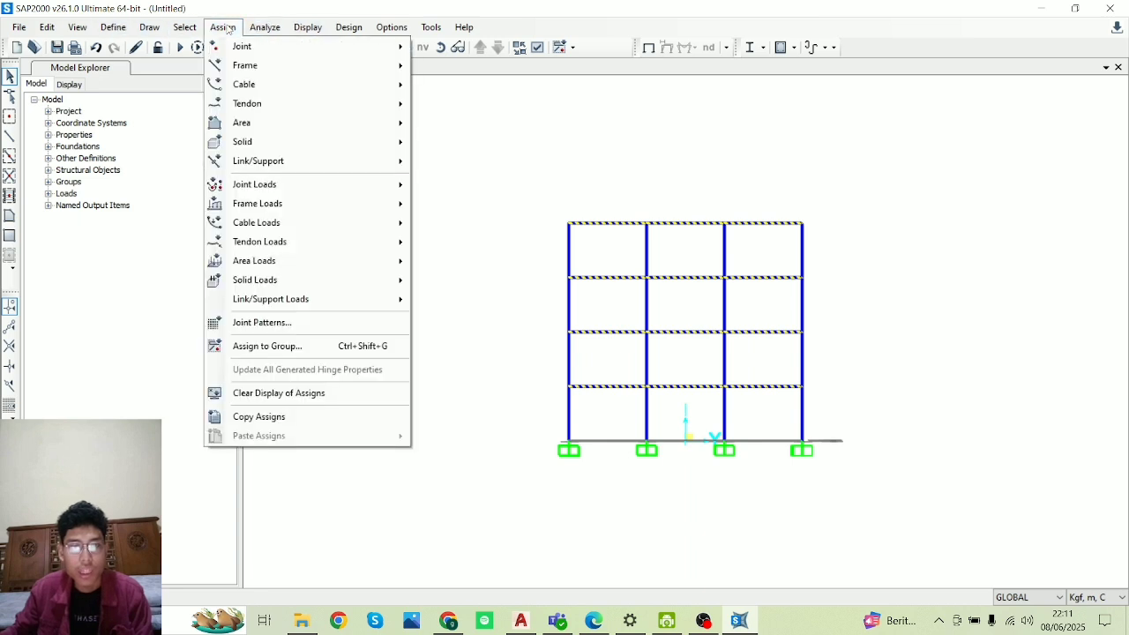
pyautogui.moveTo(269, 69)
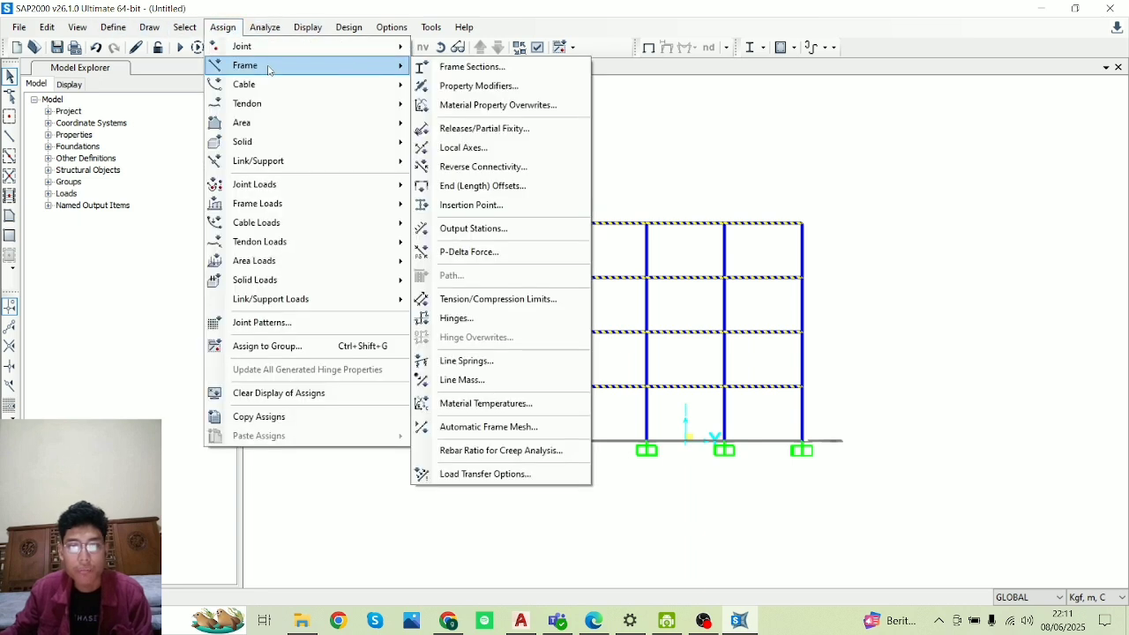
pyautogui.click(443, 67)
pyautogui.moveTo(588, 157); pyautogui.dragTo(411, 115)
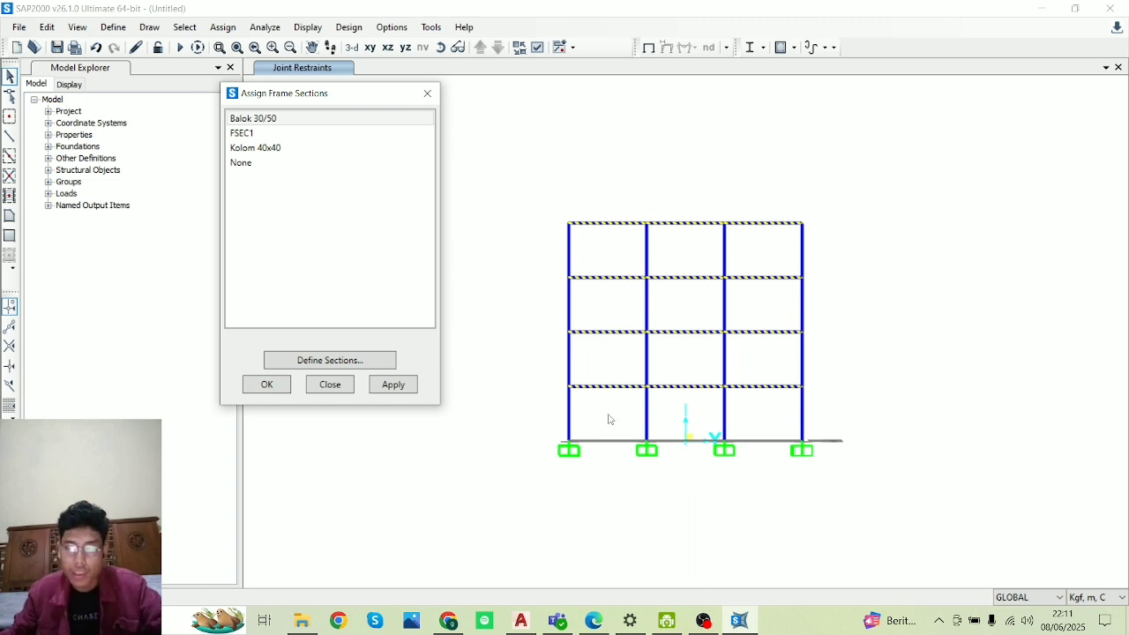
pyautogui.moveTo(608, 414); pyautogui.dragTo(575, 187)
pyautogui.moveTo(686, 398); pyautogui.dragTo(647, 147)
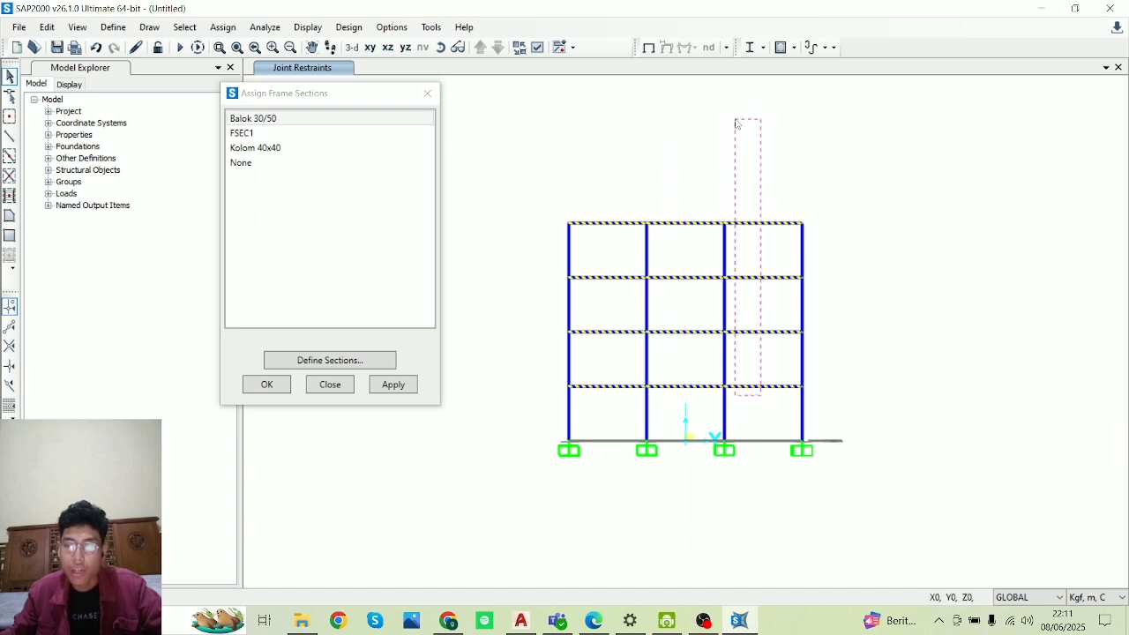
pyautogui.click(297, 118)
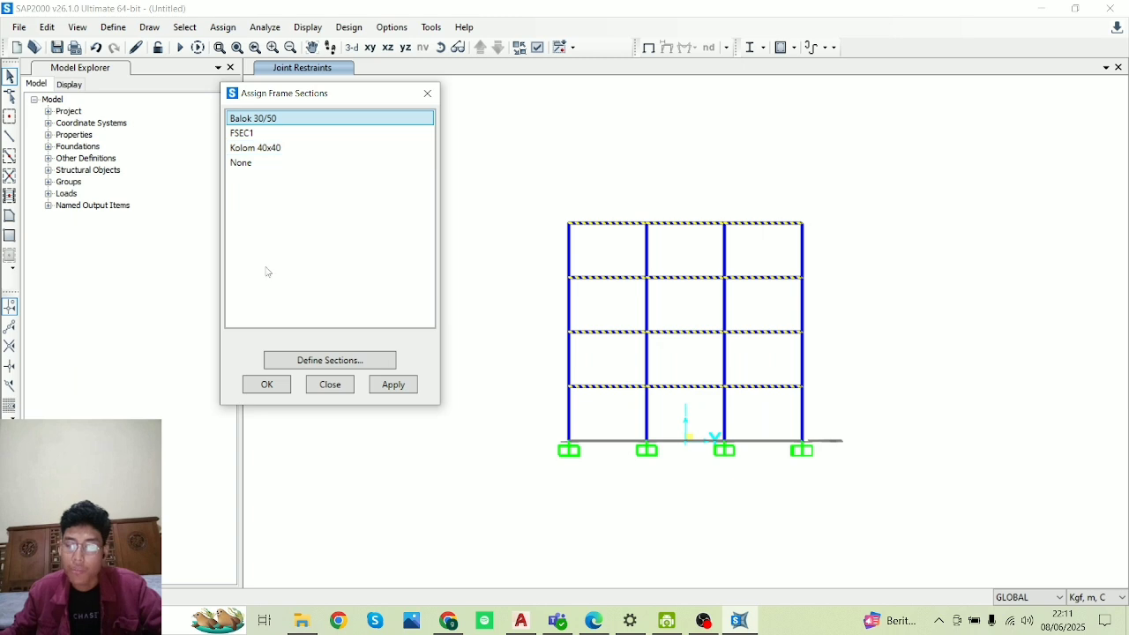
pyautogui.click(395, 384)
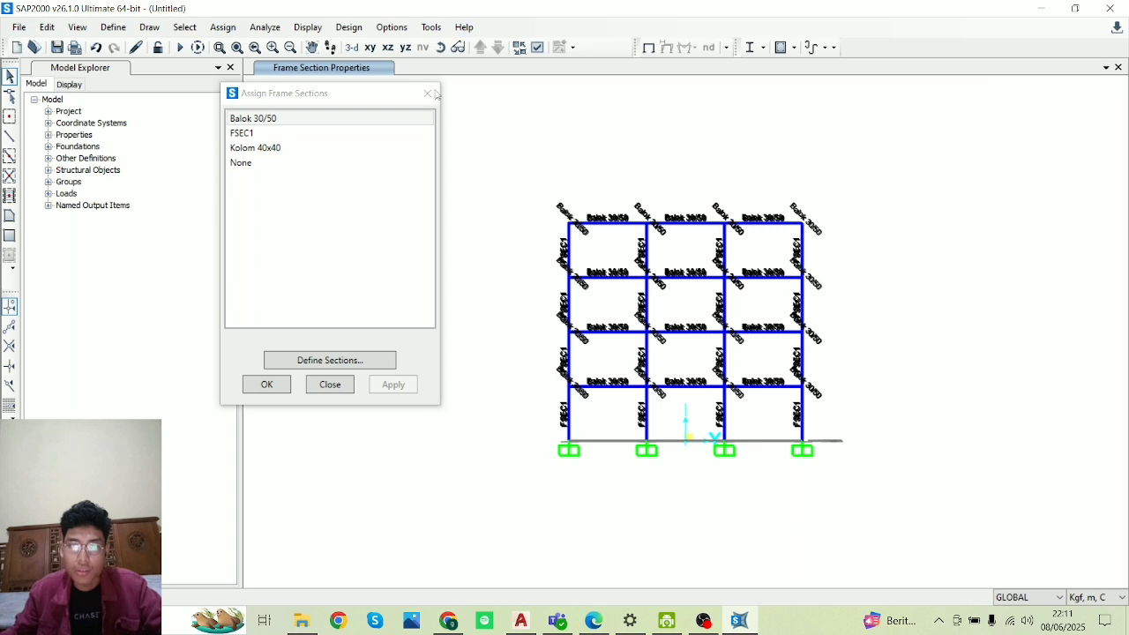
pyautogui.scroll(6, 599, 277)
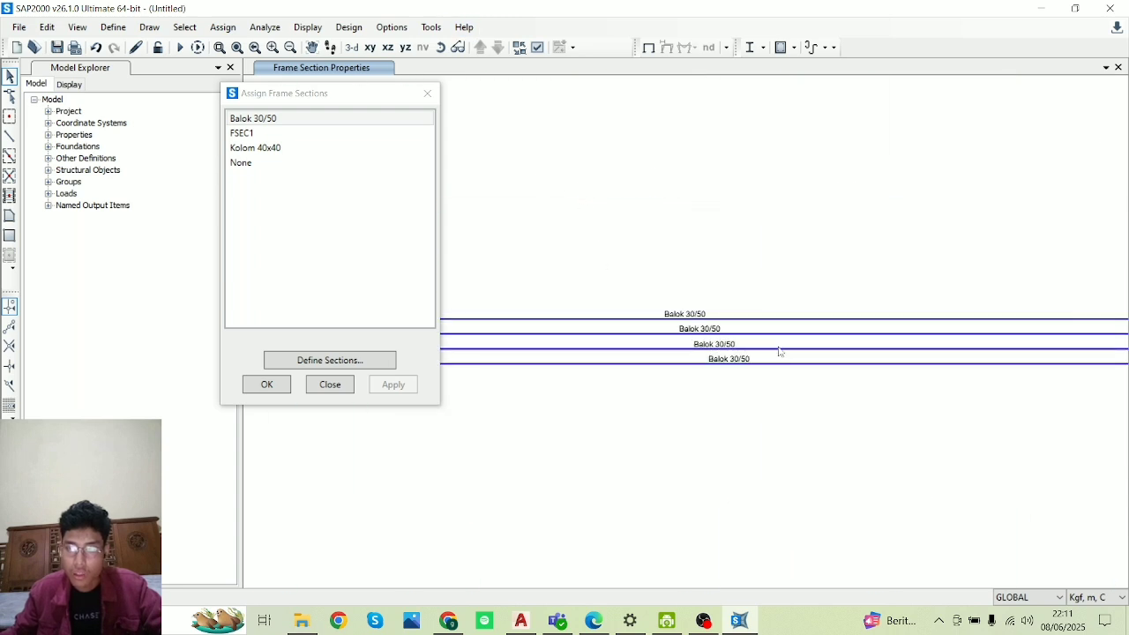
pyautogui.scroll(-3, 760, 474)
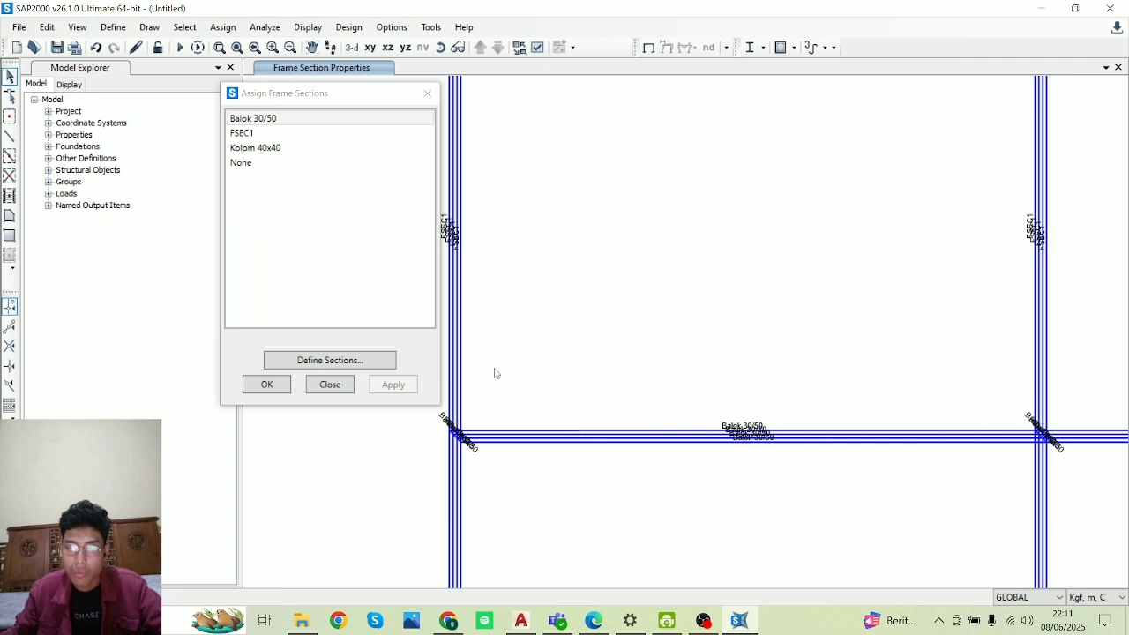
pyautogui.scroll(-5, 735, 408)
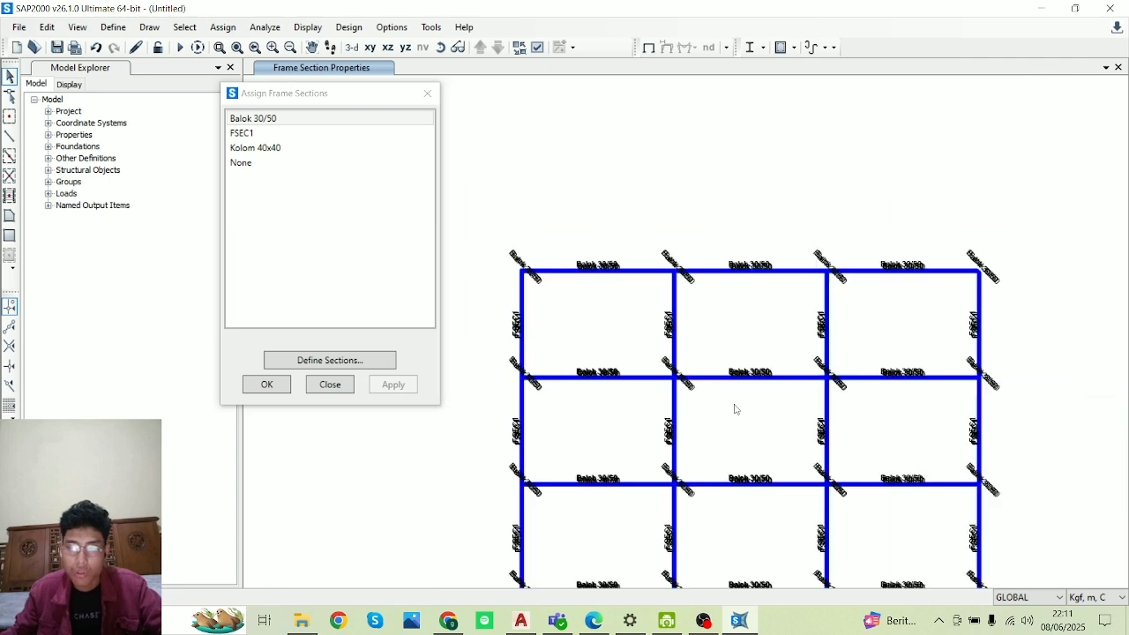
pyautogui.click(427, 94)
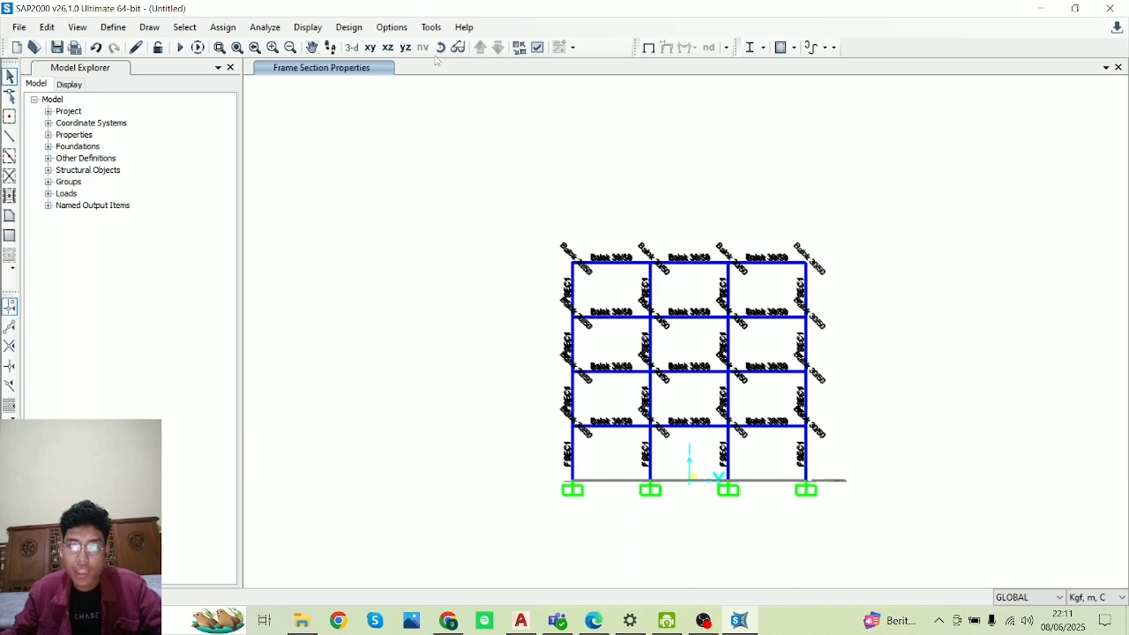
# - Select all columns on the four storeys of the frame, working from elevation views
pyautogui.moveTo(420, 88); pyautogui.dragTo(453, 126)
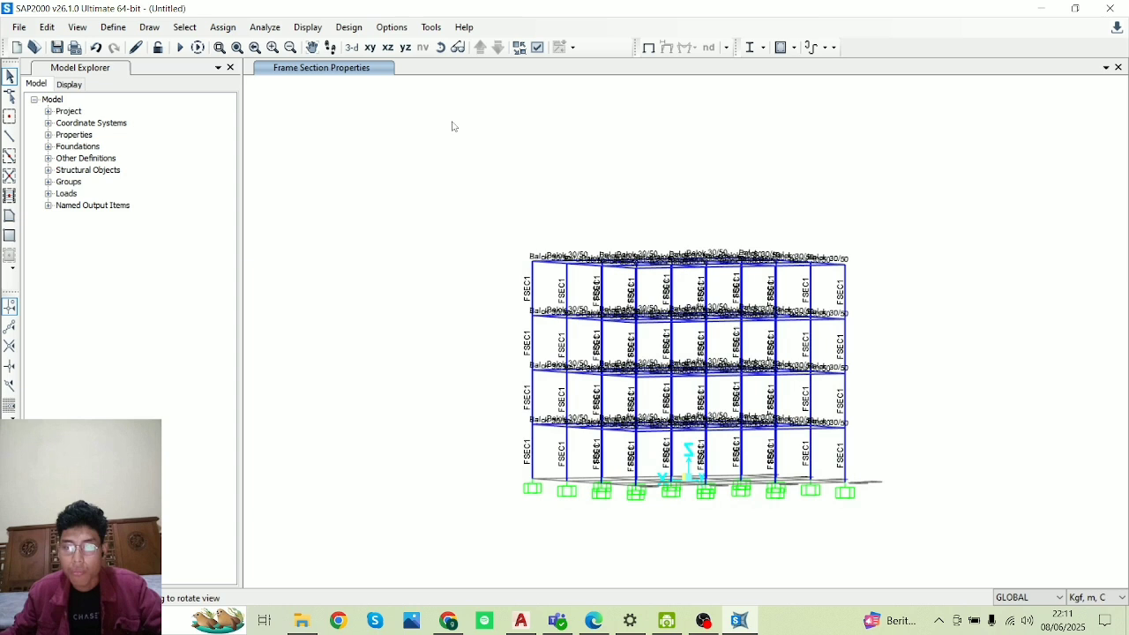
pyautogui.click(441, 49)
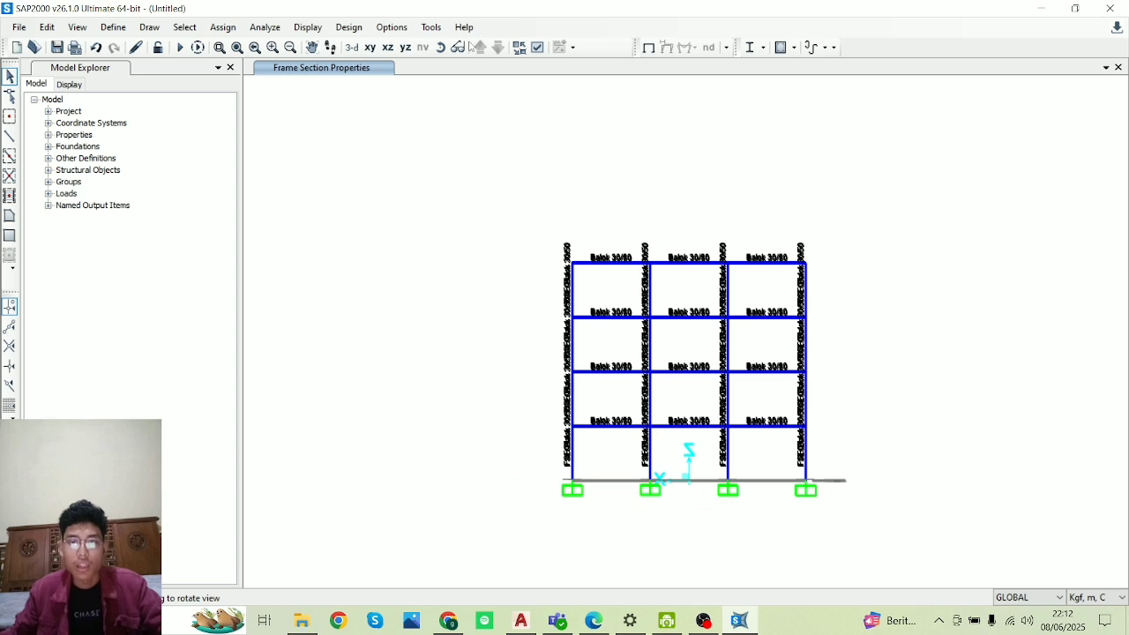
pyautogui.moveTo(844, 294); pyautogui.dragTo(417, 278)
pyautogui.moveTo(897, 366); pyautogui.dragTo(450, 343)
pyautogui.moveTo(836, 406); pyautogui.dragTo(419, 404)
pyautogui.moveTo(848, 467); pyautogui.dragTo(495, 451)
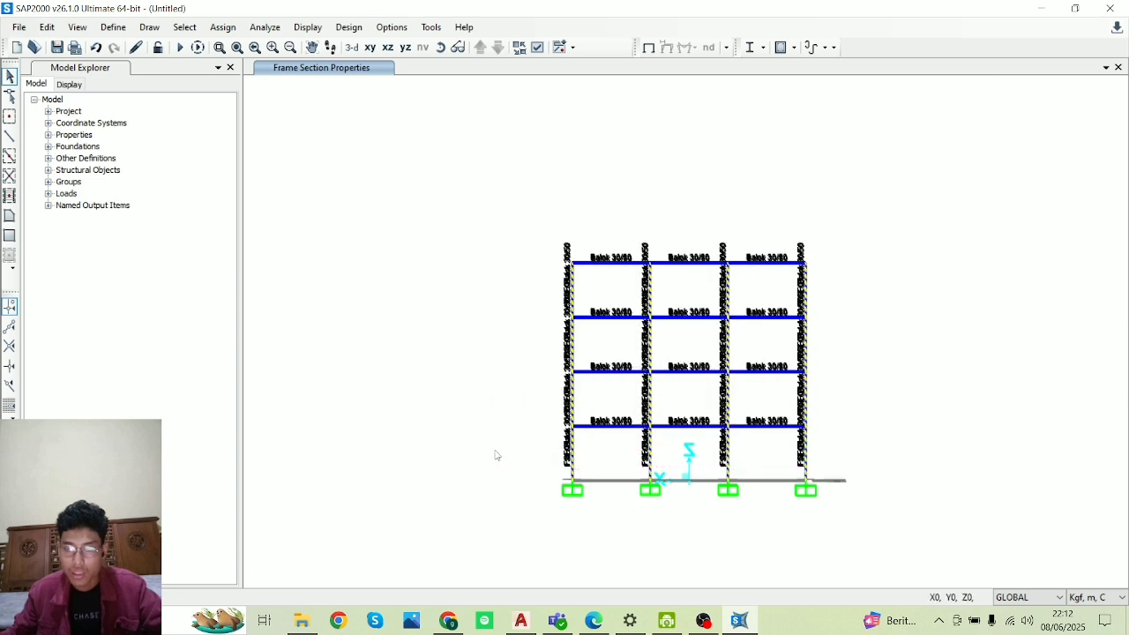
pyautogui.click(440, 47)
pyautogui.moveTo(471, 315); pyautogui.dragTo(1127, 318)
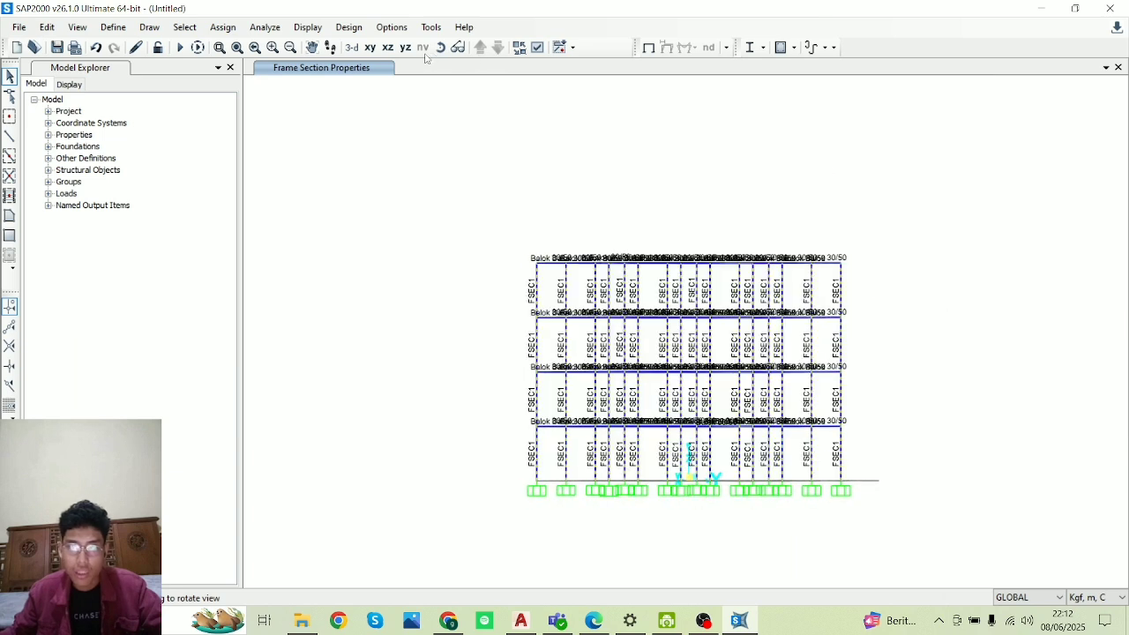
pyautogui.moveTo(543, 176); pyautogui.dragTo(764, 182)
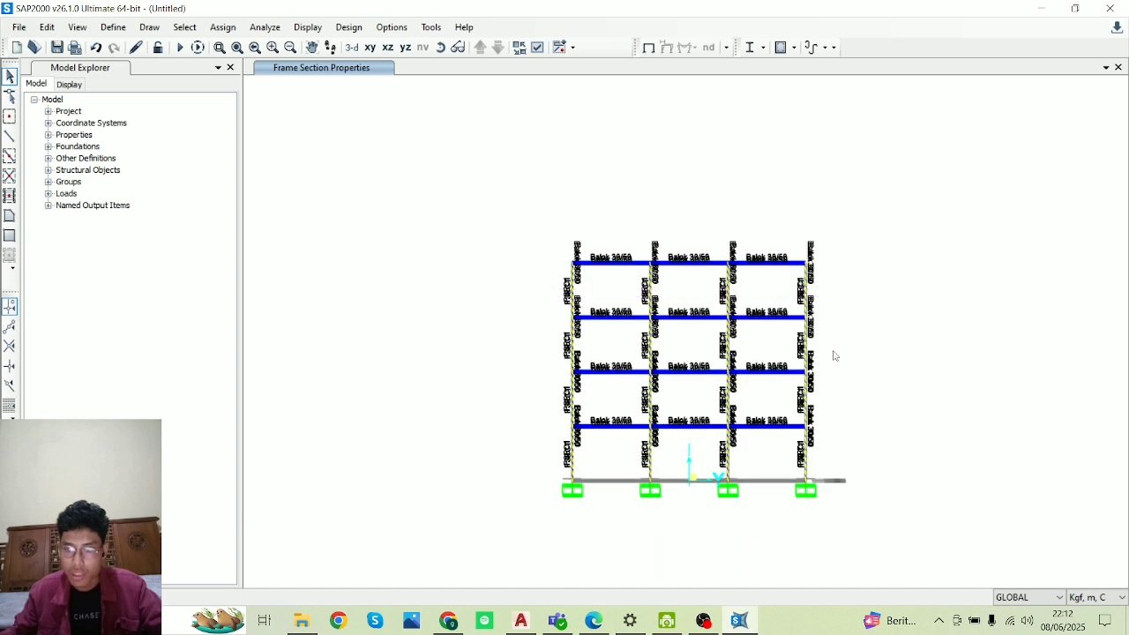
pyautogui.moveTo(838, 471); pyautogui.dragTo(510, 453)
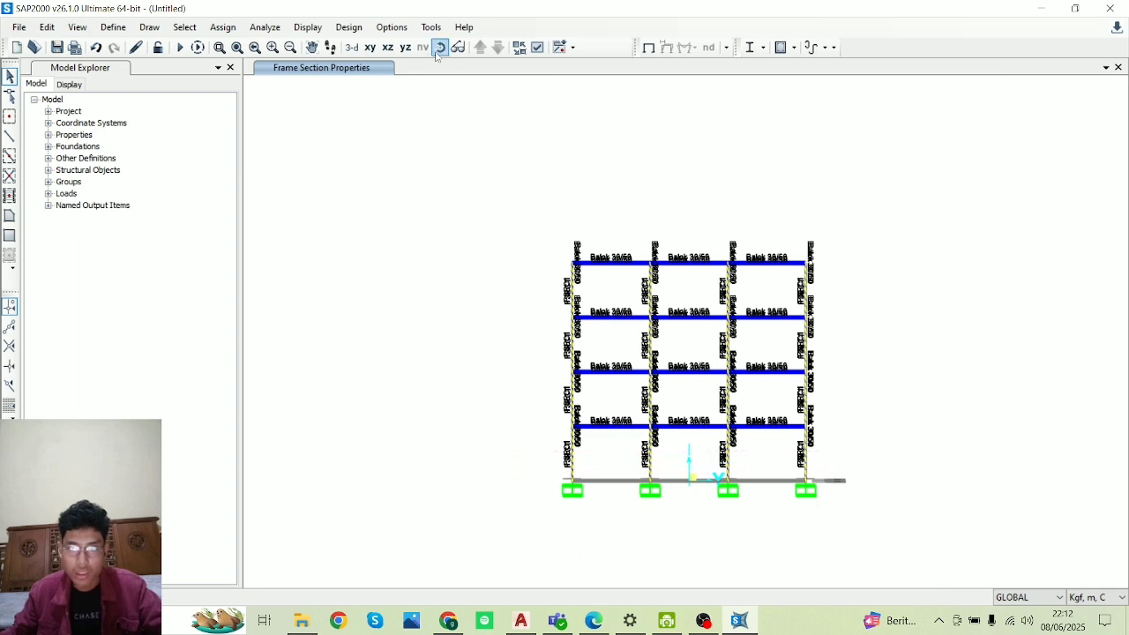
pyautogui.click(438, 50)
pyautogui.moveTo(458, 235); pyautogui.dragTo(1127, 259)
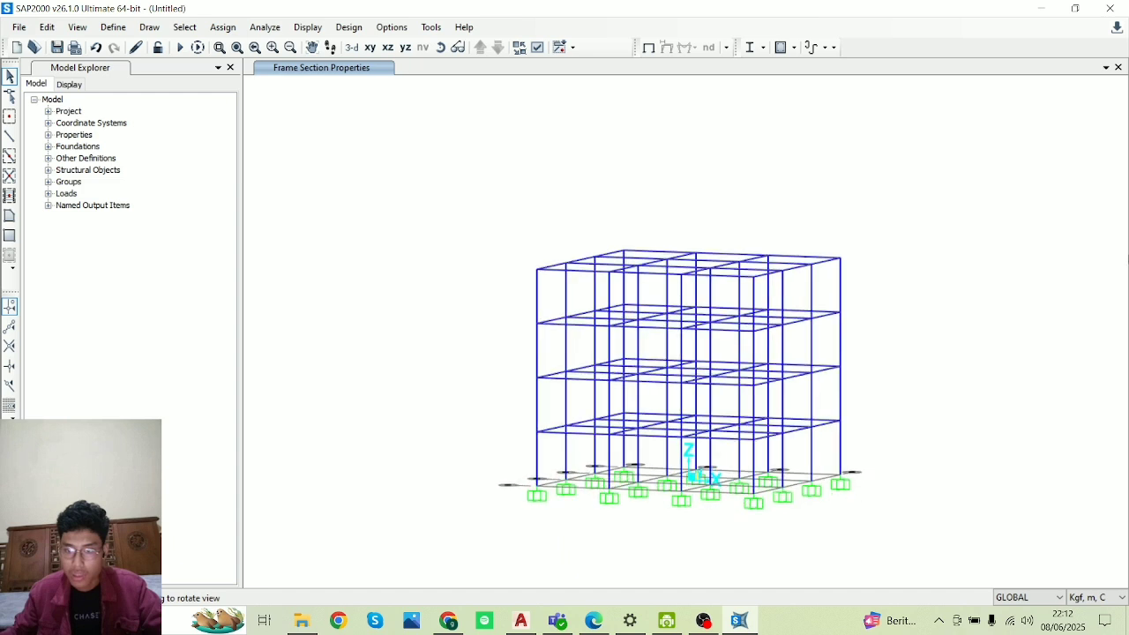
pyautogui.click(441, 51)
pyautogui.moveTo(569, 191); pyautogui.dragTo(765, 165)
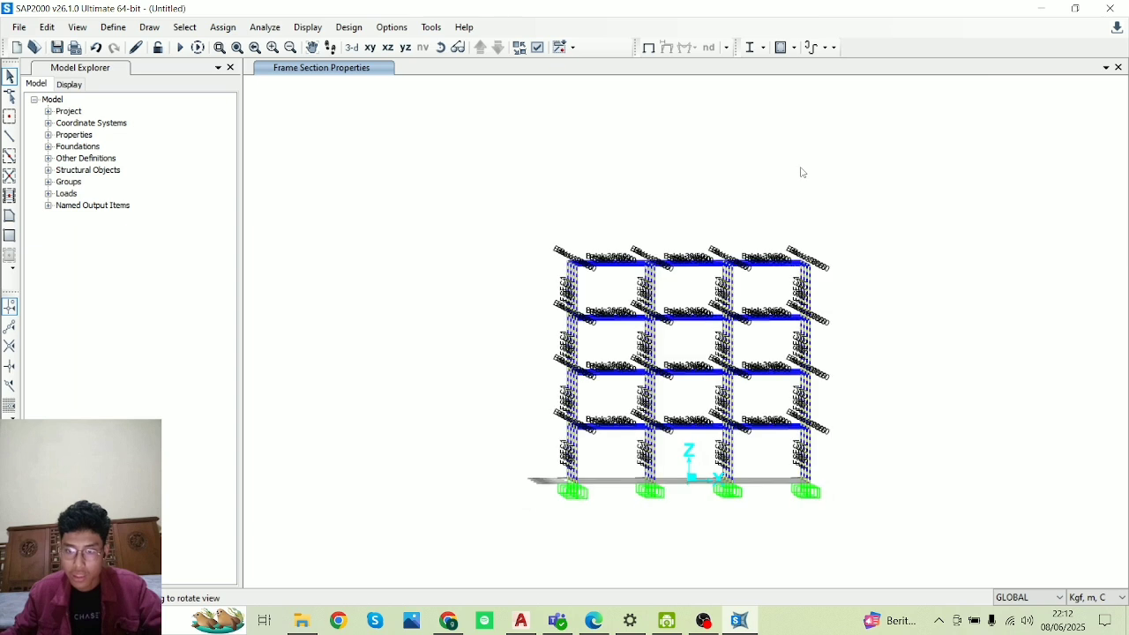
# - Assign the Kolom 40x40 frame section to the selected columns and check the section labels on columns and beams
pyautogui.click(223, 27)
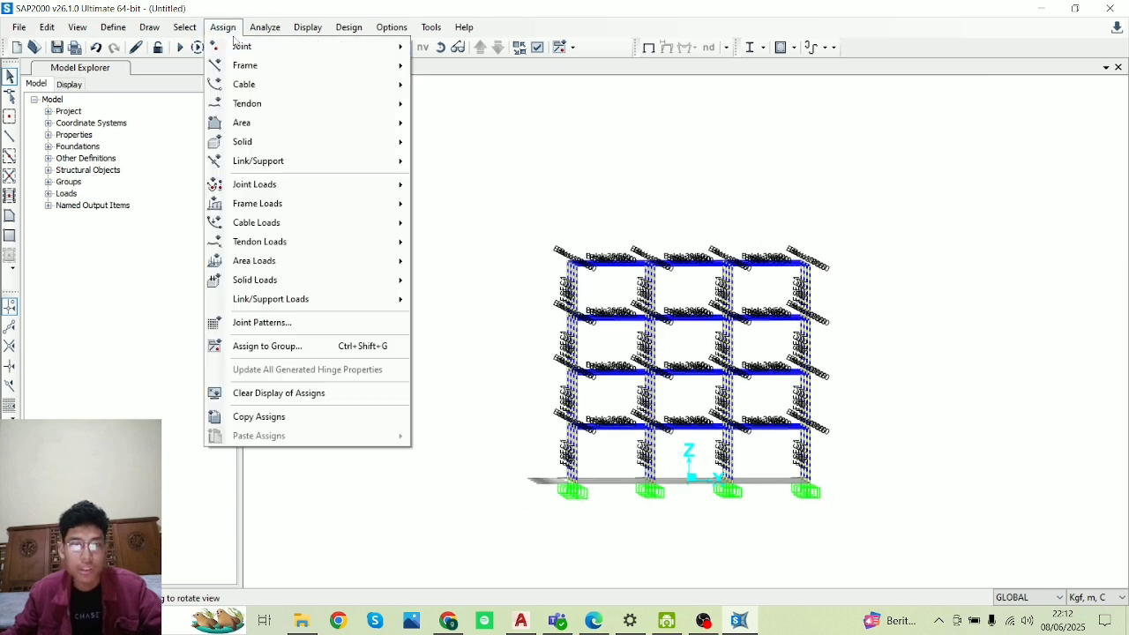
pyautogui.moveTo(265, 65)
pyautogui.click(472, 66)
pyautogui.click(524, 204)
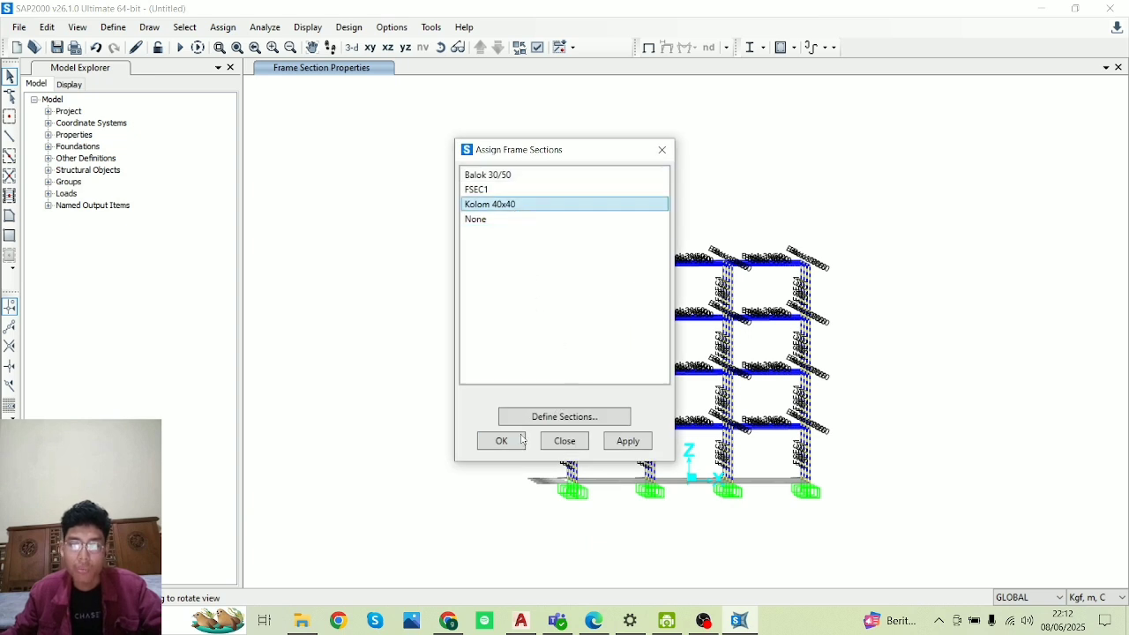
pyautogui.click(625, 441)
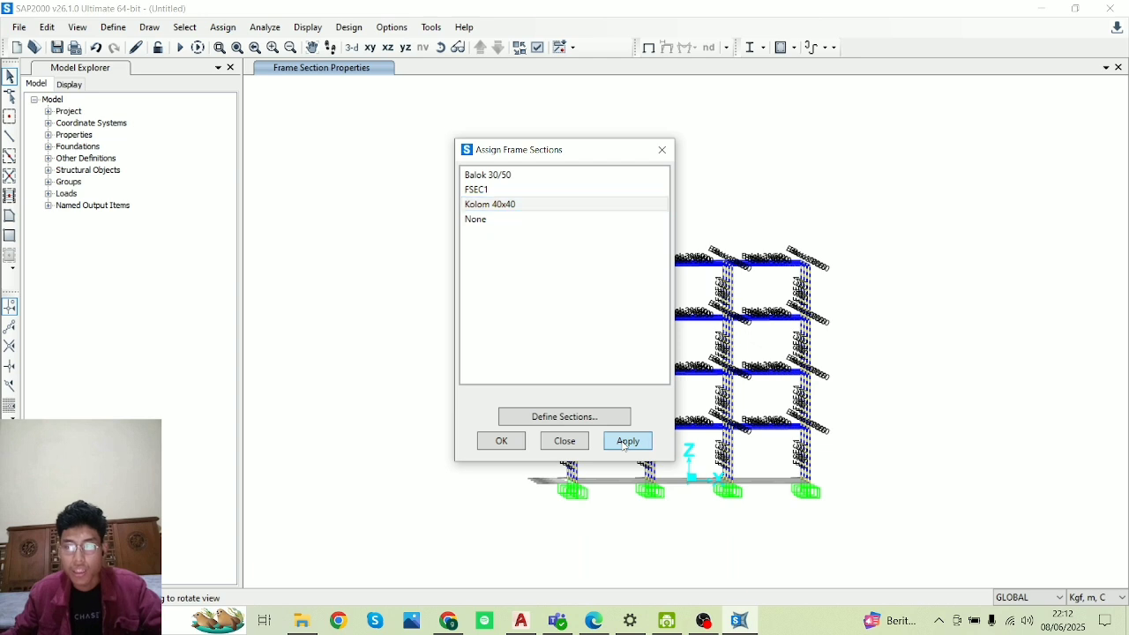
pyautogui.click(501, 441)
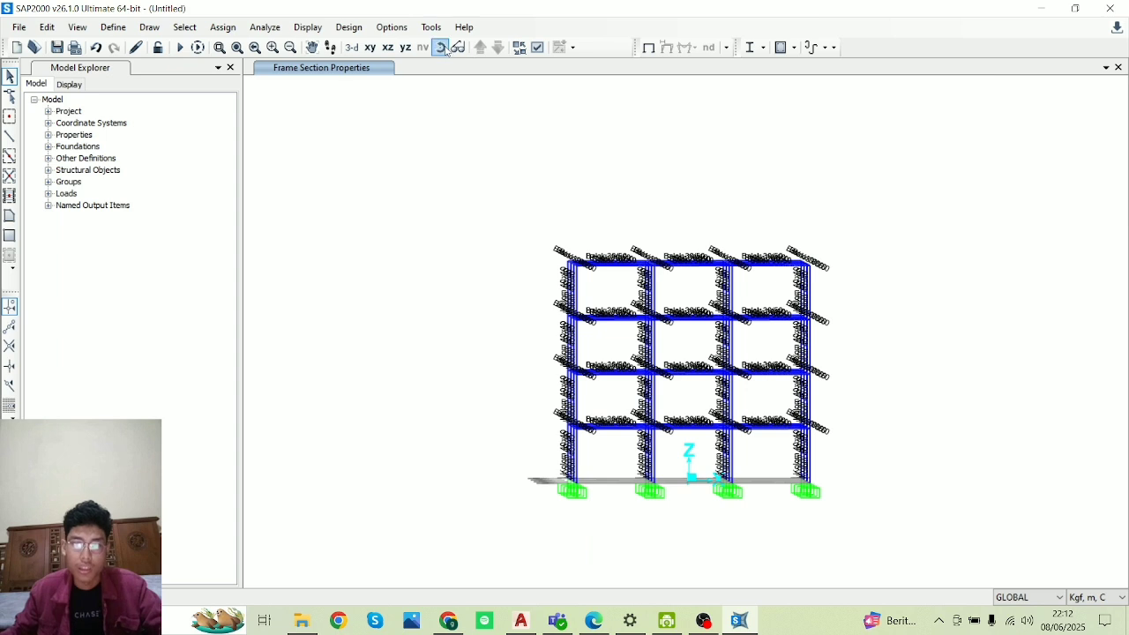
pyautogui.scroll(10, 665, 350)
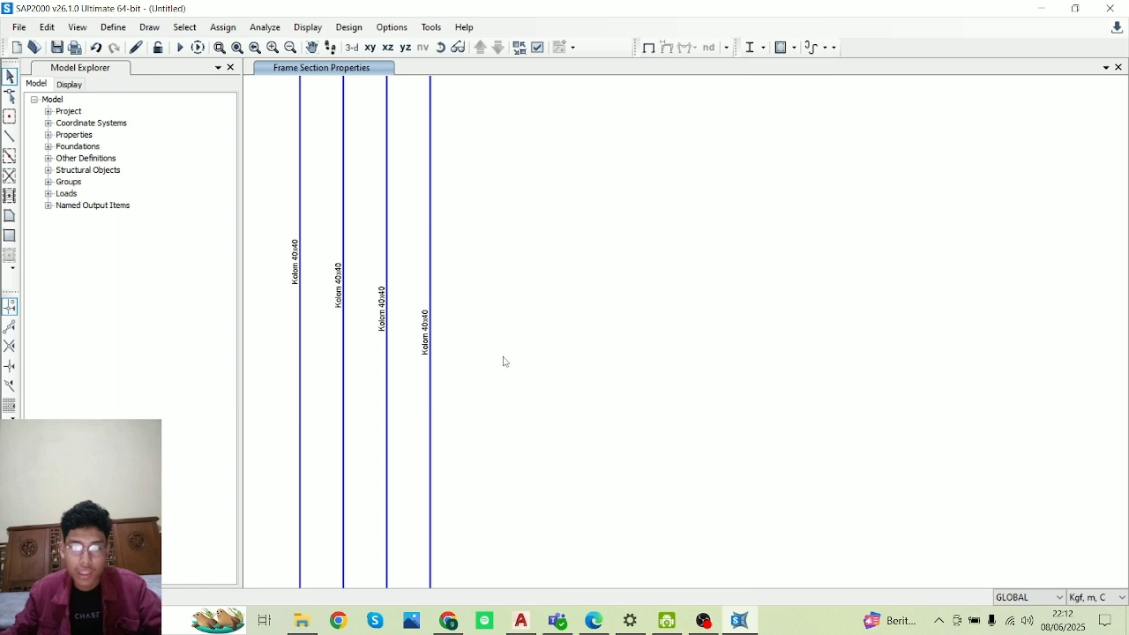
pyautogui.scroll(-8, 503, 361)
pyautogui.scroll(6, 620, 296)
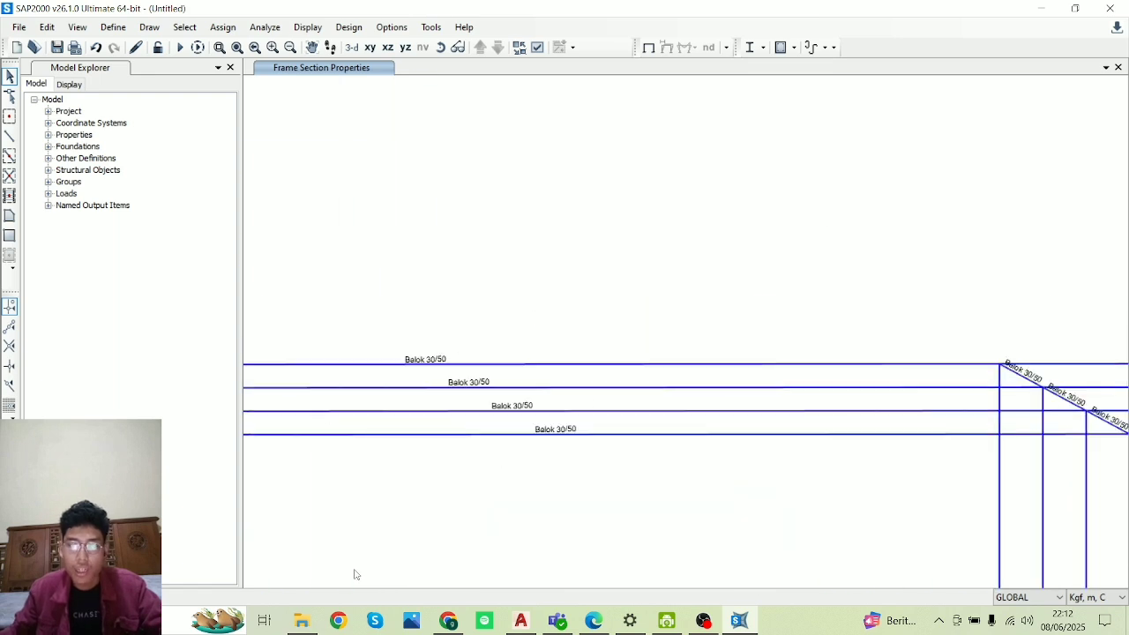
pyautogui.scroll(-8, 660, 503)
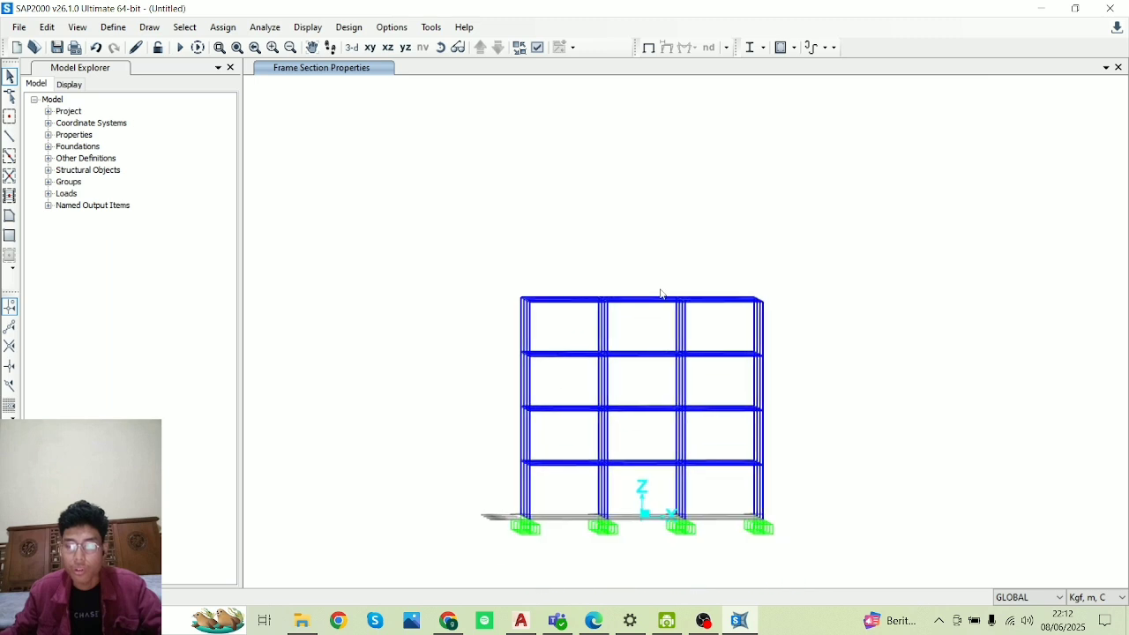
pyautogui.moveTo(755, 383); pyautogui.dragTo(733, 374)
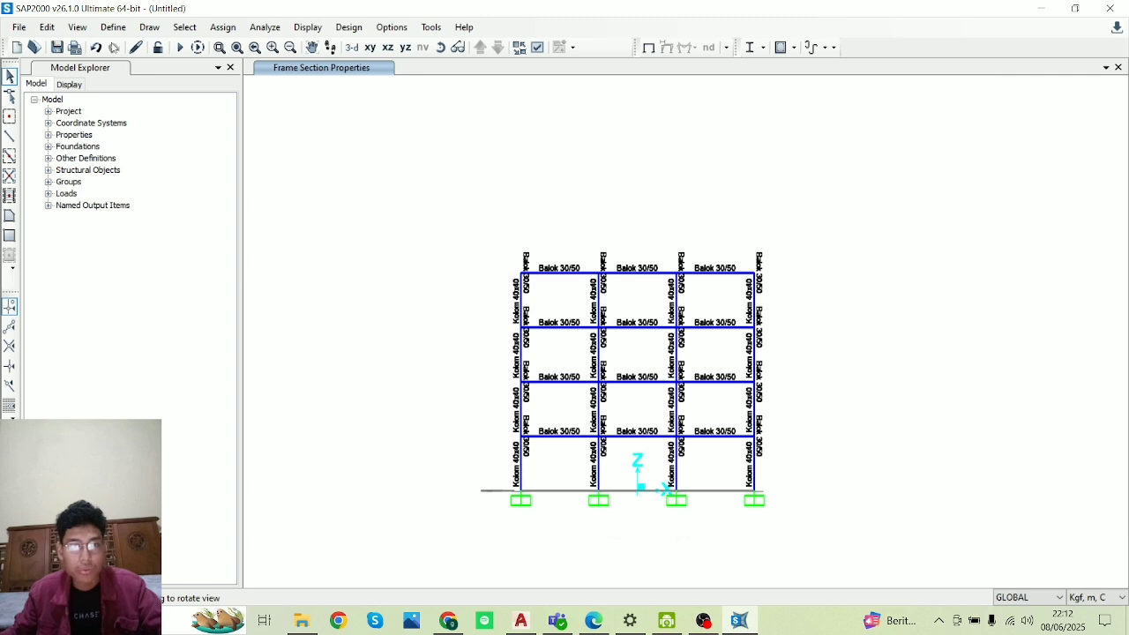
# - Define an additional load pattern named LIVE of type Live with self-weight multiplier 0
pyautogui.click(113, 26)
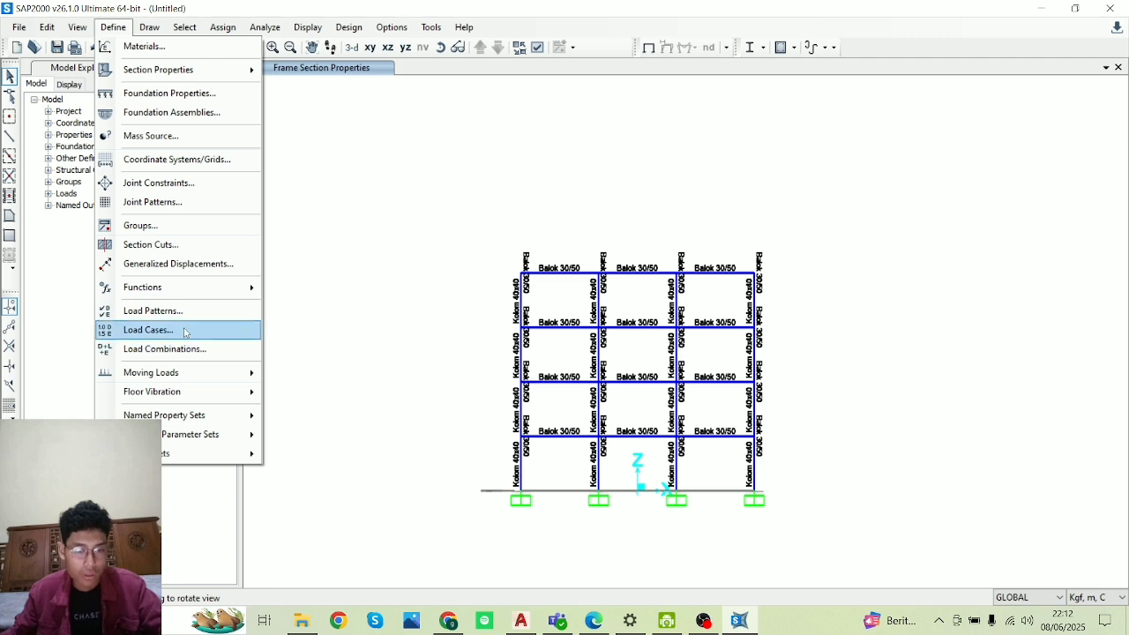
pyautogui.click(153, 311)
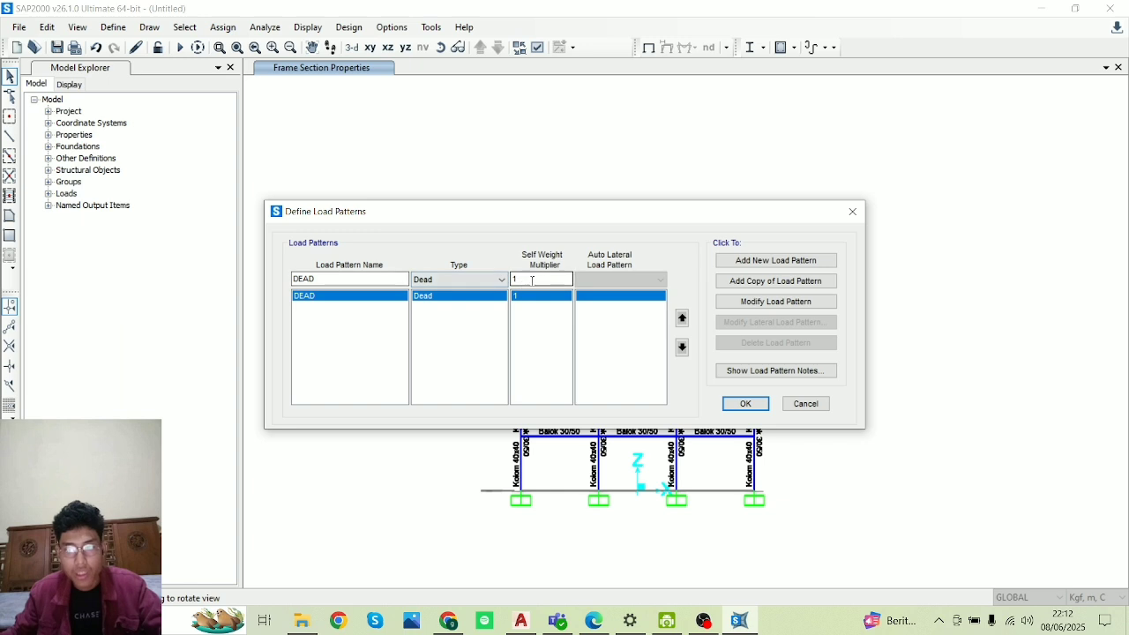
pyautogui.click(389, 283)
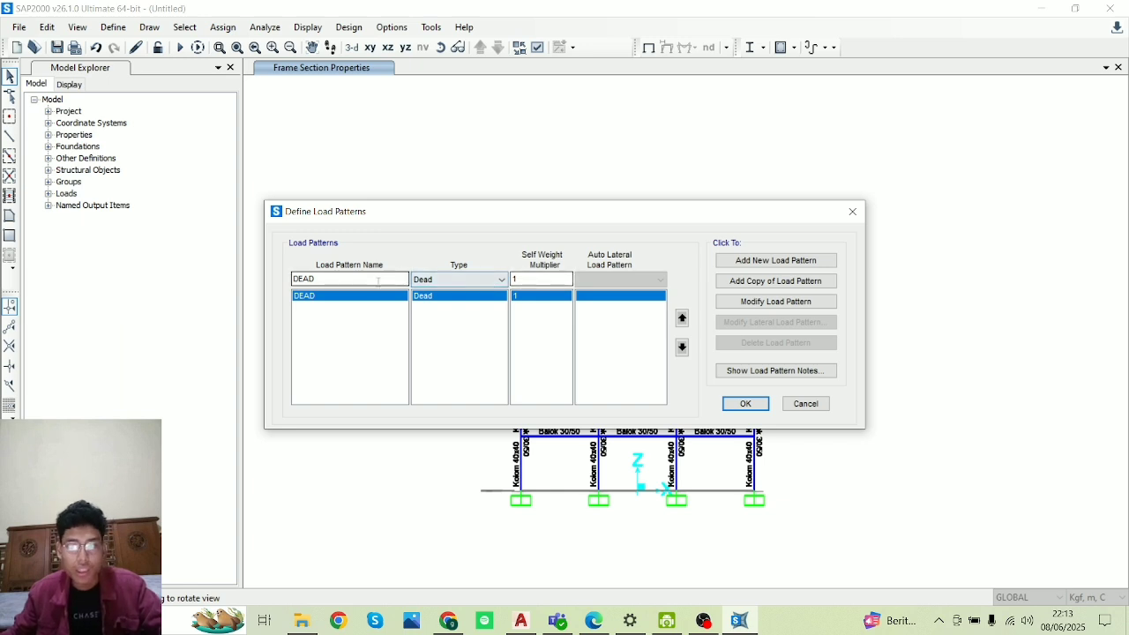
pyautogui.click(435, 281)
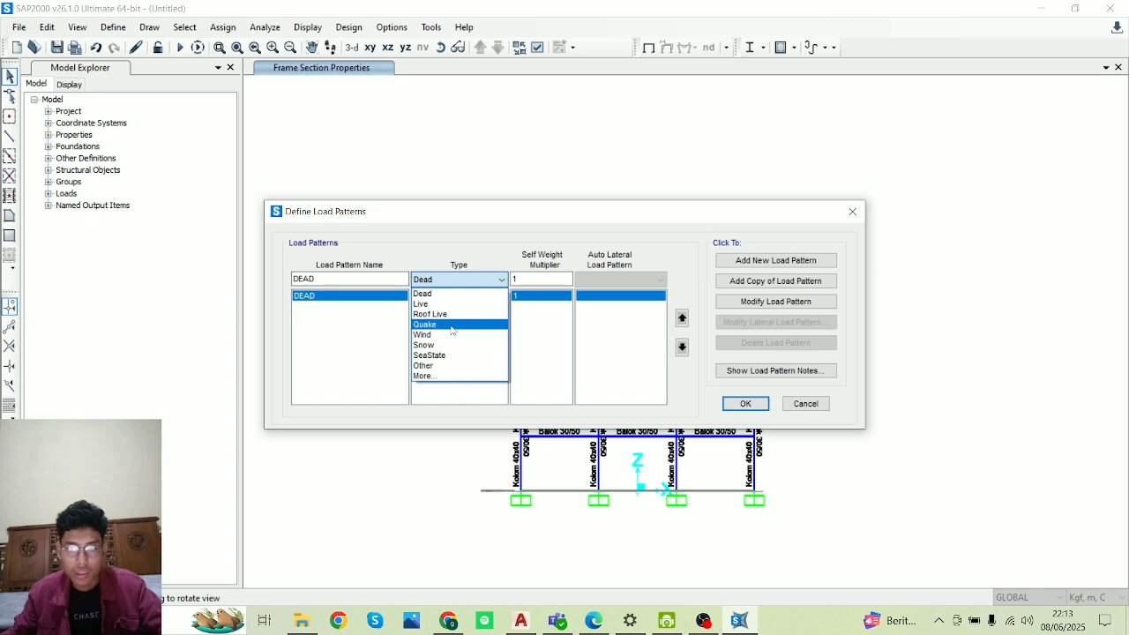
pyautogui.click(421, 303)
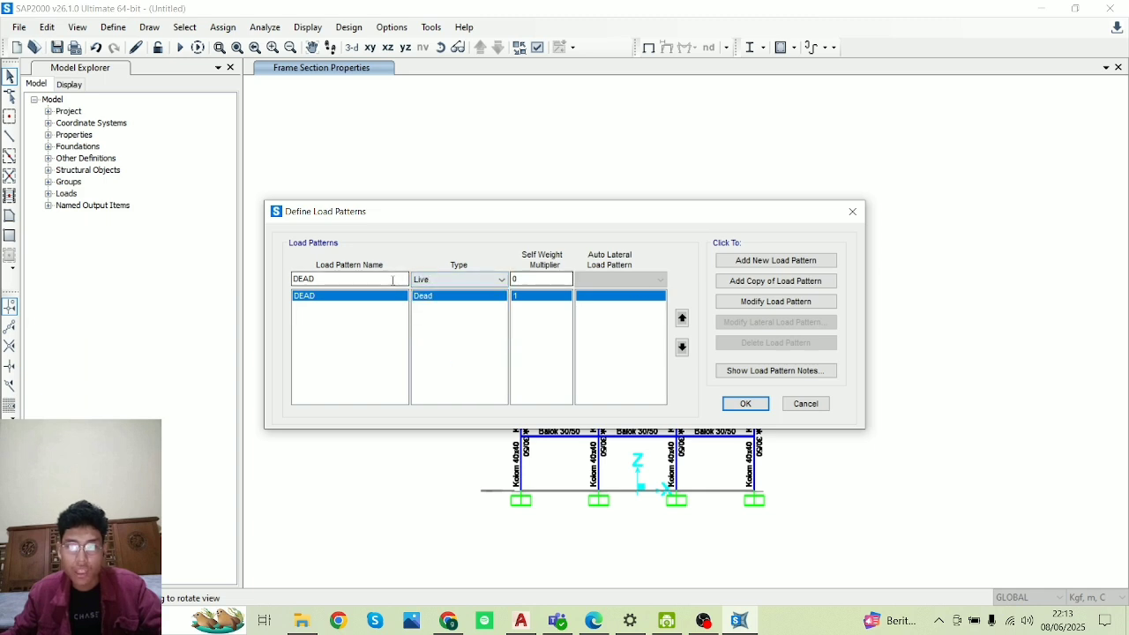
pyautogui.write('LIVE')
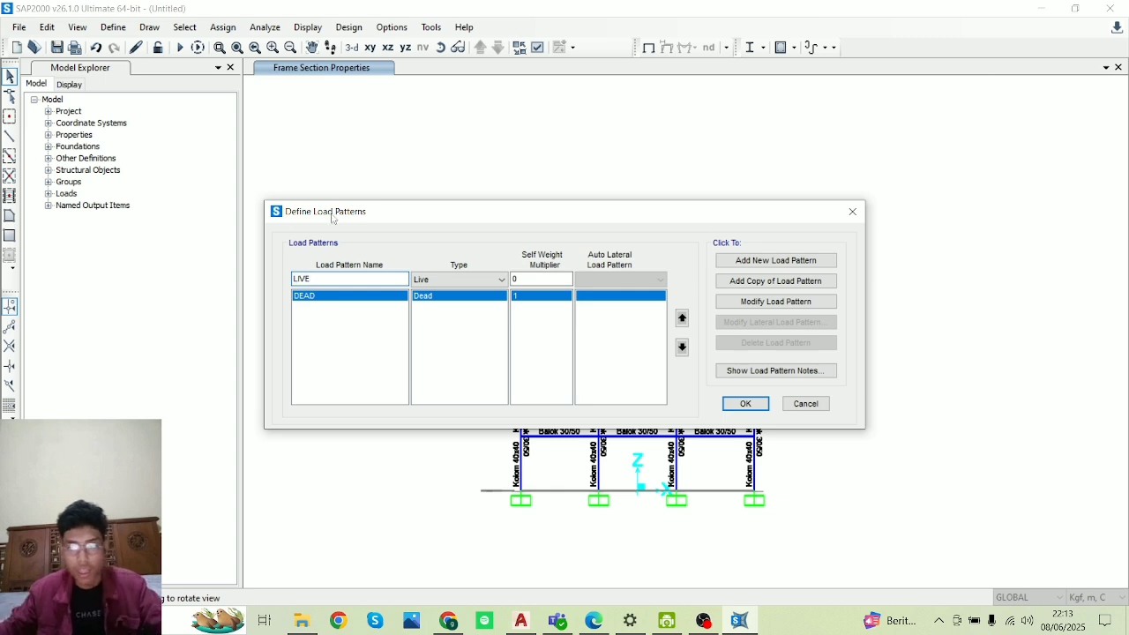
pyautogui.click(775, 260)
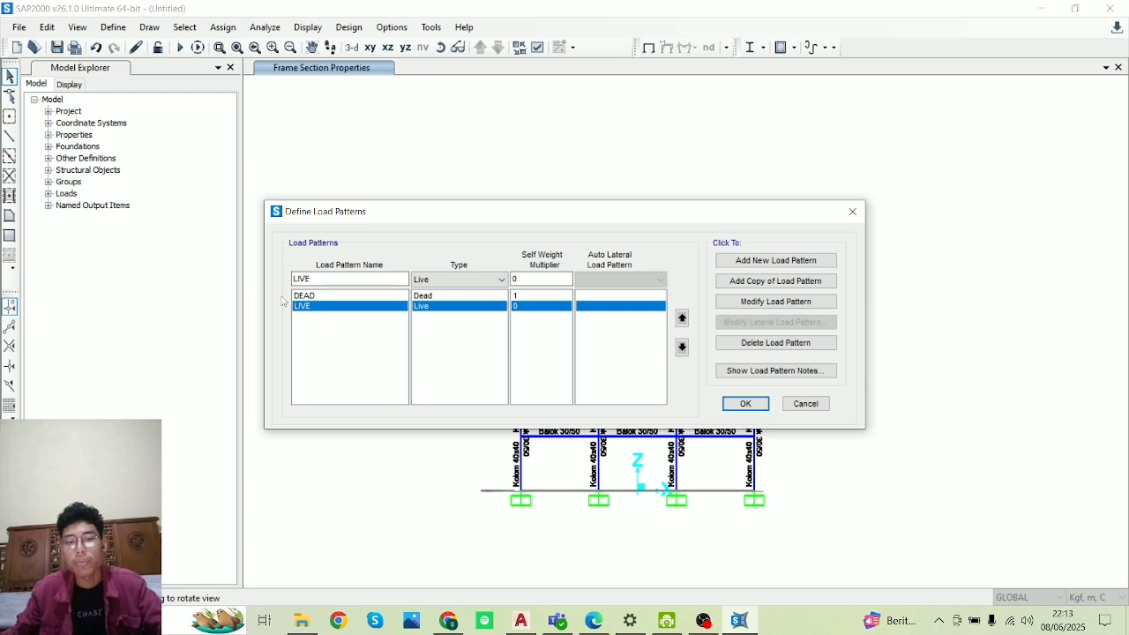
# - Review the DEAD and LIVE load patterns in turn and accept the load pattern definitions
pyautogui.click(309, 298)
pyautogui.click(308, 309)
pyautogui.click(307, 299)
pyautogui.click(309, 309)
pyautogui.click(309, 300)
pyautogui.click(309, 309)
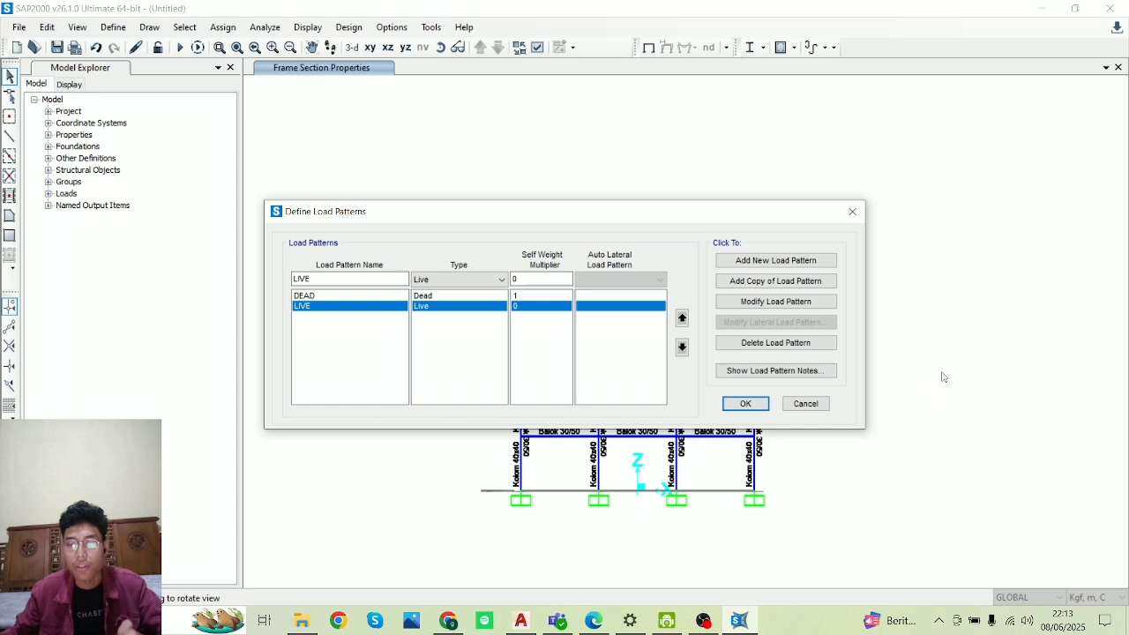
pyautogui.click(745, 403)
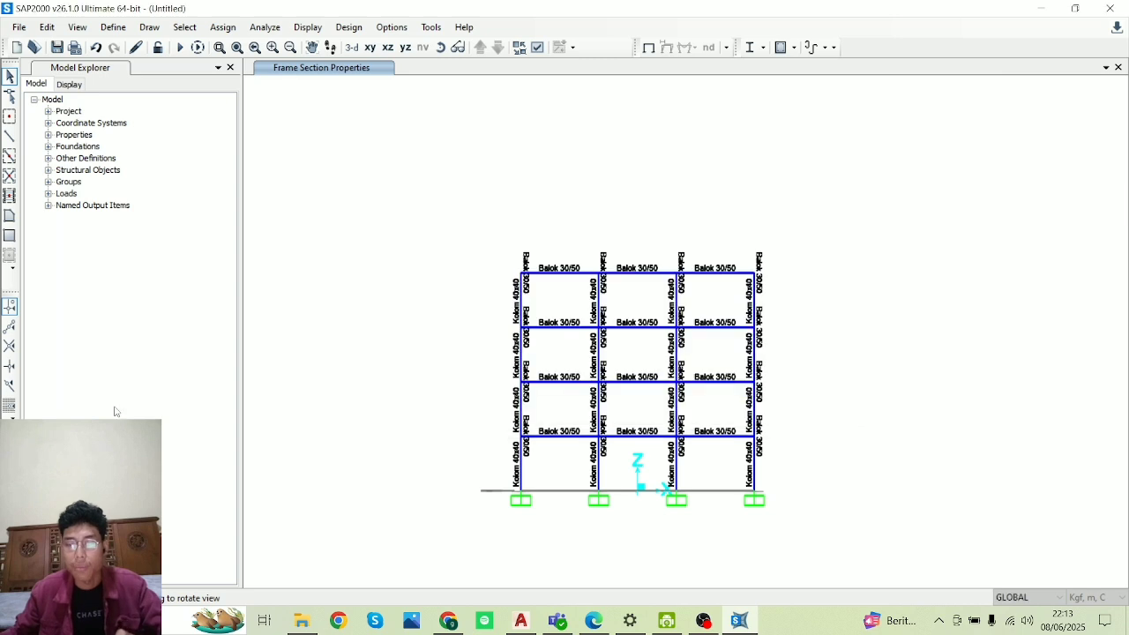
# - Create a linear-add load combination named 1,2D + 1,6L and include the DEAD load case with scale factor 1,2
pyautogui.click(113, 26)
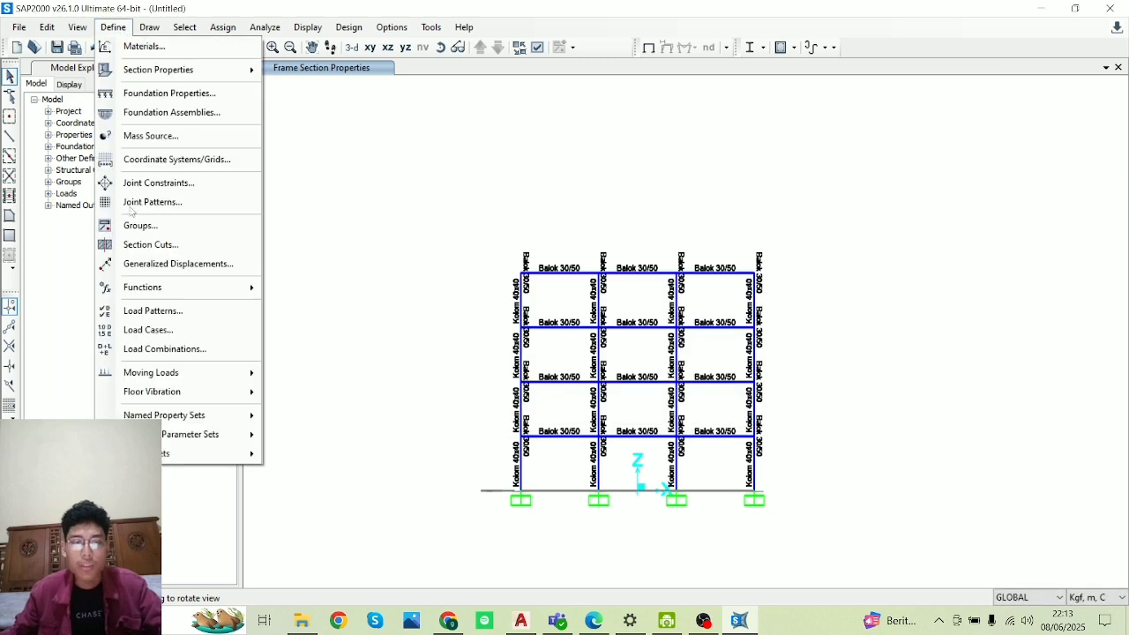
pyautogui.click(162, 349)
pyautogui.click(650, 247)
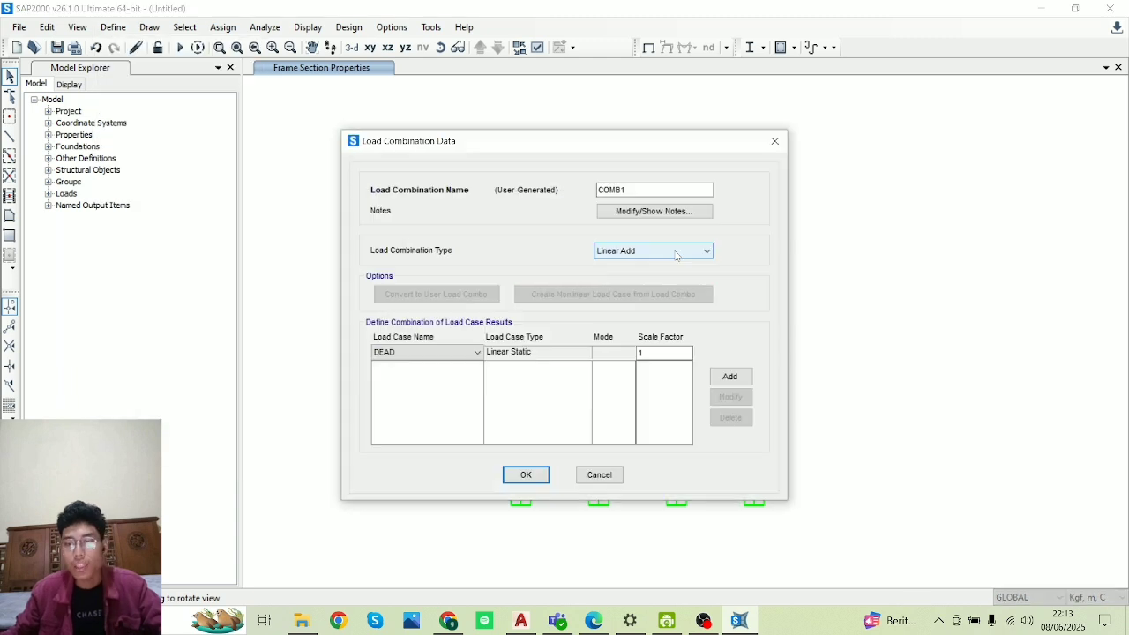
pyautogui.doubleClick(641, 191)
pyautogui.write('1,2D + 1,6L')
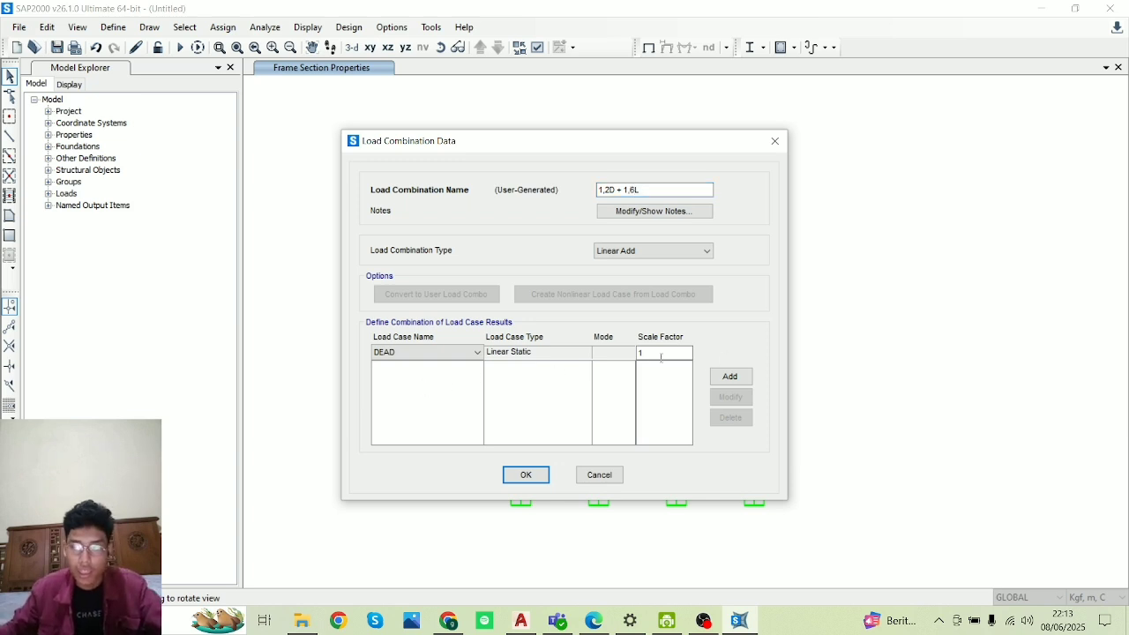
pyautogui.moveTo(652, 353); pyautogui.dragTo(492, 310)
pyautogui.write('1')
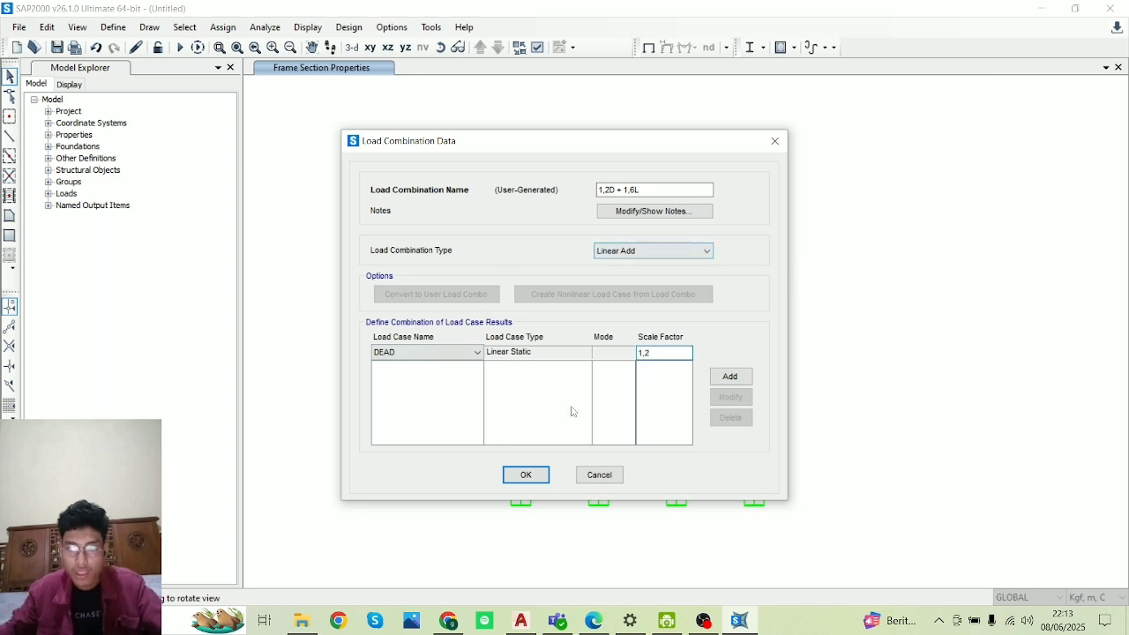
pyautogui.click(730, 376)
# - Add the LIVE load case to the combination with scale factor 1,6
pyautogui.click(441, 352)
pyautogui.click(416, 388)
pyautogui.click(415, 352)
pyautogui.click(410, 378)
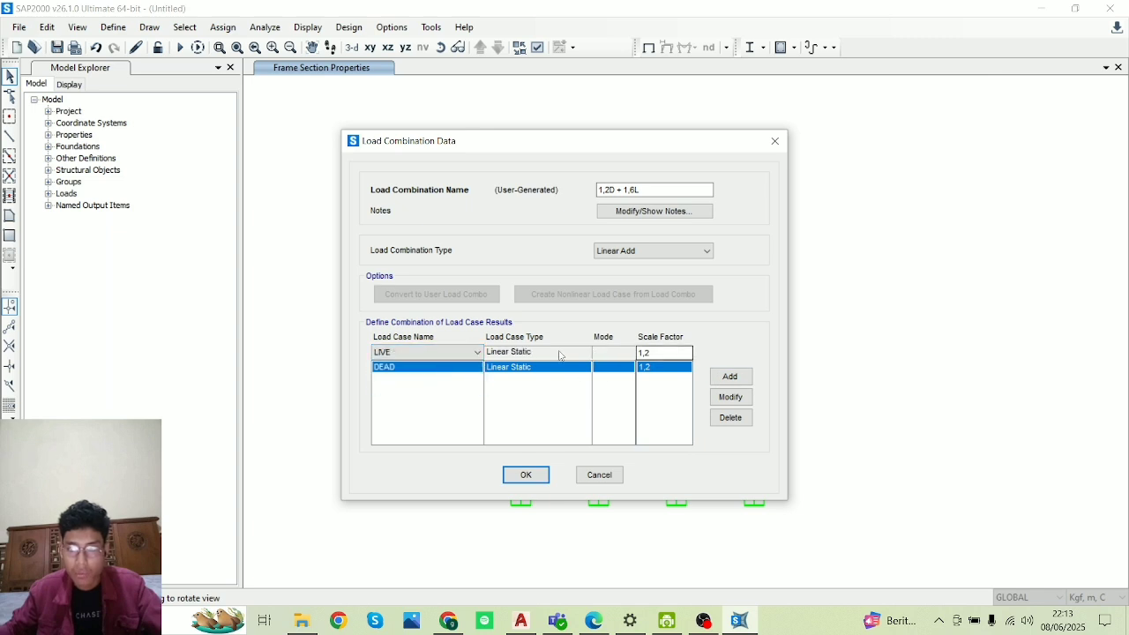
pyautogui.write('1')
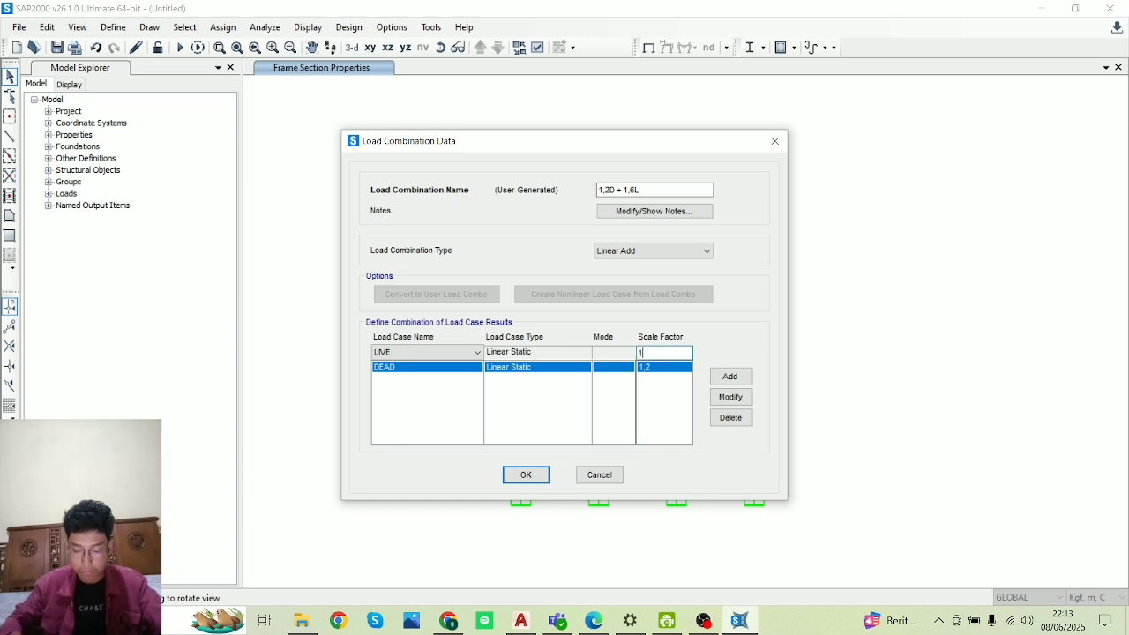
pyautogui.write(',6')
pyautogui.click(730, 377)
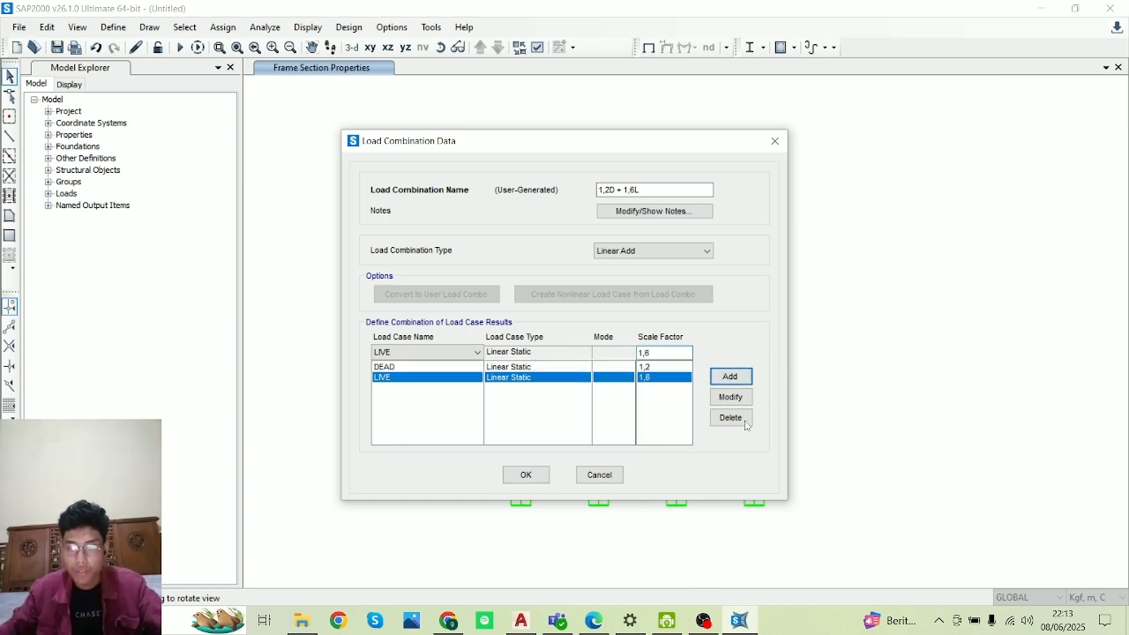
# - Switch to AutoCAD, look over the structural drawing, and return to the load combination in SAP2000
pyautogui.click(520, 621)
pyautogui.scroll(-4, 905, 290)
pyautogui.moveTo(814, 323)
pyautogui.mouseDown(button='middle')
pyautogui.moveTo(466, 388)
pyautogui.moveTo(396, 414)
pyautogui.mouseUp(button='middle')
pyautogui.scroll(-4, 396, 414)
pyautogui.moveTo(741, 402); pyautogui.dragTo(529, 432, button='middle')
pyautogui.scroll(5, 684, 340)
pyautogui.scroll(5, 353, 308)
pyautogui.scroll(-5, 513, 445)
pyautogui.moveTo(685, 331); pyautogui.dragTo(615, 377, button='middle')
pyautogui.click(1084, 8)
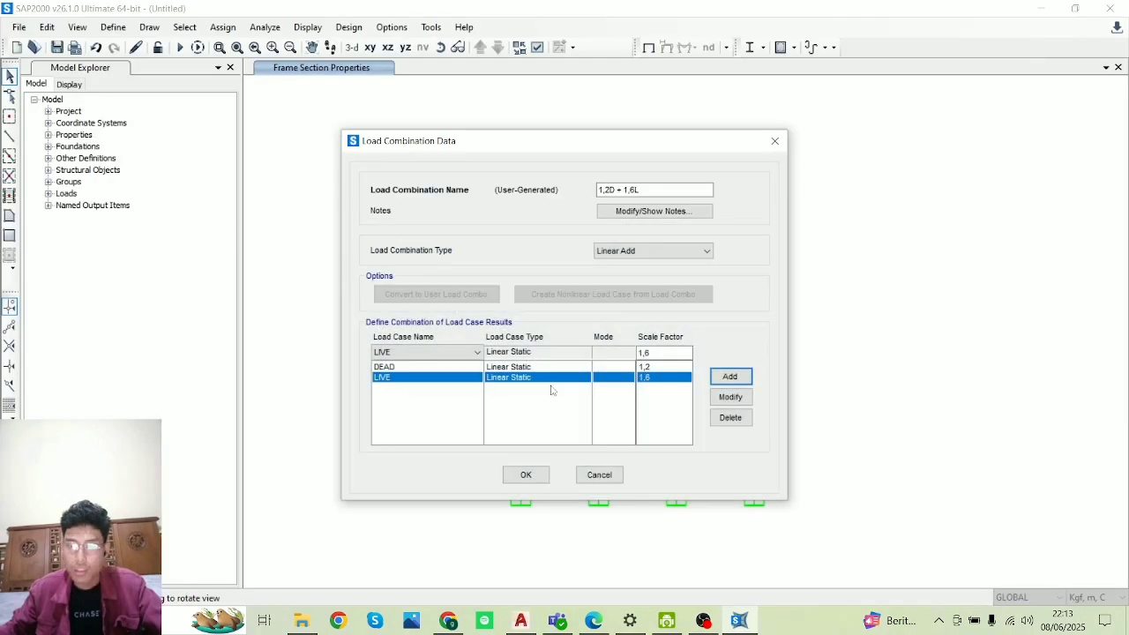
# - Accept the 1,2D + 1,6L combination and close the load combination definitions
pyautogui.click(526, 476)
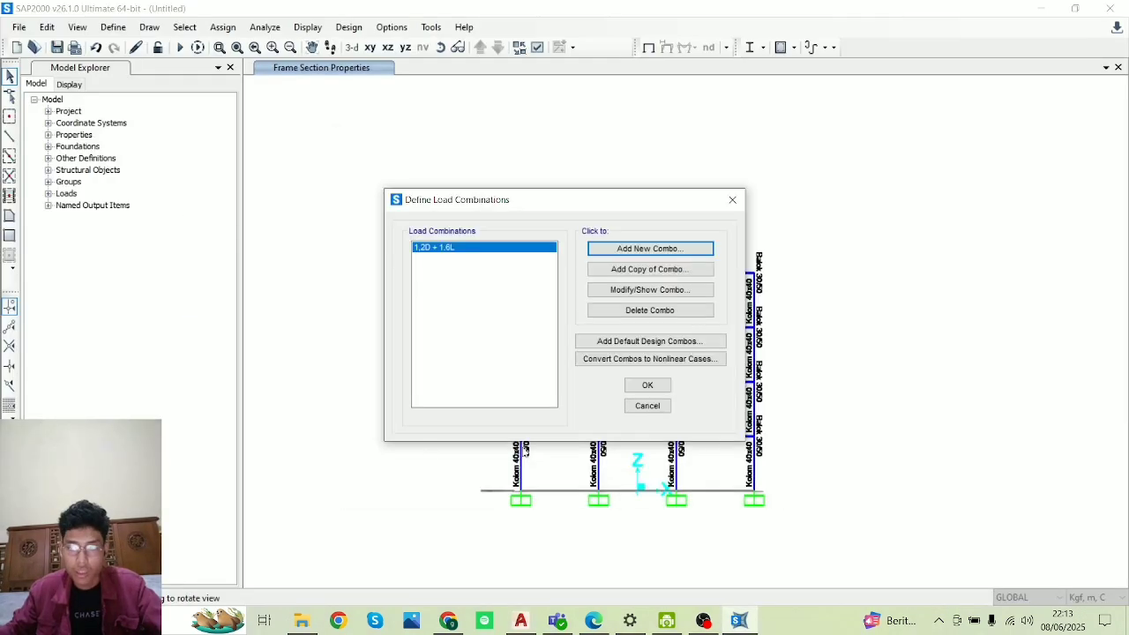
pyautogui.click(647, 386)
pyautogui.scroll(3, 604, 364)
pyautogui.scroll(-1, 562, 369)
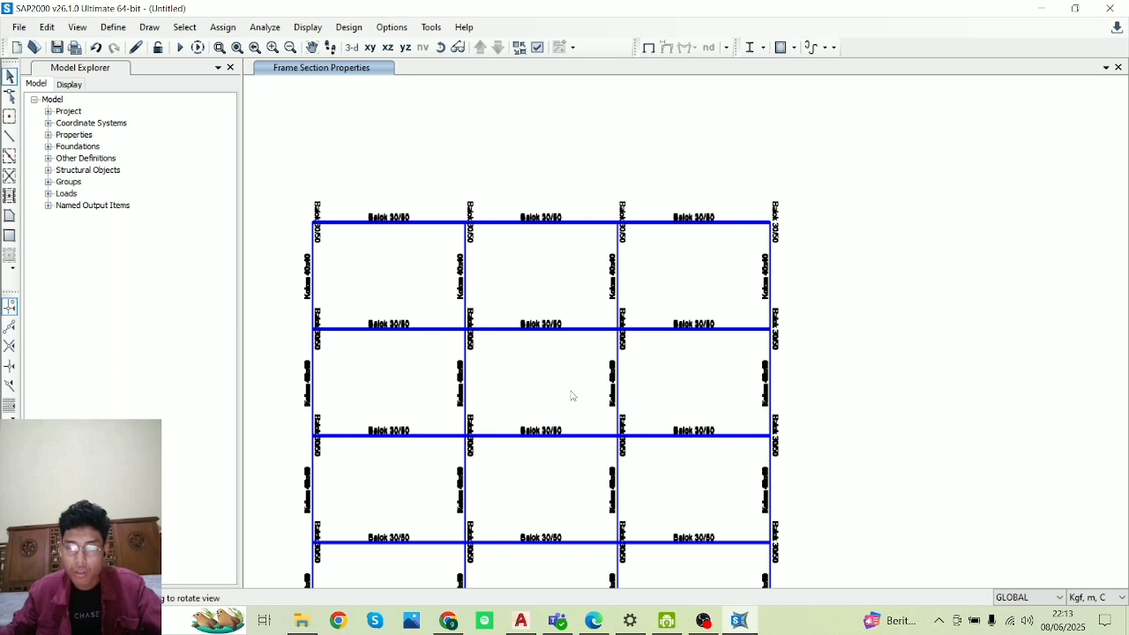
pyautogui.scroll(-2, 571, 396)
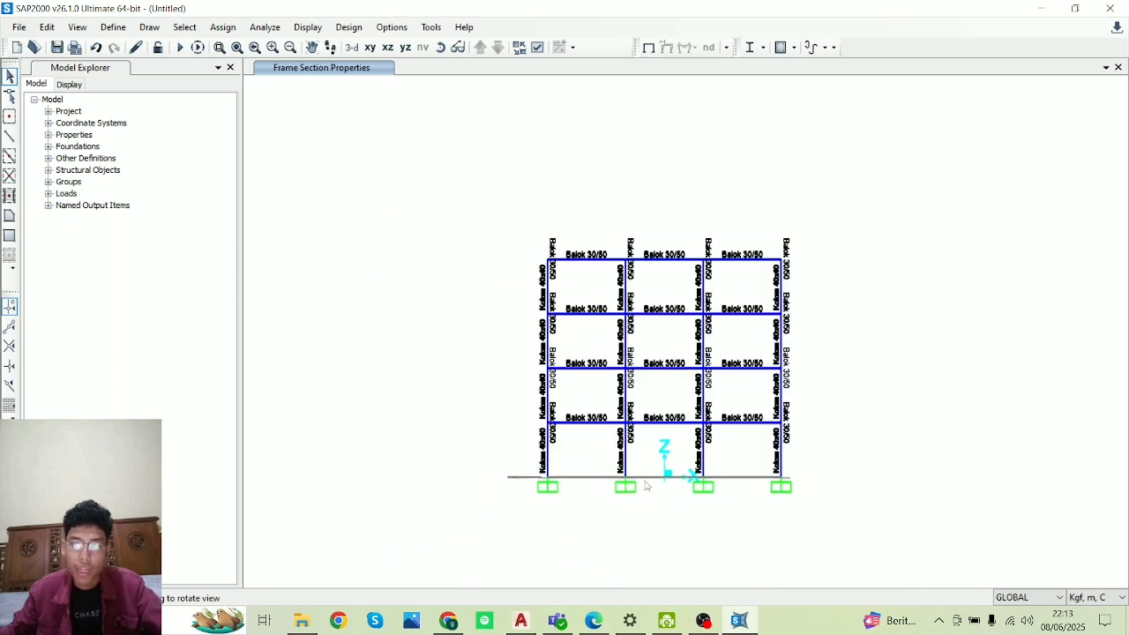
# - Look at the BEBAN AMPLOP plan in the AutoCAD drawing and return to the SAP2000 frame model
pyautogui.click(521, 621)
pyautogui.scroll(8, 643, 315)
pyautogui.scroll(-3, 749, 297)
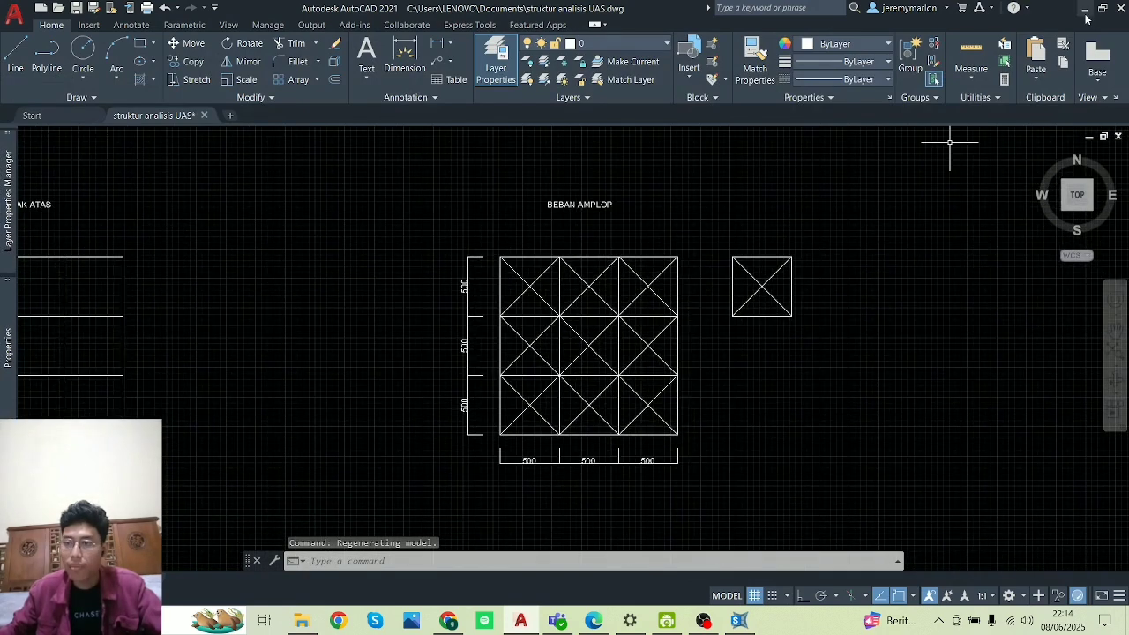
pyautogui.click(1085, 11)
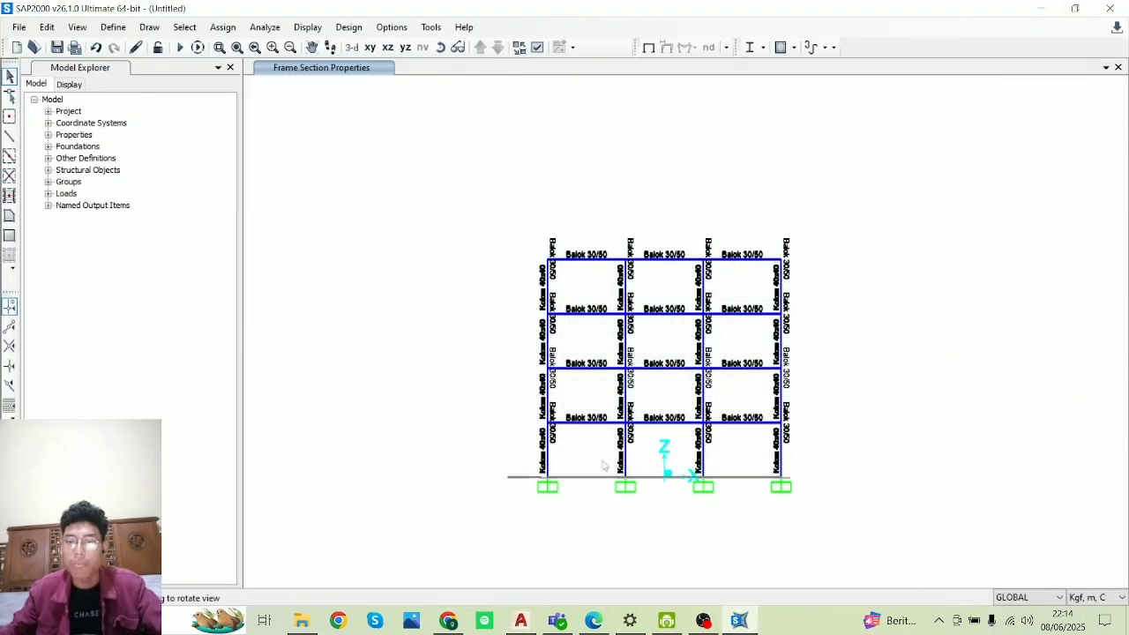
# - Switch to AutoCAD and examine the BEBAN AMPLOP plan, its separate single panel, and the upper edge of its first panel
pyautogui.click(527, 622)
pyautogui.scroll(3, 529, 278)
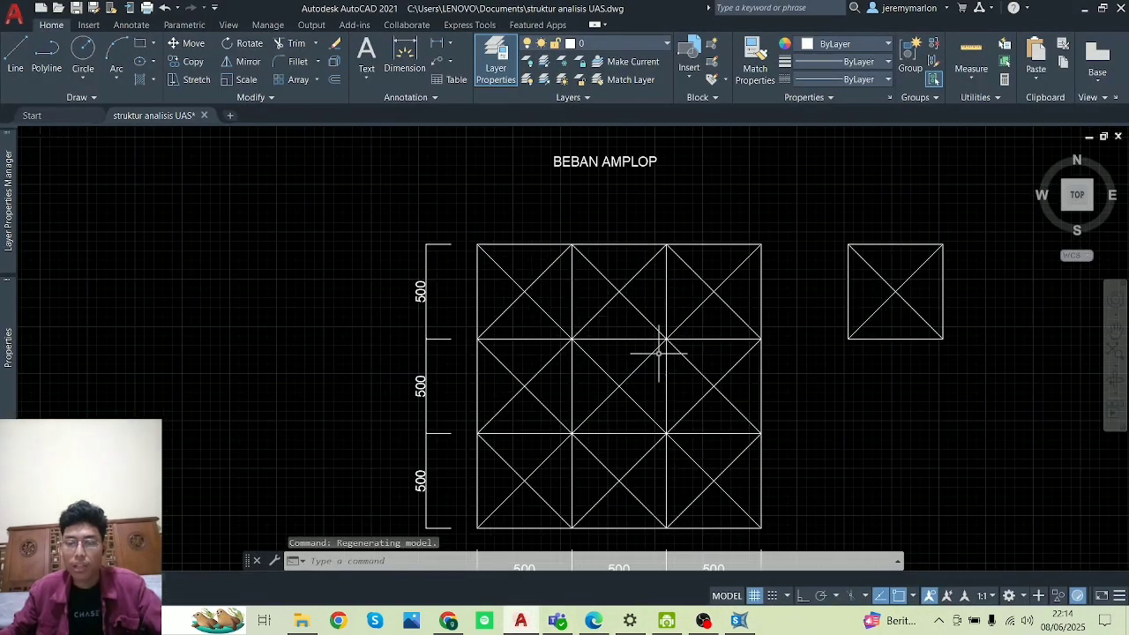
pyautogui.scroll(-2, 718, 365)
pyautogui.moveTo(718, 365); pyautogui.dragTo(432, 323, button='middle')
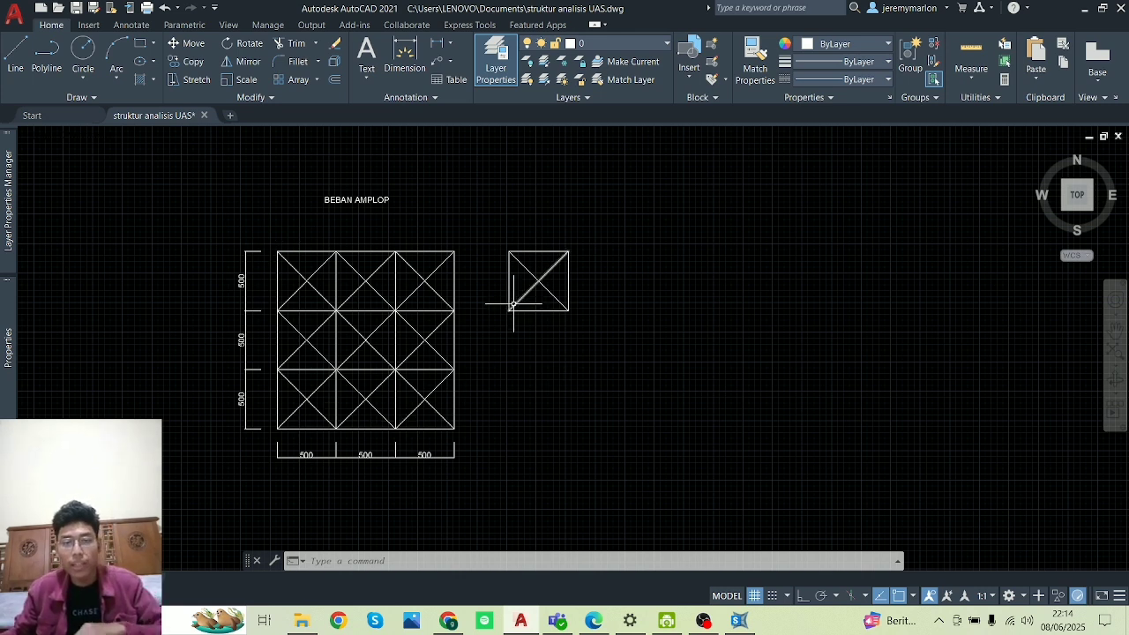
pyautogui.scroll(2, 328, 272)
pyautogui.moveTo(317, 277); pyautogui.dragTo(967, 300, button='middle')
pyautogui.scroll(4, 978, 308)
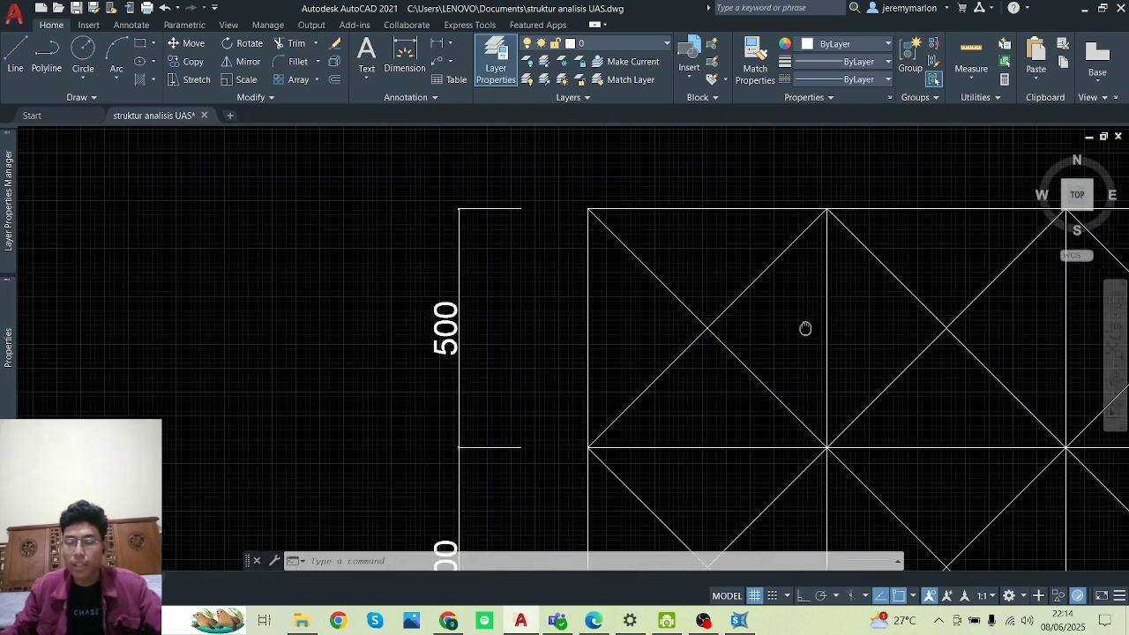
pyautogui.moveTo(805, 328); pyautogui.dragTo(749, 356, button='middle')
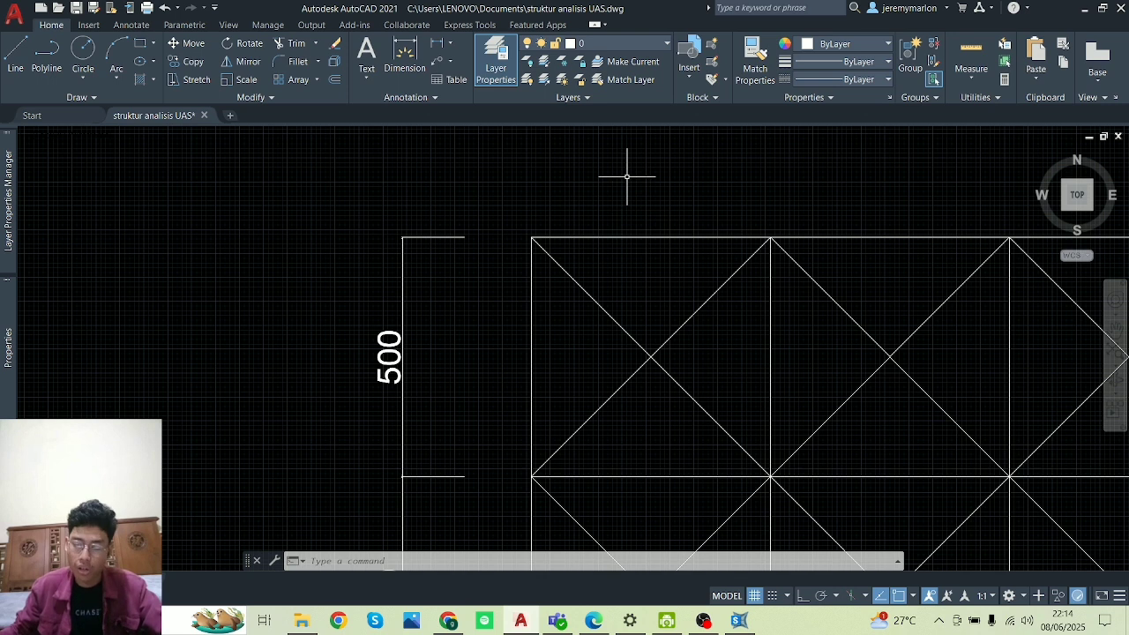
pyautogui.click(692, 252)
pyautogui.click(632, 185)
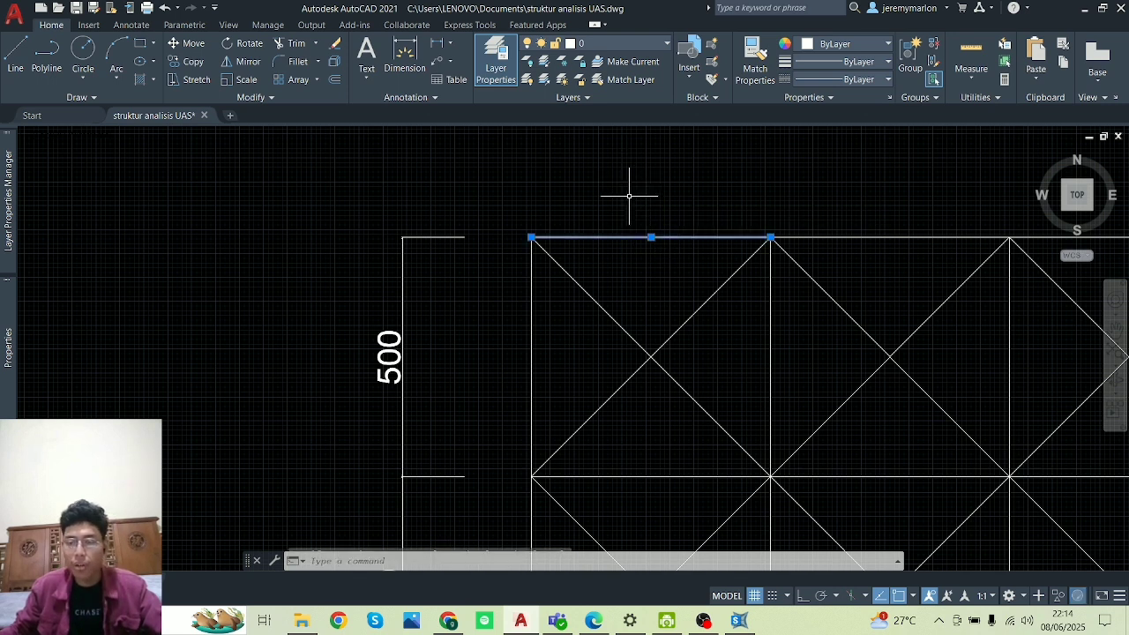
pyautogui.press('Escape')
# - Draw a 40 by 40 column square just outside the upper-left corner of the BEBAN AMPLOP plan
pyautogui.write('rec')
pyautogui.press('Return')
pyautogui.click(479, 177)
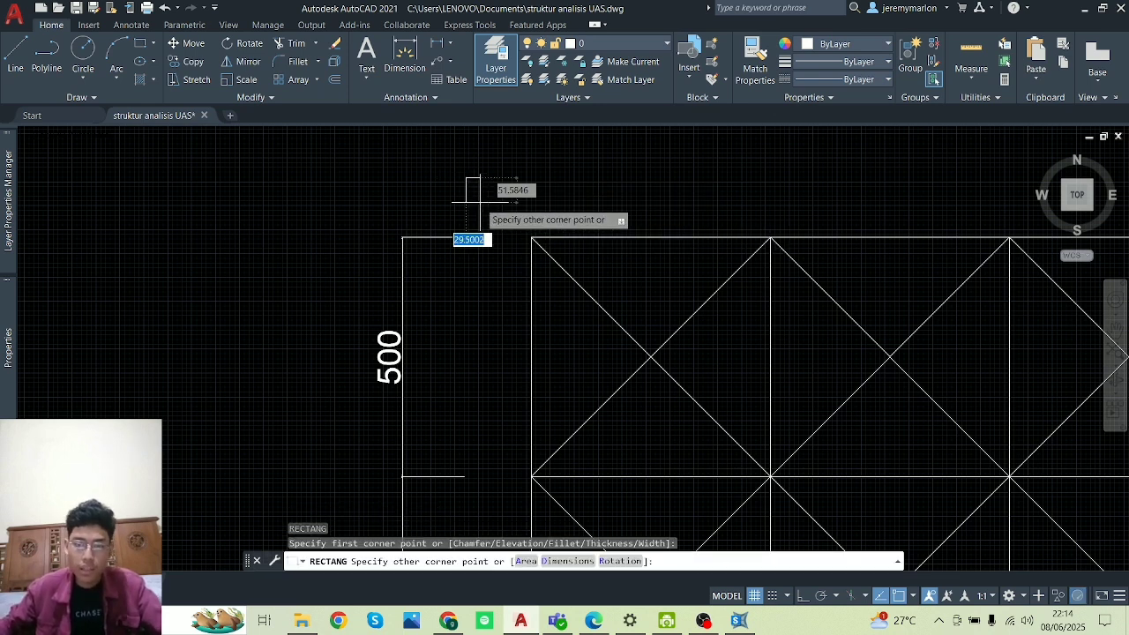
pyautogui.write('40,40')
pyautogui.press('Return')
# - Move the 40 by 40 square by its centre onto the upper-left corner of the BEBAN AMPLOP plan
pyautogui.click(479, 202)
pyautogui.click(449, 173)
pyautogui.write('m')
pyautogui.press('Return')
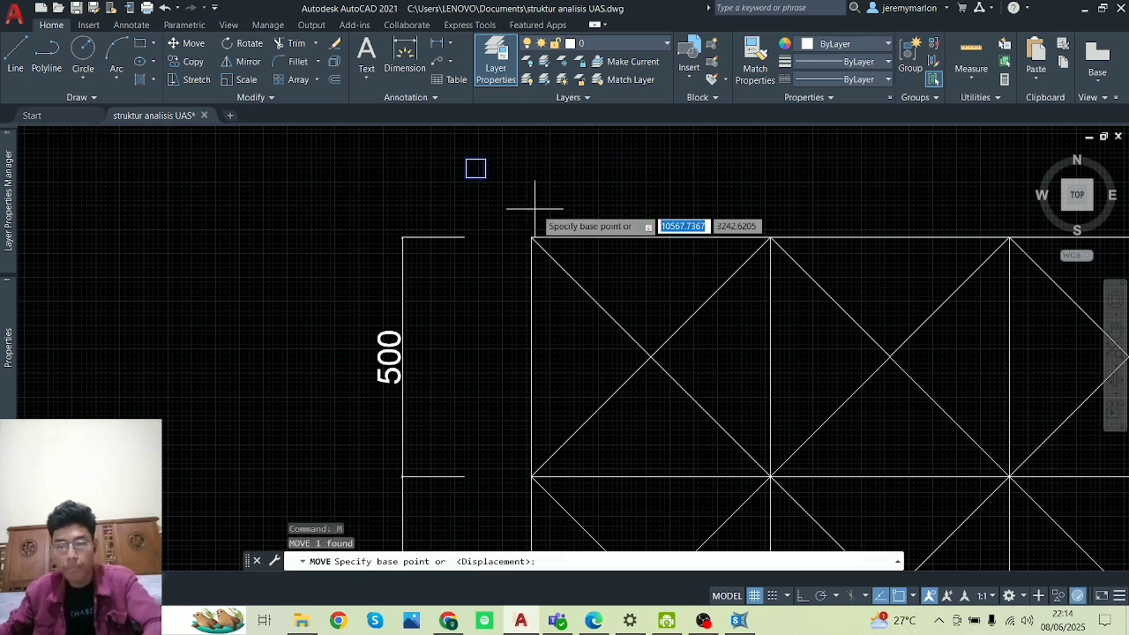
pyautogui.click(476, 166)
pyautogui.click(532, 238)
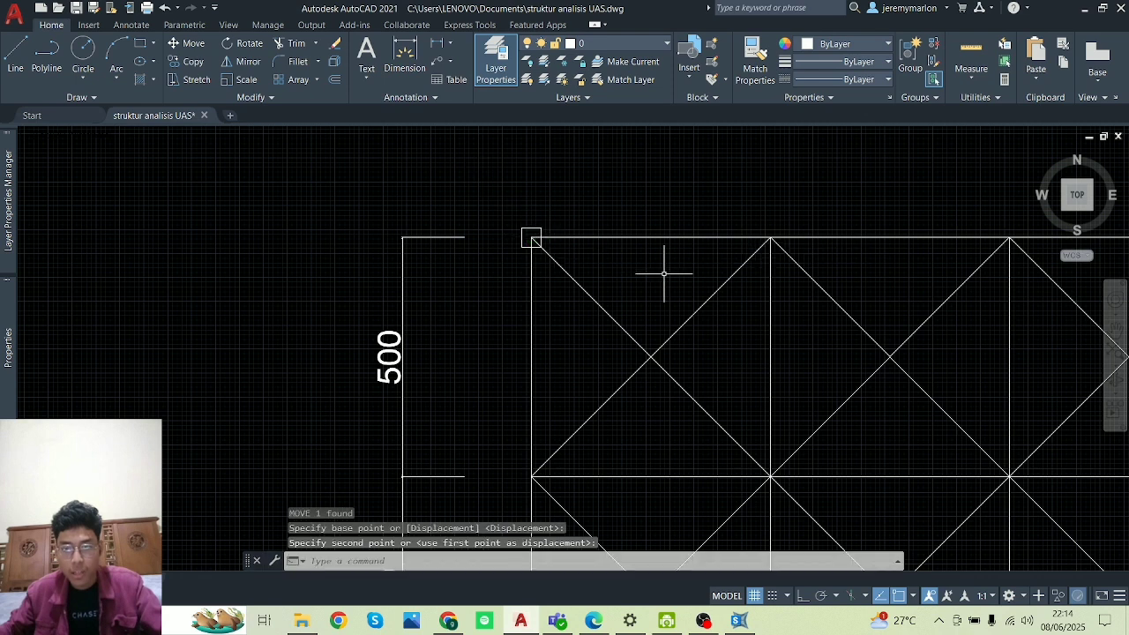
pyautogui.press('Escape')
# - Copy the column square by its centre to the neighbouring grid intersection along the plan's upper edge
pyautogui.click(532, 238)
pyautogui.write('cp')
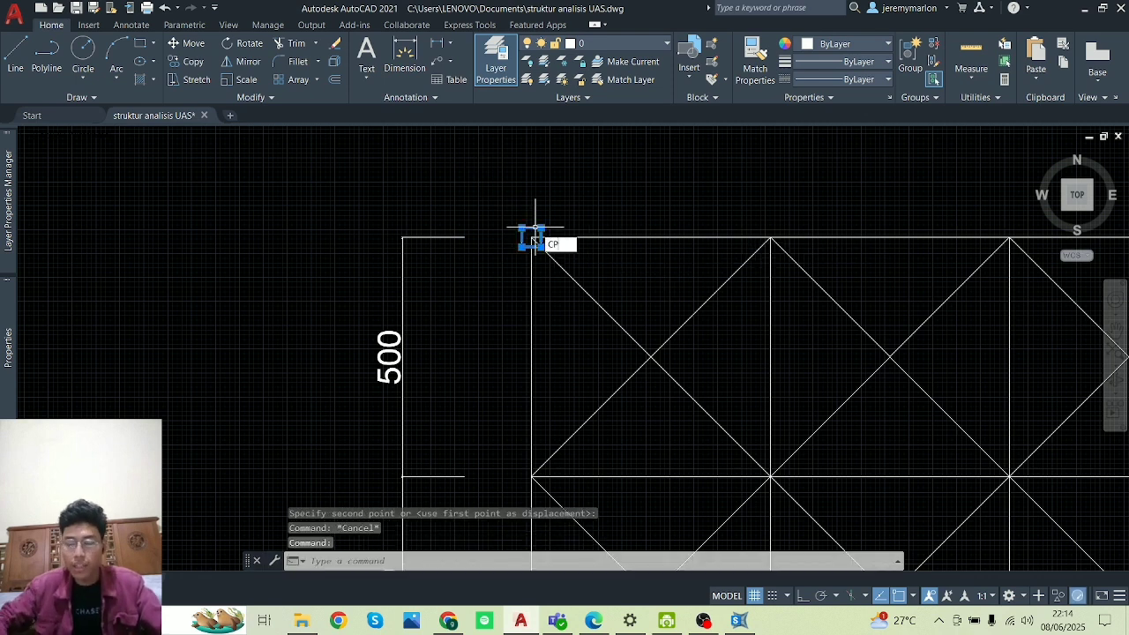
pyautogui.press('Return')
pyautogui.click(532, 238)
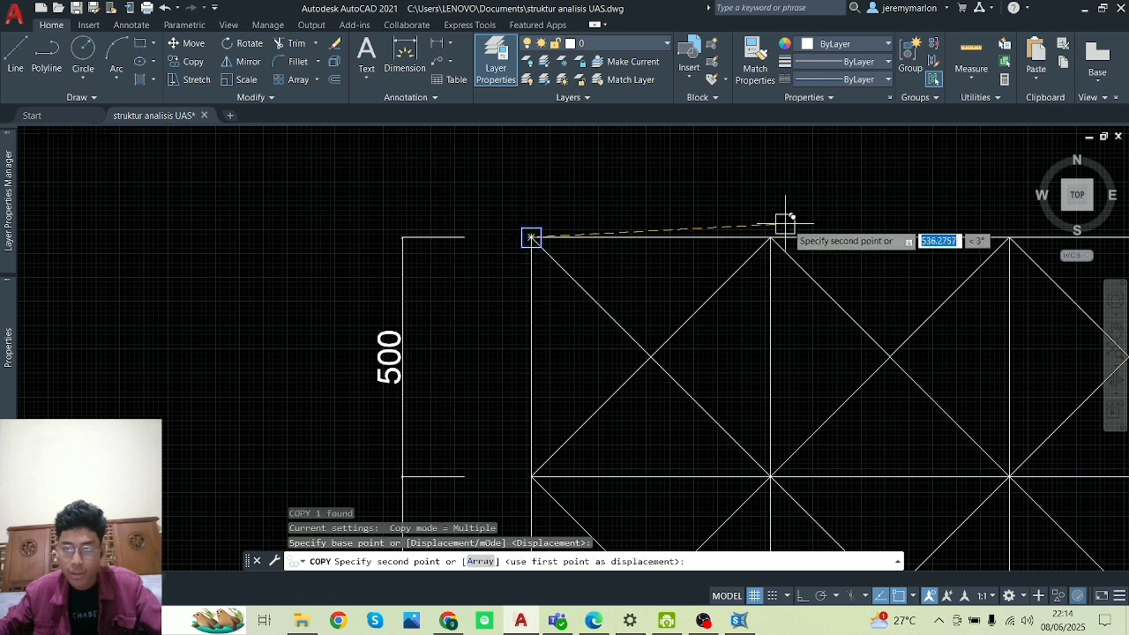
pyautogui.press('Escape')
# - Examine the beam span between the two column squares on the BEBAN AMPLOP plan and the neighbouring drawing views
pyautogui.scroll(-5, 771, 237)
pyautogui.scroll(5, 883, 269)
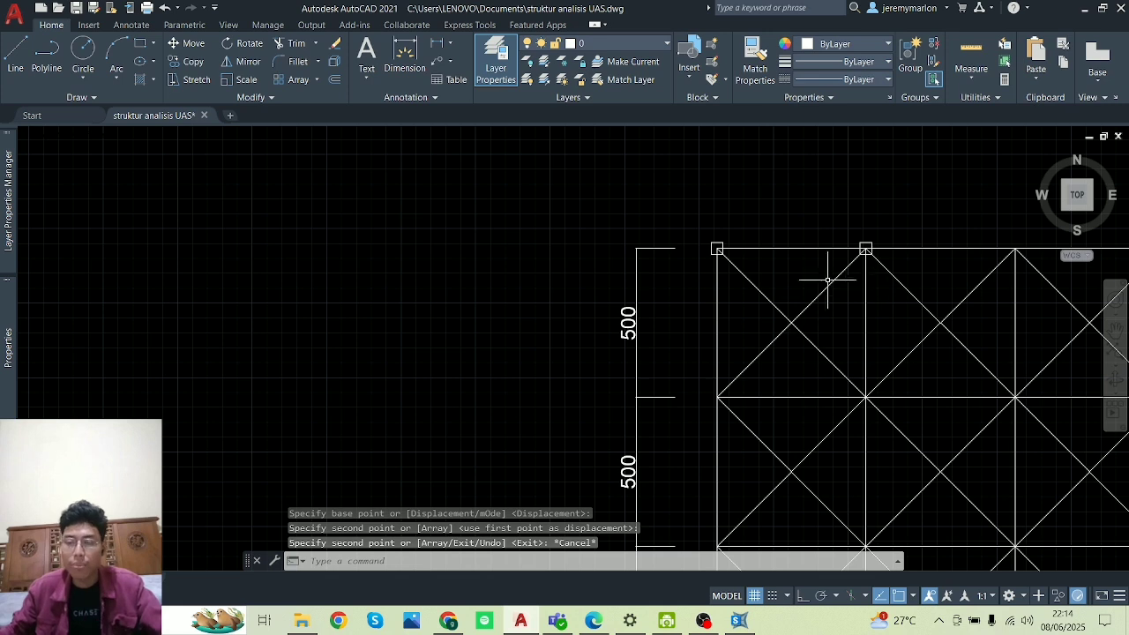
pyautogui.moveTo(802, 295)
pyautogui.mouseDown()
pyautogui.moveTo(782, 265)
pyautogui.moveTo(777, 288)
pyautogui.moveTo(794, 264)
pyautogui.moveTo(781, 239)
pyautogui.moveTo(774, 247)
pyautogui.moveTo(795, 248)
pyautogui.moveTo(766, 245)
pyautogui.mouseUp()
pyautogui.press('Escape')
pyautogui.press('Escape')
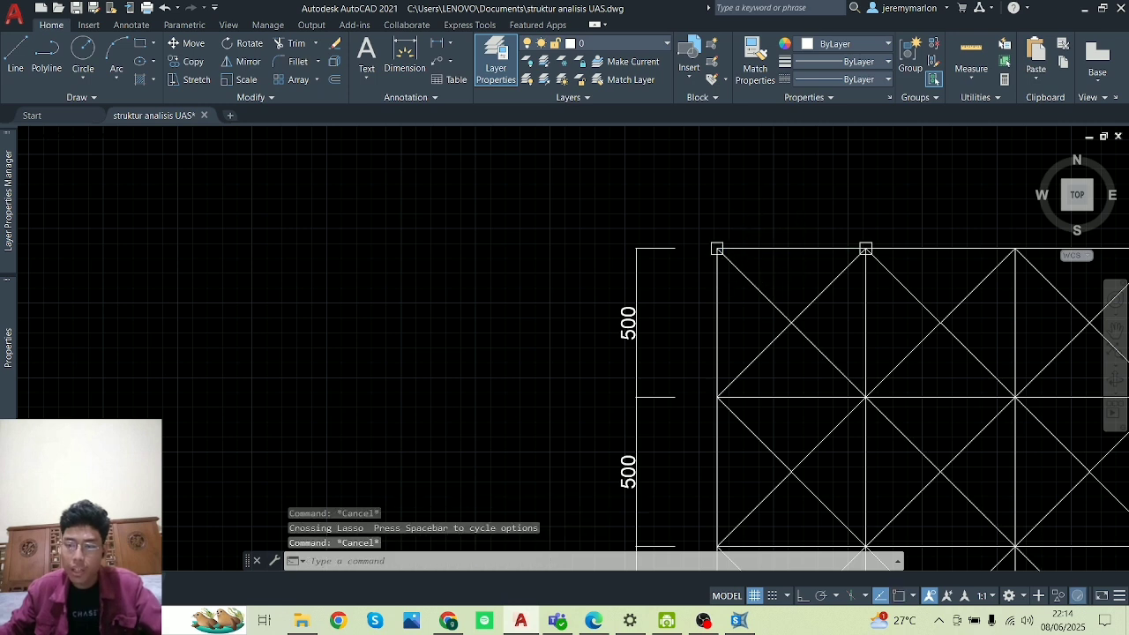
pyautogui.scroll(5, 719, 246)
pyautogui.click(691, 245)
pyautogui.press('Escape')
pyautogui.scroll(-6, 509, 251)
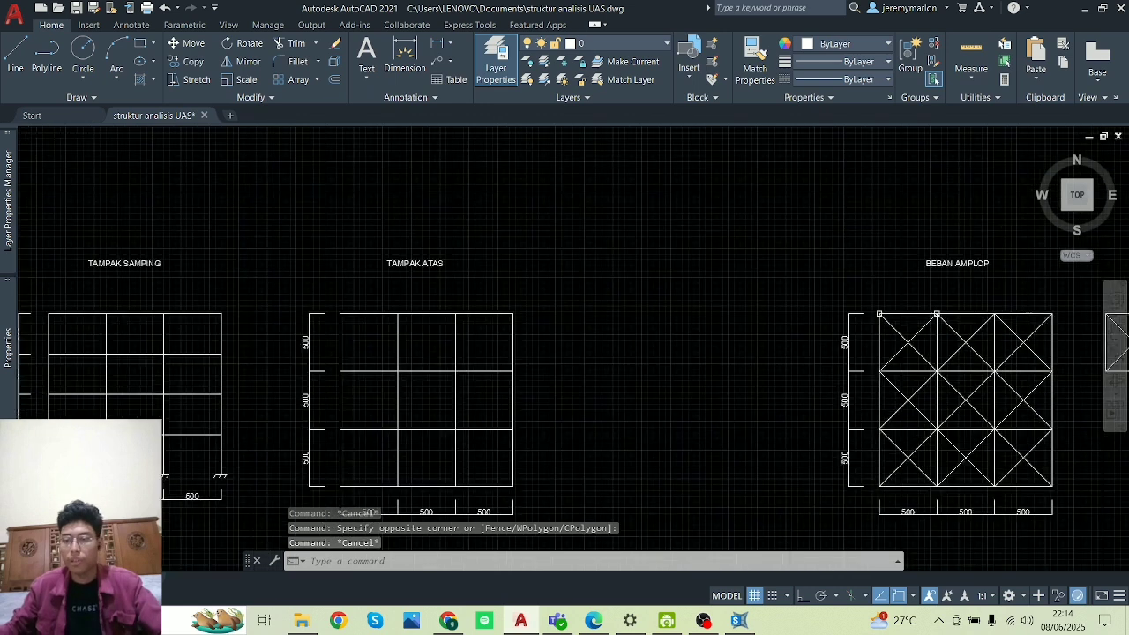
# - Switch to the SAP2000 frame model and select the X-direction Balok 30/50 beams across all three bays on the three floor levels below the roof
pyautogui.scroll(4, 512, 254)
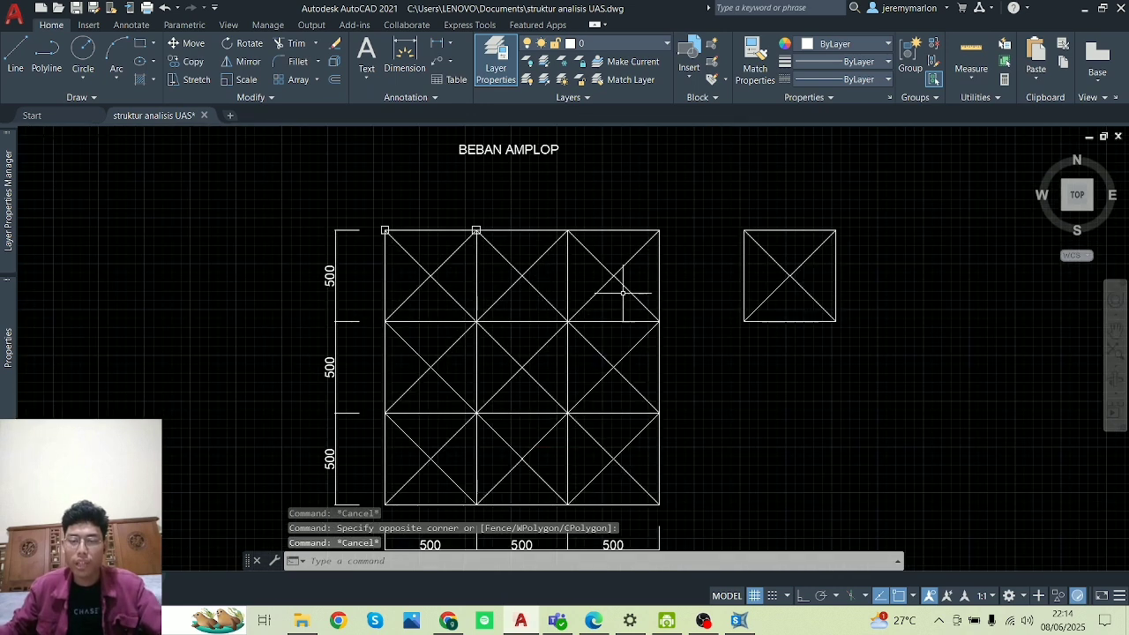
pyautogui.click(1085, 7)
pyautogui.scroll(5, 600, 283)
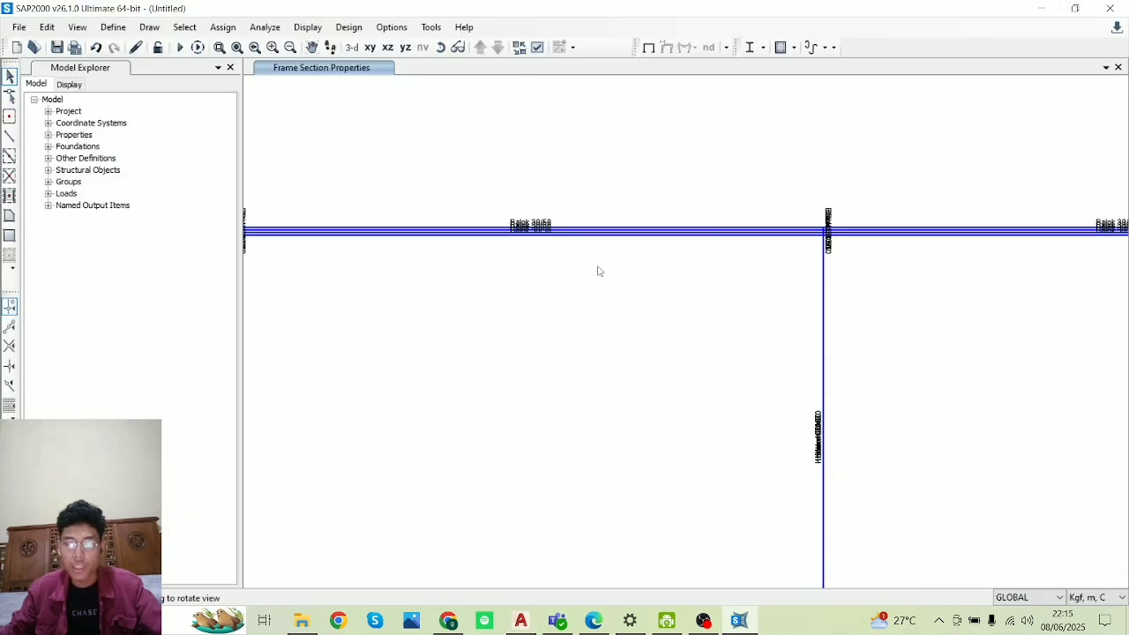
pyautogui.scroll(-3, 649, 319)
pyautogui.scroll(-4, 715, 353)
pyautogui.scroll(4, 621, 397)
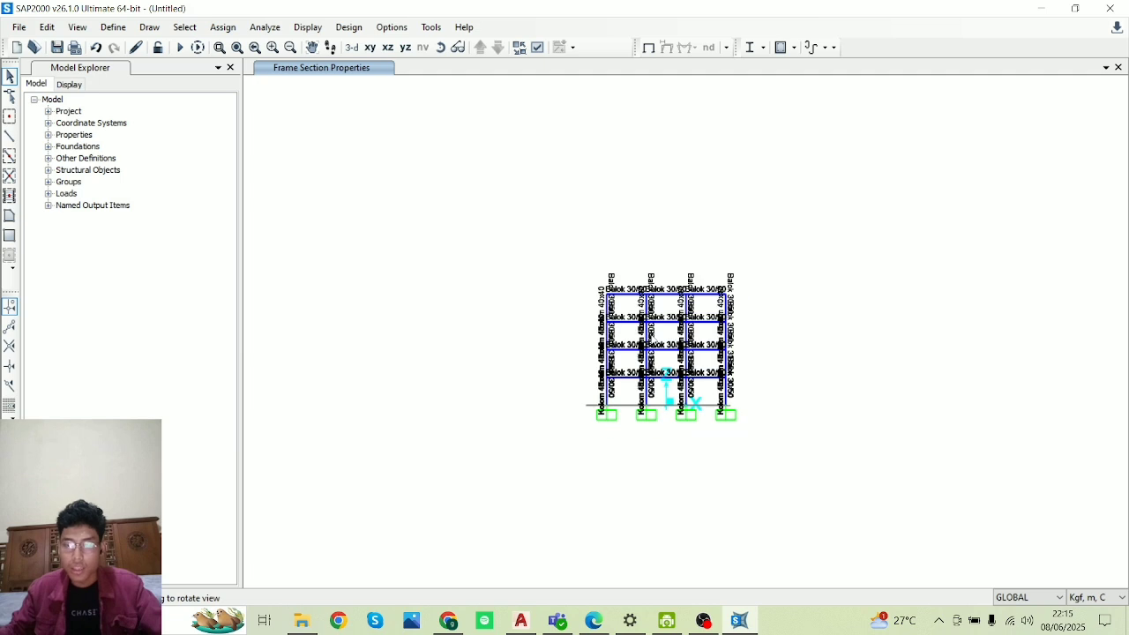
pyautogui.scroll(-3, 616, 447)
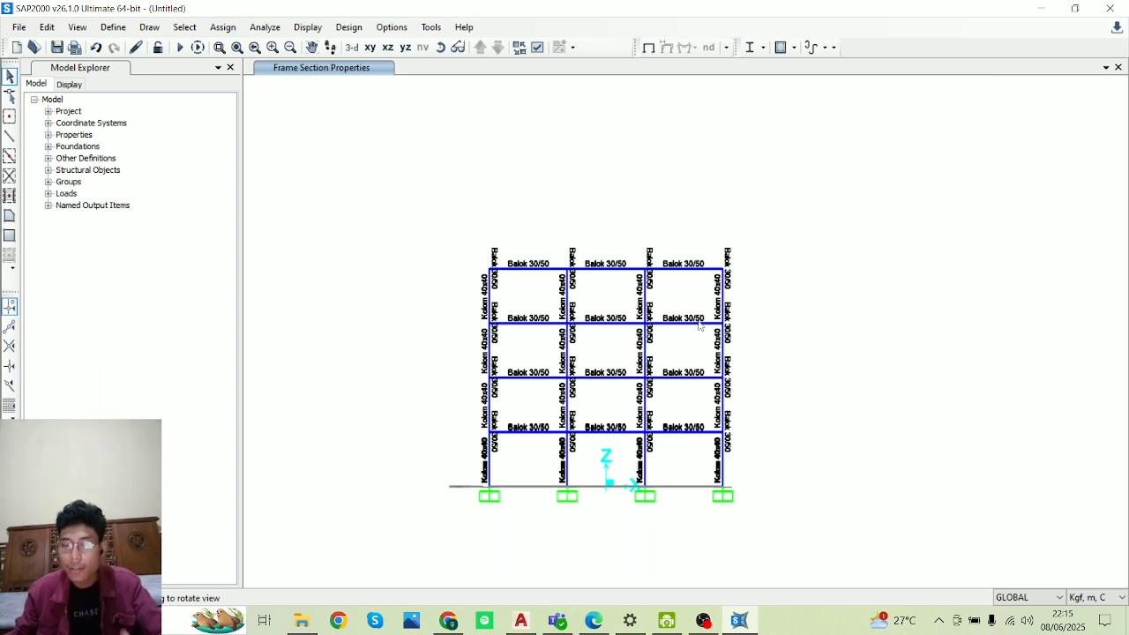
pyautogui.moveTo(690, 470); pyautogui.dragTo(675, 302)
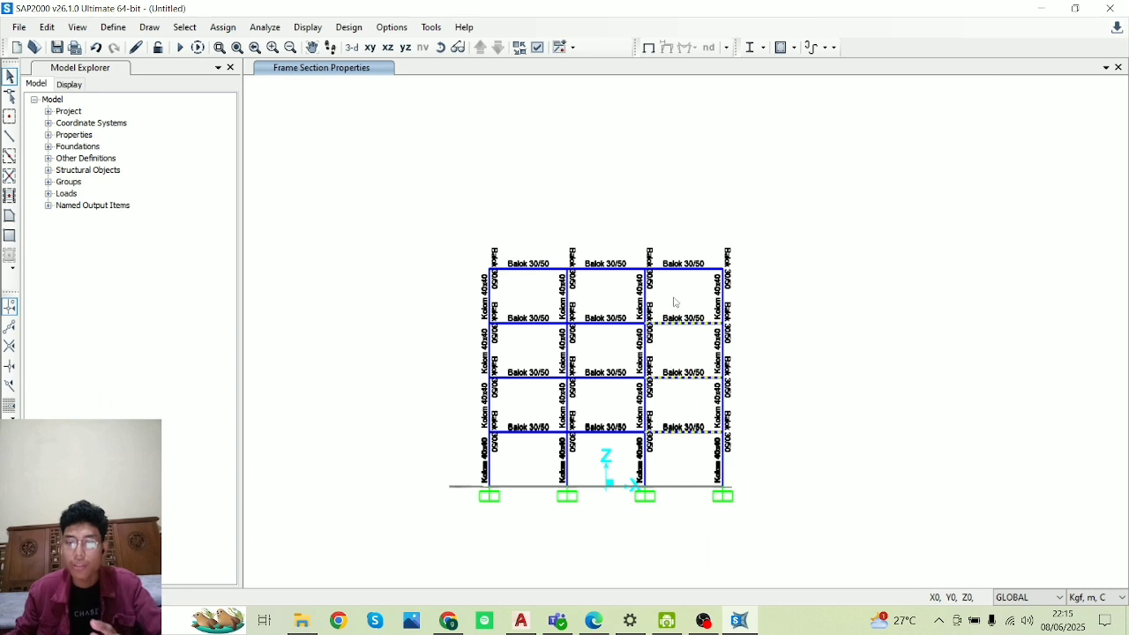
pyautogui.moveTo(606, 454); pyautogui.dragTo(582, 286)
pyautogui.moveTo(541, 443); pyautogui.dragTo(530, 297)
pyautogui.moveTo(531, 478); pyautogui.dragTo(1122, 327)
pyautogui.click(452, 49)
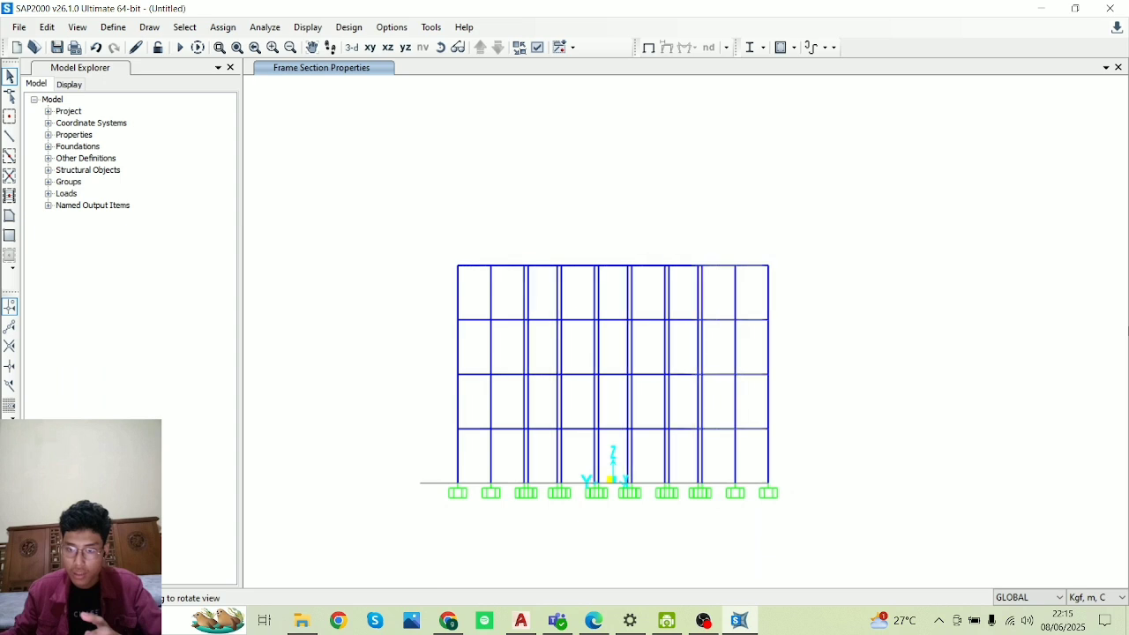
# - Select the beams on the three floor levels below the roof in the side view of the frame
pyautogui.moveTo(539, 295); pyautogui.dragTo(783, 297)
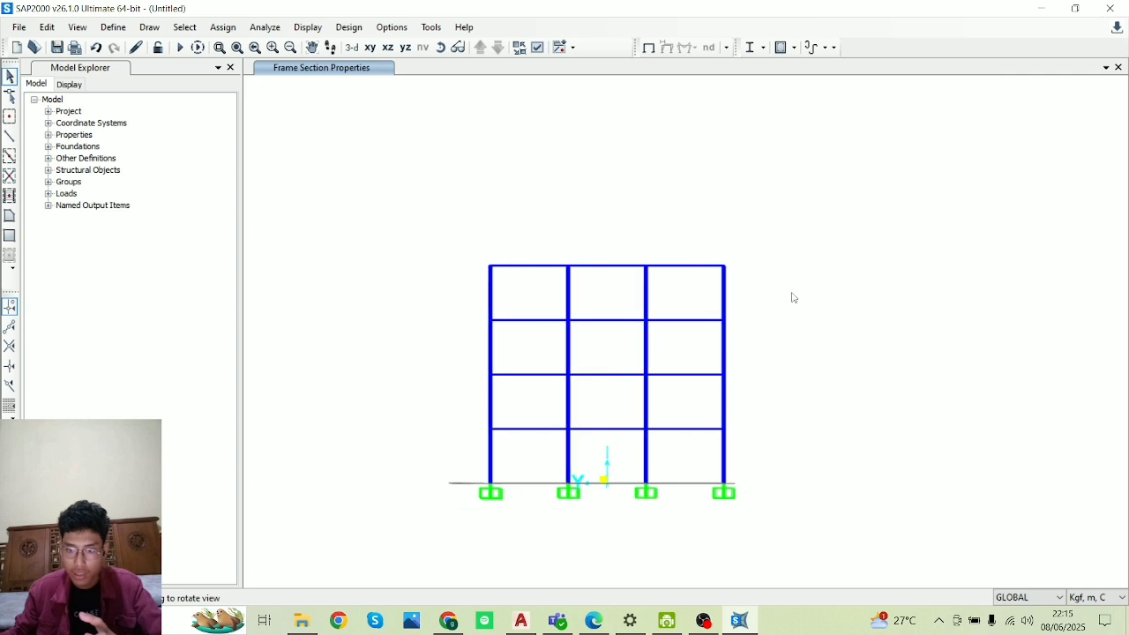
pyautogui.moveTo(677, 458); pyautogui.dragTo(663, 288)
pyautogui.moveTo(594, 449); pyautogui.dragTo(590, 276)
pyautogui.moveTo(530, 446); pyautogui.dragTo(526, 272)
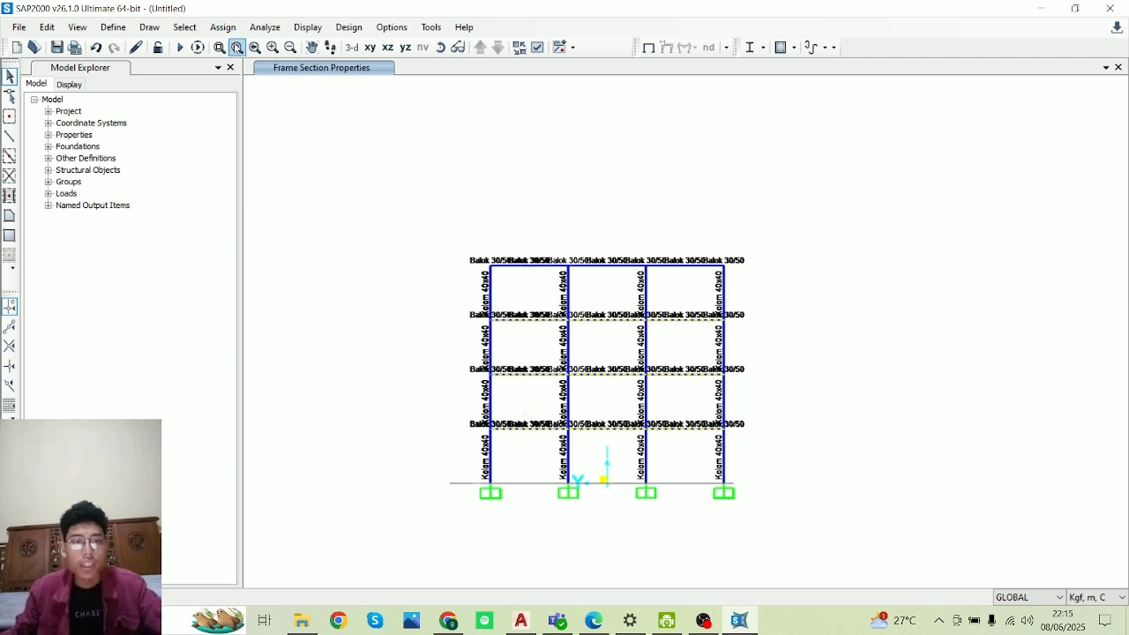
# - Open the frame distributed load assignment and measure the trapezoidal load positions as absolute distances from End-I
pyautogui.click(223, 26)
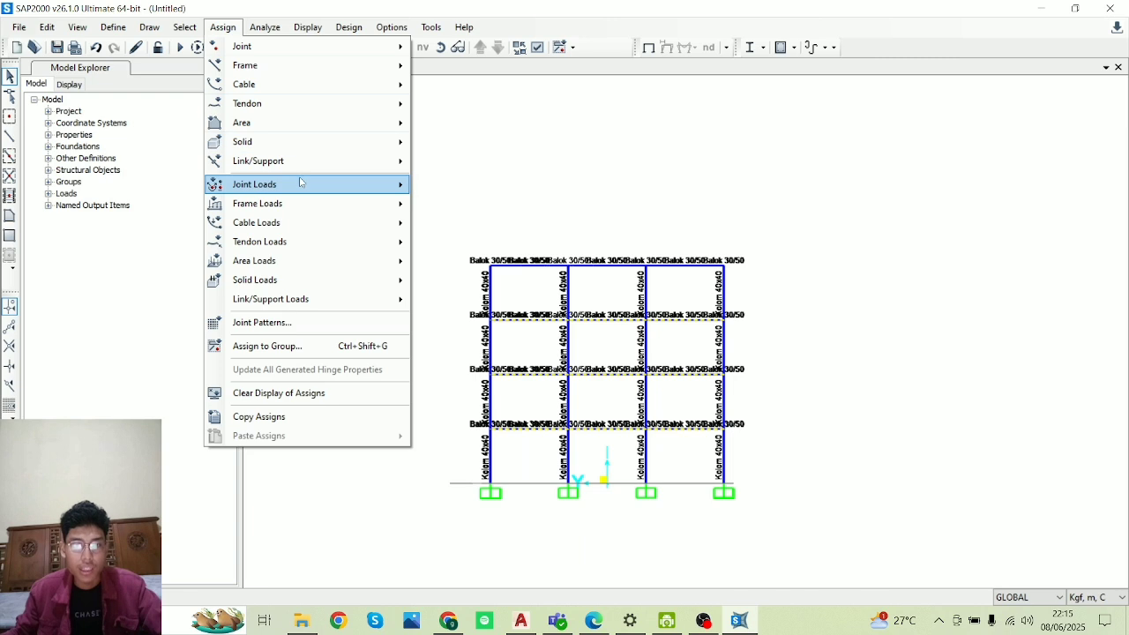
pyautogui.moveTo(300, 206)
pyautogui.click(494, 248)
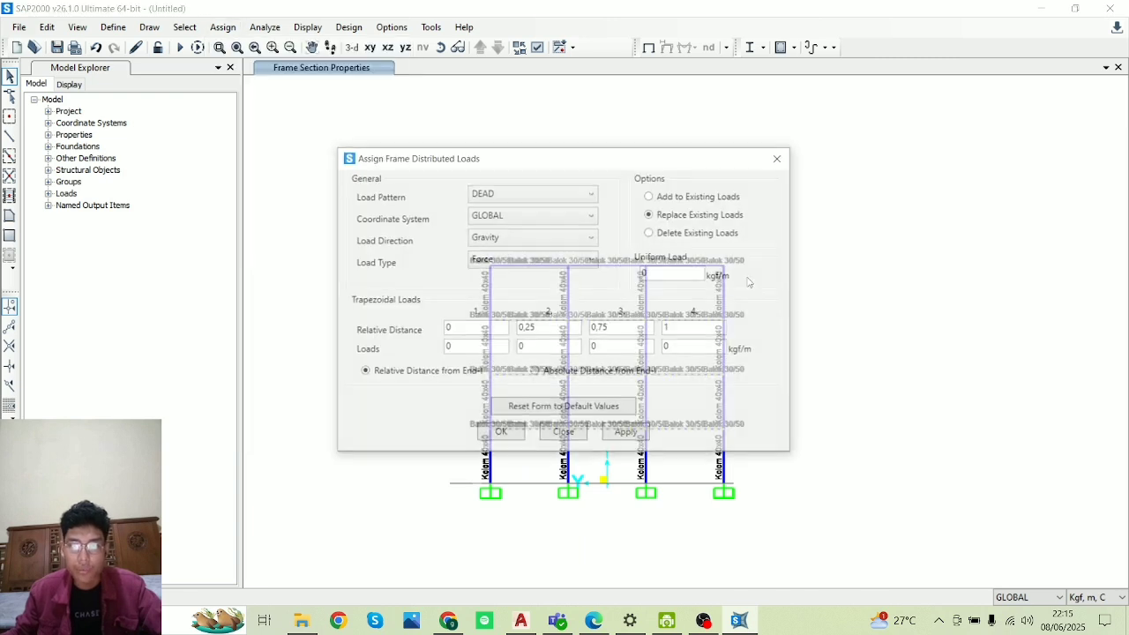
pyautogui.moveTo(705, 164); pyautogui.dragTo(974, 97)
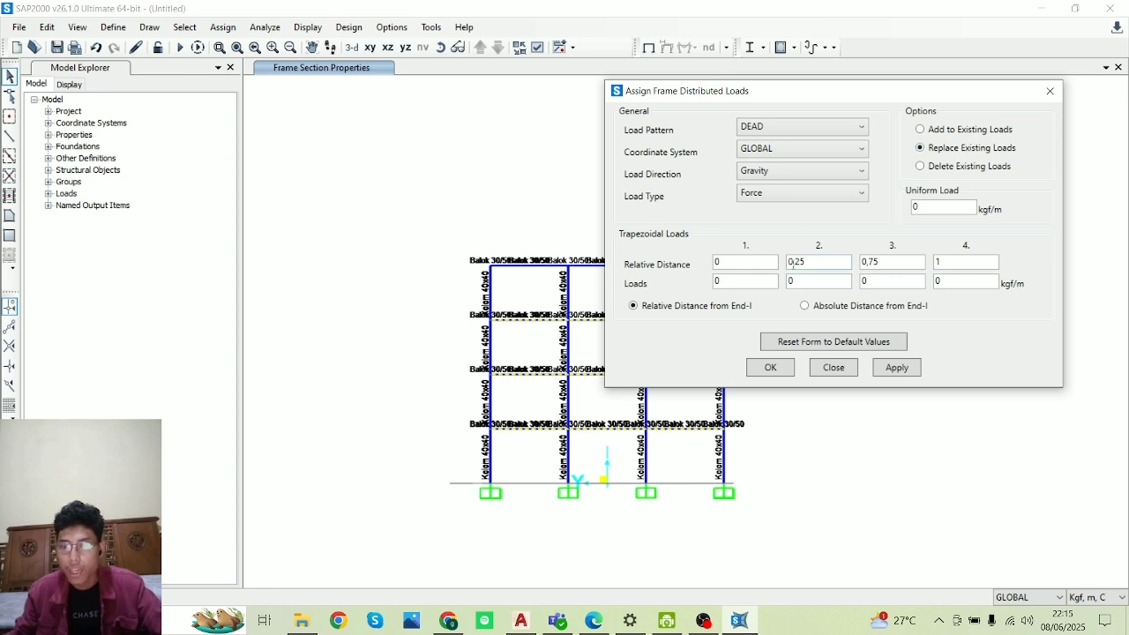
pyautogui.click(833, 311)
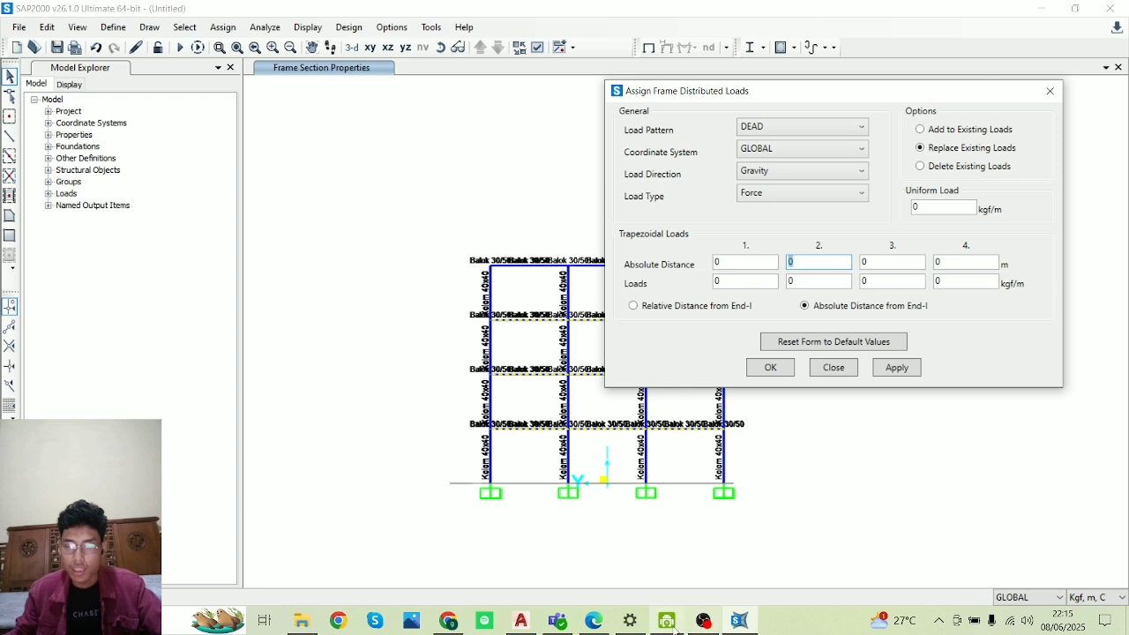
# - Switch to AutoCAD and examine the single slab panel beside the BEBAN AMPLOP plan for the triangular load's shape
pyautogui.click(525, 622)
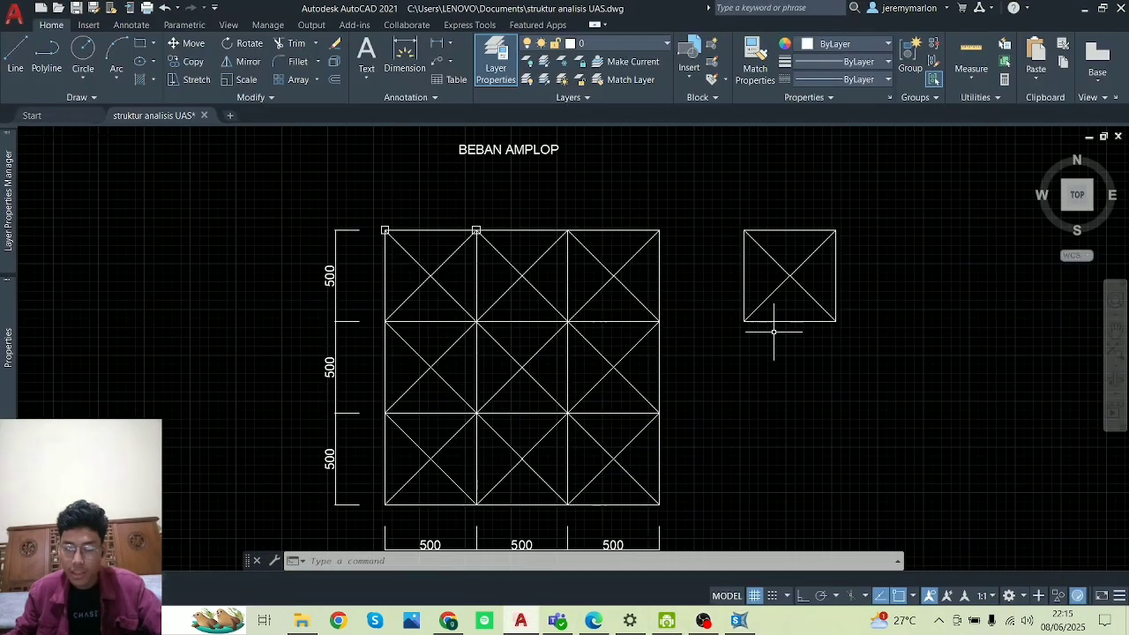
pyautogui.click(849, 275)
pyautogui.click(835, 262)
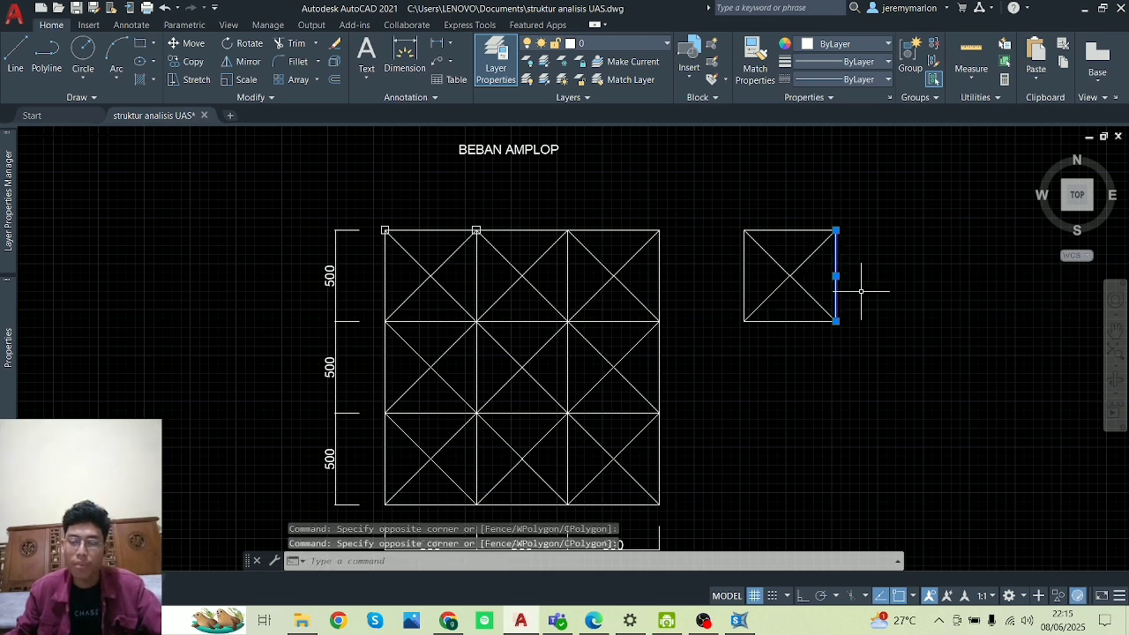
pyautogui.press('Escape')
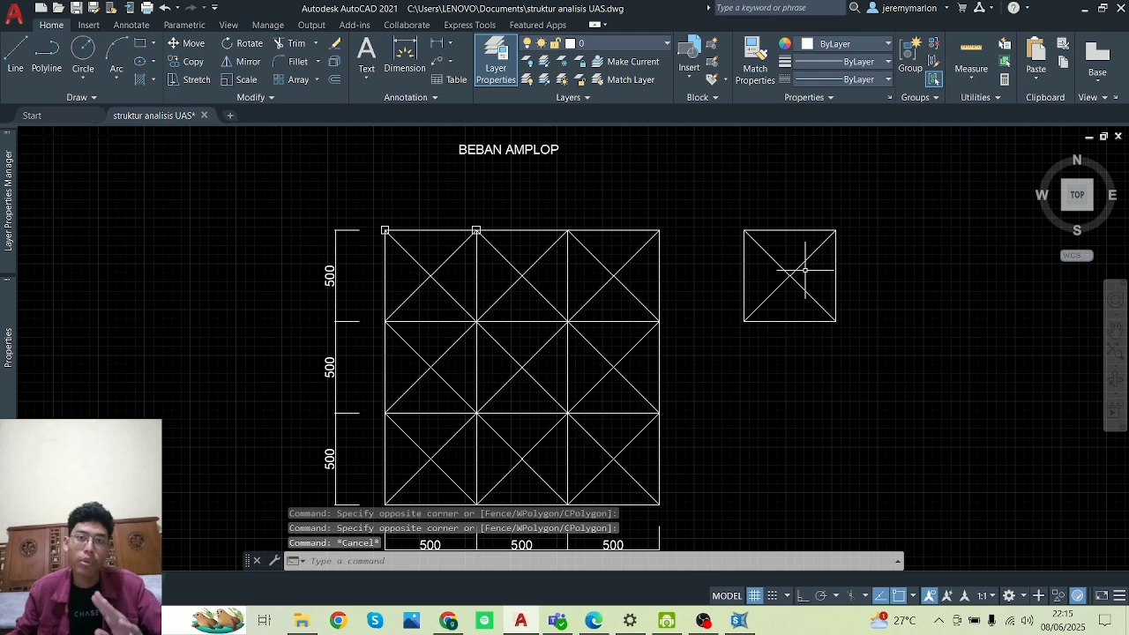
# - Return to SAP2000 and set the absolute distances of load points 2 and 3 to 2,5 m and 5 m
pyautogui.click(1083, 9)
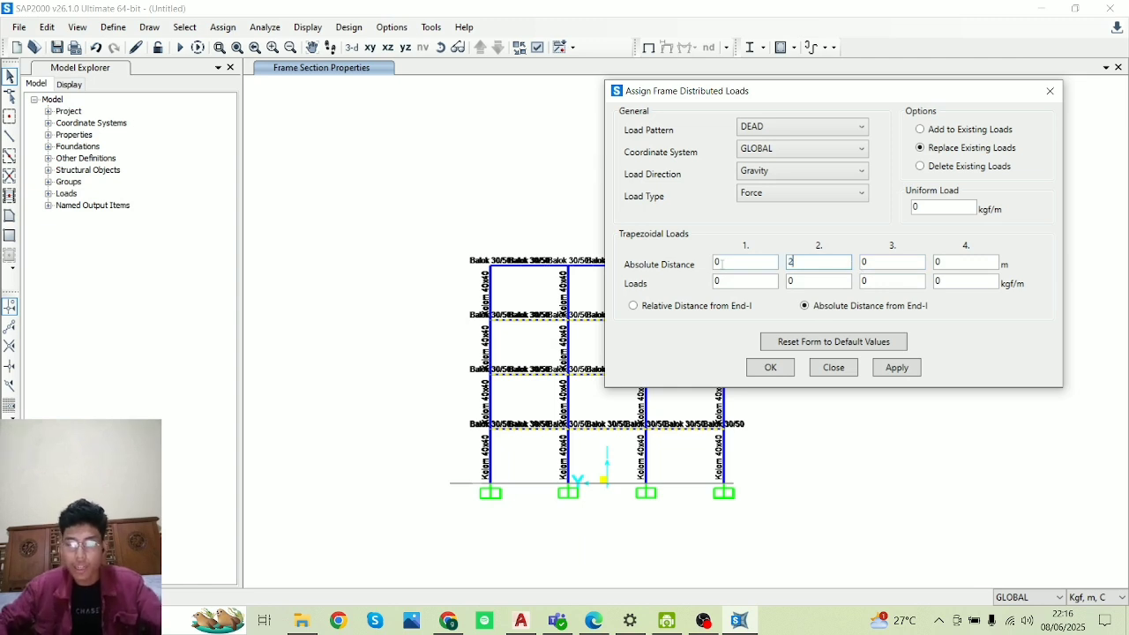
pyautogui.press('Tab')
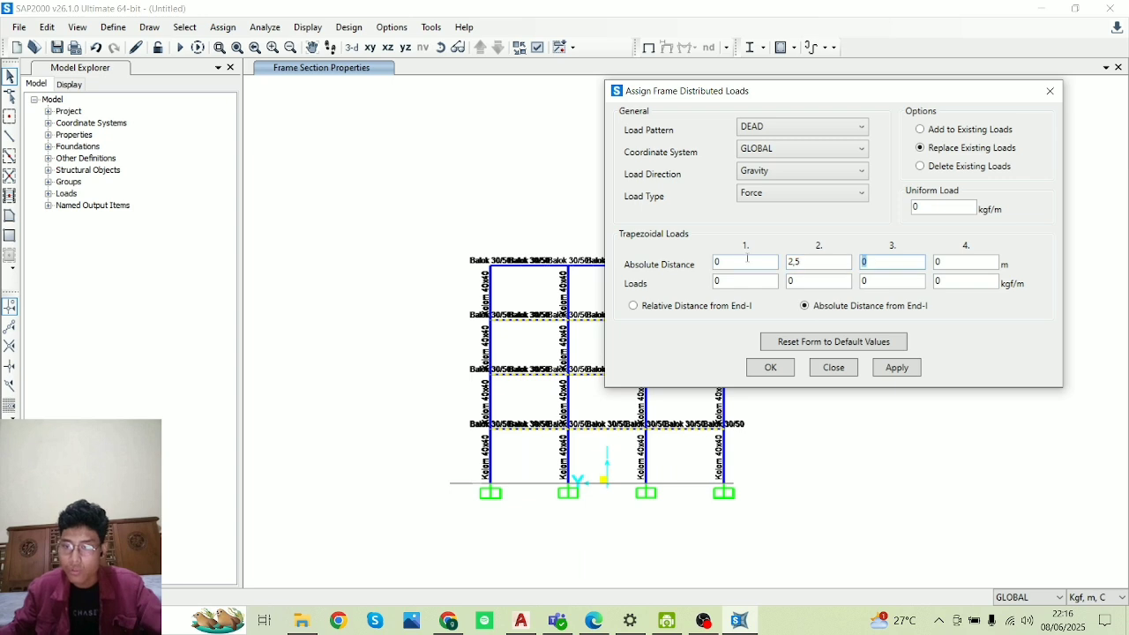
pyautogui.click(812, 282)
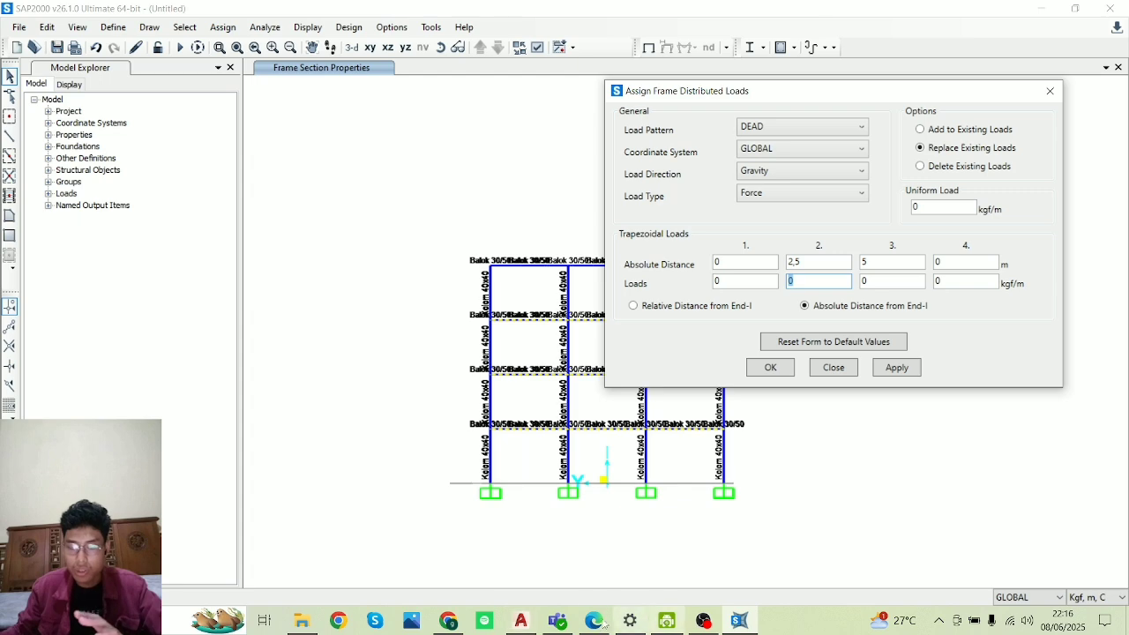
# - Switch to AutoCAD and read the dead load total in the DATA PEMBEBANAN PLAT LANTAI calculation
pyautogui.click(520, 621)
pyautogui.scroll(-6, 750, 342)
pyautogui.scroll(8, 723, 348)
pyautogui.moveTo(747, 342)
pyautogui.mouseDown(button='middle')
pyautogui.moveTo(747, 457)
pyautogui.moveTo(789, 509)
pyautogui.mouseUp(button='middle')
pyautogui.scroll(-2, 790, 509)
pyautogui.moveTo(796, 449); pyautogui.dragTo(621, 459, button='middle')
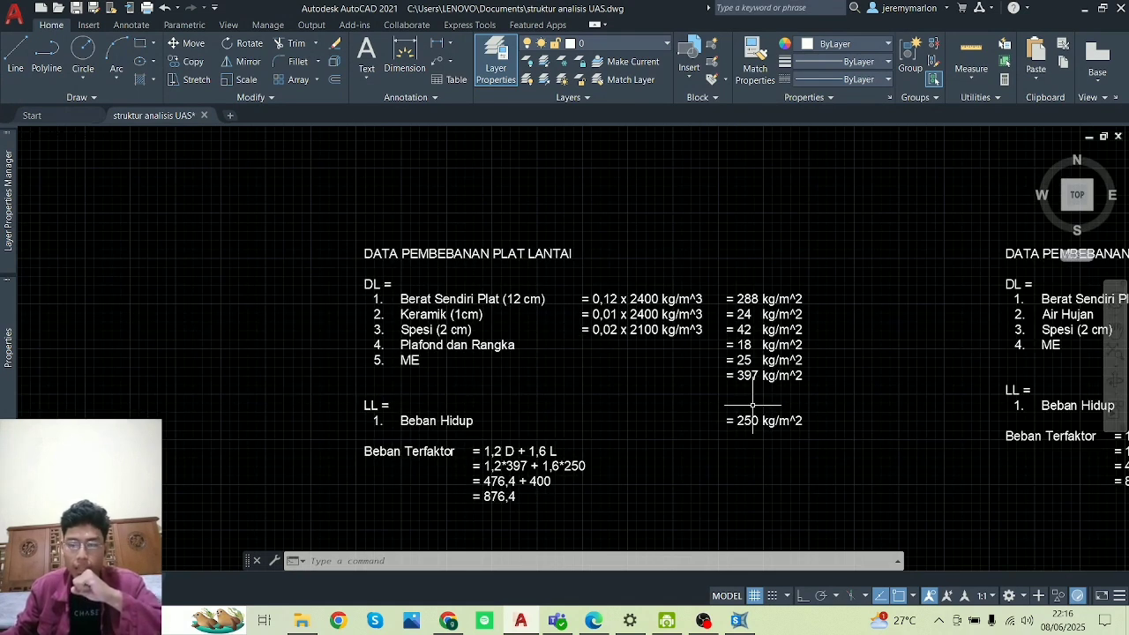
# - Return to SAP2000 and apply a DEAD load of 397 kgf/m at point 2 to the selected floor beams
pyautogui.click(1085, 7)
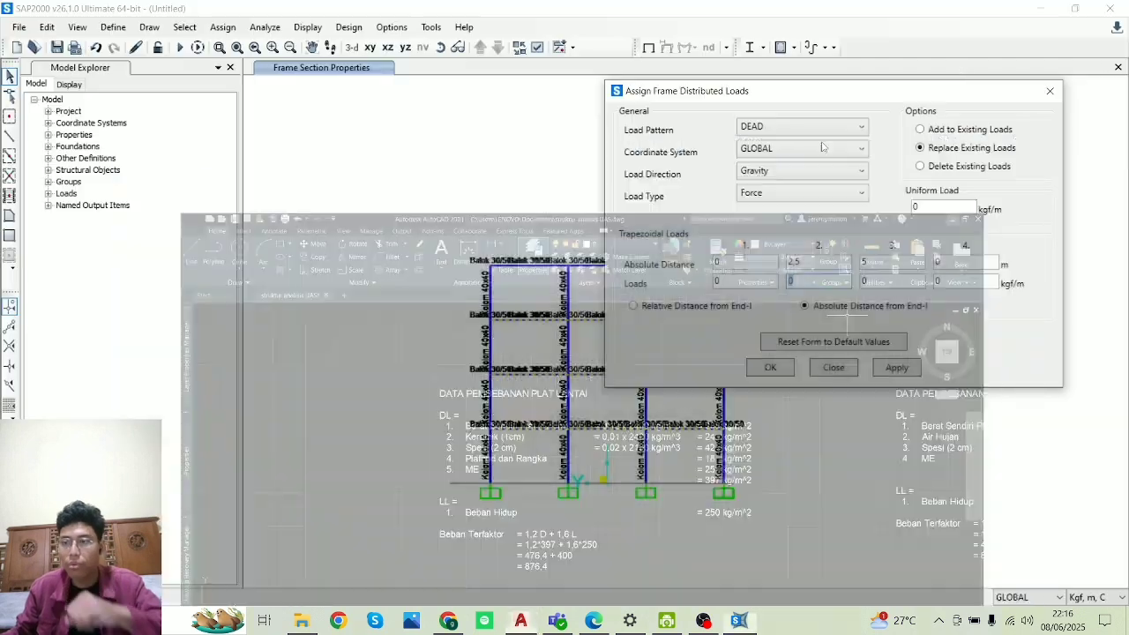
pyautogui.write('397')
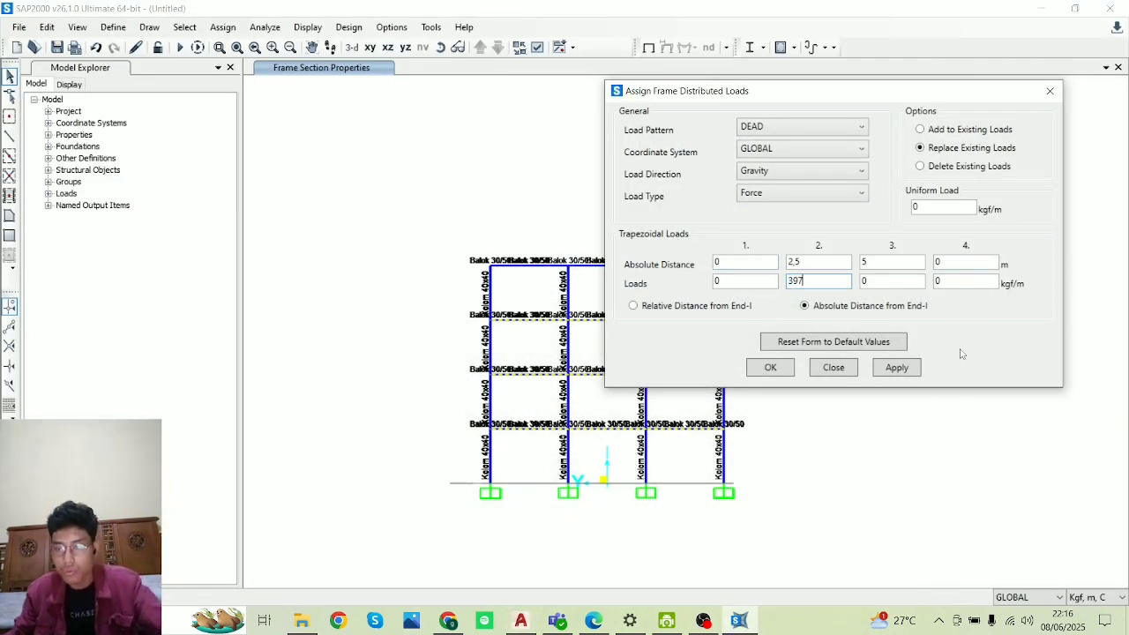
pyautogui.click(897, 368)
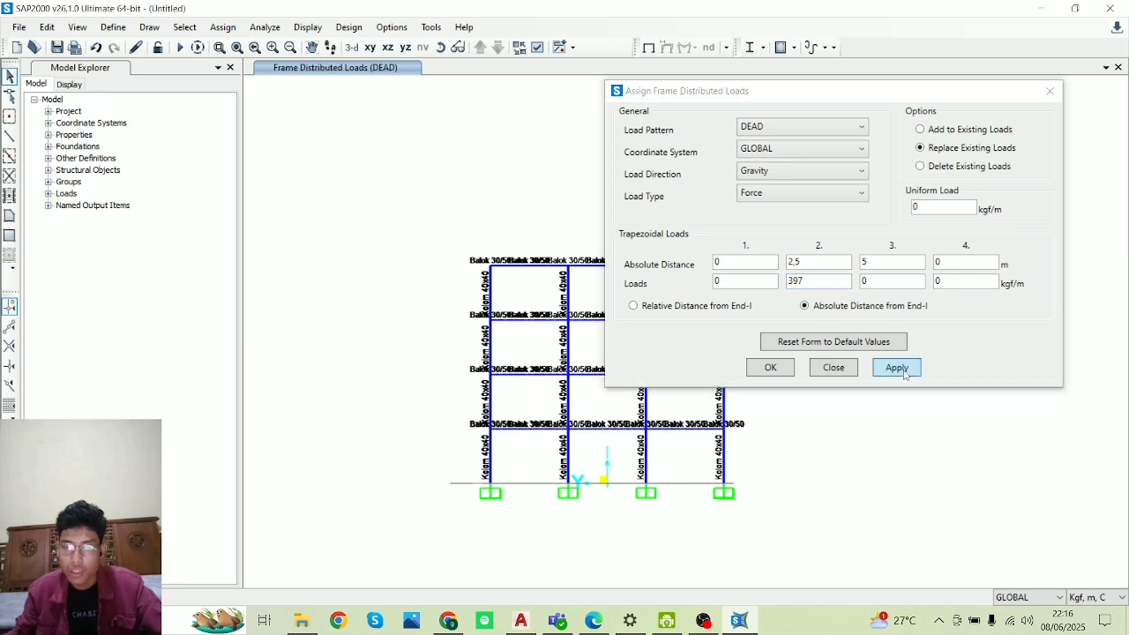
# - Inspect the triangular dead loads on the floor beams up close and in the side view
pyautogui.scroll(6, 533, 385)
pyautogui.moveTo(536, 388); pyautogui.dragTo(232, 410, button='middle')
pyautogui.scroll(-6, 347, 424)
pyautogui.moveTo(389, 427); pyautogui.dragTo(490, 440, button='middle')
pyautogui.click(440, 46)
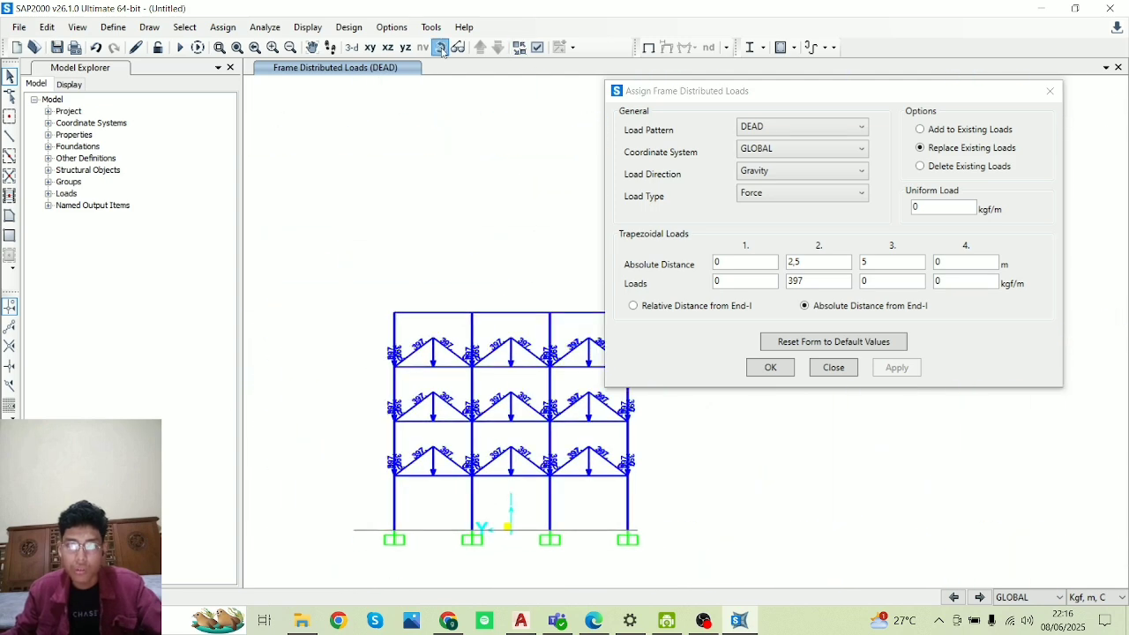
pyautogui.moveTo(361, 390)
pyautogui.mouseDown()
pyautogui.moveTo(734, 369)
pyautogui.moveTo(494, 395)
pyautogui.moveTo(247, 403)
pyautogui.moveTo(354, 389)
pyautogui.mouseUp()
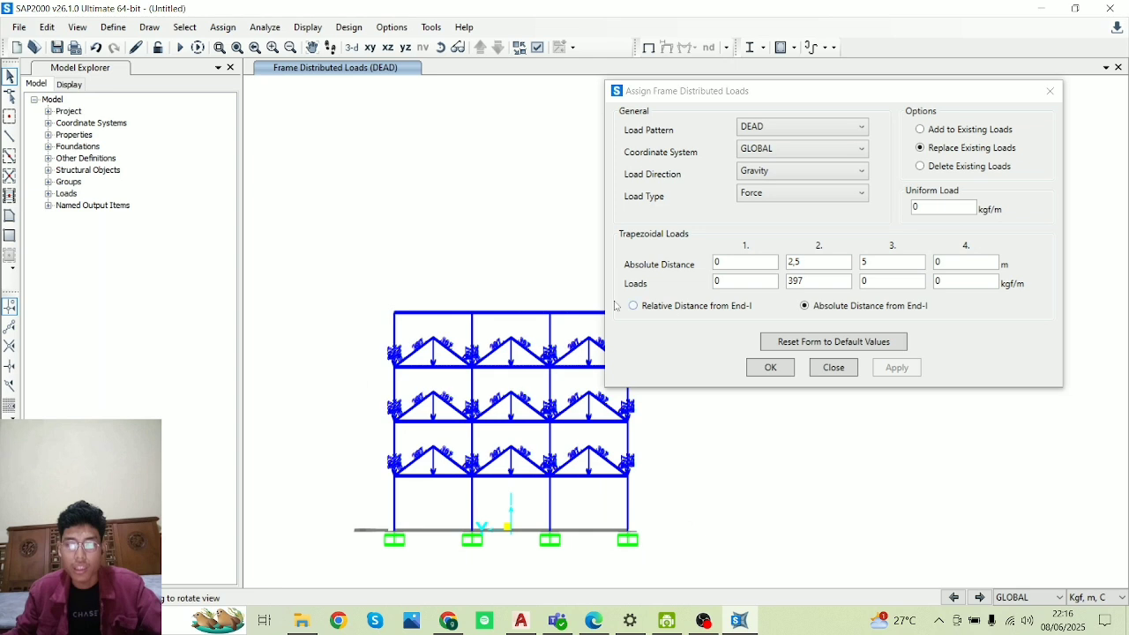
# - Switch to AutoCAD and examine how the slab triangles on both sides load the highlighted interior beam line in the BEBAN AMPLOP plan
pyautogui.click(521, 621)
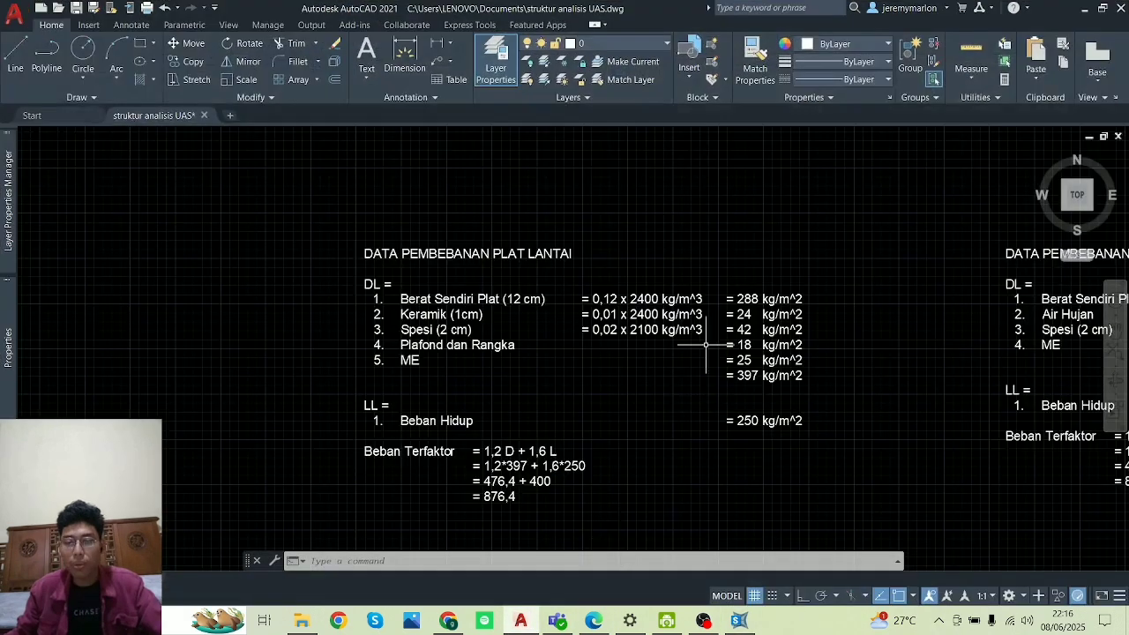
pyautogui.scroll(-5, 700, 337)
pyautogui.scroll(7, 638, 499)
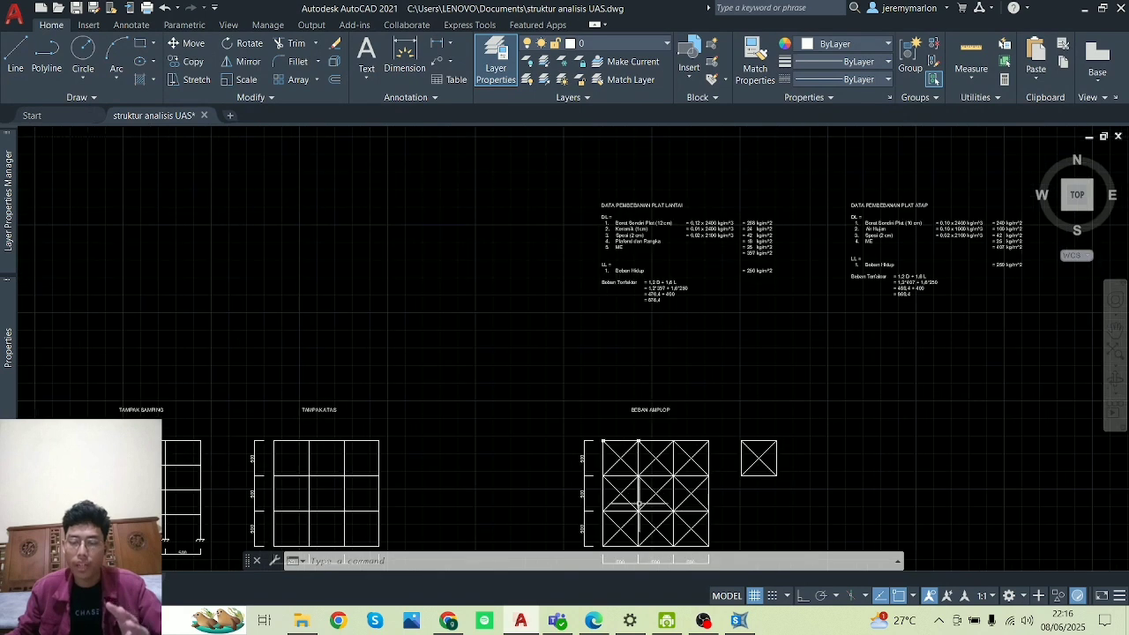
pyautogui.click(605, 191)
pyautogui.click(620, 380)
pyautogui.click(596, 353)
pyautogui.click(621, 497)
pyautogui.click(596, 470)
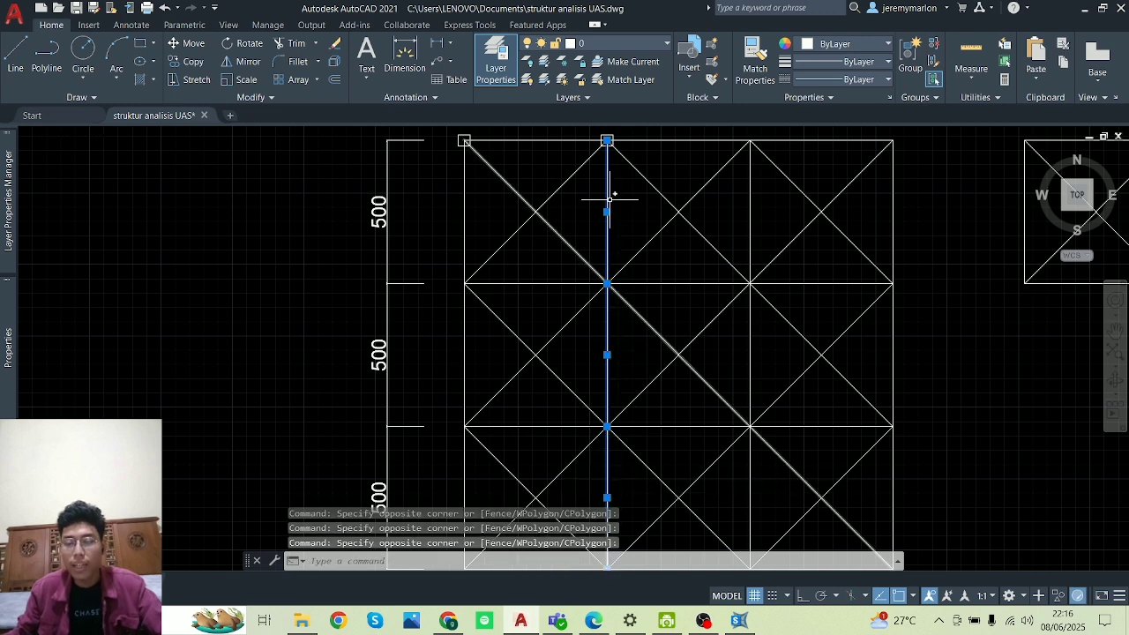
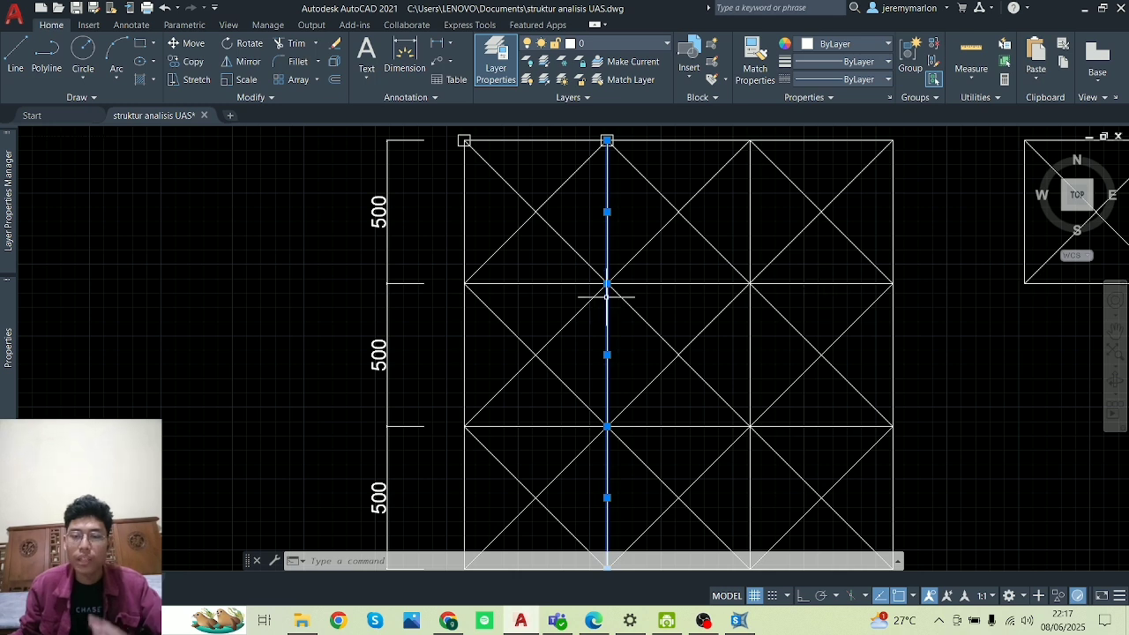
# - Return to SAP2000 and turn the frame to a top plan view
pyautogui.click(741, 621)
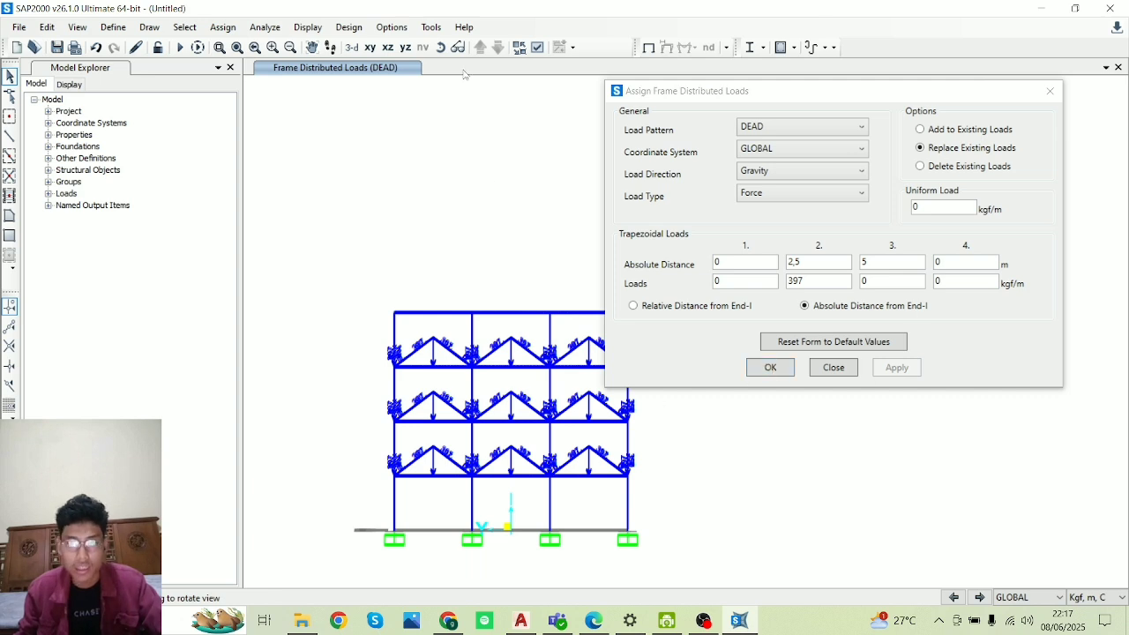
pyautogui.moveTo(486, 221); pyautogui.dragTo(503, 498)
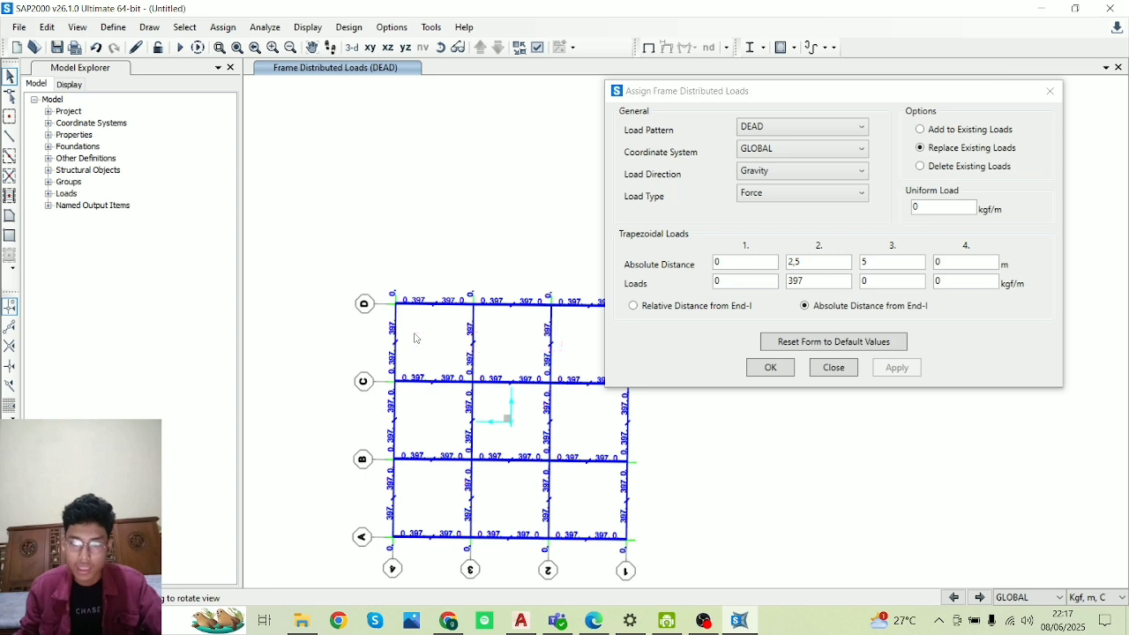
pyautogui.moveTo(560, 343); pyautogui.dragTo(414, 335)
pyautogui.moveTo(580, 436); pyautogui.dragTo(444, 422)
pyautogui.moveTo(532, 513); pyautogui.dragTo(431, 498)
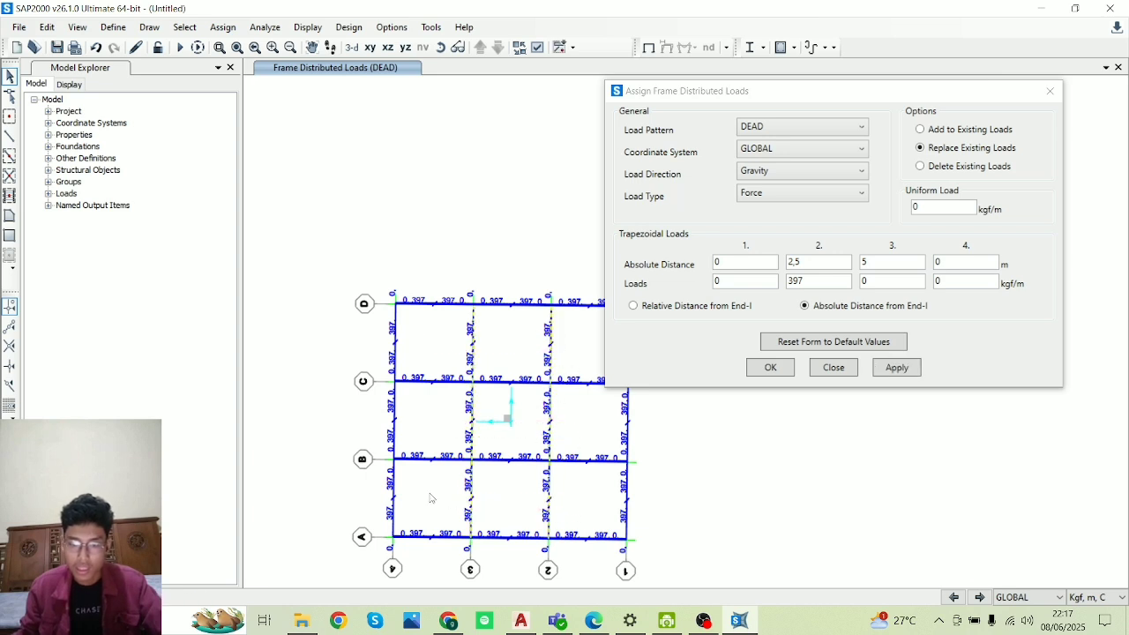
pyautogui.moveTo(479, 302); pyautogui.dragTo(478, 295)
pyautogui.hotkey('ctrl', 'q')
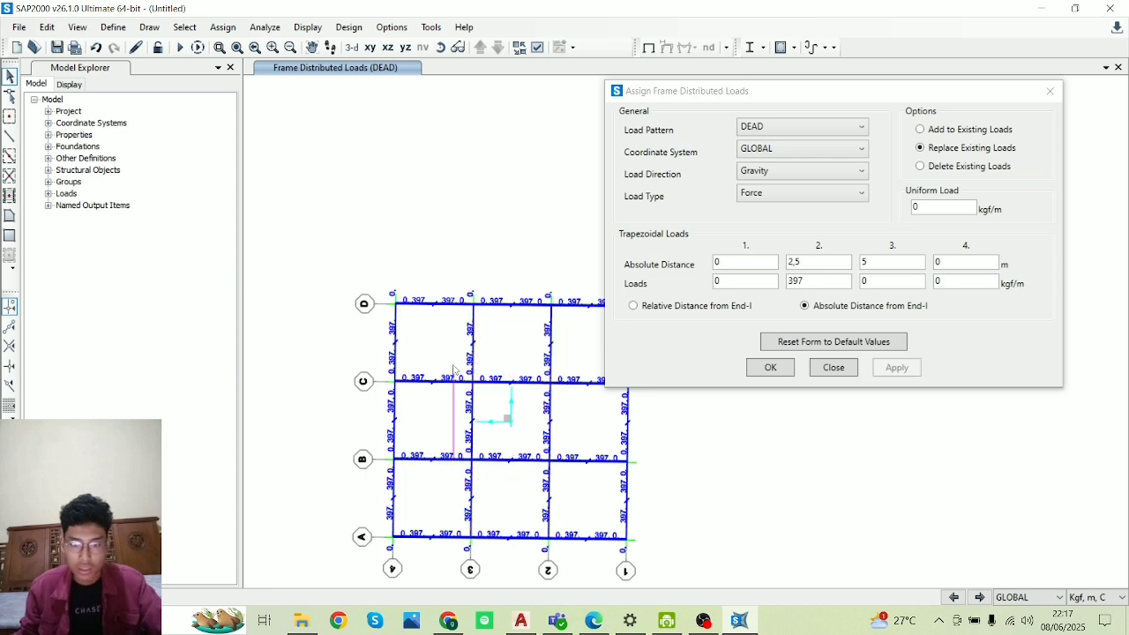
# - Select the interior beams along grids 2, 3, B and C in plan and apply the 397 kgf/m DEAD load, replacing existing loads
pyautogui.moveTo(453, 371); pyautogui.dragTo(448, 473)
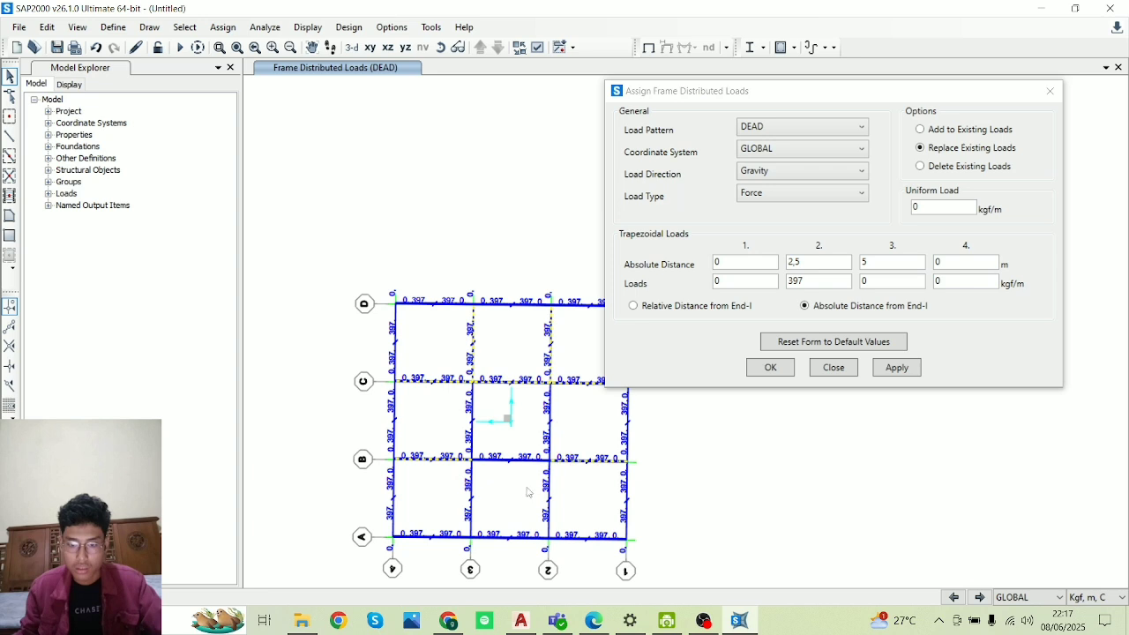
pyautogui.moveTo(491, 430); pyautogui.dragTo(444, 417)
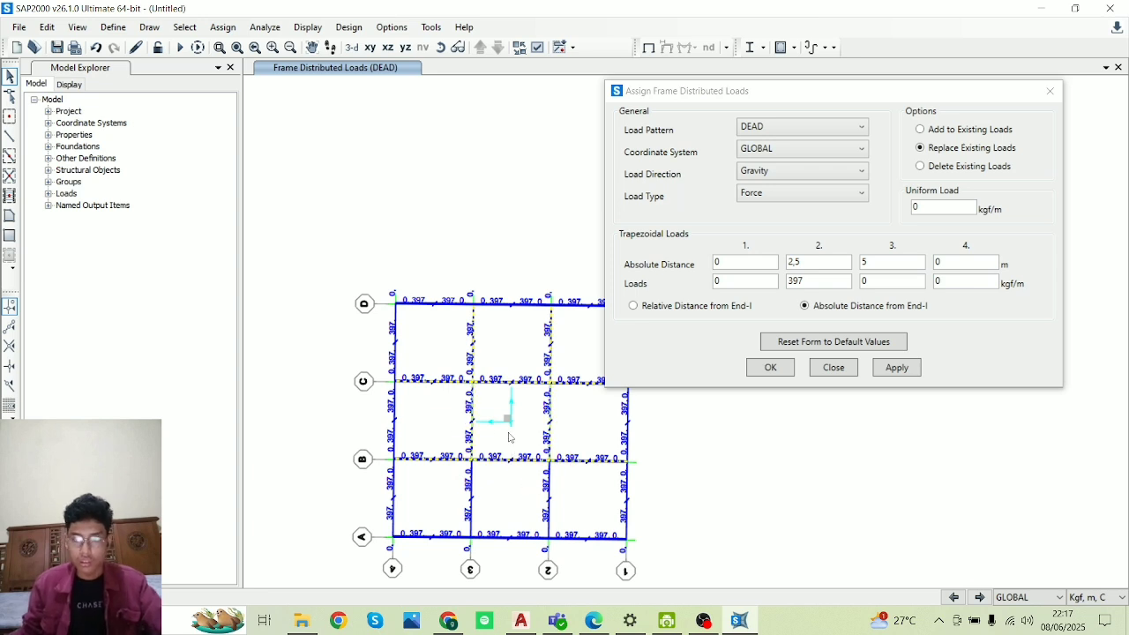
pyautogui.moveTo(457, 496); pyautogui.dragTo(494, 506)
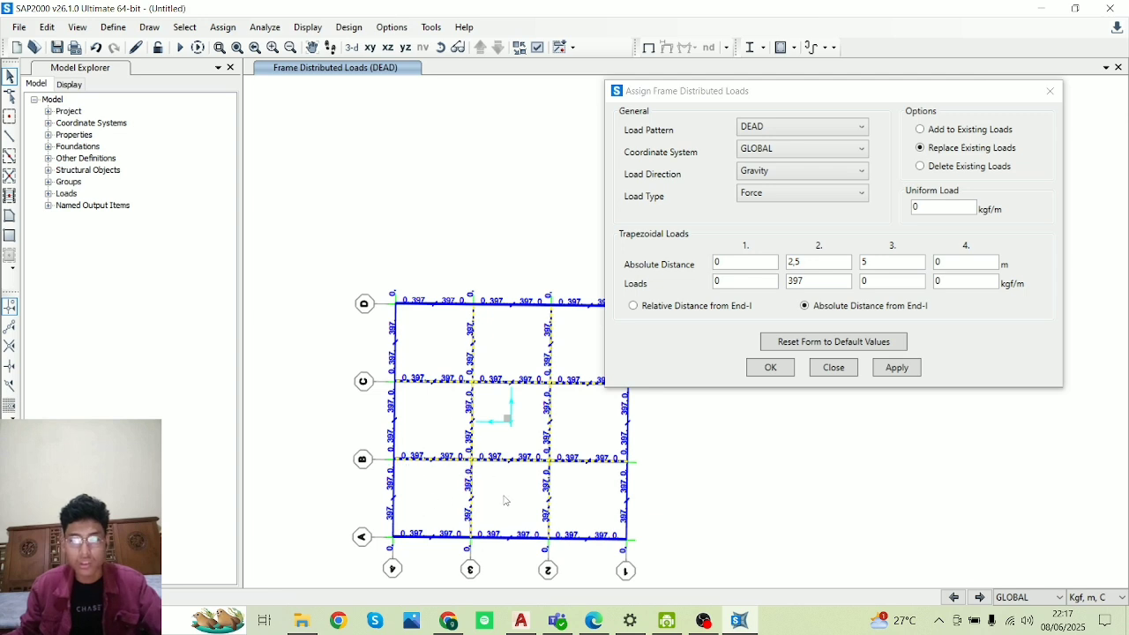
pyautogui.moveTo(594, 460); pyautogui.dragTo(553, 379, button='middle')
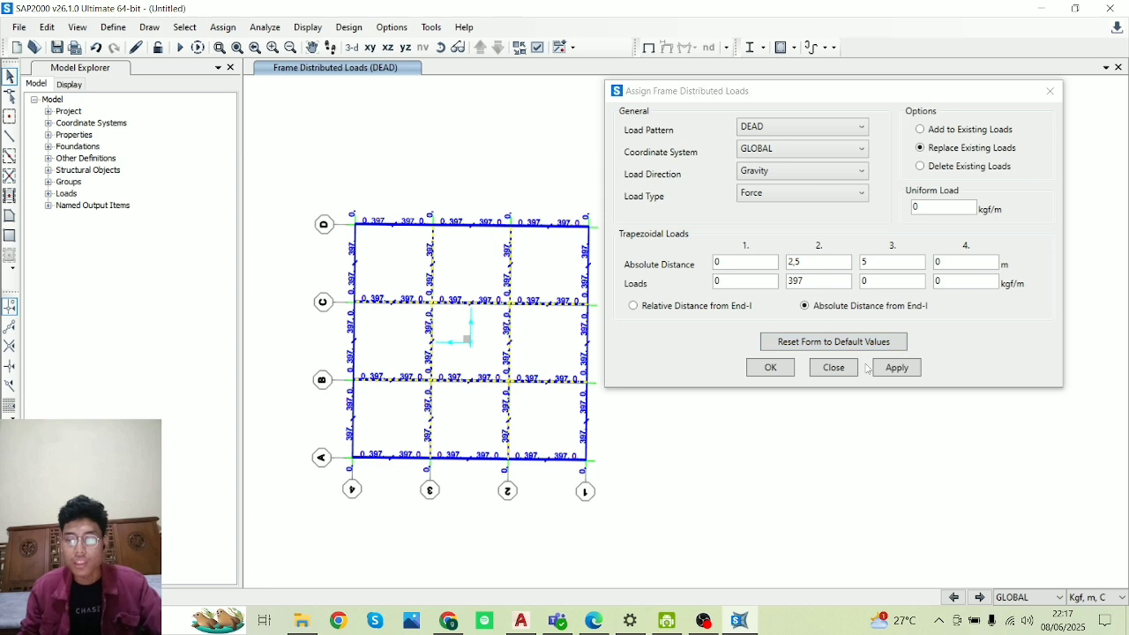
pyautogui.click(913, 374)
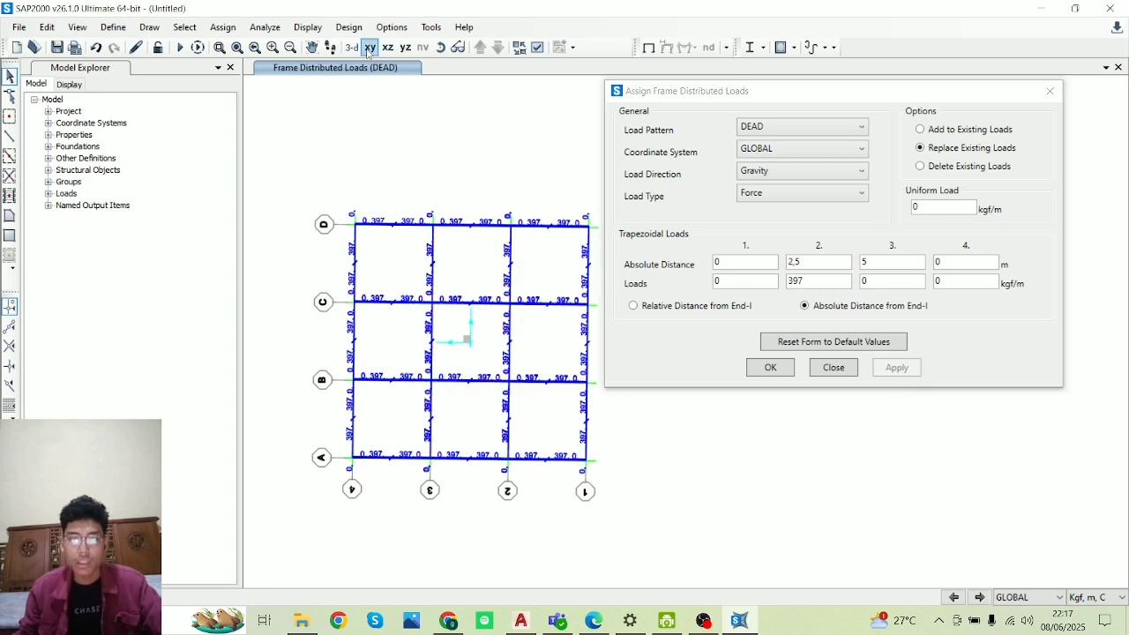
# - Inspect the distributed loads on the roof and floor beams from the side and at an oblique angle
pyautogui.click(440, 47)
pyautogui.moveTo(487, 460); pyautogui.dragTo(492, 207)
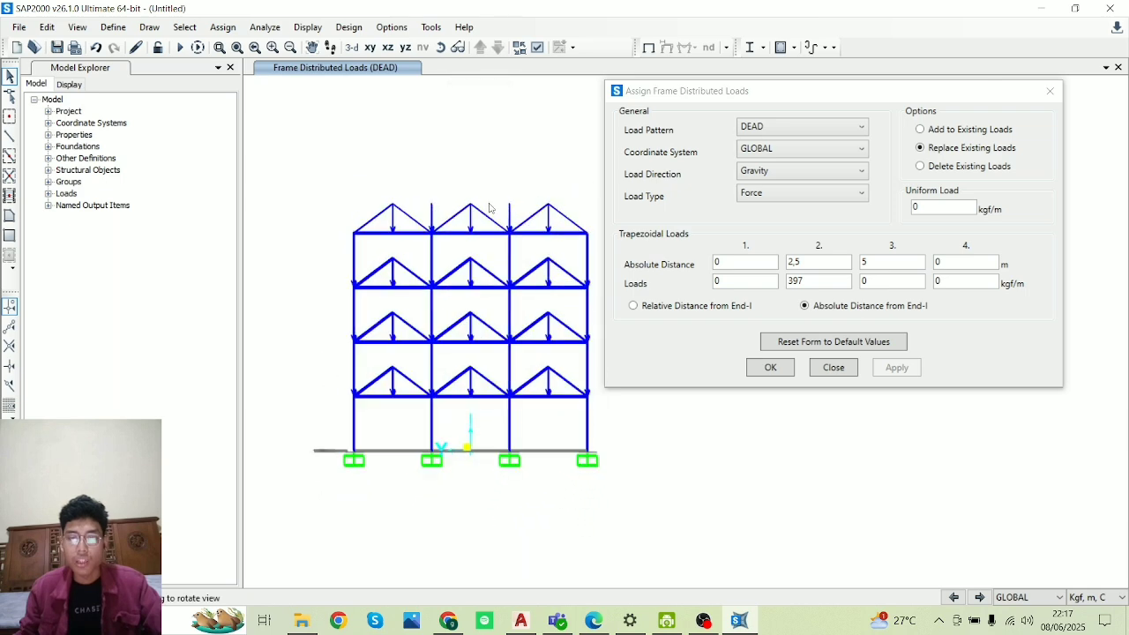
pyautogui.scroll(5, 462, 275)
pyautogui.scroll(3, 465, 278)
pyautogui.scroll(-3, 522, 401)
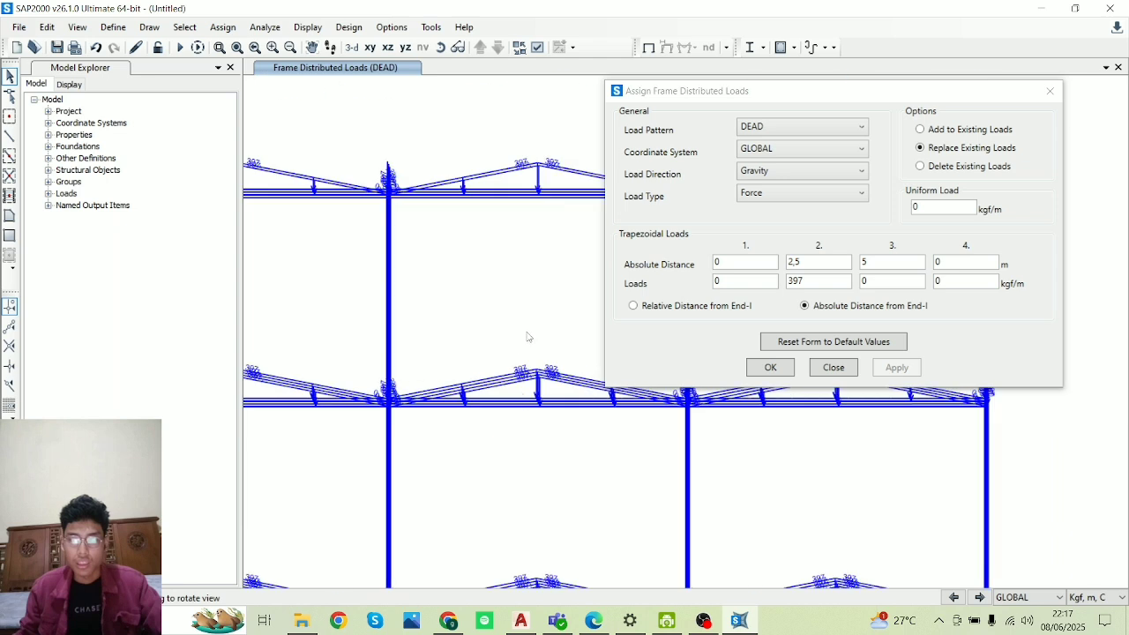
pyautogui.click(441, 48)
pyautogui.moveTo(521, 381); pyautogui.dragTo(556, 445)
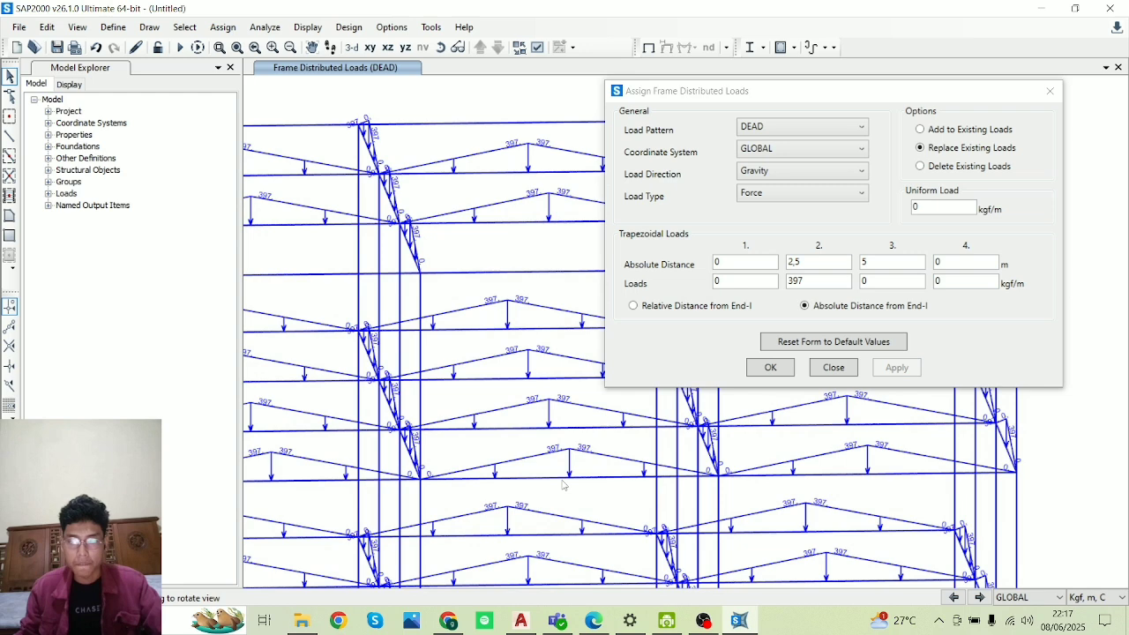
# - Turn the frame back to a top plan view showing the whole grid
pyautogui.click(440, 48)
pyautogui.moveTo(482, 157); pyautogui.dragTo(456, 577)
pyautogui.scroll(-5, 453, 444)
pyautogui.moveTo(473, 341); pyautogui.dragTo(477, 418)
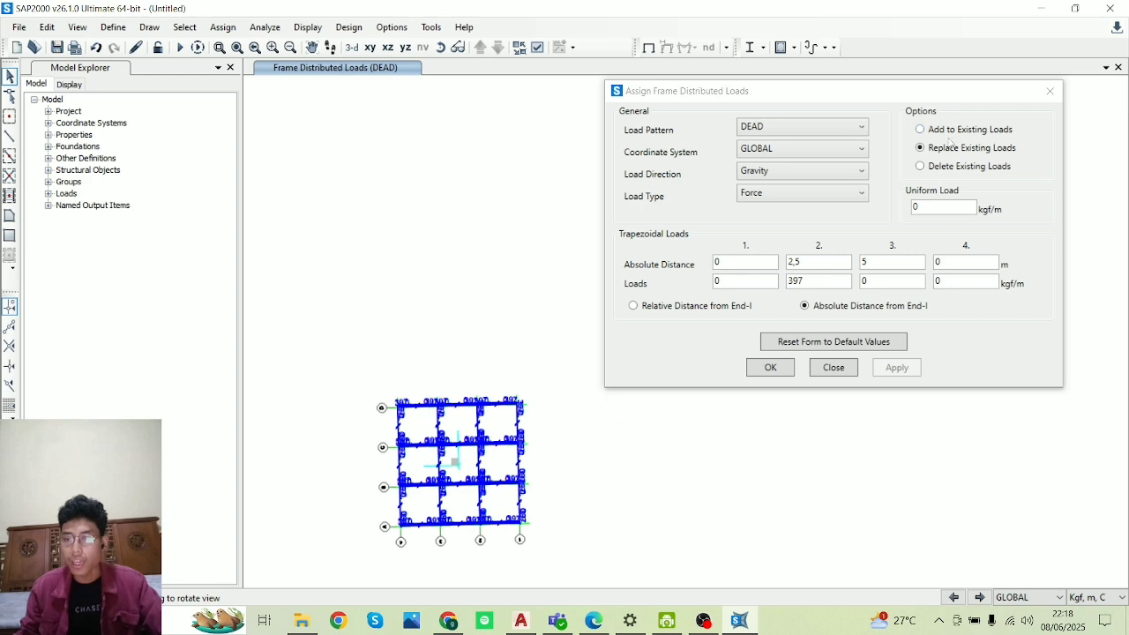
# - Select the interior beams along grids 2, 3, B and C in plan and add another 397 kgf/m DEAD load to the existing loads
pyautogui.scroll(3, 423, 507)
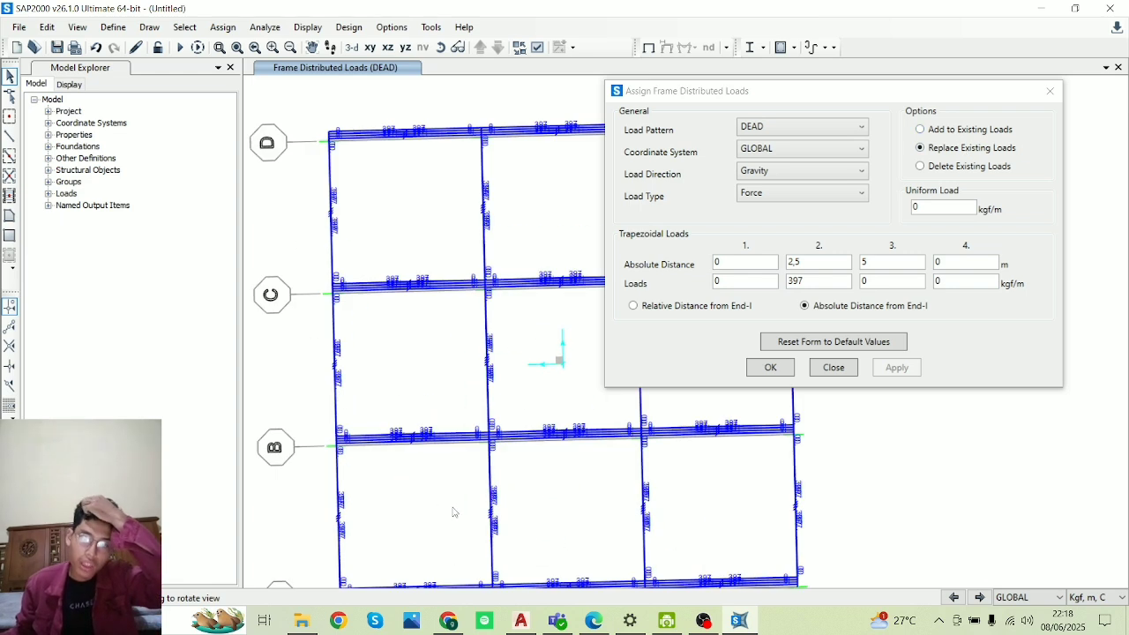
pyautogui.moveTo(453, 511); pyautogui.dragTo(400, 224)
pyautogui.moveTo(567, 477); pyautogui.dragTo(535, 177)
pyautogui.moveTo(542, 364); pyautogui.dragTo(408, 386, button='middle')
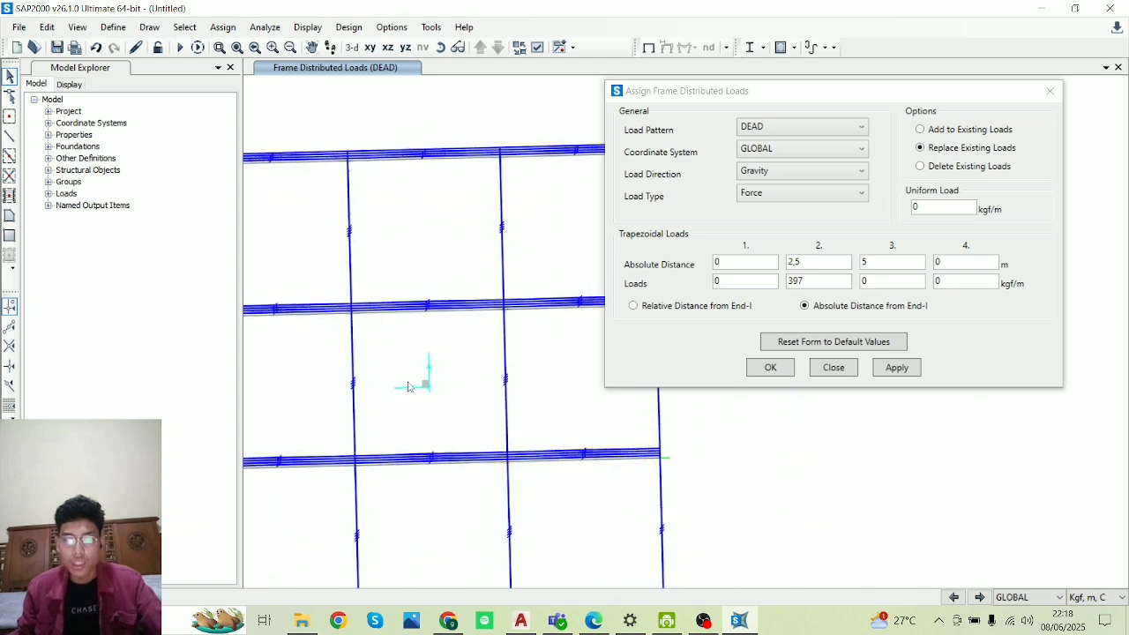
pyautogui.moveTo(537, 250); pyautogui.dragTo(537, 248)
pyautogui.moveTo(527, 226); pyautogui.dragTo(319, 205)
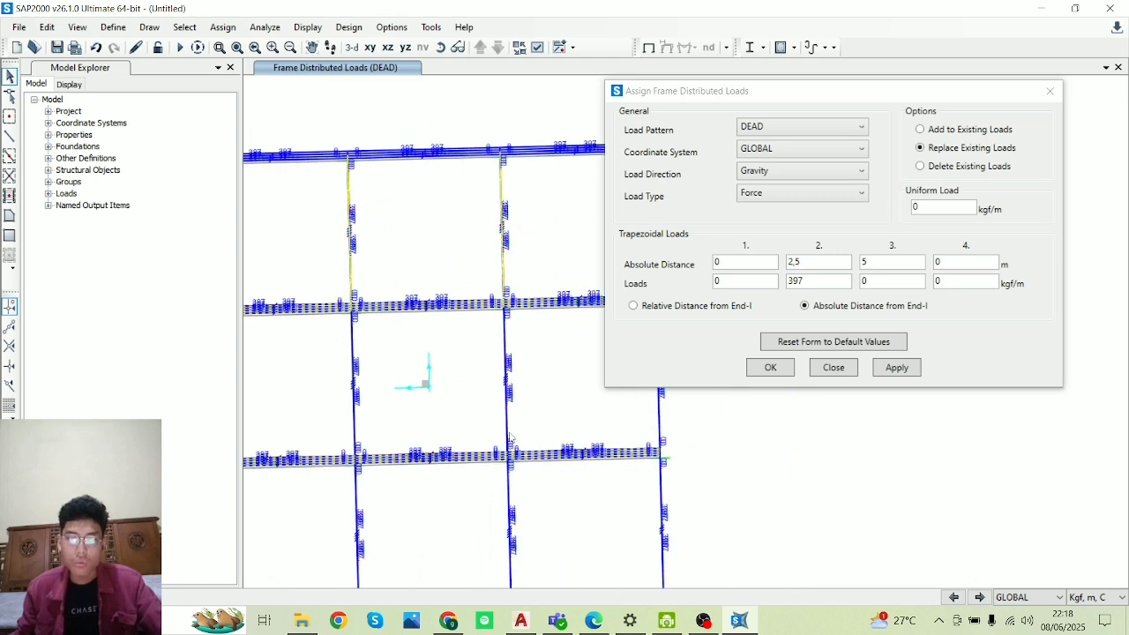
pyautogui.moveTo(404, 391); pyautogui.dragTo(333, 406)
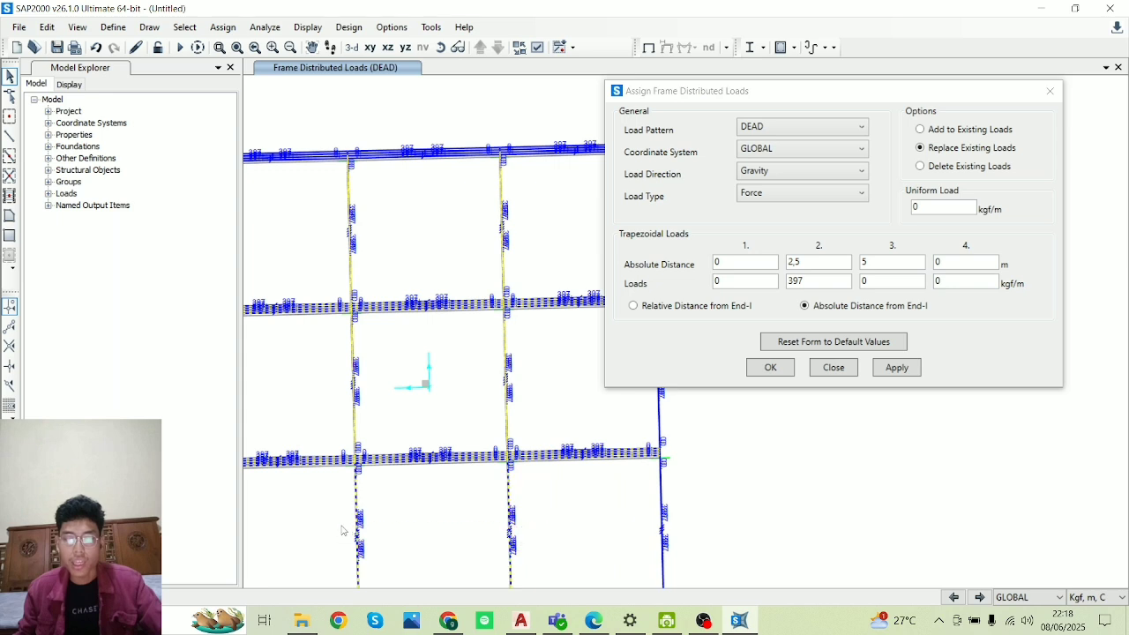
pyautogui.click(921, 130)
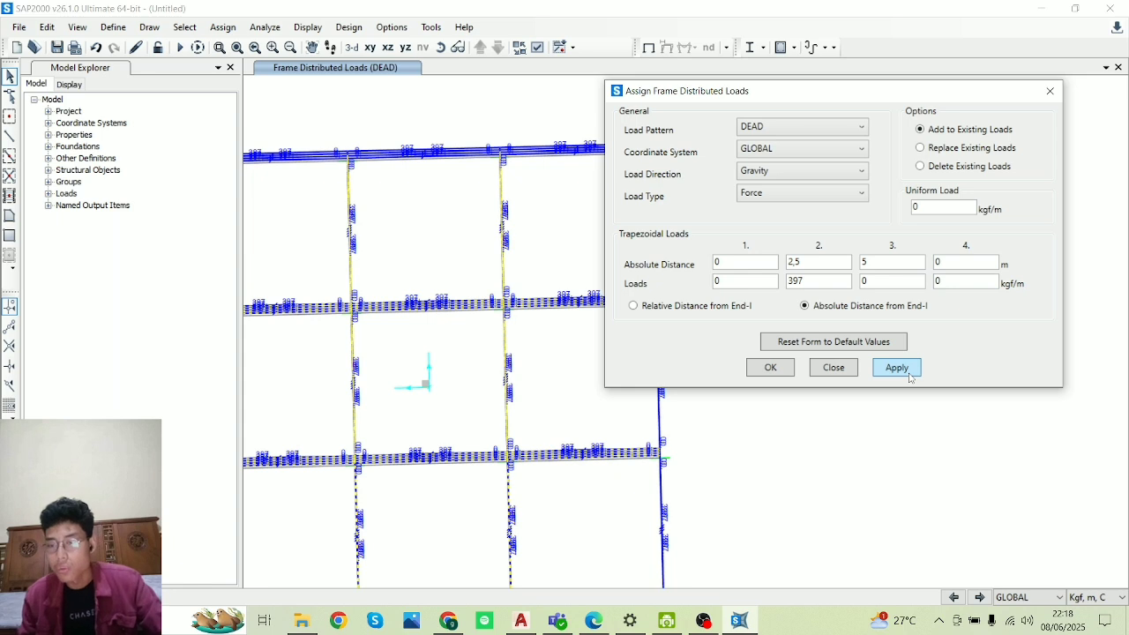
pyautogui.click(897, 367)
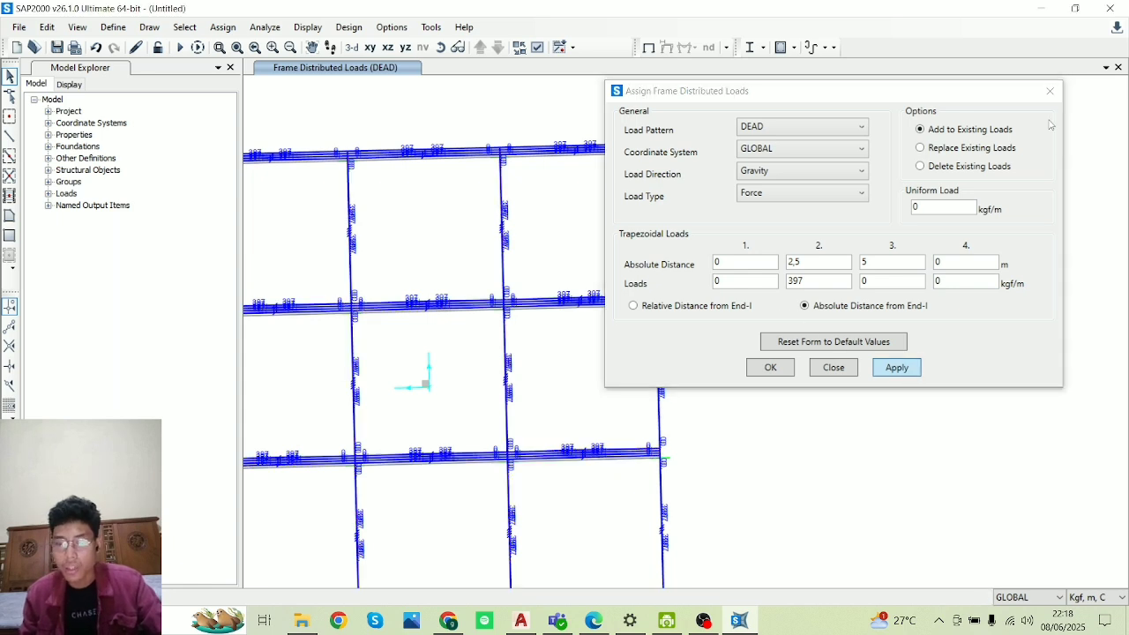
# - Inspect the distributed loads on the interior and perimeter beams in 3D and from the side, then close the load assignment
pyautogui.moveTo(419, 509); pyautogui.dragTo(466, 380, button='middle')
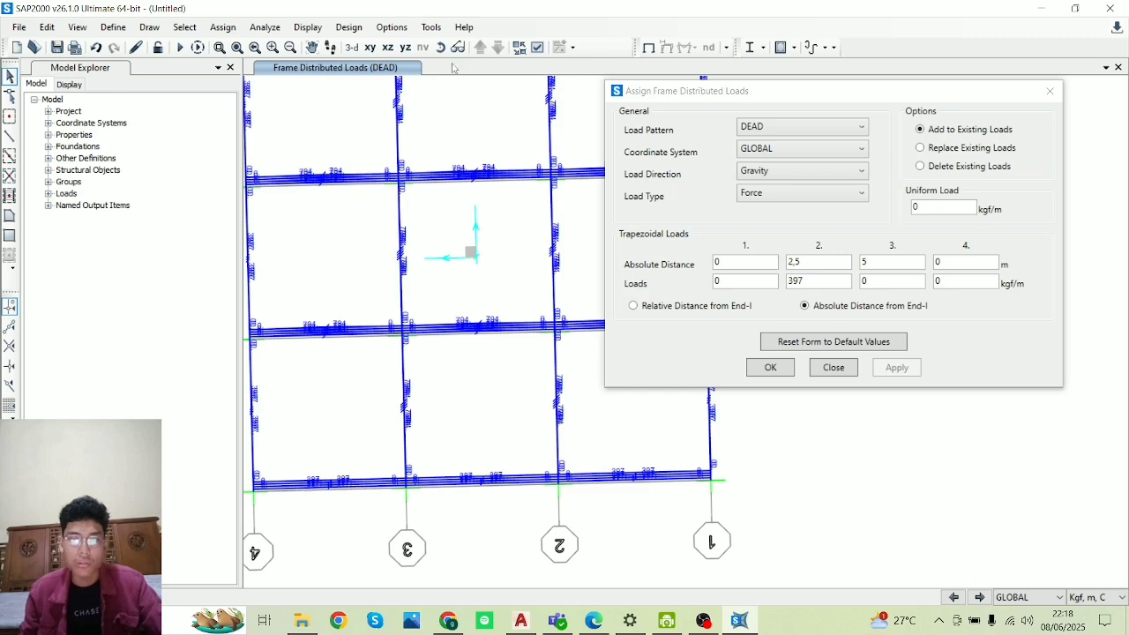
pyautogui.moveTo(419, 367); pyautogui.dragTo(352, 375)
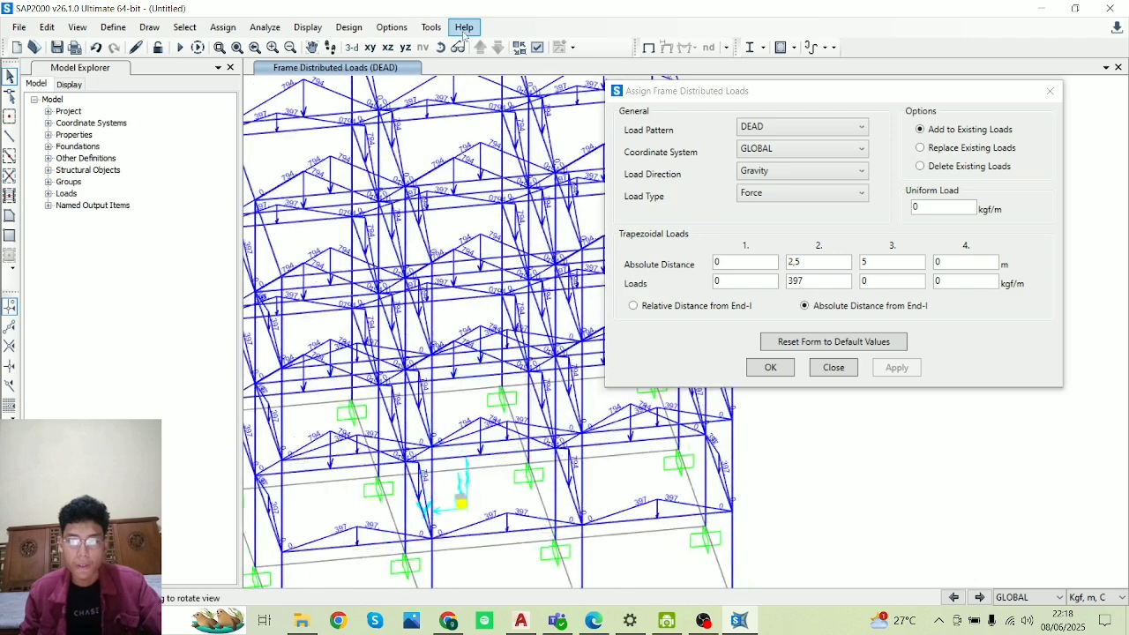
pyautogui.moveTo(461, 300); pyautogui.dragTo(460, 195)
pyautogui.scroll(2, 461, 196)
pyautogui.scroll(2, 476, 221)
pyautogui.scroll(-1, 491, 273)
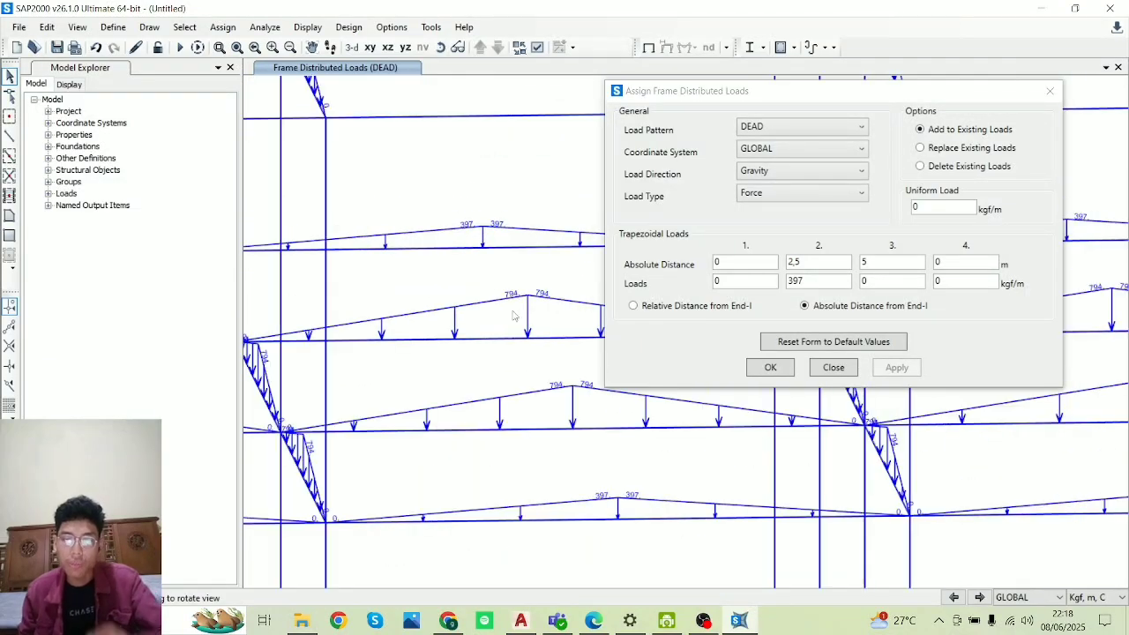
pyautogui.scroll(-3, 472, 223)
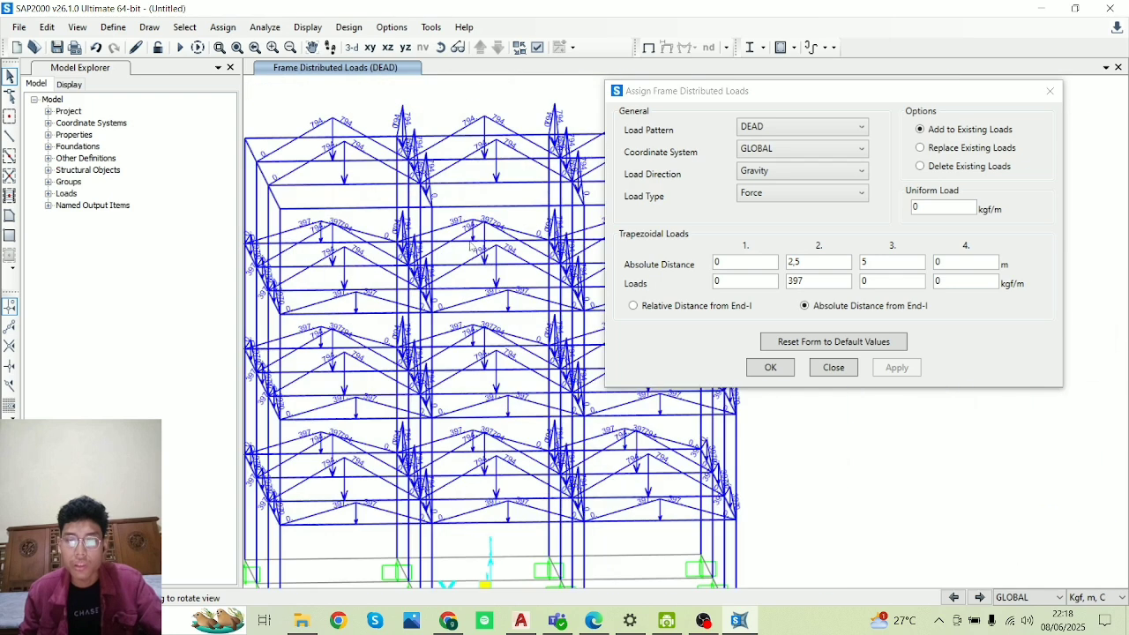
pyautogui.click(440, 48)
pyautogui.moveTo(447, 252); pyautogui.dragTo(429, 232)
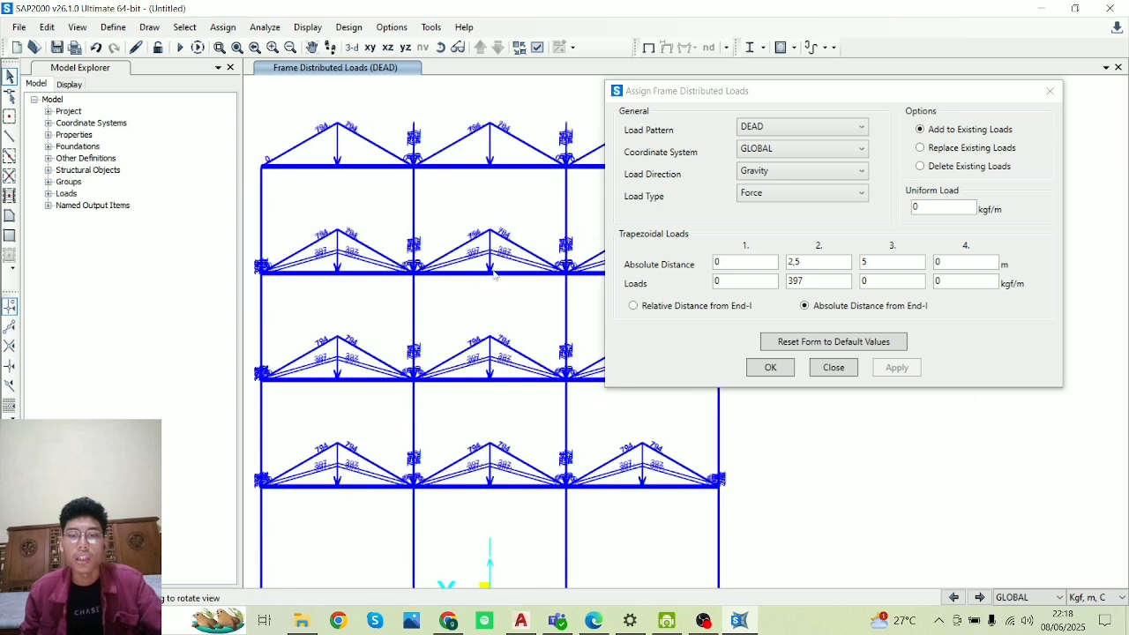
pyautogui.click(1050, 91)
# - Select all roof-level beams in both directions and delete their existing DEAD distributed loads
pyautogui.click(652, 166)
pyautogui.click(463, 166)
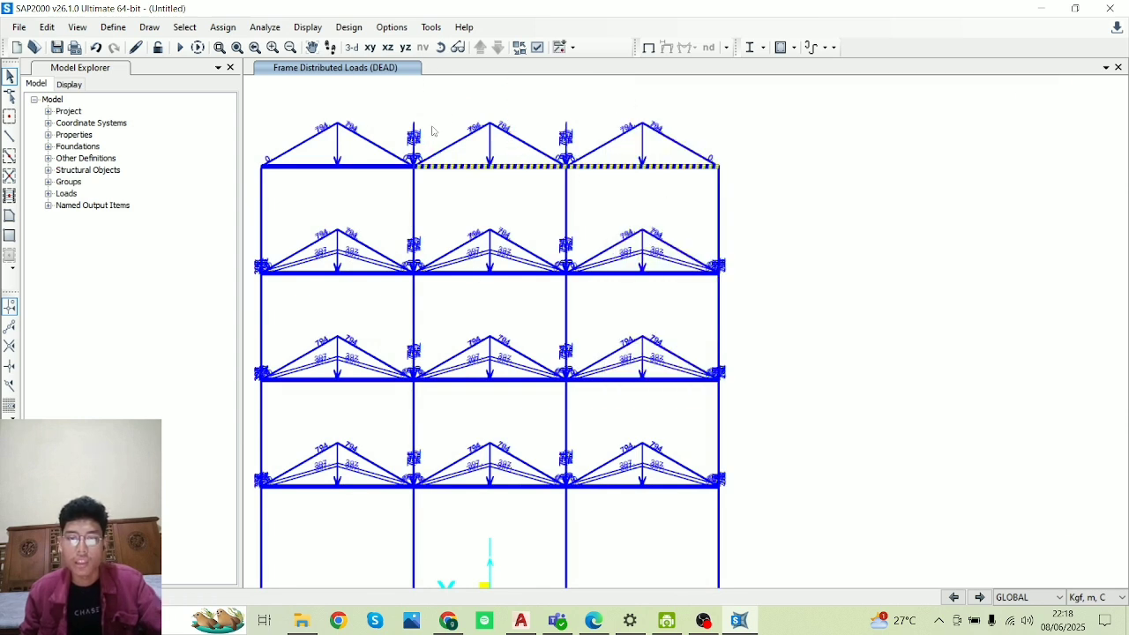
pyautogui.click(443, 49)
pyautogui.moveTo(669, 214); pyautogui.dragTo(294, 234)
pyautogui.moveTo(573, 184); pyautogui.dragTo(338, 179)
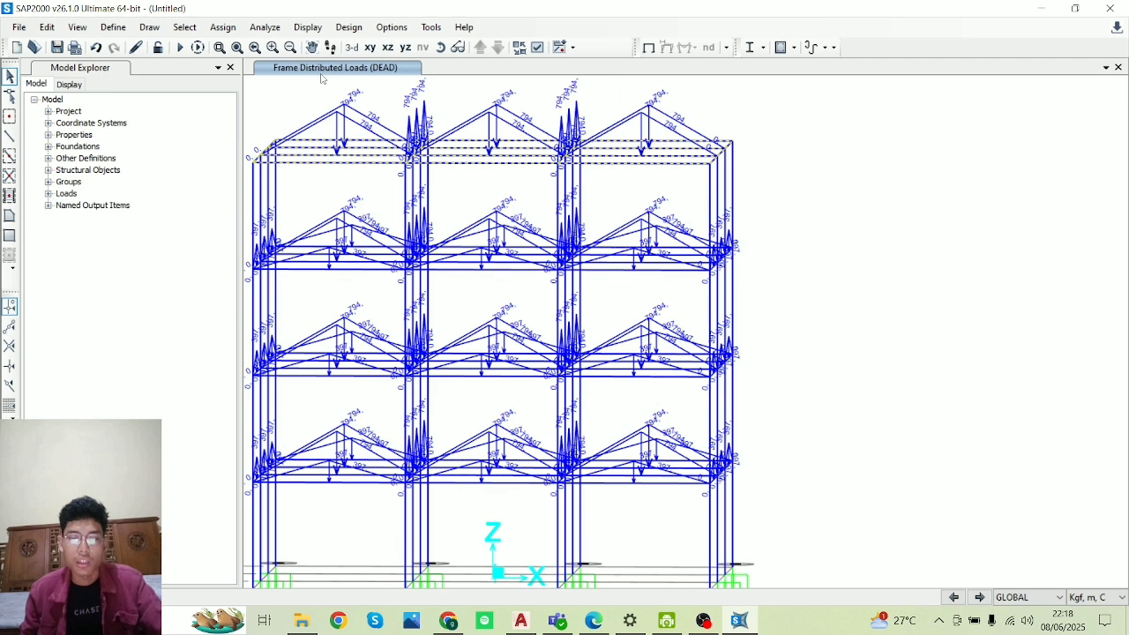
pyautogui.click(238, 29)
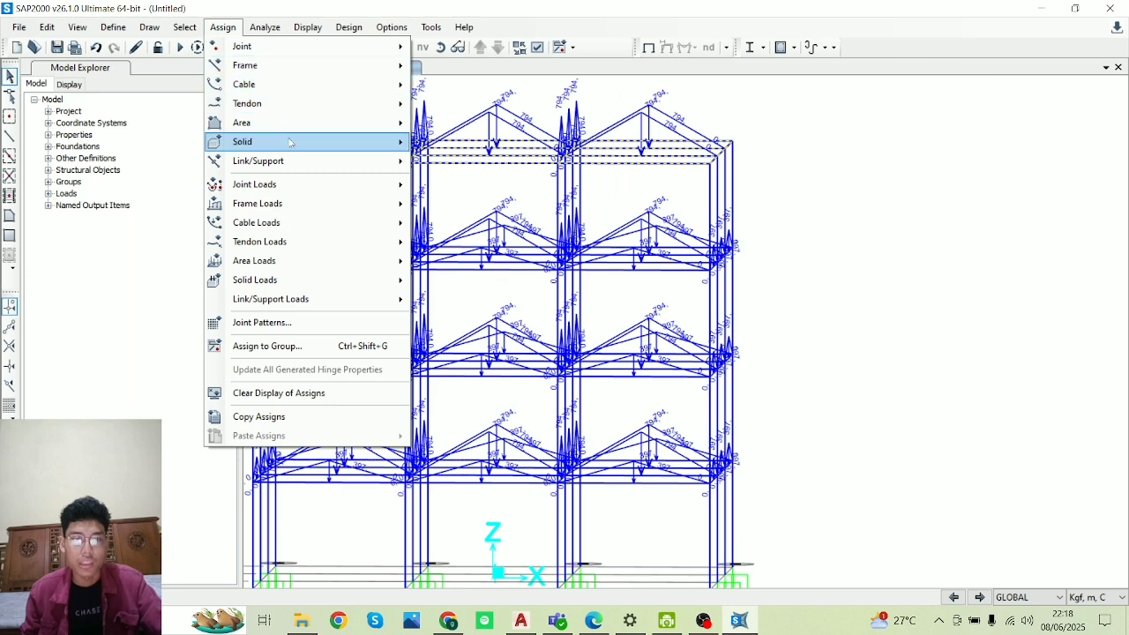
pyautogui.moveTo(277, 203)
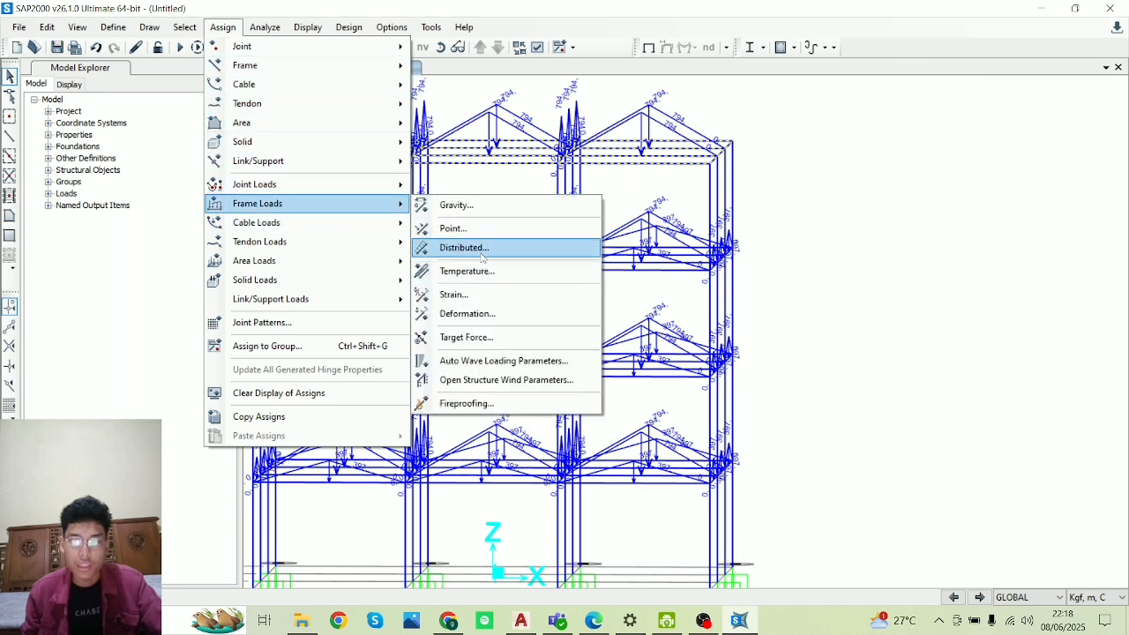
pyautogui.click(455, 247)
pyautogui.click(701, 234)
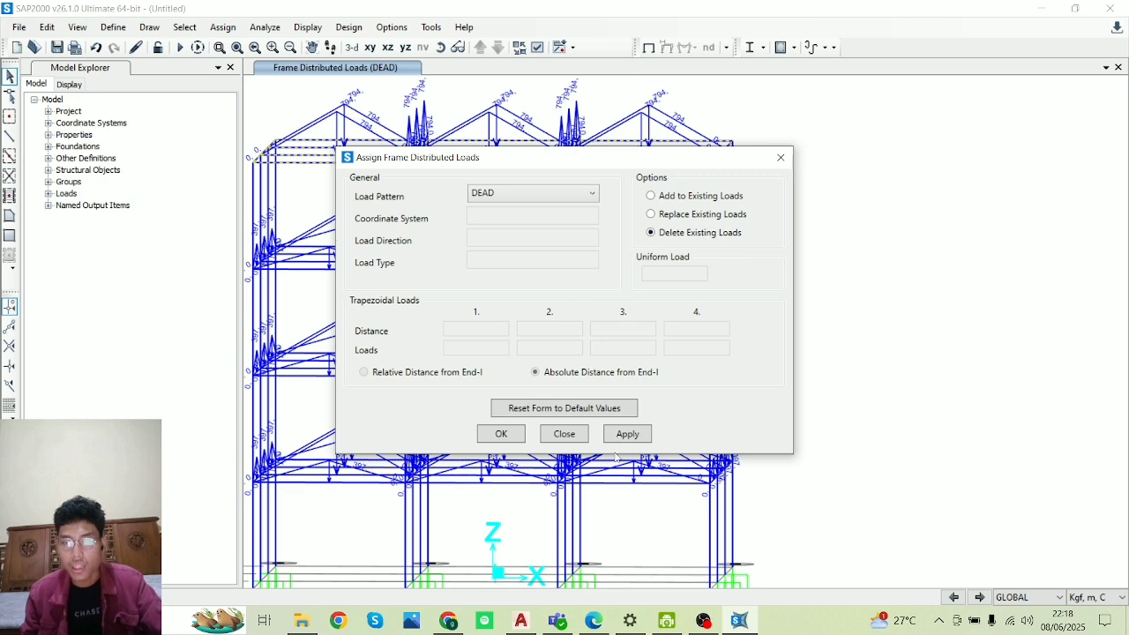
pyautogui.click(624, 441)
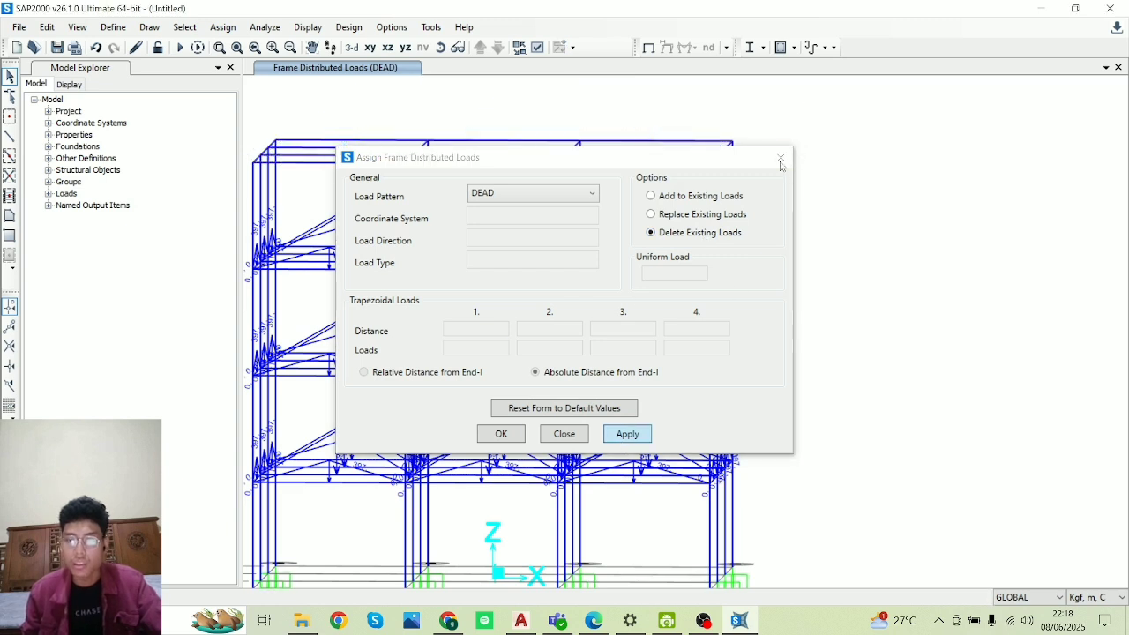
# - Select all roof-level beams in both directions again and set the load assignment to replace existing loads
pyautogui.moveTo(709, 163); pyautogui.dragTo(1071, 108)
pyautogui.scroll(-3, 567, 265)
pyautogui.scroll(5, 567, 269)
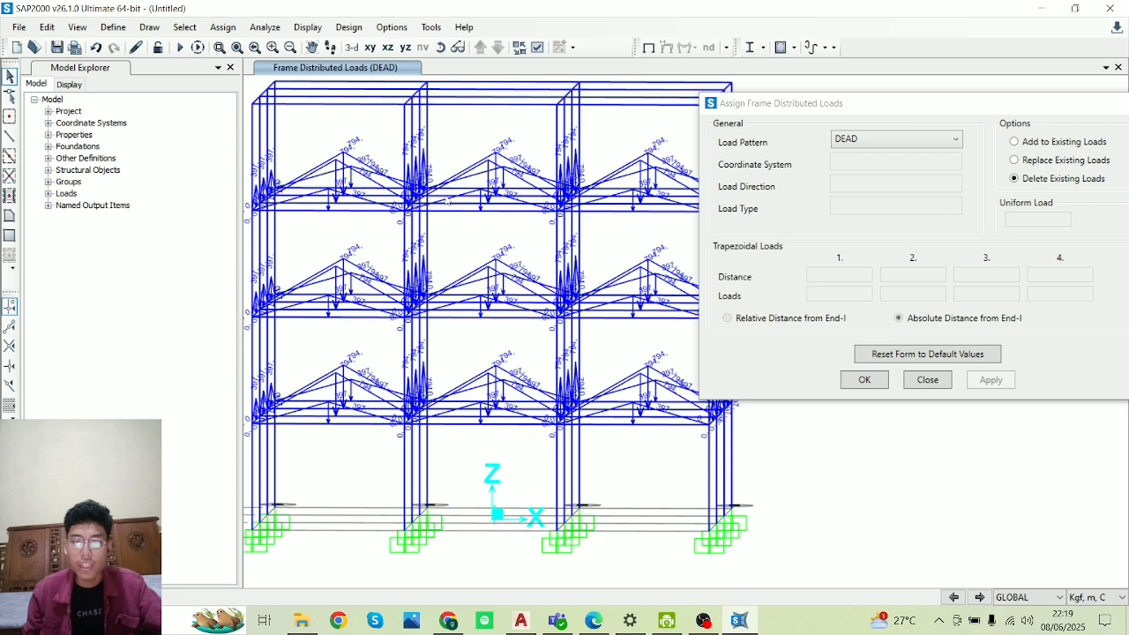
pyautogui.scroll(3, 494, 229)
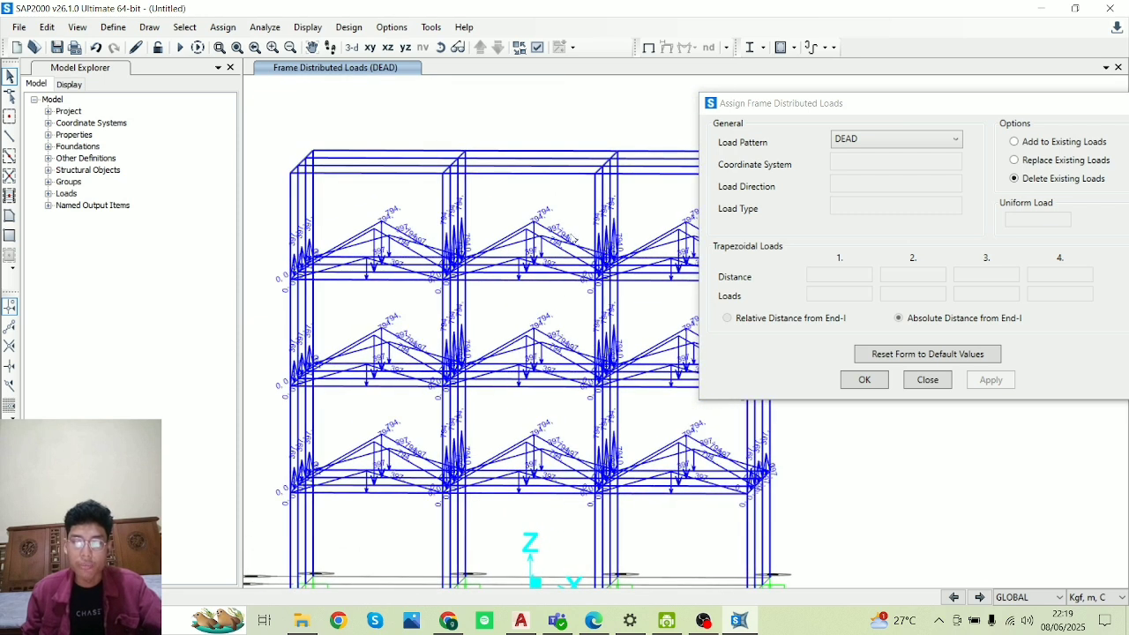
pyautogui.moveTo(499, 241); pyautogui.dragTo(355, 276, button='middle')
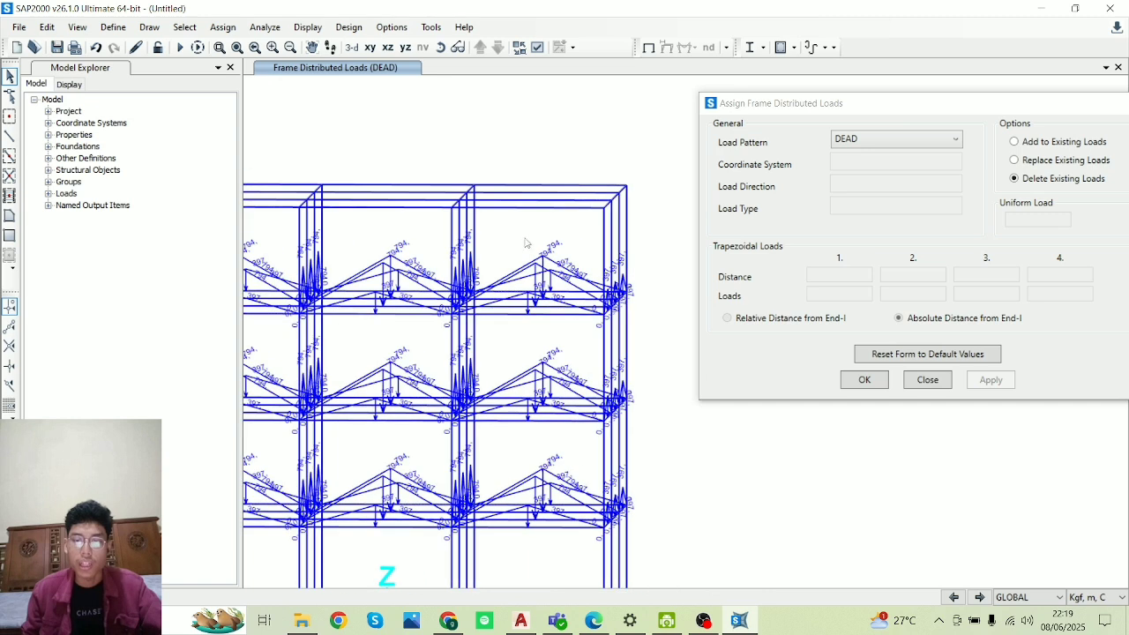
pyautogui.moveTo(515, 145); pyautogui.dragTo(515, 145)
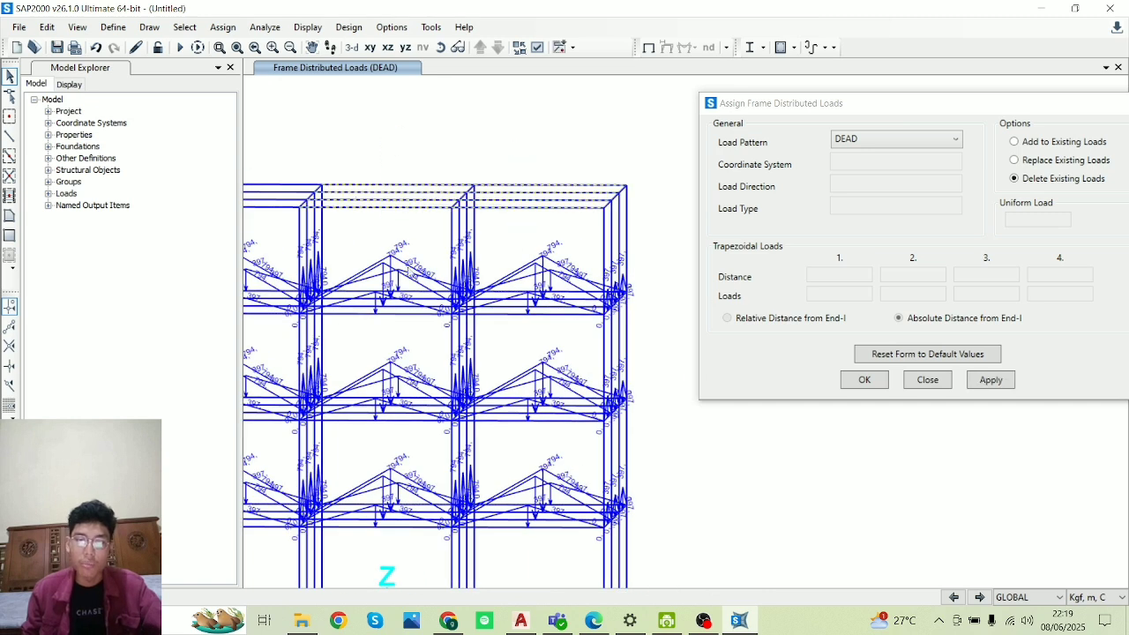
pyautogui.moveTo(335, 247); pyautogui.dragTo(489, 267, button='middle')
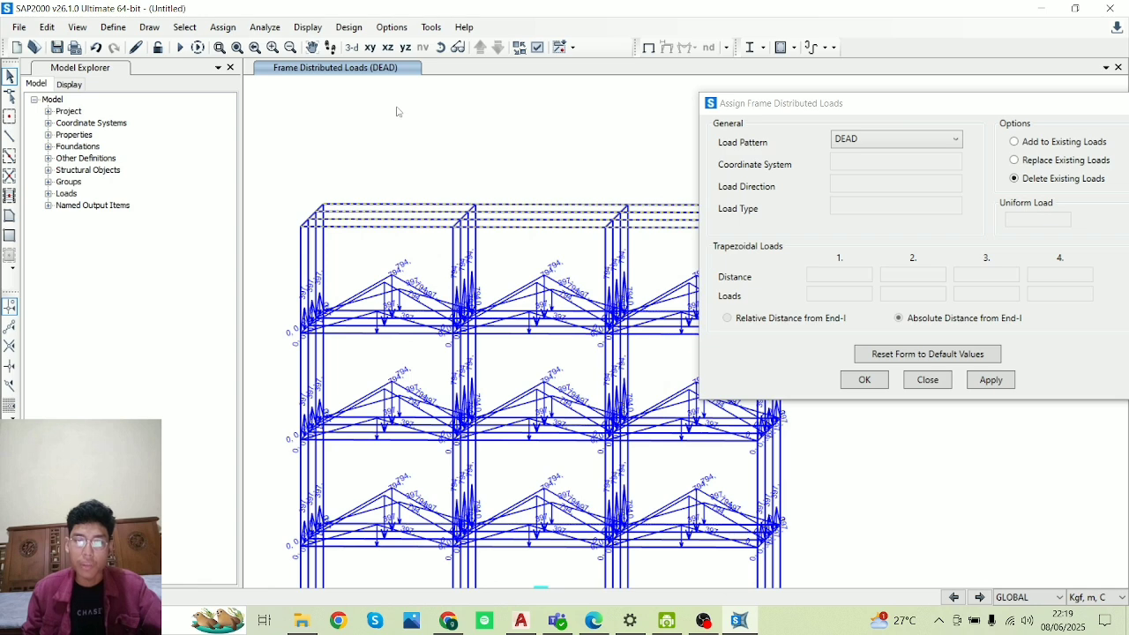
pyautogui.click(442, 50)
pyautogui.moveTo(582, 275); pyautogui.dragTo(327, 210)
pyautogui.click(441, 51)
pyautogui.moveTo(485, 264); pyautogui.dragTo(281, 283)
pyautogui.moveTo(418, 149); pyautogui.dragTo(419, 146)
pyautogui.moveTo(658, 249); pyautogui.dragTo(500, 248, button='middle')
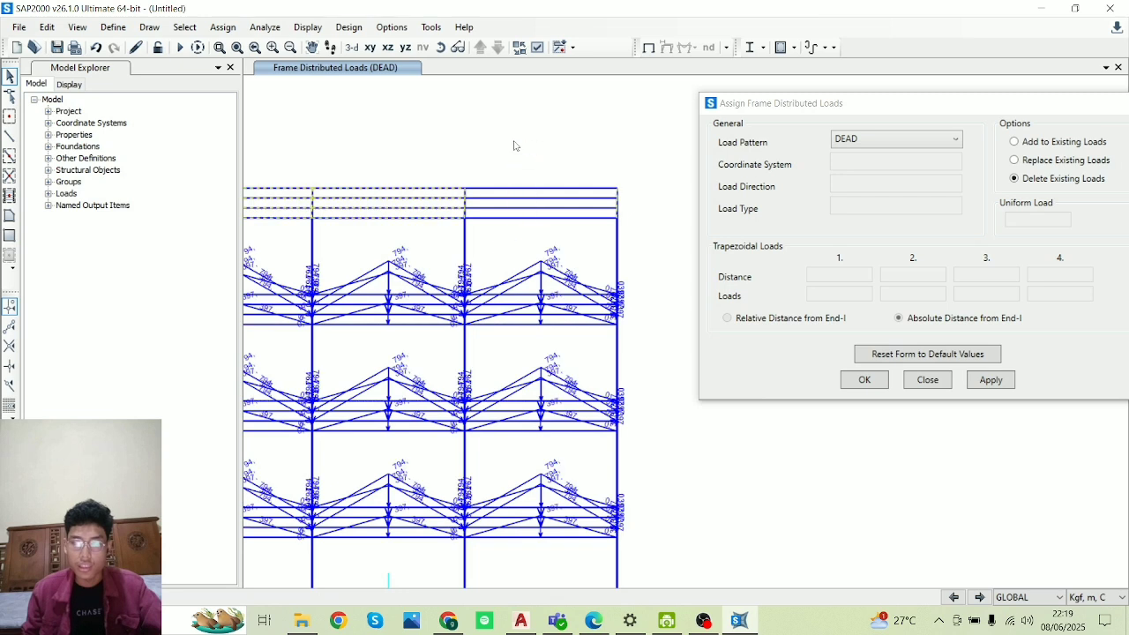
pyautogui.click(1047, 160)
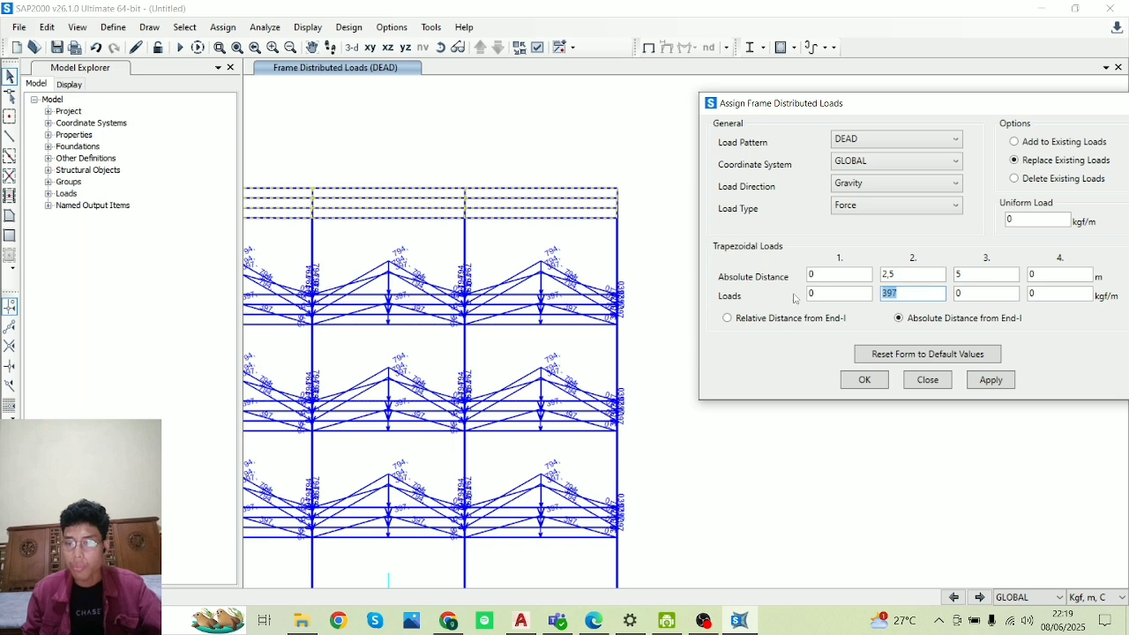
# - Switch to AutoCAD and check the dead load total in the roof slab loading data
pyautogui.click(526, 622)
pyautogui.scroll(-6, 904, 429)
pyautogui.moveTo(875, 431); pyautogui.dragTo(655, 504, button='middle')
pyautogui.scroll(2, 927, 244)
pyautogui.moveTo(921, 287)
pyautogui.mouseDown(button='middle')
pyautogui.moveTo(844, 284)
pyautogui.moveTo(680, 382)
pyautogui.mouseUp(button='middle')
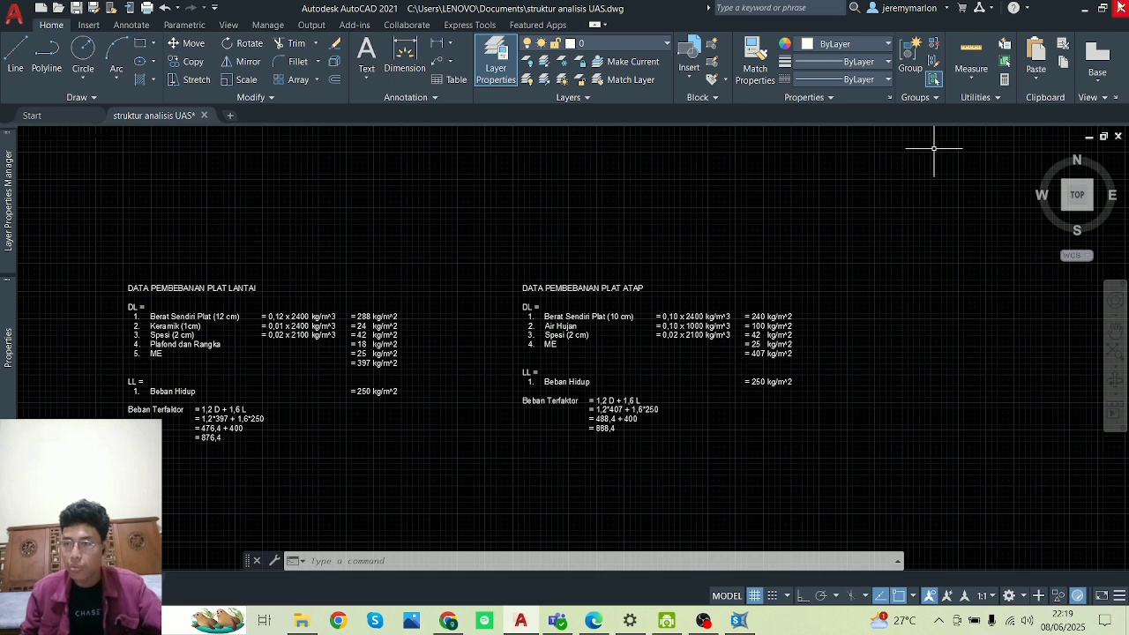
# - Return to SAP2000 and apply a triangular DEAD load of 407 kgf/m at 2.5 m to the selected roof beams
pyautogui.click(1094, 11)
pyautogui.write('407')
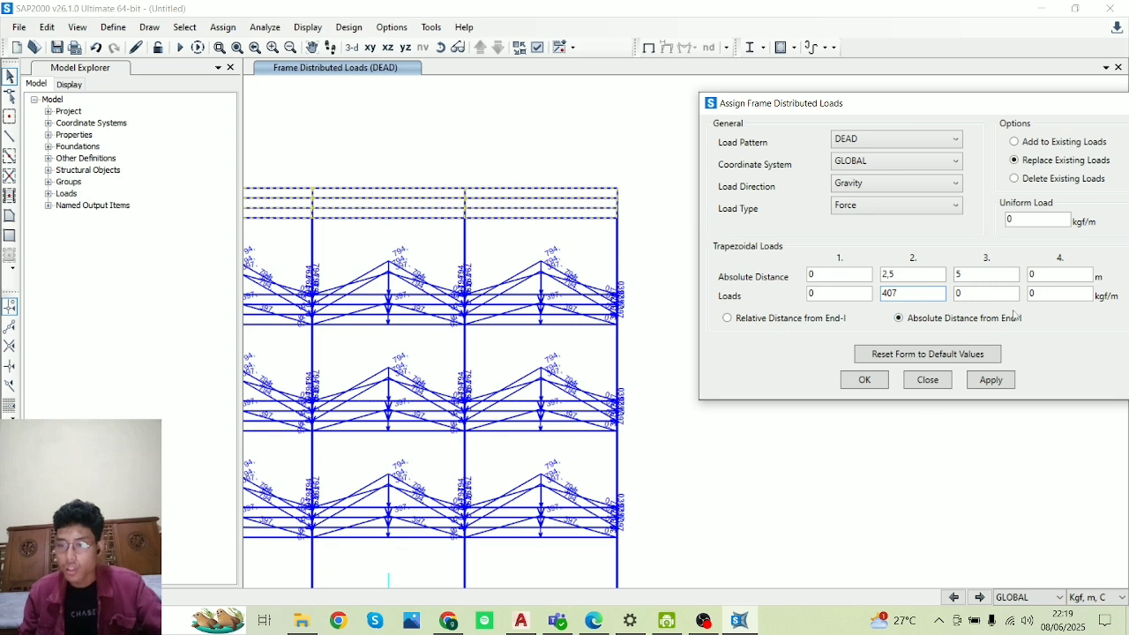
pyautogui.click(1010, 384)
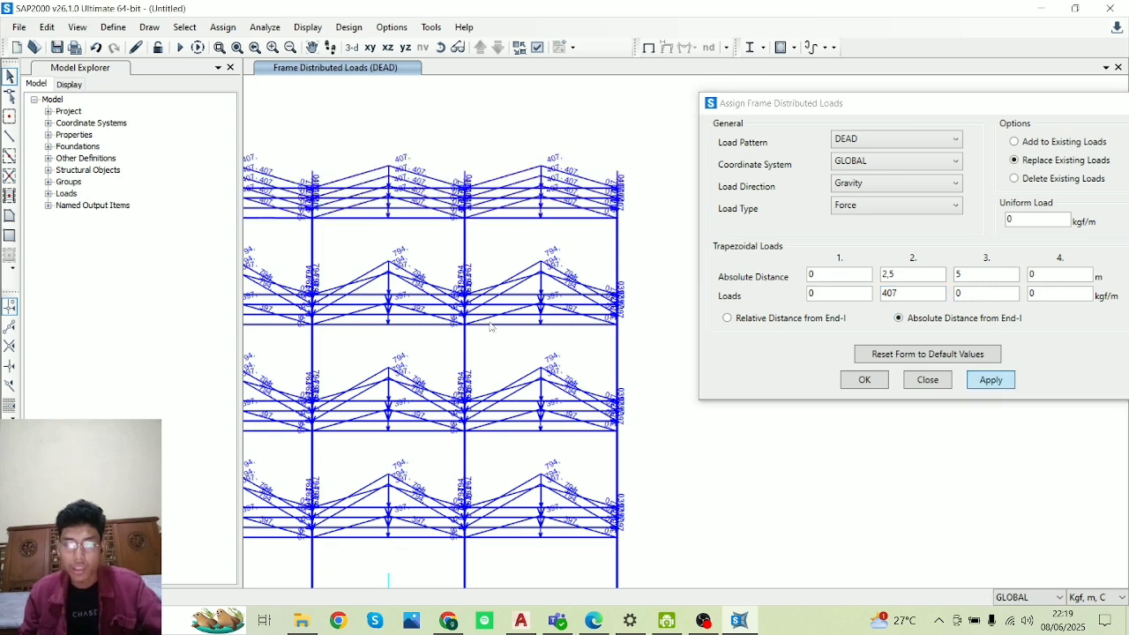
# - Select the interior roof beams in both directions, leaving out the perimeter beams
pyautogui.click(458, 47)
pyautogui.moveTo(437, 346); pyautogui.dragTo(306, 452)
pyautogui.scroll(3, 383, 385)
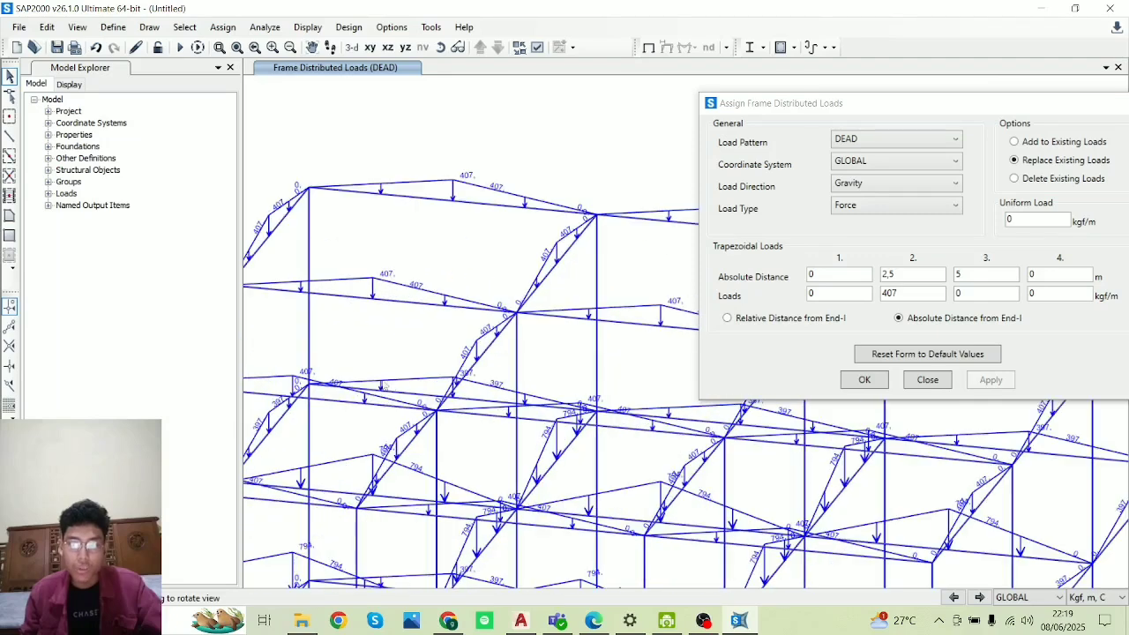
pyautogui.click(441, 47)
pyautogui.moveTo(508, 429); pyautogui.dragTo(498, 399)
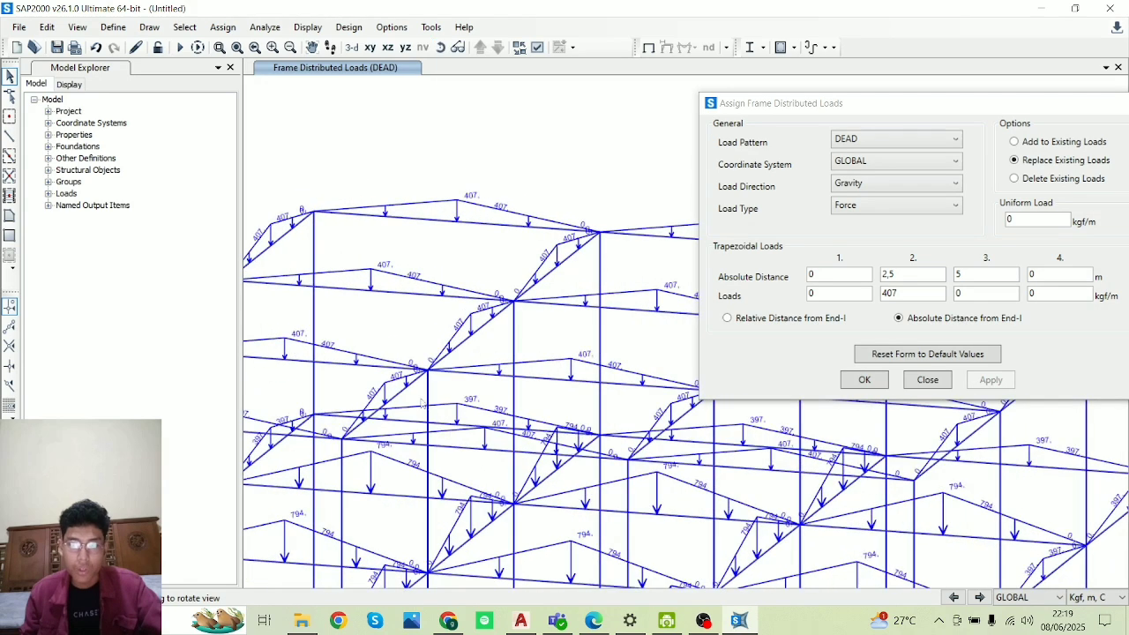
pyautogui.click(395, 367)
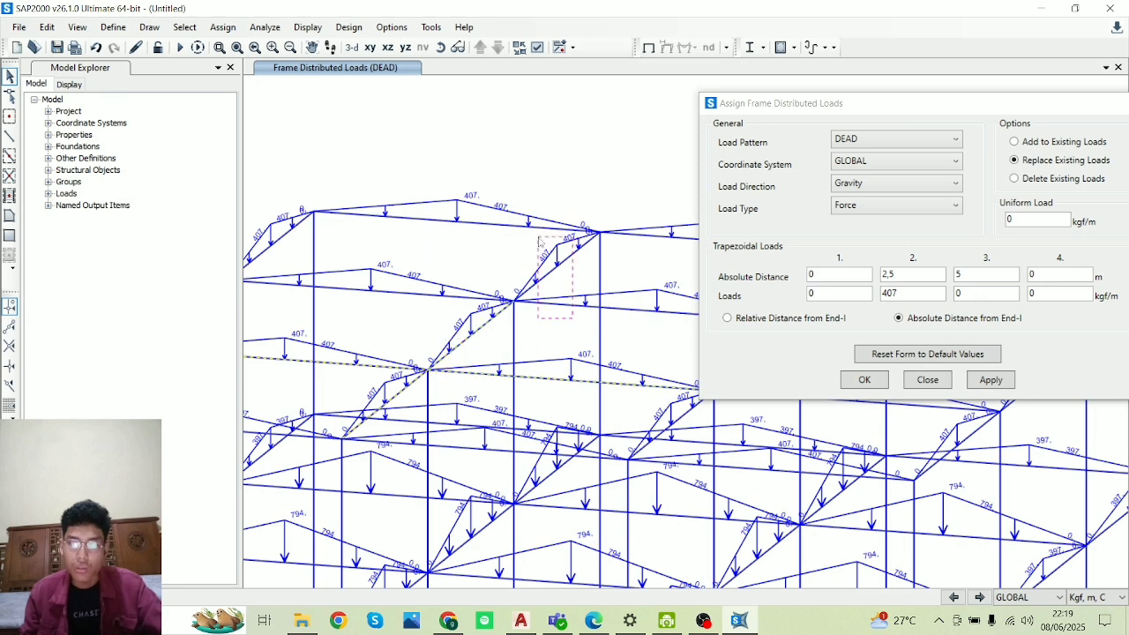
pyautogui.moveTo(576, 364); pyautogui.dragTo(337, 355, button='middle')
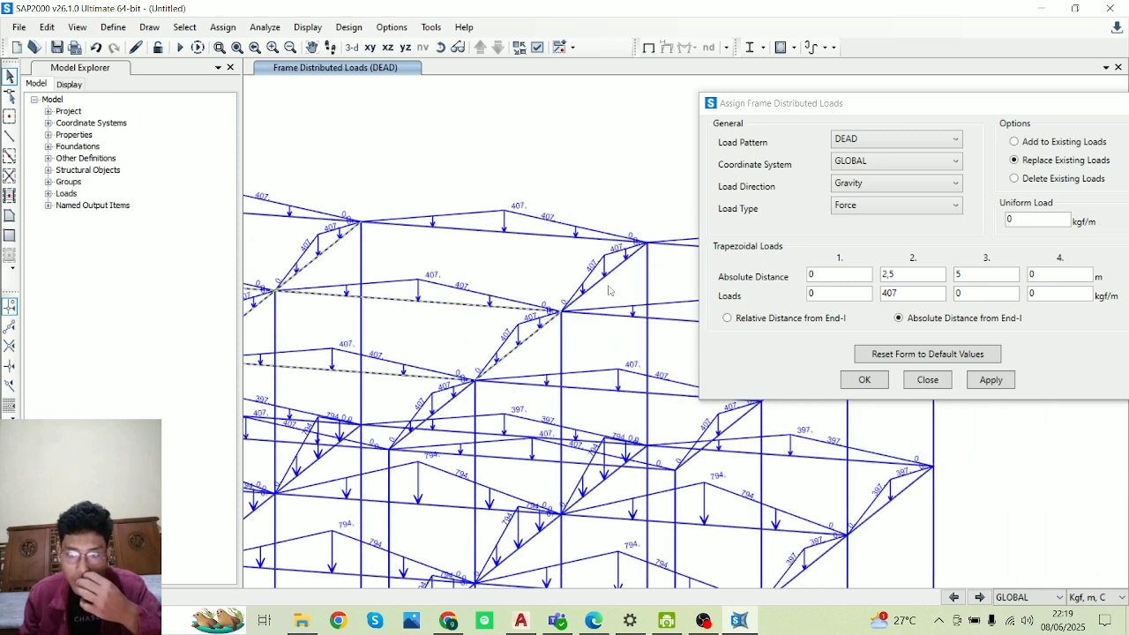
pyautogui.scroll(3, 629, 365)
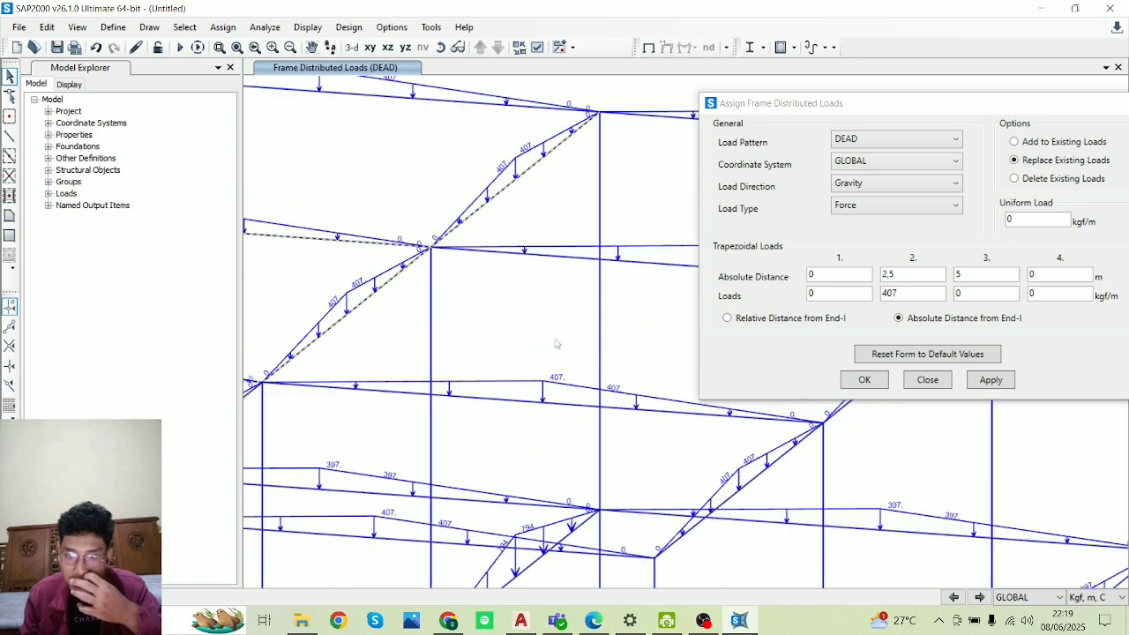
pyautogui.scroll(-5, 549, 306)
pyautogui.scroll(3, 536, 323)
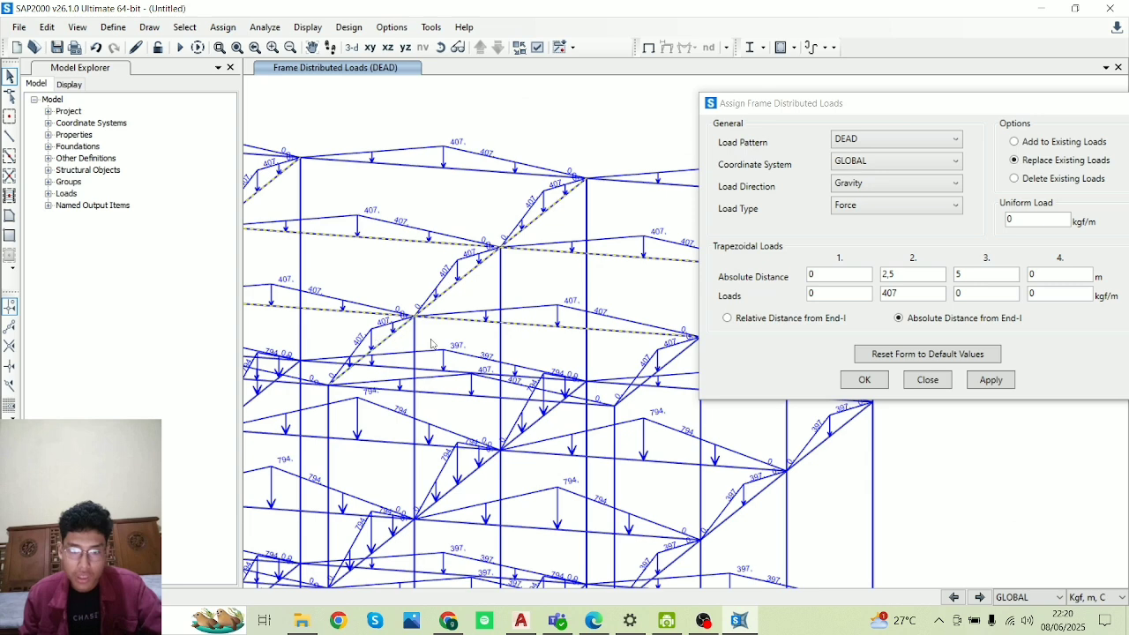
pyautogui.scroll(-4, 432, 344)
pyautogui.scroll(5, 470, 353)
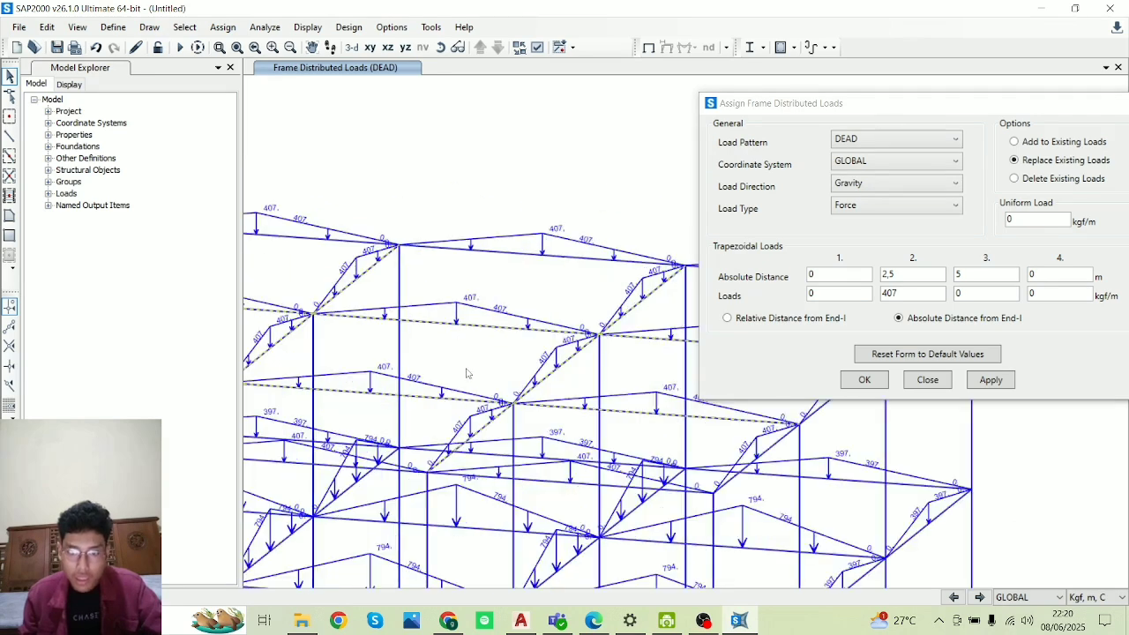
pyautogui.scroll(-4, 529, 388)
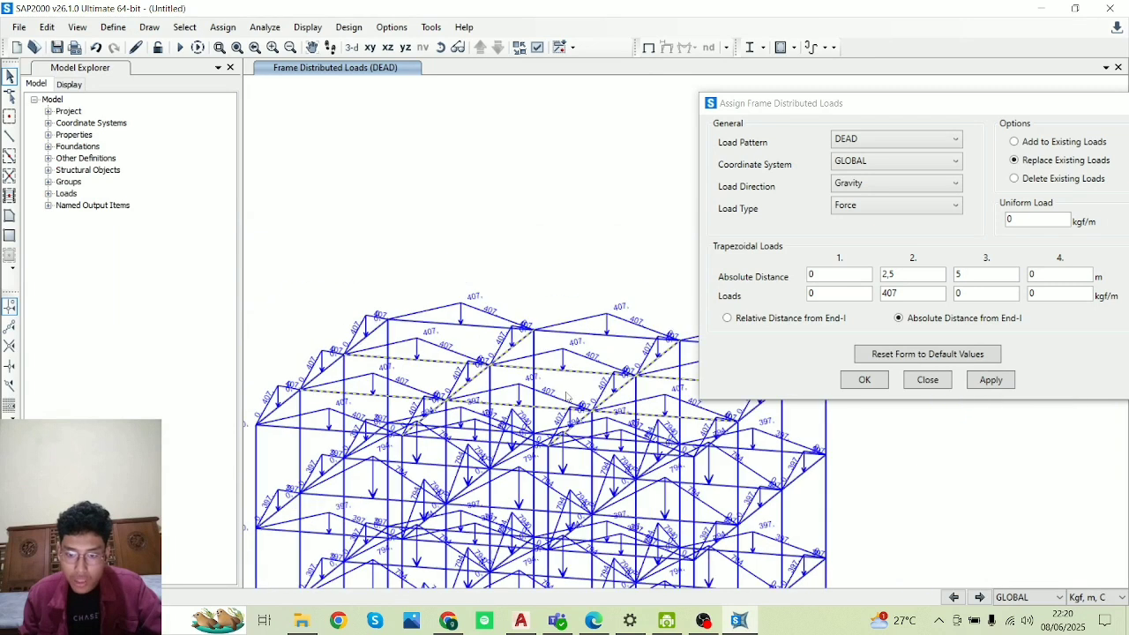
# - Add a second triangular DEAD load of 407 kgf/m at 2.5 m to the existing loads on the selected interior roof beams
pyautogui.click(1024, 144)
pyautogui.click(996, 382)
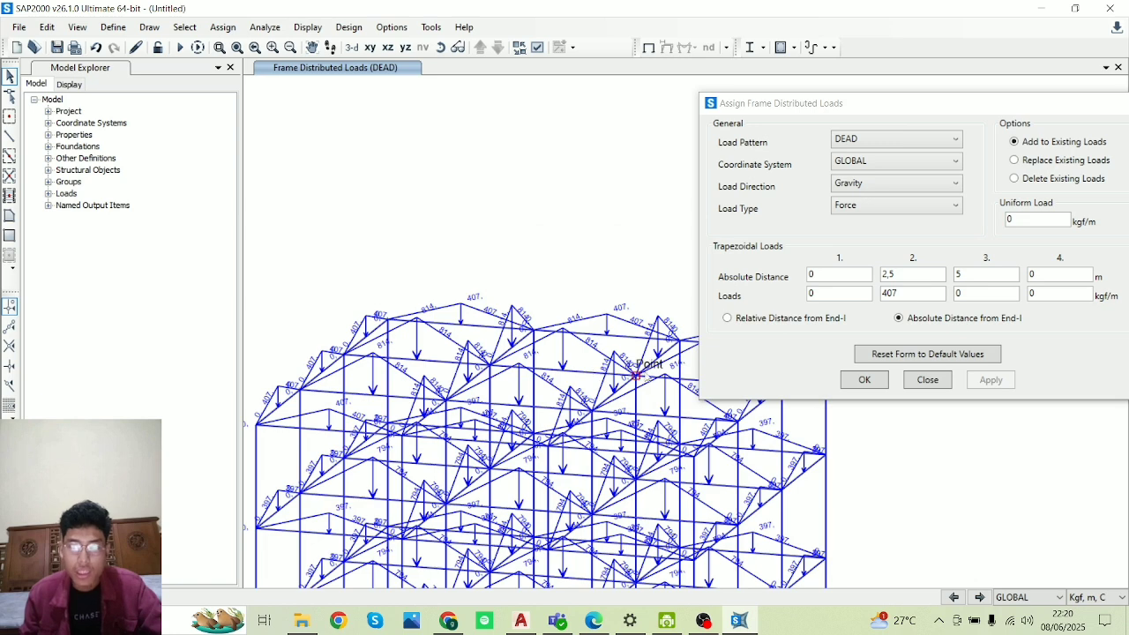
pyautogui.scroll(-8, 642, 378)
pyautogui.scroll(8, 609, 371)
pyautogui.scroll(-3, 619, 365)
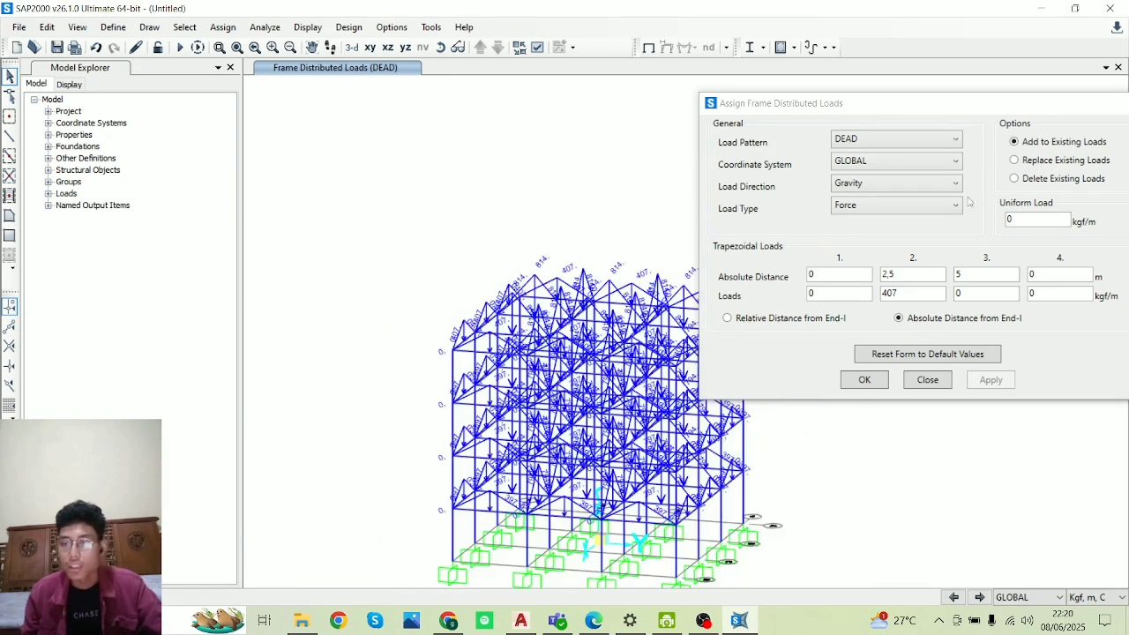
# - Move the load assignment dialog farther into view and clear the current selection
pyautogui.moveTo(951, 98); pyautogui.dragTo(875, 90)
pyautogui.click(467, 123)
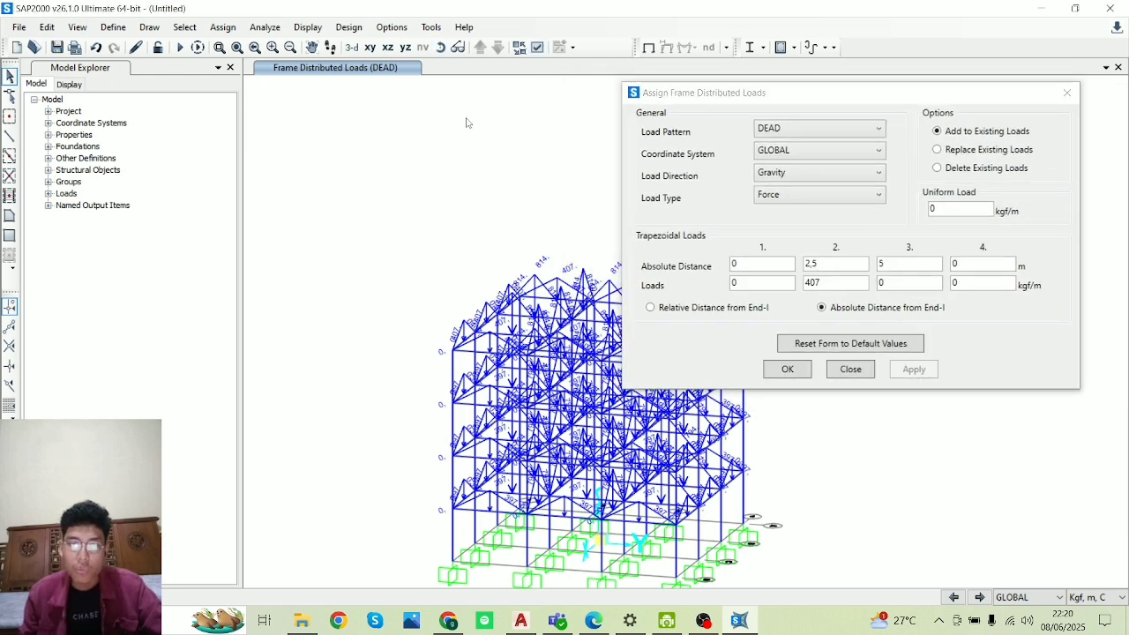
pyautogui.moveTo(421, 265); pyautogui.dragTo(385, 254)
pyautogui.hotkey('ctrl', 'q')
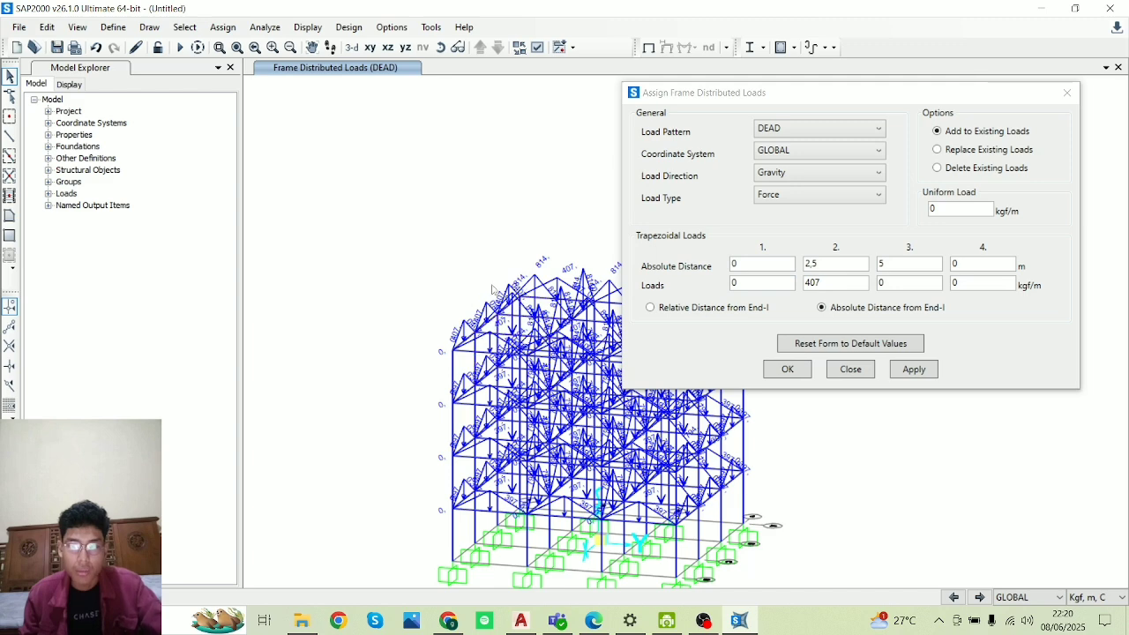
# - Set the load assignment to the LIVE load pattern with the option to replace existing loads
pyautogui.click(441, 49)
pyautogui.moveTo(472, 223); pyautogui.dragTo(648, 230)
pyautogui.moveTo(832, 450); pyautogui.dragTo(586, 386, button='middle')
pyautogui.moveTo(586, 390); pyautogui.dragTo(474, 271)
pyautogui.scroll(6, 469, 265)
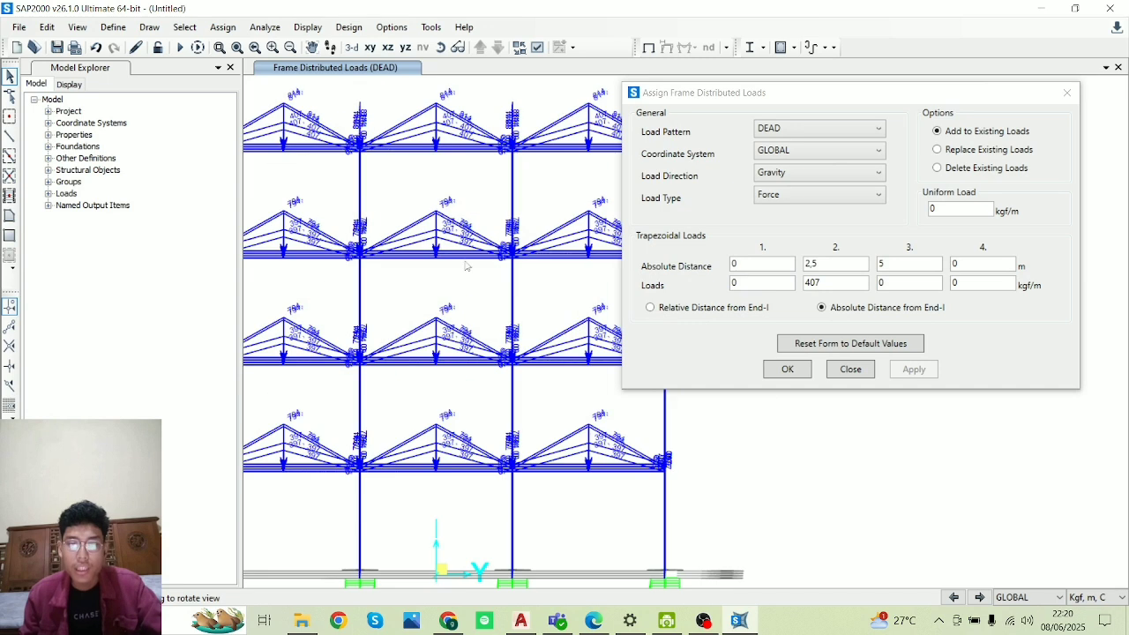
pyautogui.scroll(-5, 495, 269)
pyautogui.scroll(6, 477, 260)
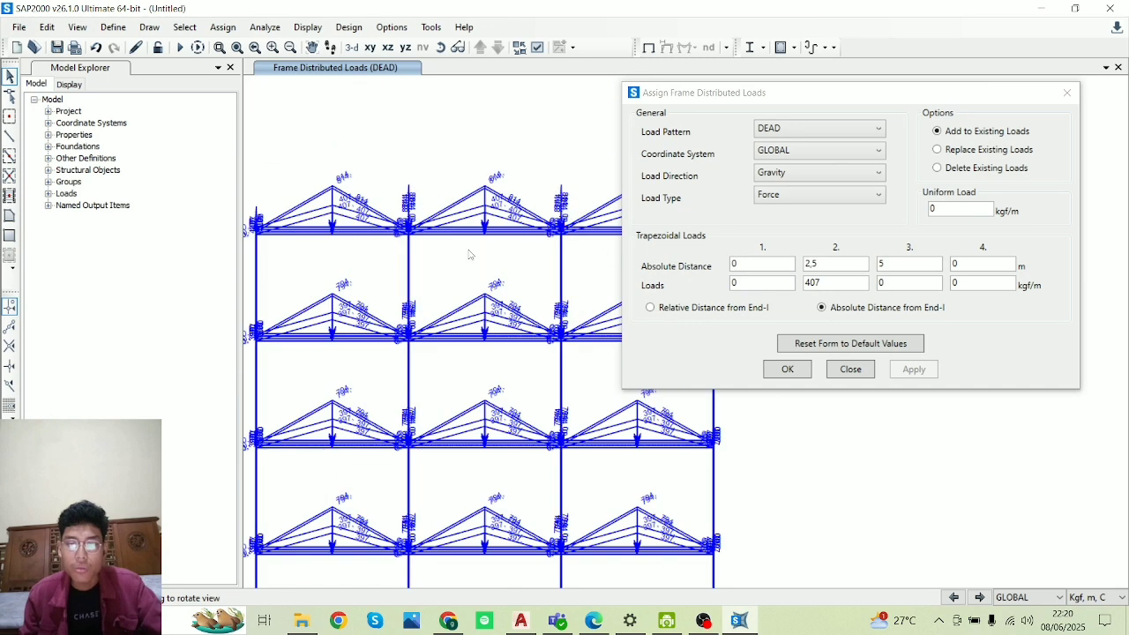
pyautogui.click(801, 141)
pyautogui.click(806, 158)
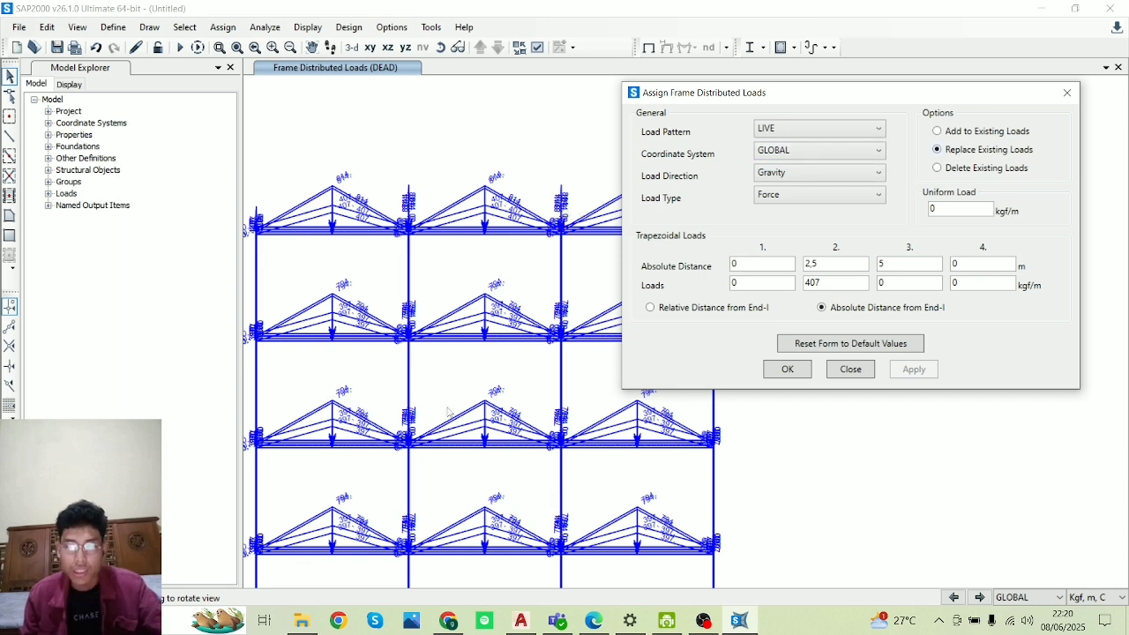
# - Select the beams of all three bays along the Y direction on the three floor levels below the roof
pyautogui.scroll(-4, 467, 387)
pyautogui.scroll(5, 494, 419)
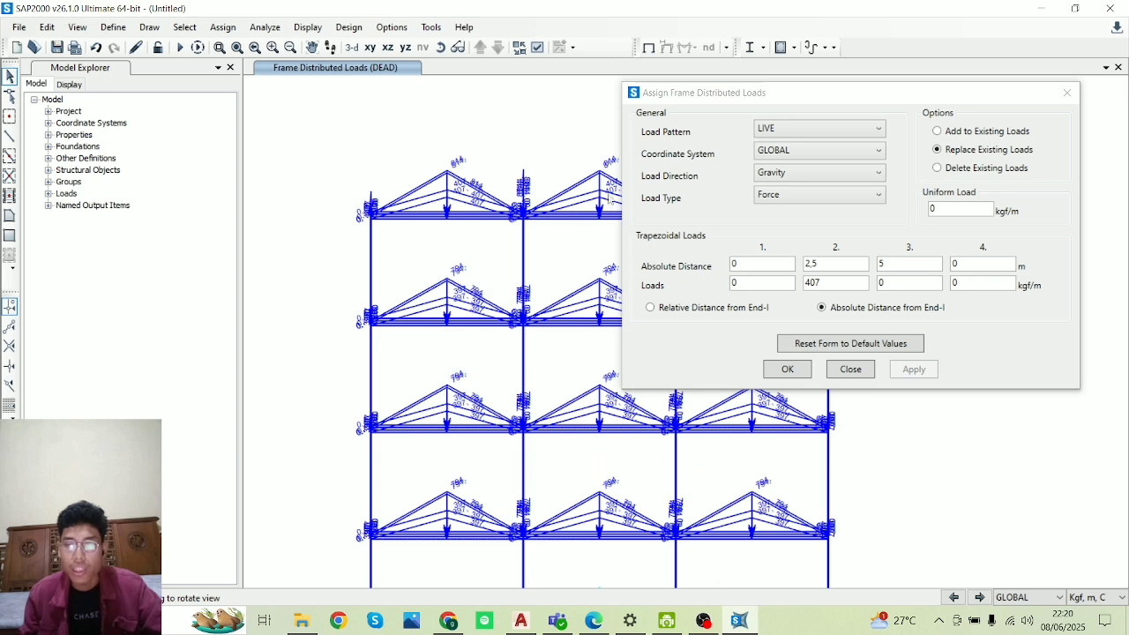
pyautogui.moveTo(573, 518); pyautogui.dragTo(580, 475, button='middle')
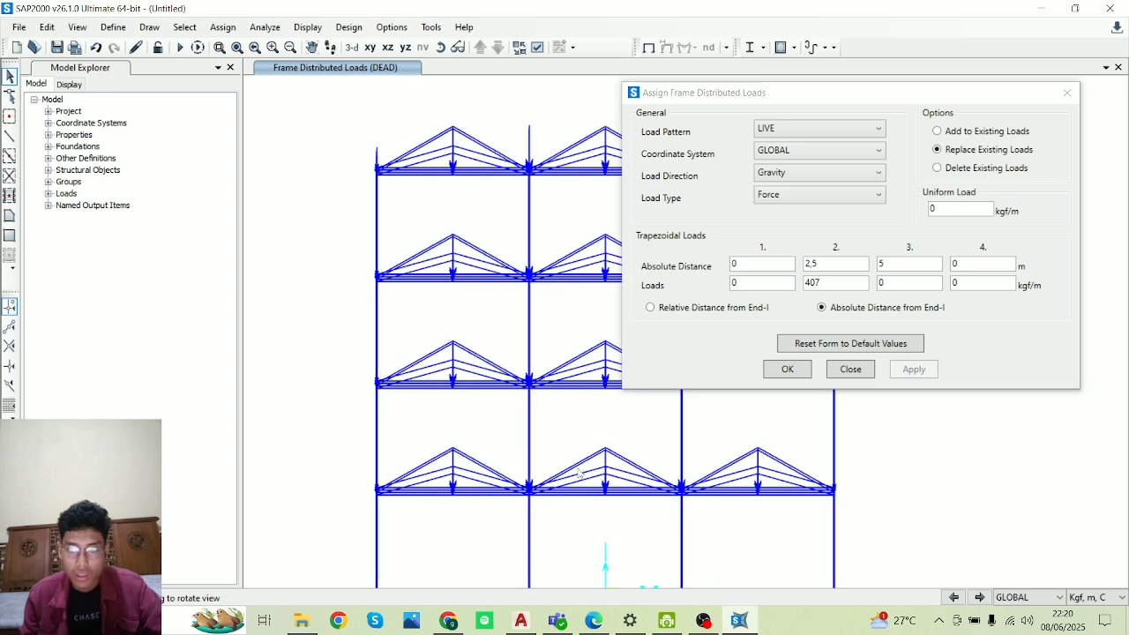
pyautogui.moveTo(458, 547); pyautogui.dragTo(420, 224)
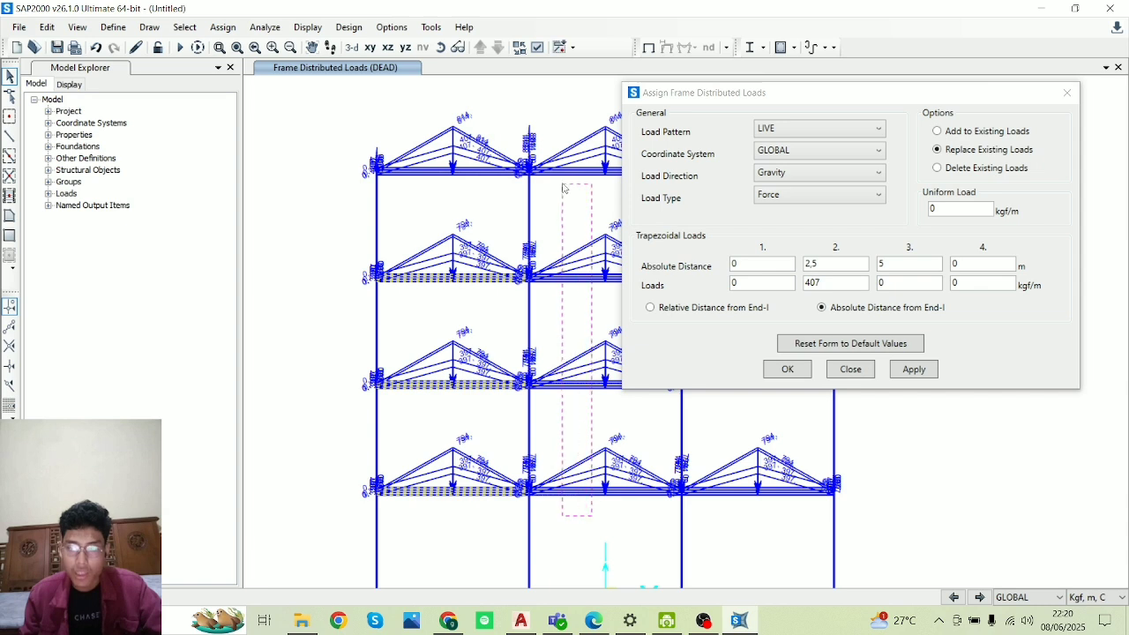
pyautogui.moveTo(593, 503); pyautogui.dragTo(400, 479, button='middle')
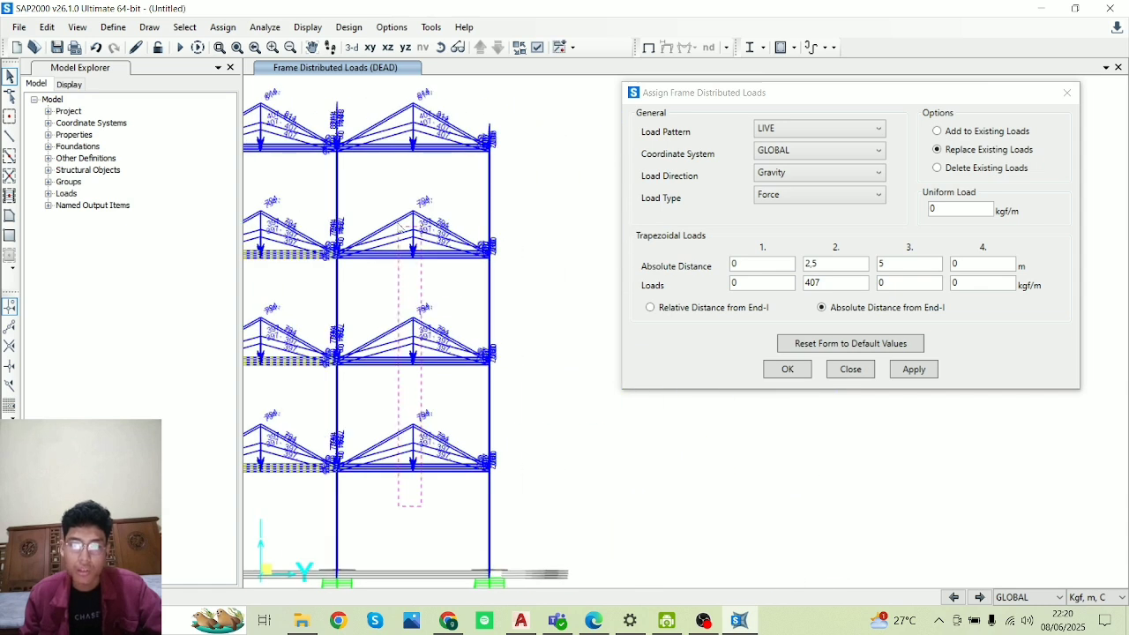
pyautogui.moveTo(399, 228); pyautogui.dragTo(399, 229)
# - Add the beams of all three bays along the X direction on the three levels below the roof to the selection
pyautogui.keyDown('shift'); pyautogui.moveTo(547, 281); pyautogui.dragTo(597, 288, button='middle'); pyautogui.keyUp('shift')
pyautogui.scroll(-3, 507, 348)
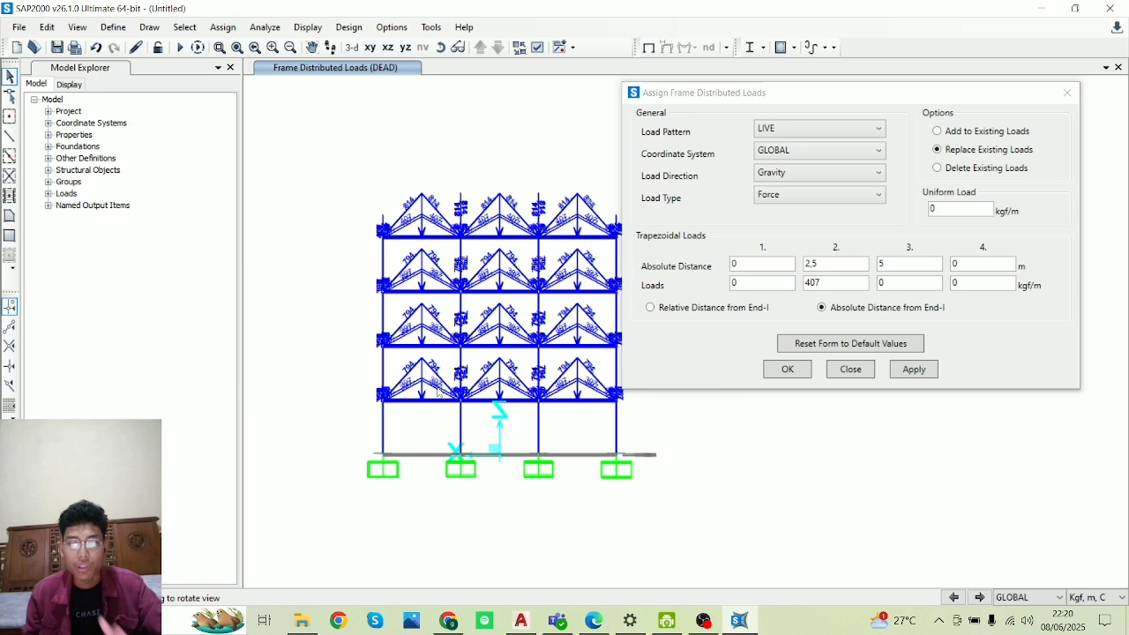
pyautogui.scroll(4, 427, 398)
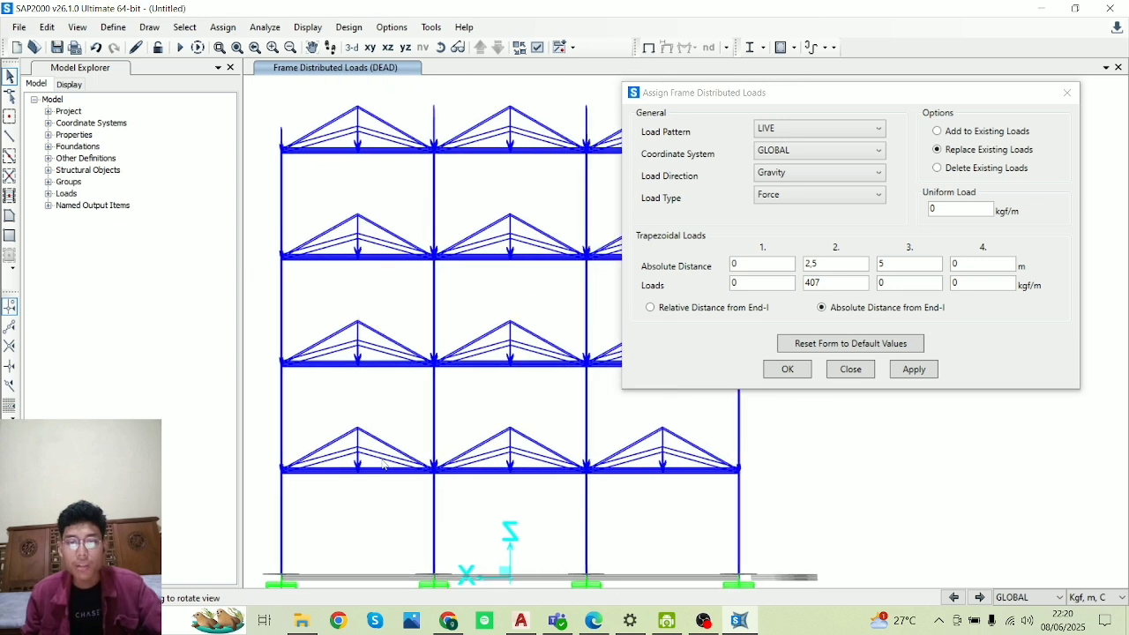
pyautogui.moveTo(386, 297); pyautogui.dragTo(377, 228)
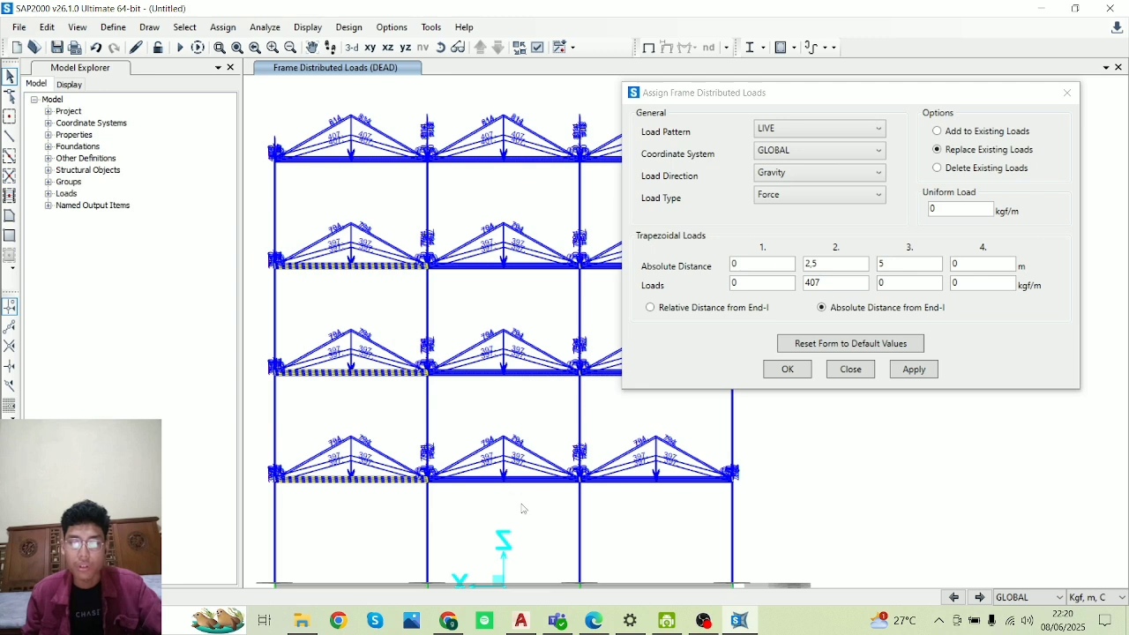
pyautogui.moveTo(502, 237); pyautogui.dragTo(500, 233)
pyautogui.moveTo(577, 396); pyautogui.dragTo(430, 381, button='middle')
pyautogui.moveTo(516, 505); pyautogui.dragTo(474, 216)
pyautogui.click(438, 49)
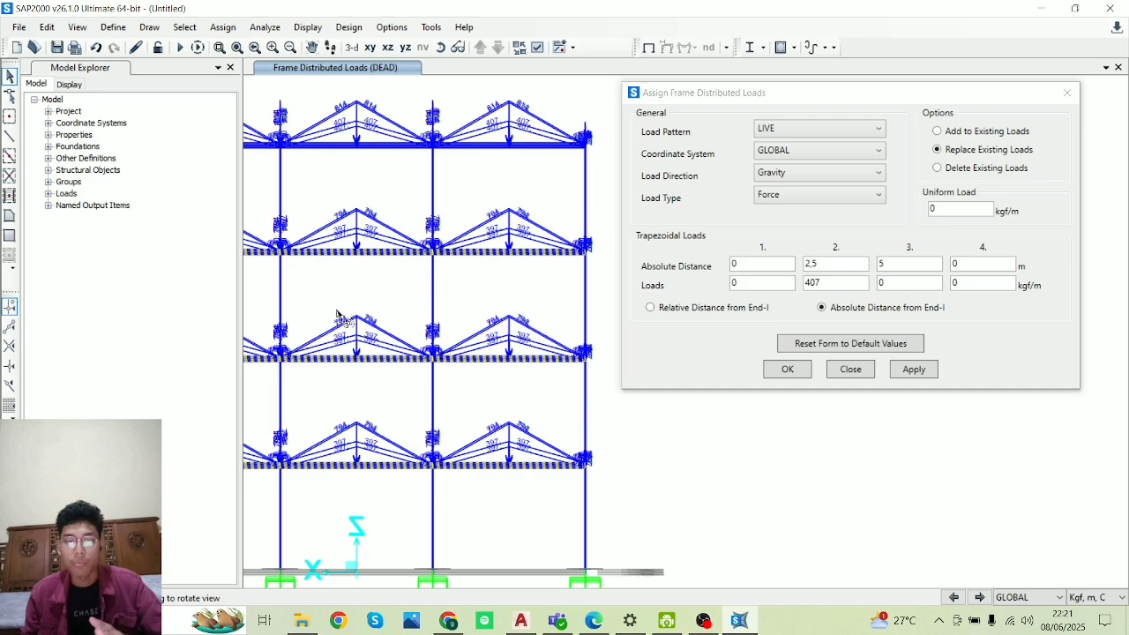
pyautogui.moveTo(316, 300); pyautogui.dragTo(276, 298)
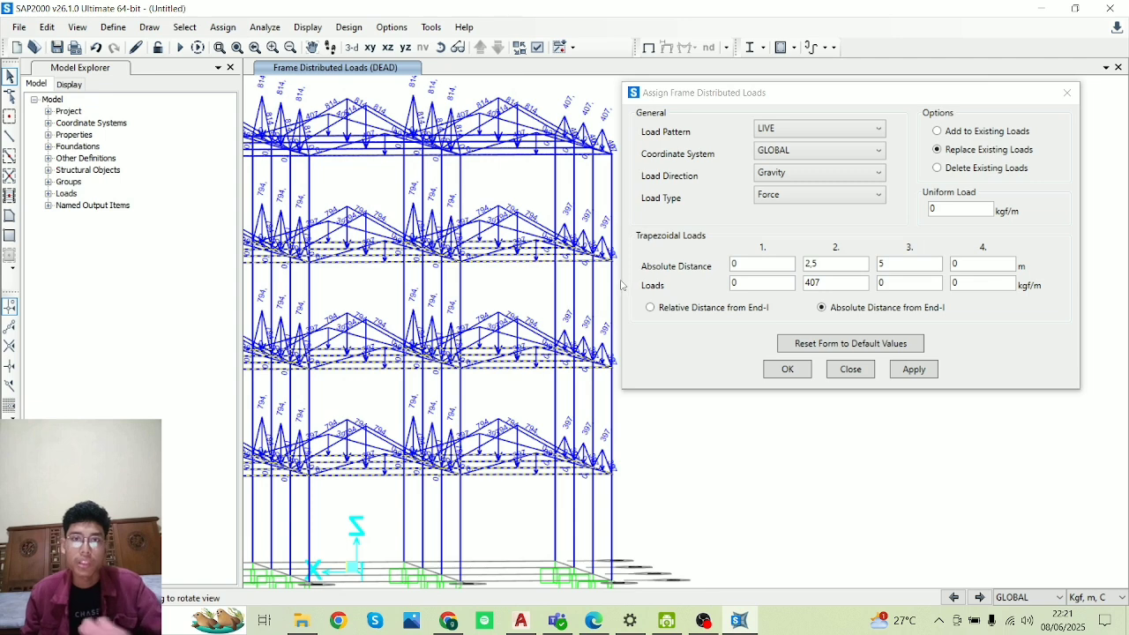
pyautogui.scroll(-5, 474, 289)
pyautogui.scroll(8, 476, 291)
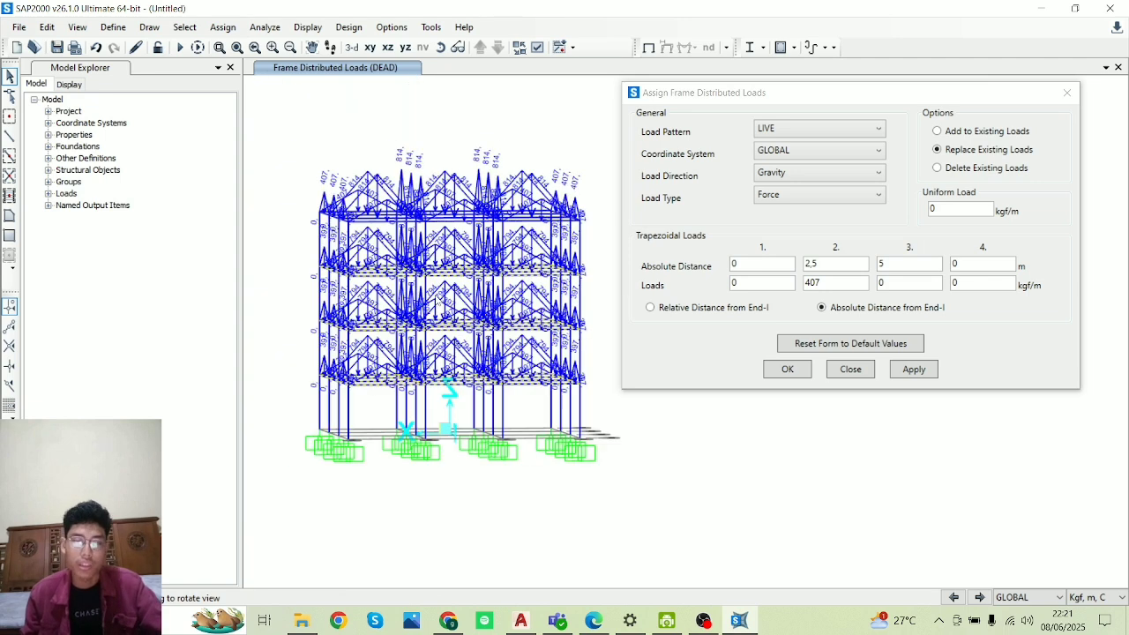
pyautogui.scroll(-3, 477, 292)
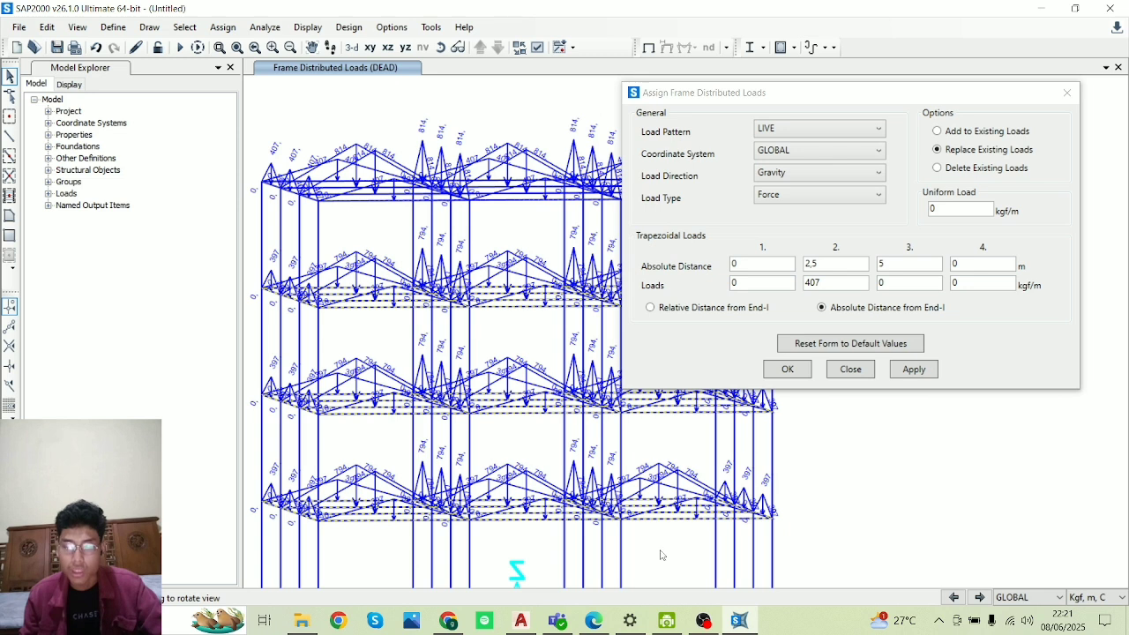
# - Check the live load in the Teams assignment brief and in the AutoCAD floor slab loading data
pyautogui.moveTo(629, 625)
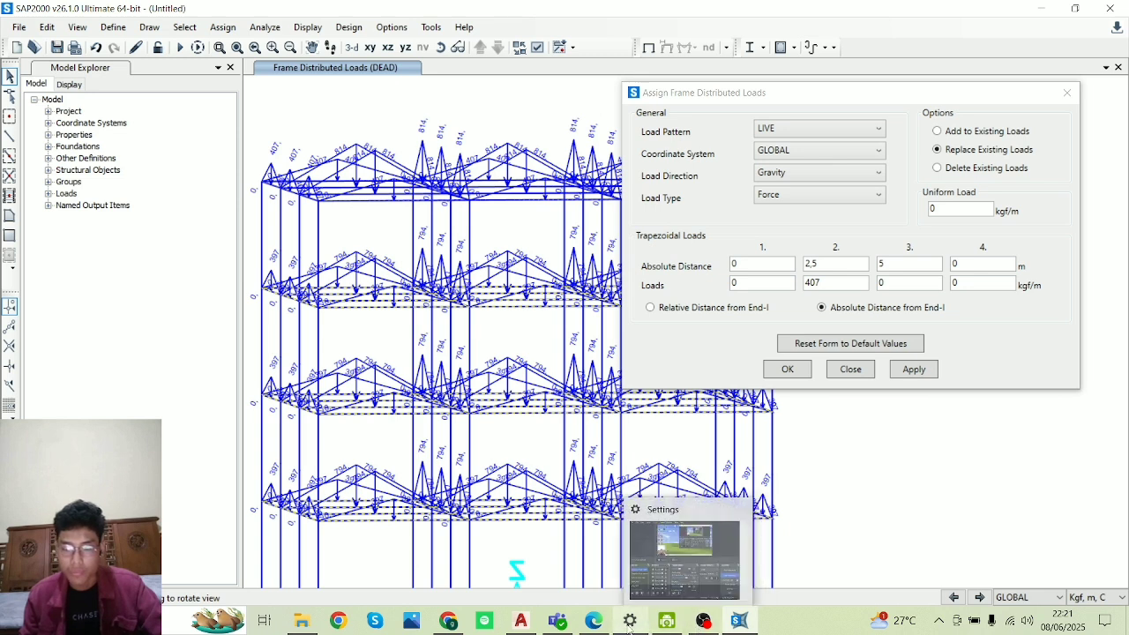
pyautogui.moveTo(590, 627)
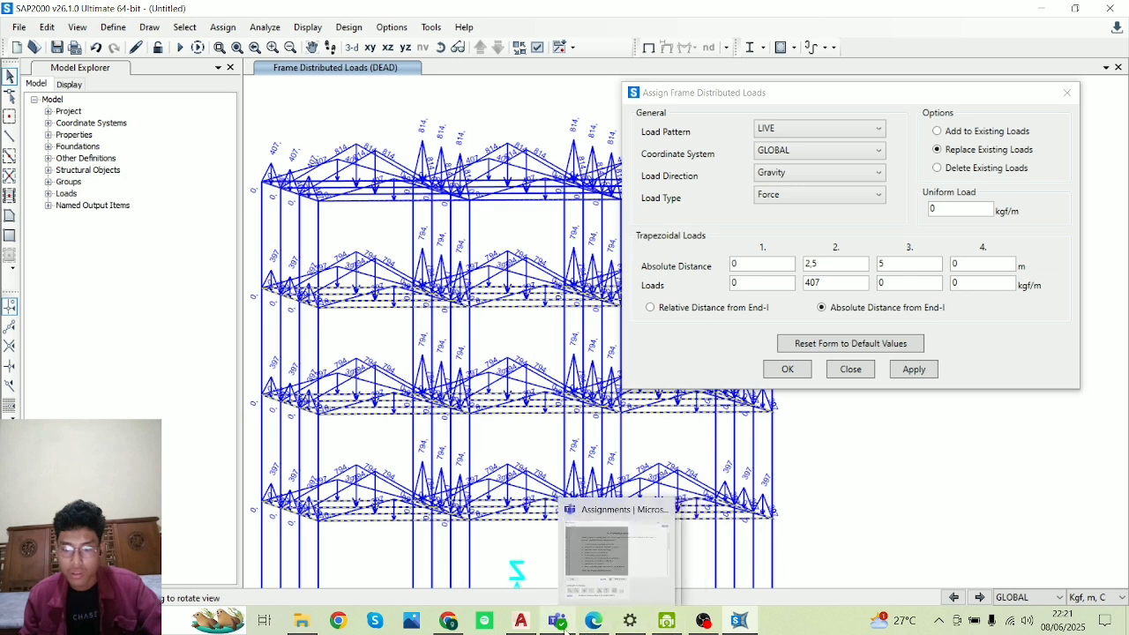
pyautogui.click(558, 621)
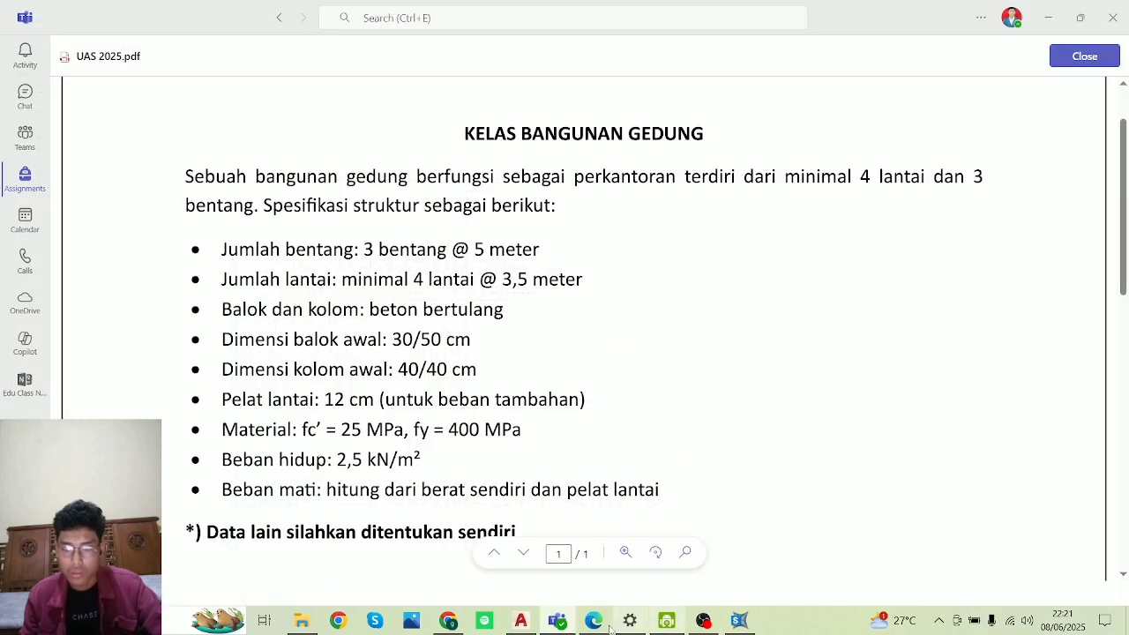
pyautogui.click(520, 621)
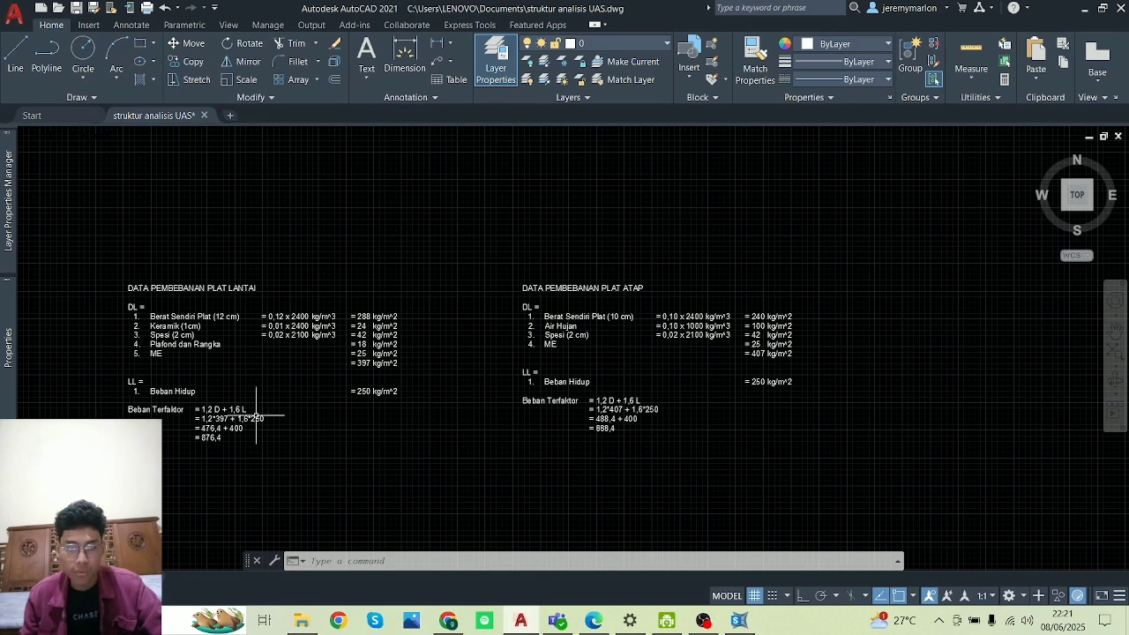
pyautogui.scroll(2, 211, 404)
pyautogui.moveTo(211, 404); pyautogui.dragTo(487, 384, button='middle')
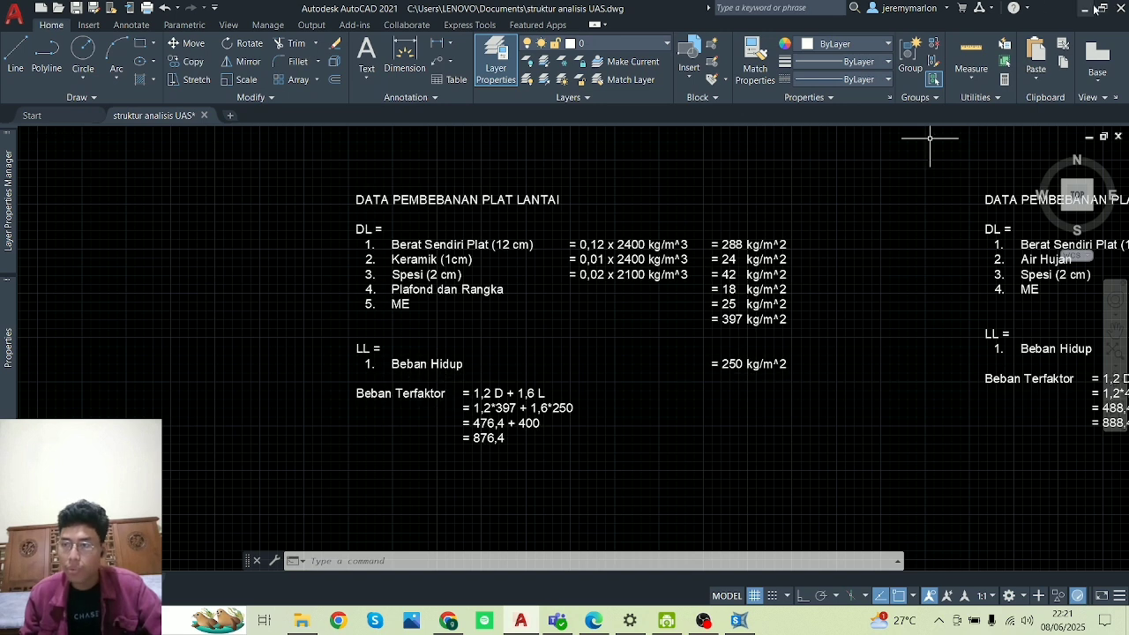
# - Return to SAP2000 and add the roof-level beams to the current floor beam selection
pyautogui.click(1085, 8)
pyautogui.click(1046, 9)
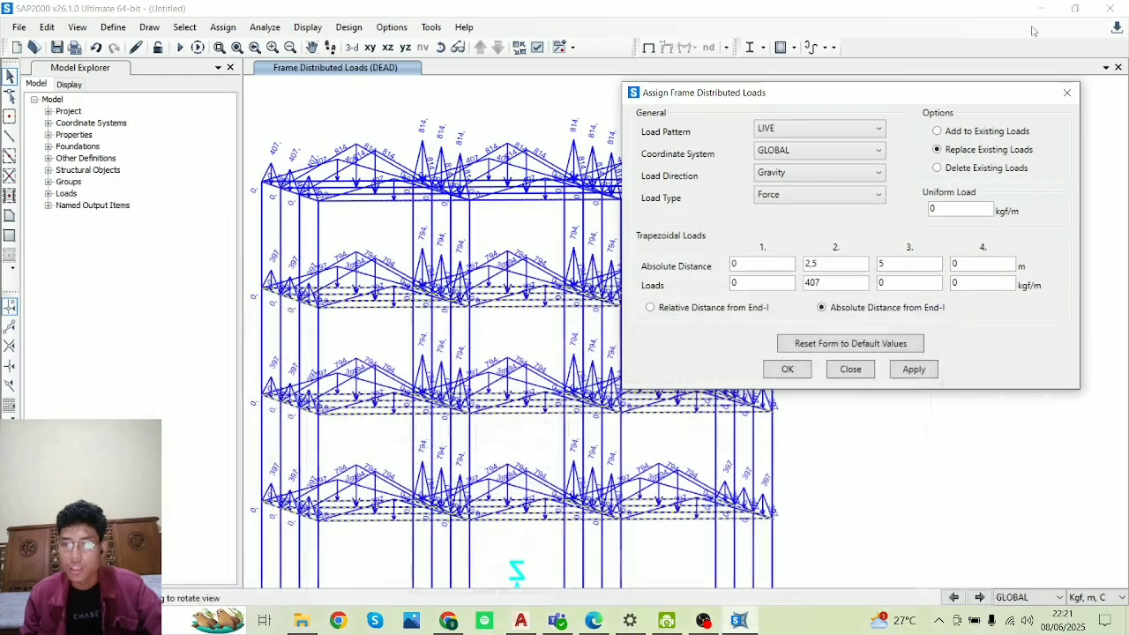
pyautogui.moveTo(561, 337); pyautogui.dragTo(462, 425, button='middle')
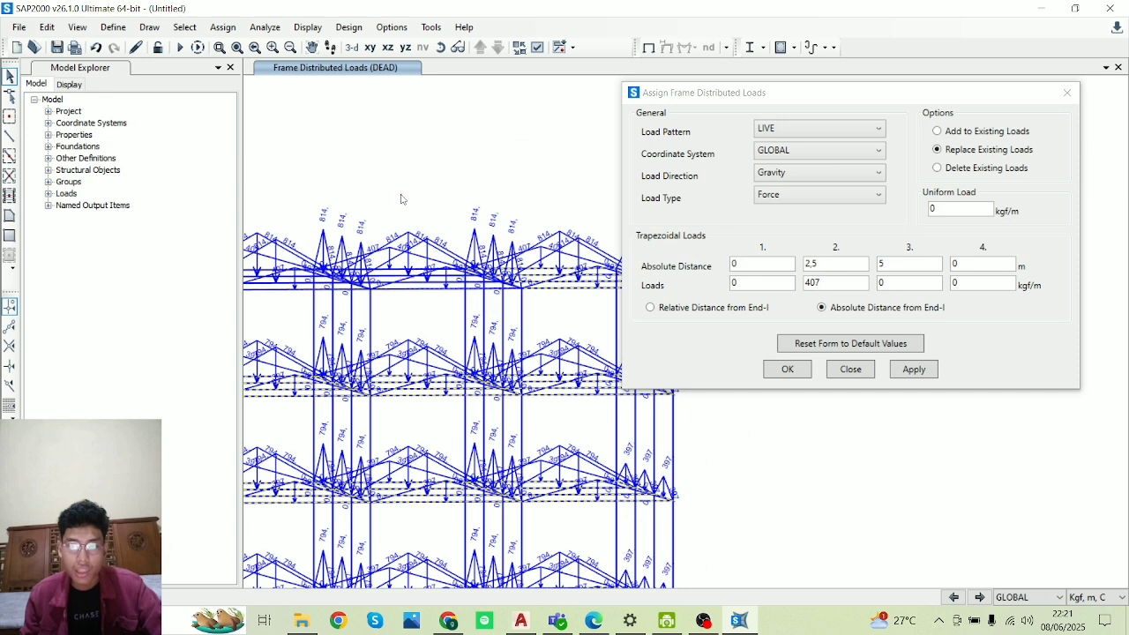
pyautogui.moveTo(344, 314); pyautogui.dragTo(413, 332, button='middle')
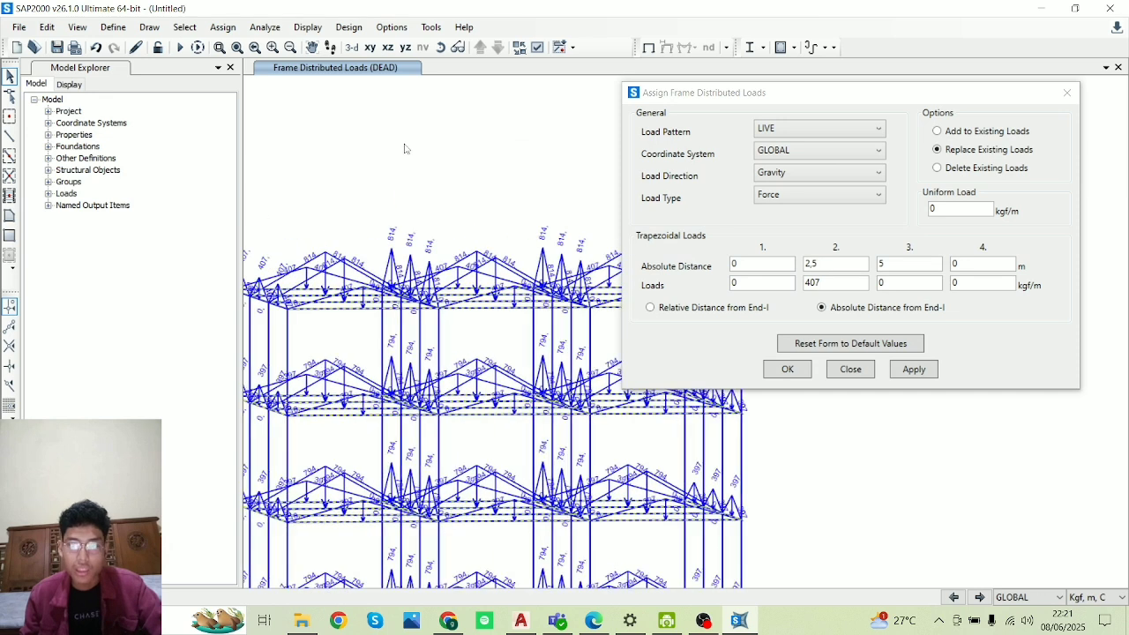
# - Check the live loads in AutoCAD's floor and roof slab loading data, and return to SAP2000
pyautogui.click(521, 620)
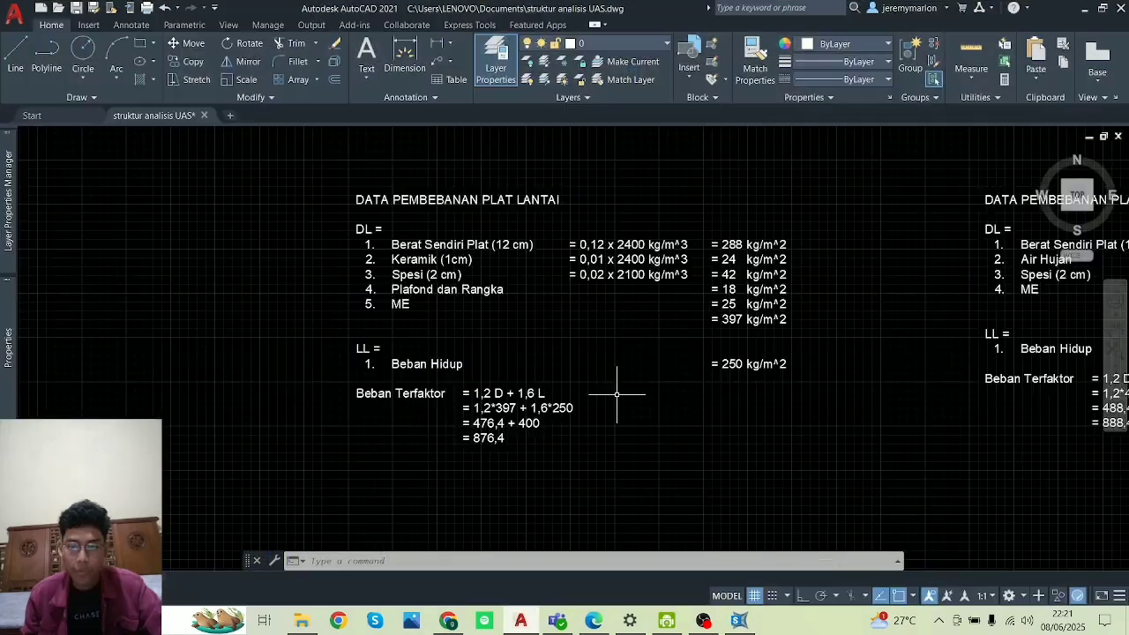
pyautogui.scroll(-2, 583, 434)
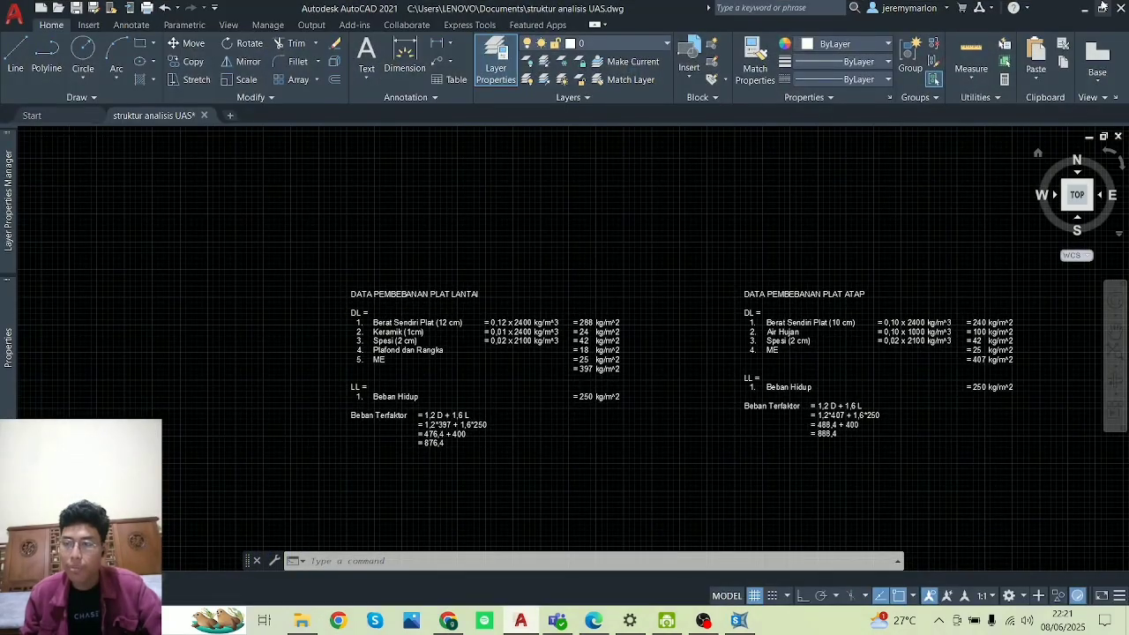
pyautogui.click(1100, 8)
pyautogui.click(1054, 32)
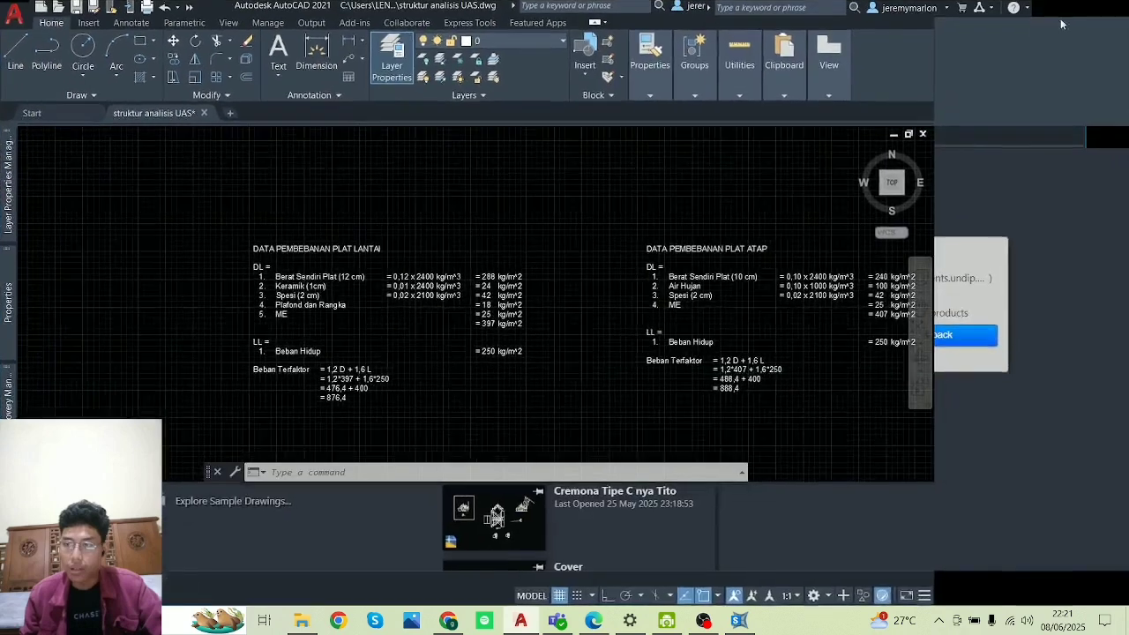
pyautogui.click(1082, 10)
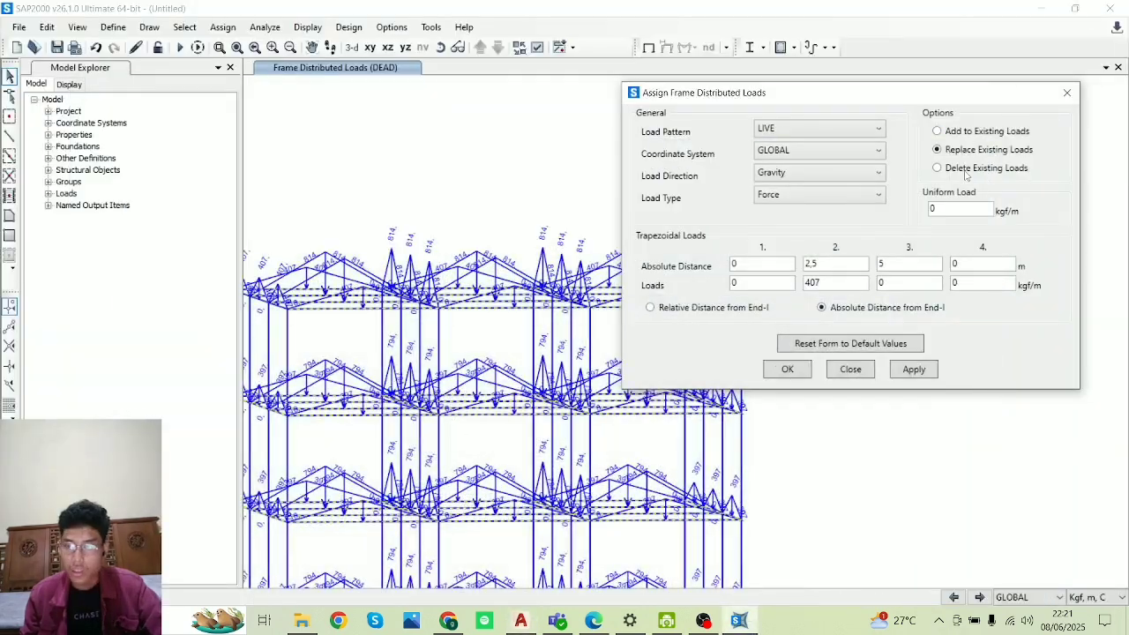
# - Check the beam selection from several angles and include the remaining roof-level beams
pyautogui.click(441, 50)
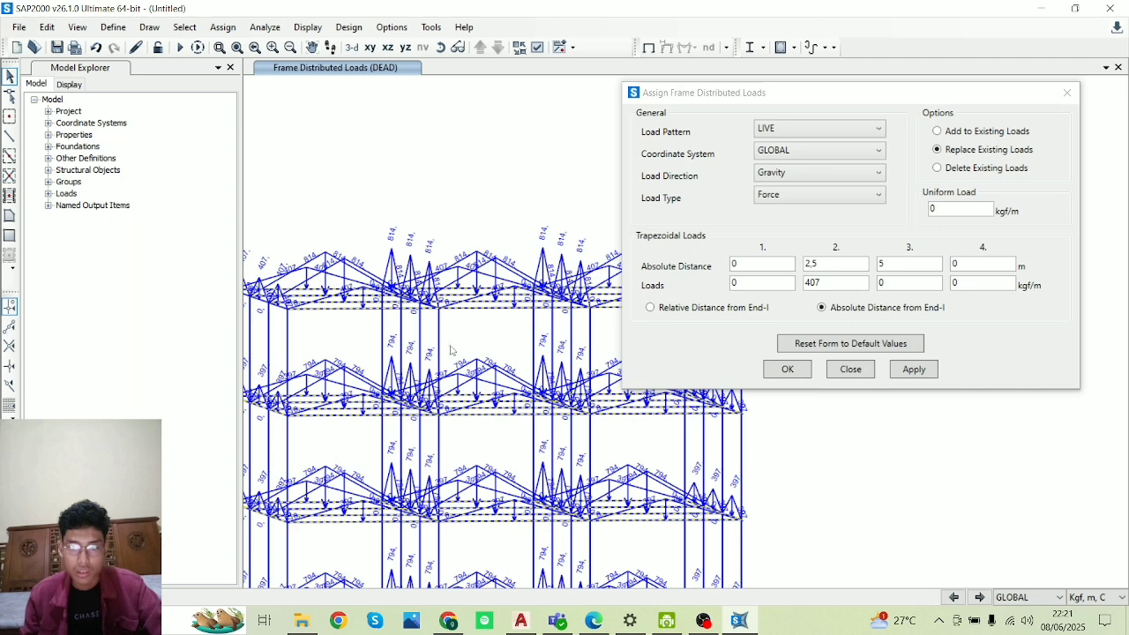
pyautogui.moveTo(471, 221); pyautogui.dragTo(1064, 193)
pyautogui.click(440, 50)
pyautogui.moveTo(484, 261); pyautogui.dragTo(615, 248)
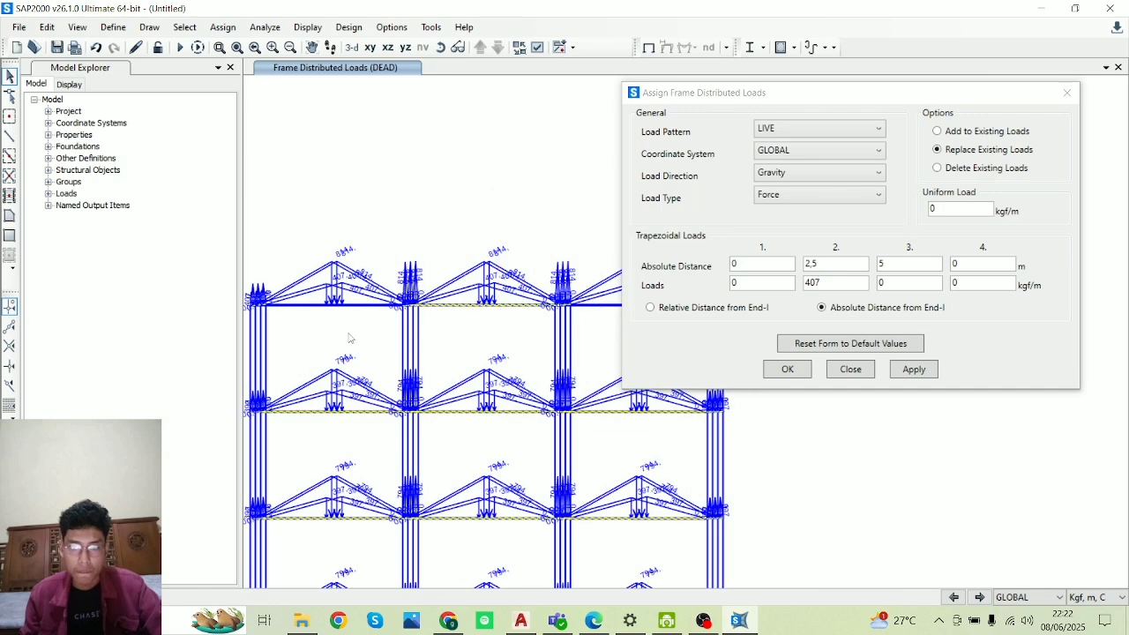
pyautogui.click(439, 49)
pyautogui.moveTo(520, 177); pyautogui.dragTo(604, 334)
pyautogui.click(440, 48)
pyautogui.moveTo(482, 217); pyautogui.dragTo(553, 240)
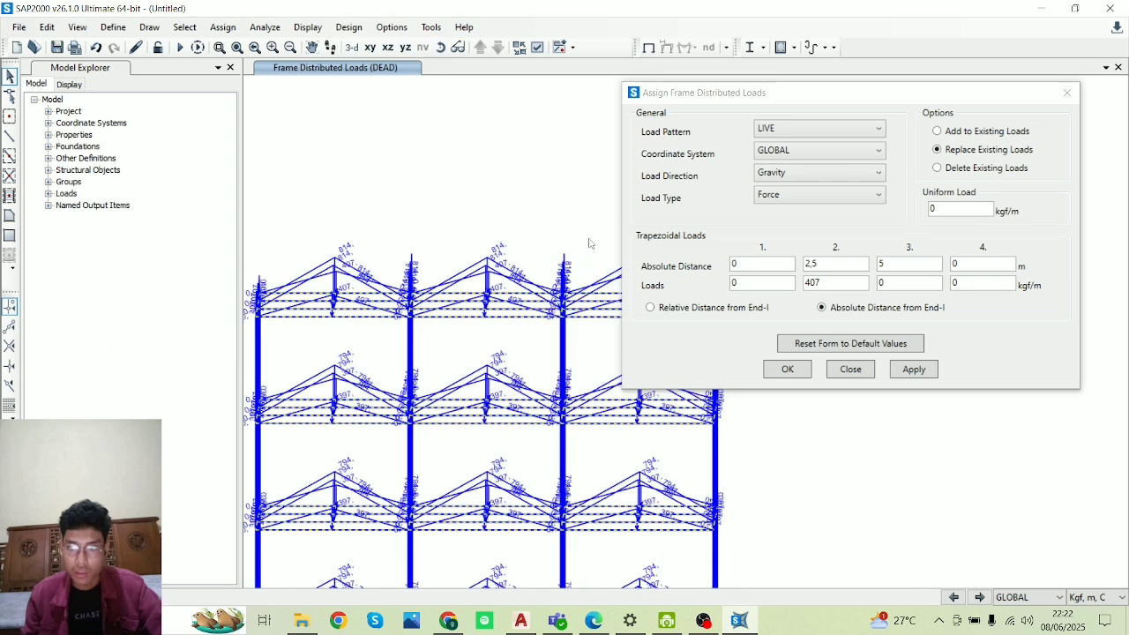
# - Assign a triangular LIVE gravity load peaking at 250 kgf/m to the selected floor and roof beams, replacing existing loads
pyautogui.doubleClick(825, 288)
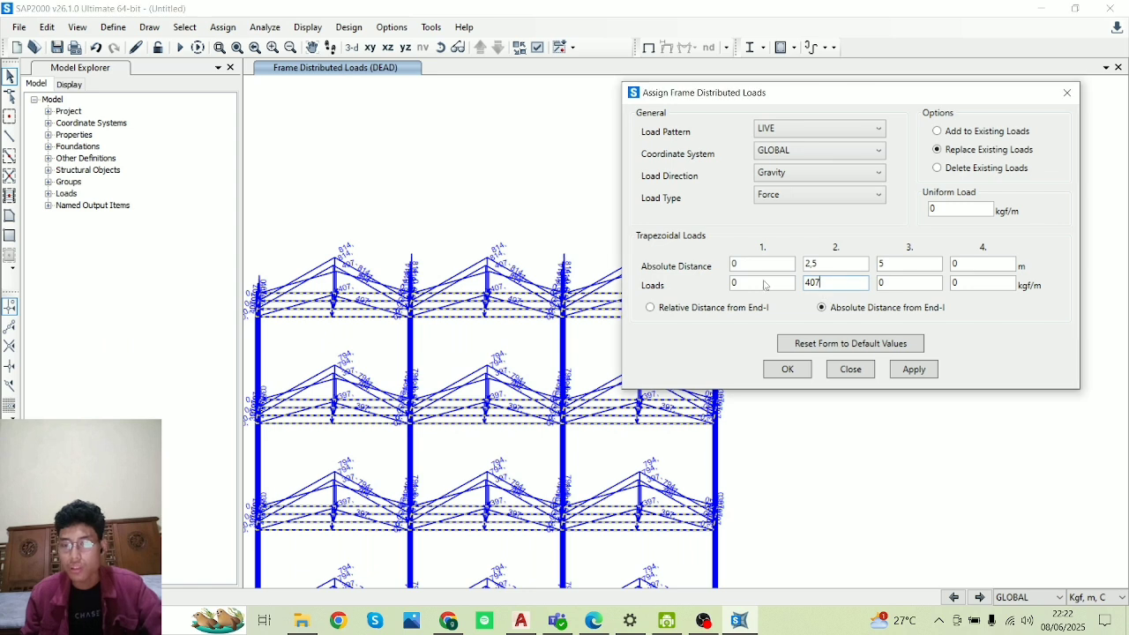
pyautogui.write('250')
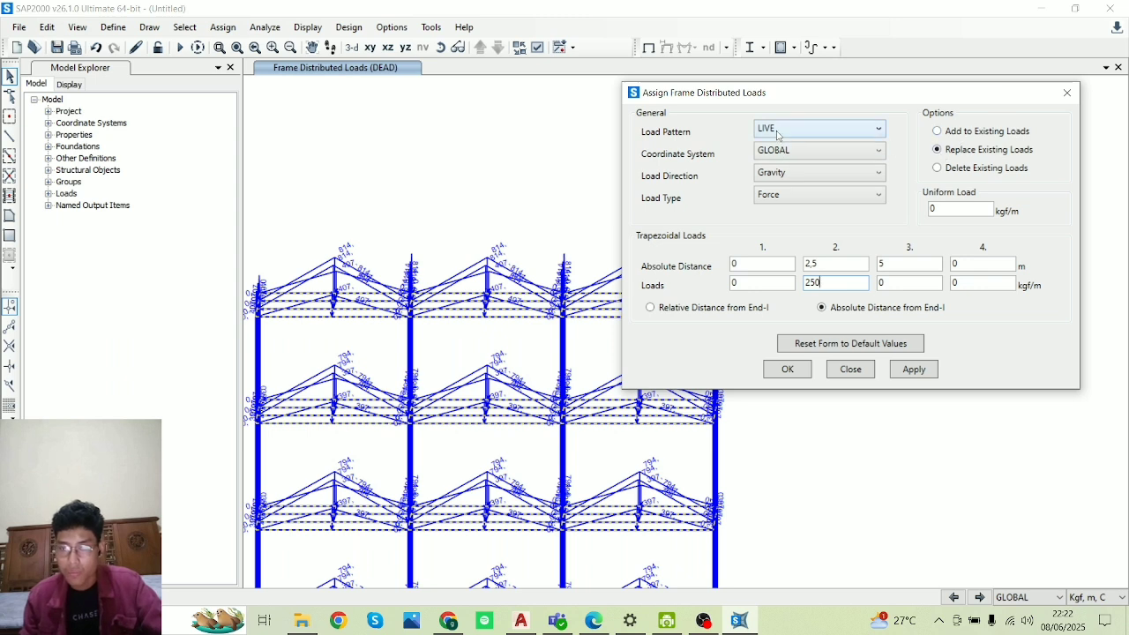
pyautogui.click(910, 371)
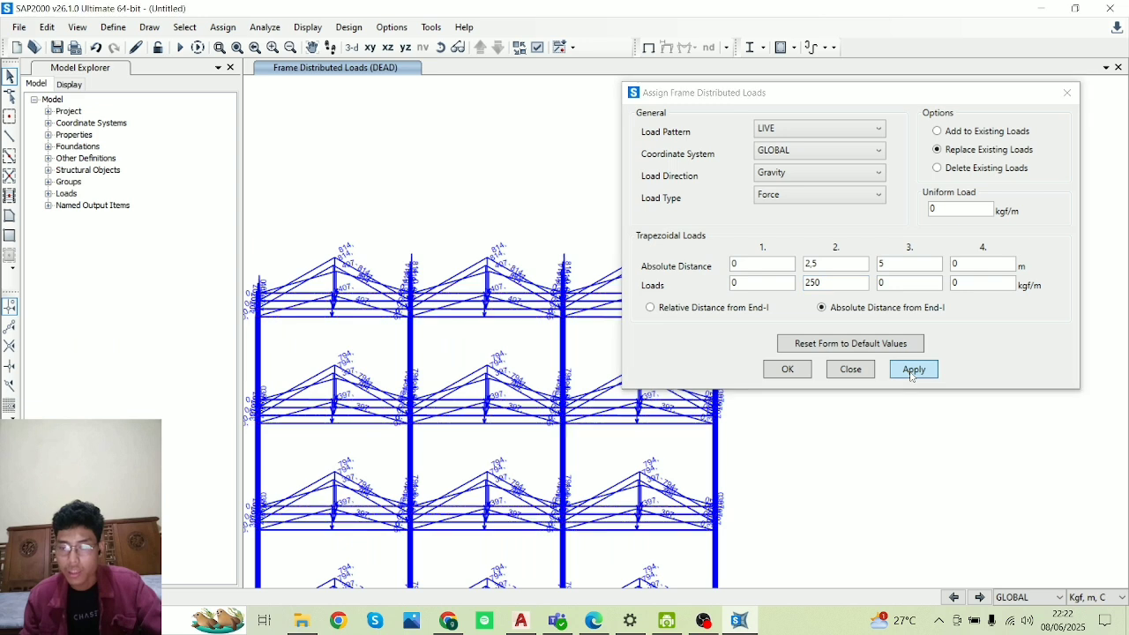
pyautogui.scroll(-5, 556, 343)
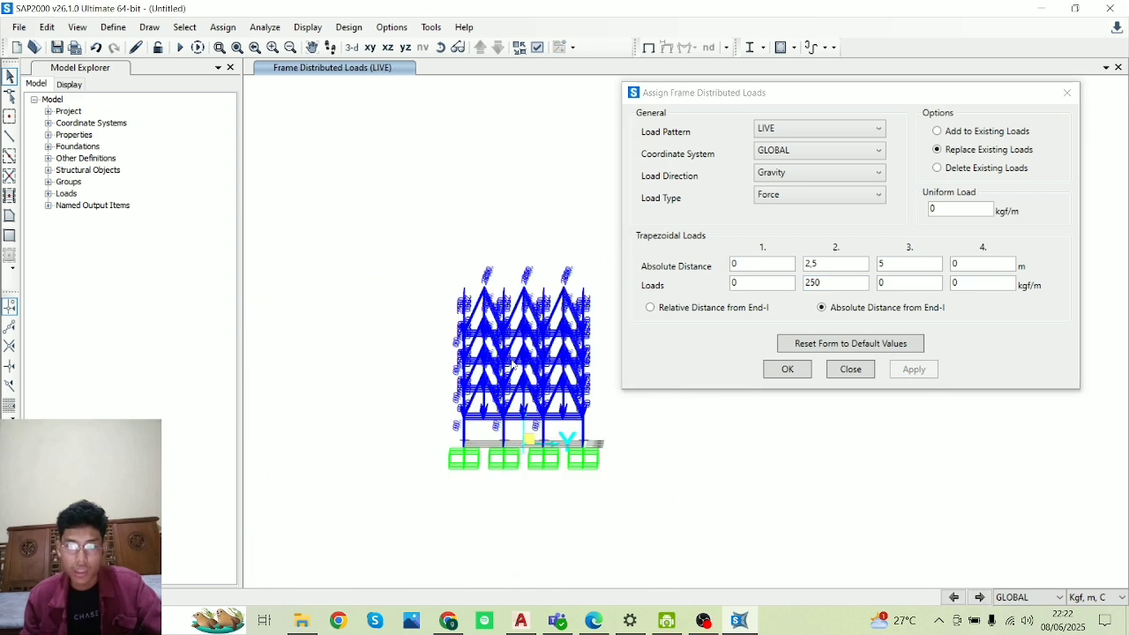
pyautogui.scroll(5, 506, 346)
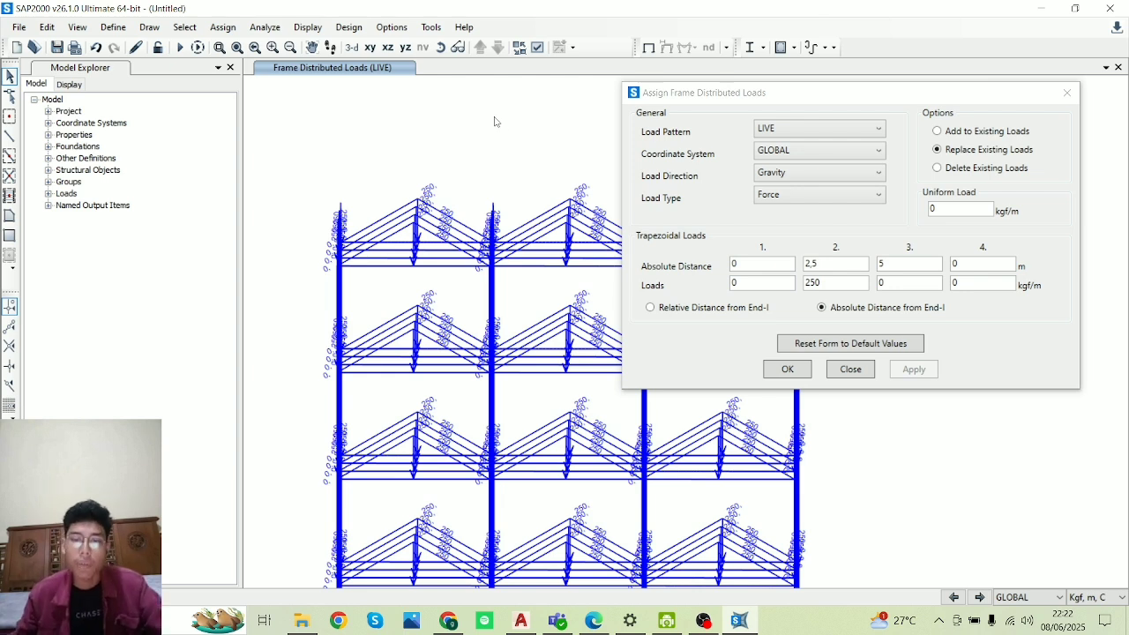
# - Select the interior beams along grid lines B, C, 2 and 3 on all levels, seen from above
pyautogui.click(440, 47)
pyautogui.moveTo(505, 155); pyautogui.dragTo(477, 630)
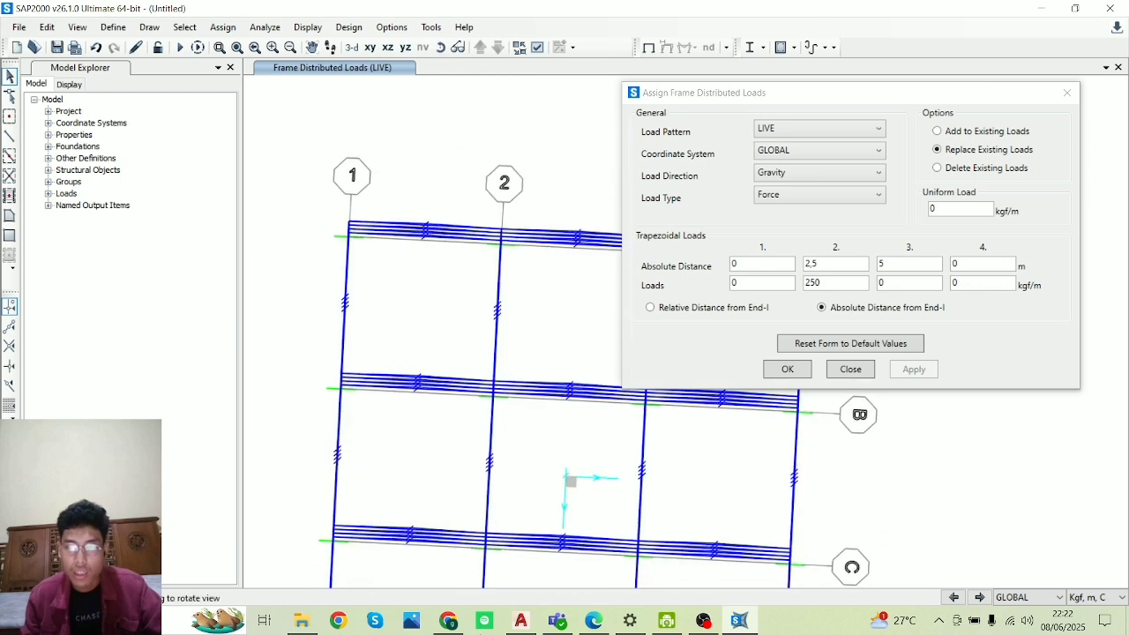
pyautogui.scroll(-6, 479, 505)
pyautogui.scroll(6, 518, 412)
pyautogui.moveTo(487, 528); pyautogui.dragTo(532, 314, button='middle')
pyautogui.moveTo(503, 401); pyautogui.dragTo(511, 339, button='middle')
pyautogui.scroll(-6, 516, 263)
pyautogui.scroll(3, 512, 351)
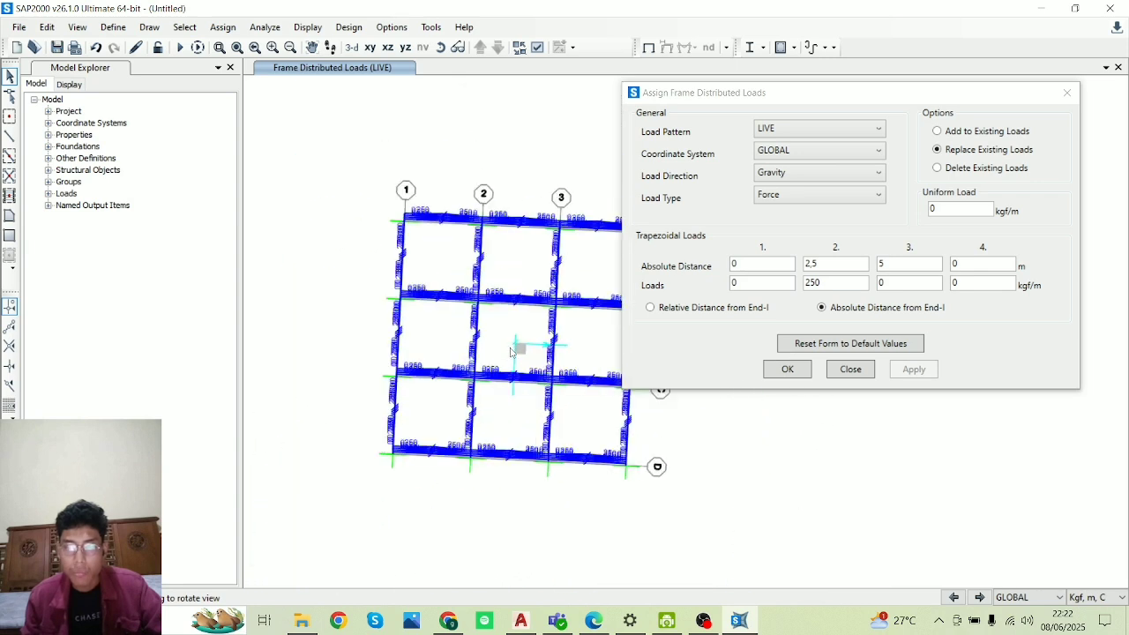
pyautogui.moveTo(516, 346); pyautogui.dragTo(517, 346)
pyautogui.moveTo(495, 263); pyautogui.dragTo(446, 255)
pyautogui.moveTo(447, 330); pyautogui.dragTo(440, 250)
pyautogui.moveTo(435, 367); pyautogui.dragTo(435, 363)
pyautogui.moveTo(585, 273); pyautogui.dragTo(586, 271)
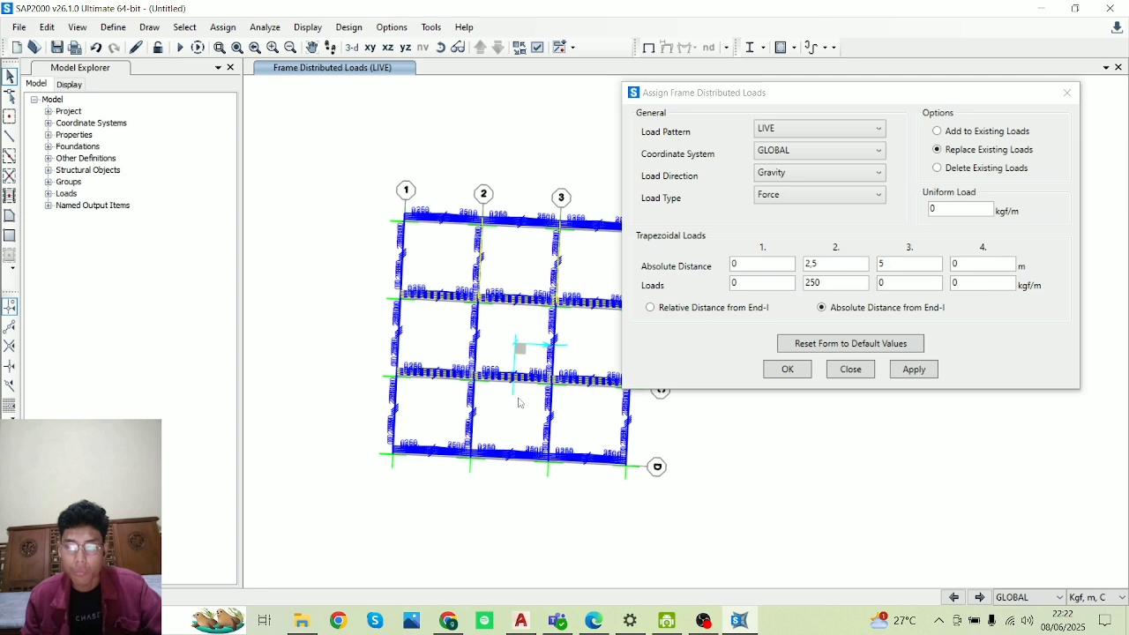
pyautogui.moveTo(553, 434); pyautogui.dragTo(463, 432)
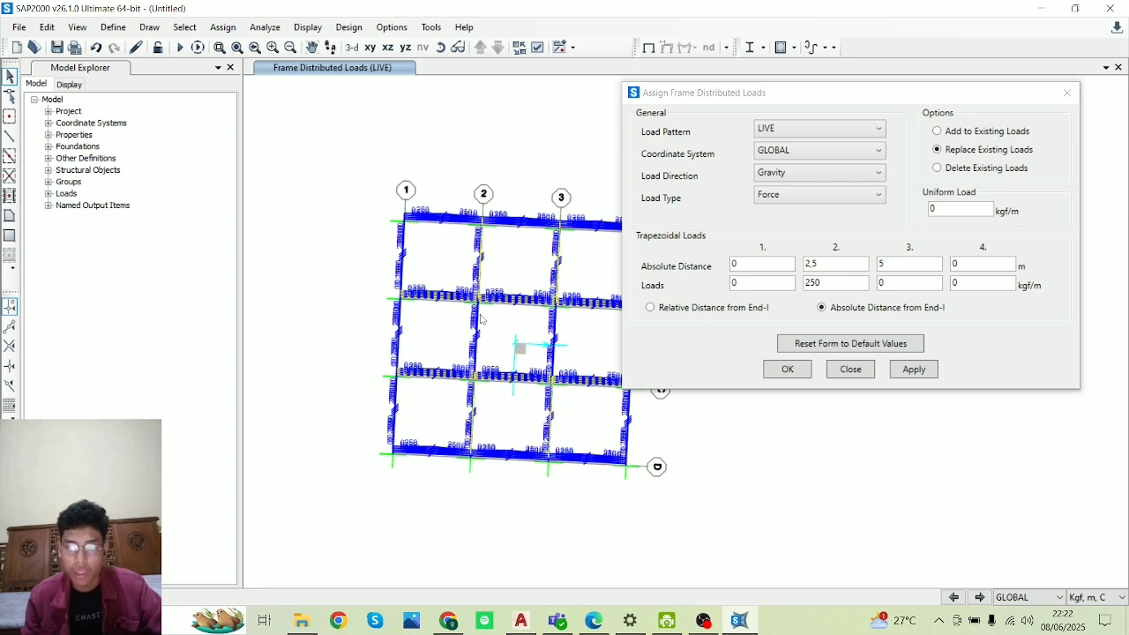
pyautogui.moveTo(500, 372); pyautogui.dragTo(501, 243)
pyautogui.moveTo(559, 413); pyautogui.dragTo(463, 410)
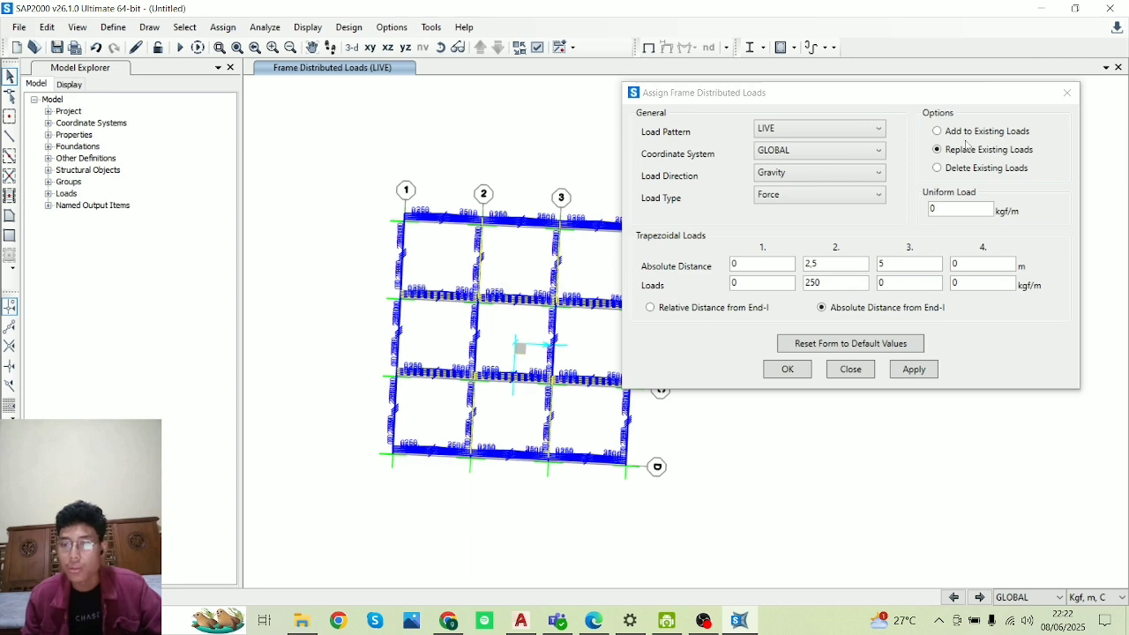
# - Add a second 250 kgf/m triangular LIVE load to the existing loads on the interior beams and close the load assignment
pyautogui.click(938, 131)
pyautogui.click(913, 371)
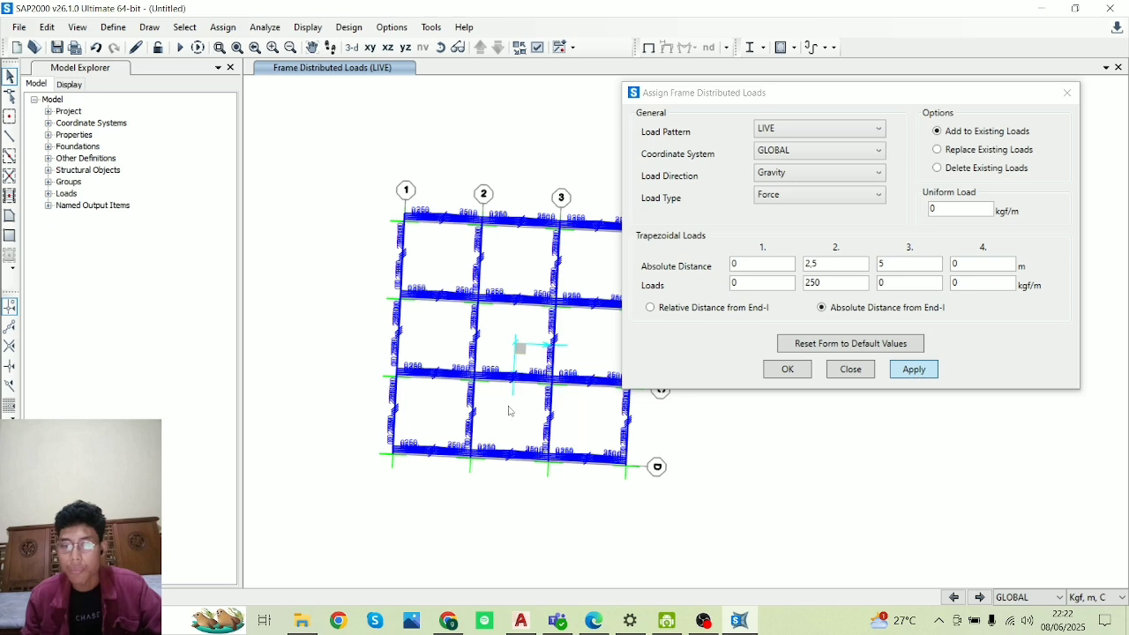
pyautogui.click(457, 47)
pyautogui.moveTo(479, 172); pyautogui.dragTo(534, 47)
pyautogui.scroll(5, 432, 215)
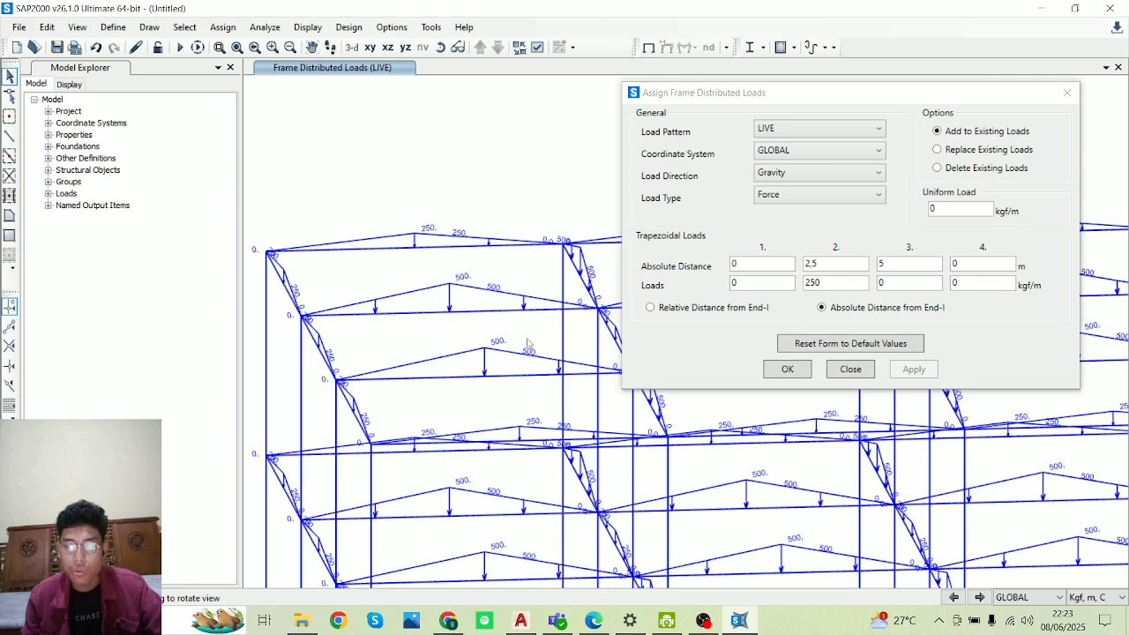
pyautogui.scroll(-5, 528, 343)
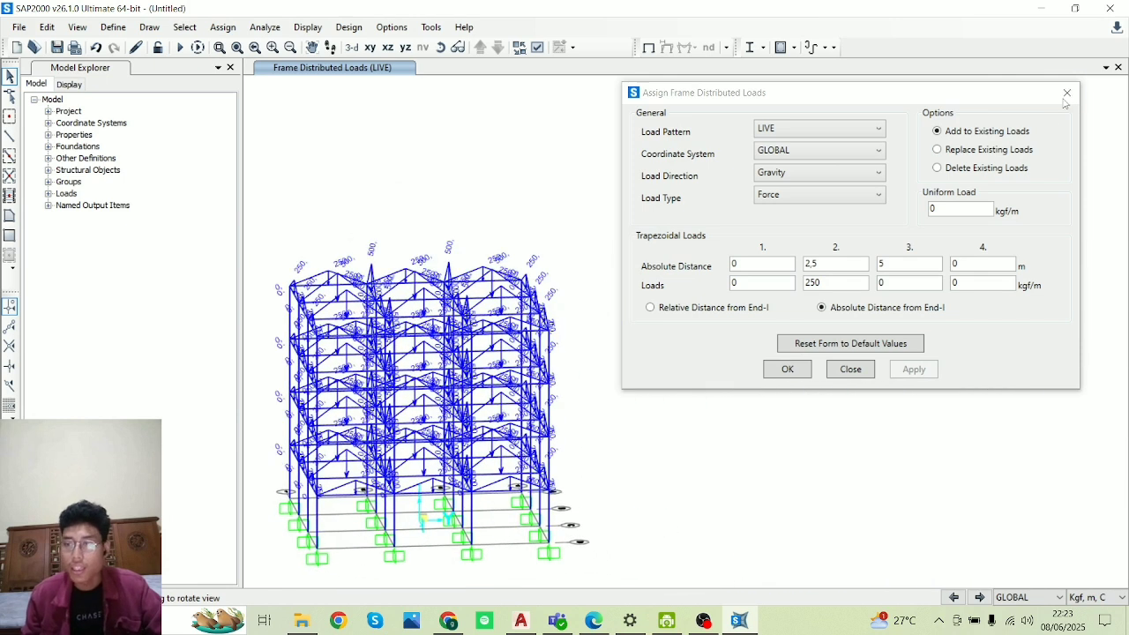
pyautogui.click(1066, 93)
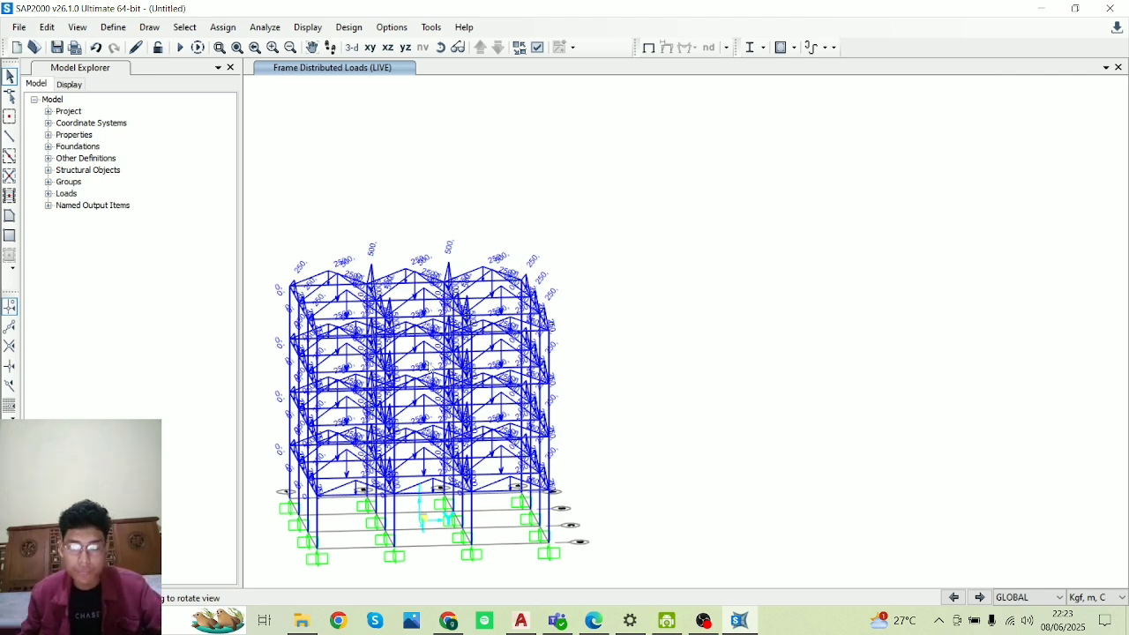
# - Examine the distributed live loads on all four levels of the frame from several viewing angles
pyautogui.scroll(3, 423, 450)
pyautogui.scroll(-3, 421, 447)
pyautogui.moveTo(421, 447); pyautogui.dragTo(537, 430, button='middle')
pyautogui.click(440, 48)
pyautogui.moveTo(586, 399); pyautogui.dragTo(419, 380)
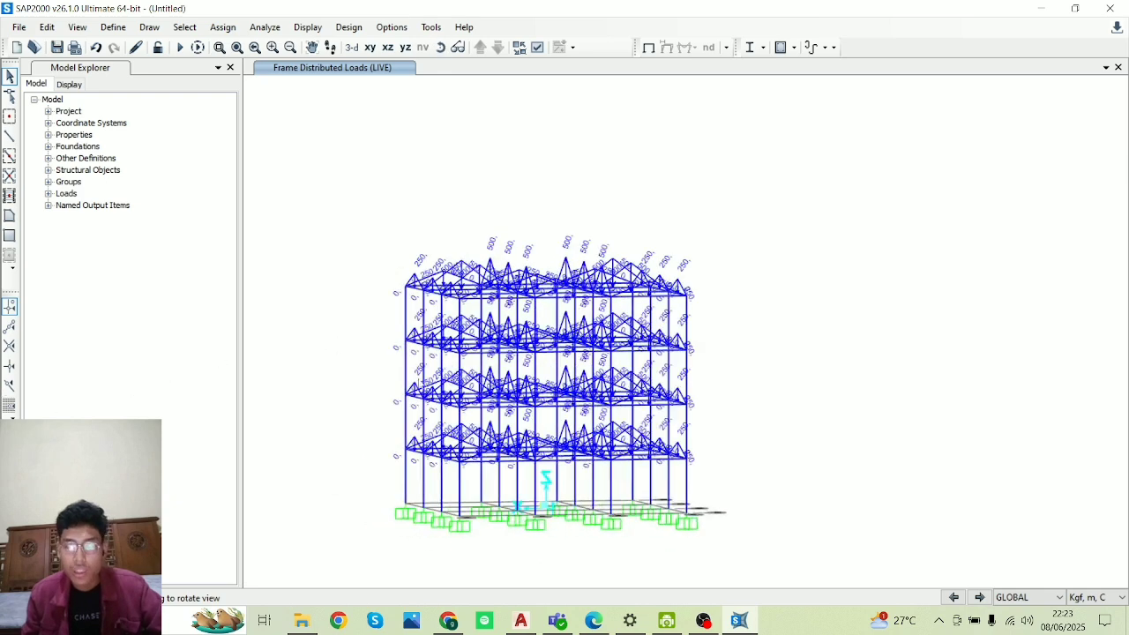
pyautogui.click(439, 51)
pyautogui.moveTo(558, 320); pyautogui.dragTo(875, 181)
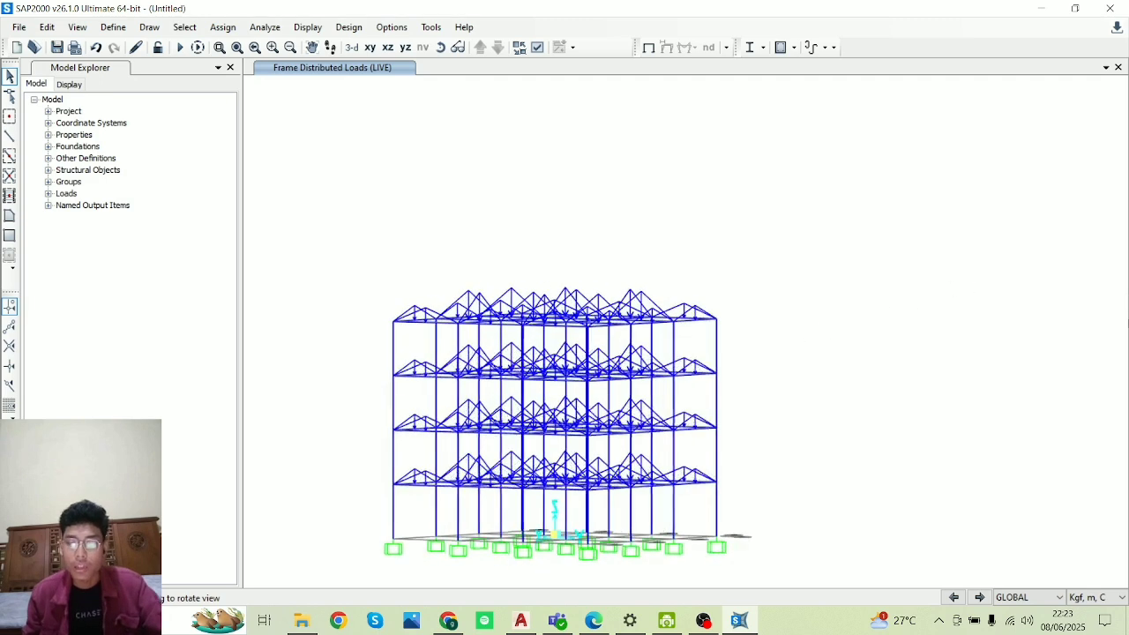
pyautogui.click(440, 47)
pyautogui.moveTo(873, 262); pyautogui.dragTo(829, 256)
pyautogui.scroll(4, 630, 290)
pyautogui.scroll(-4, 618, 291)
pyautogui.click(440, 48)
pyautogui.moveTo(602, 392)
pyautogui.mouseDown()
pyautogui.moveTo(593, 356)
pyautogui.moveTo(608, 383)
pyautogui.mouseUp()
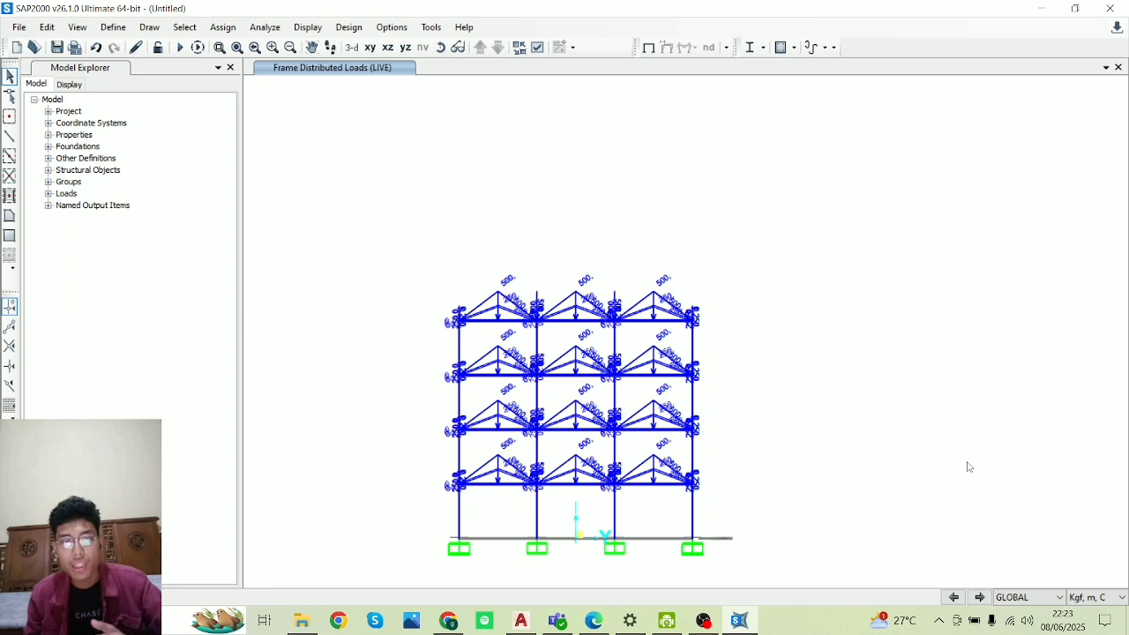
# - Exclude the MODAL case from the analysis run, keeping the DEAD and LIVE cases set to run
pyautogui.click(179, 48)
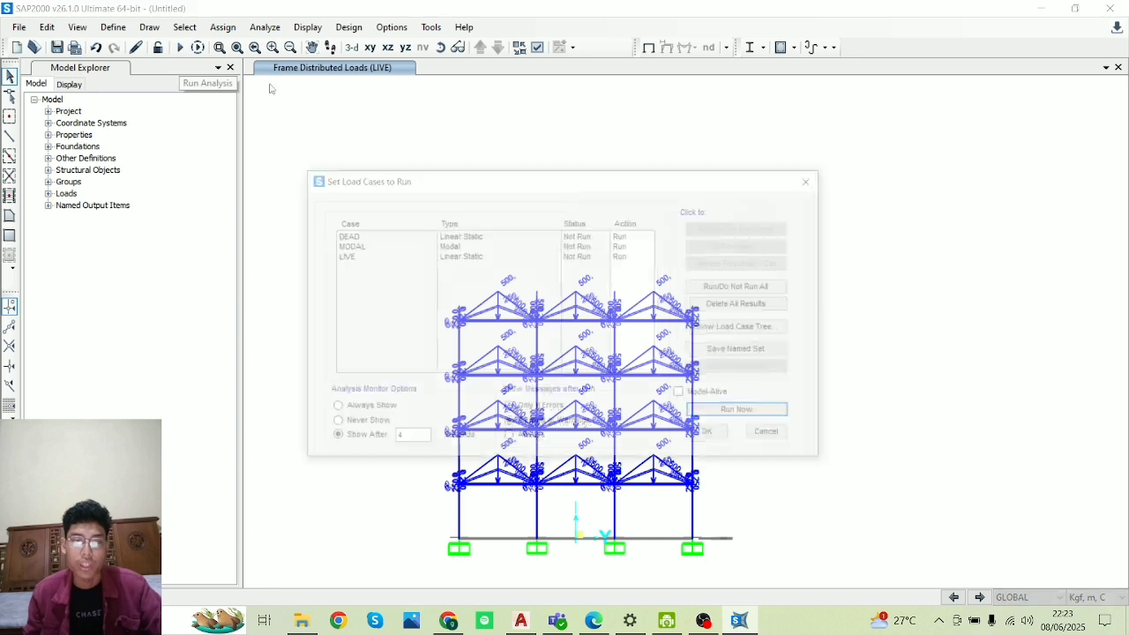
pyautogui.click(379, 250)
pyautogui.click(790, 231)
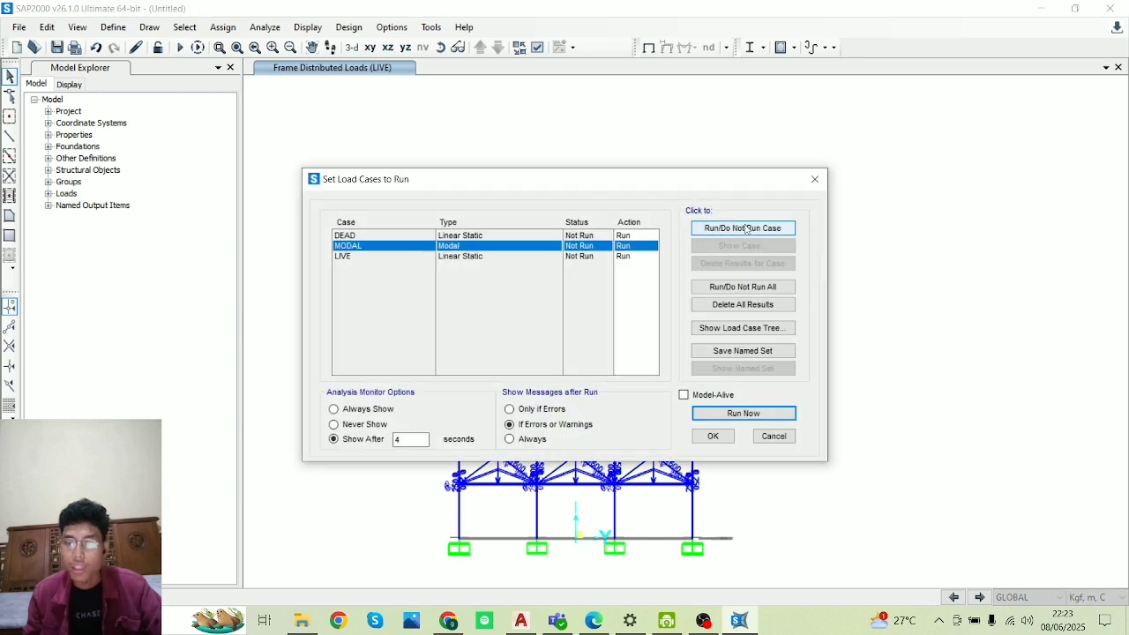
pyautogui.click(382, 238)
pyautogui.click(356, 260)
pyautogui.click(354, 239)
pyautogui.click(348, 257)
pyautogui.click(355, 238)
# - Run the analysis and save the model as "Ujian Akhir Semester Anstruk_068_Semester 4"
pyautogui.click(754, 415)
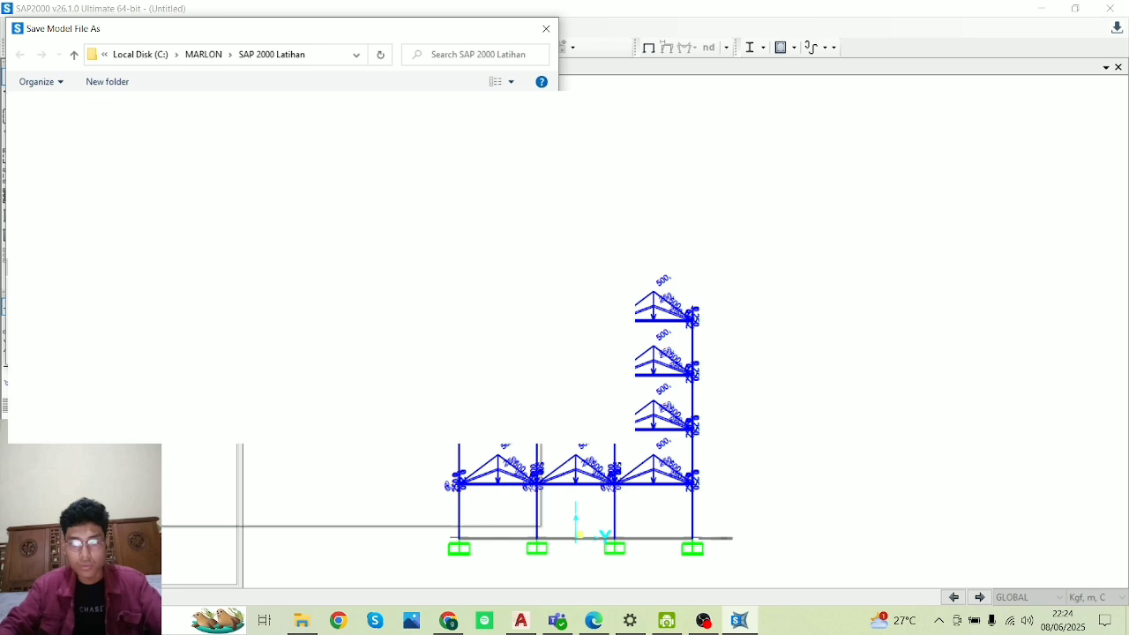
pyautogui.write('Ujian Akhir Semester Anstruk_068_Semester 4')
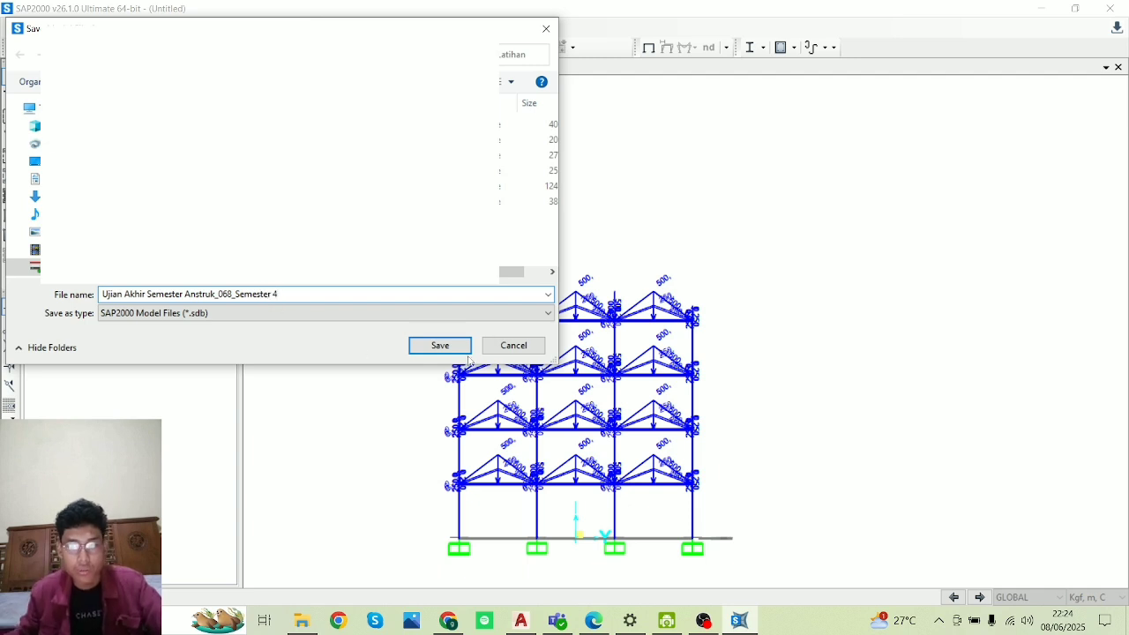
pyautogui.click(465, 350)
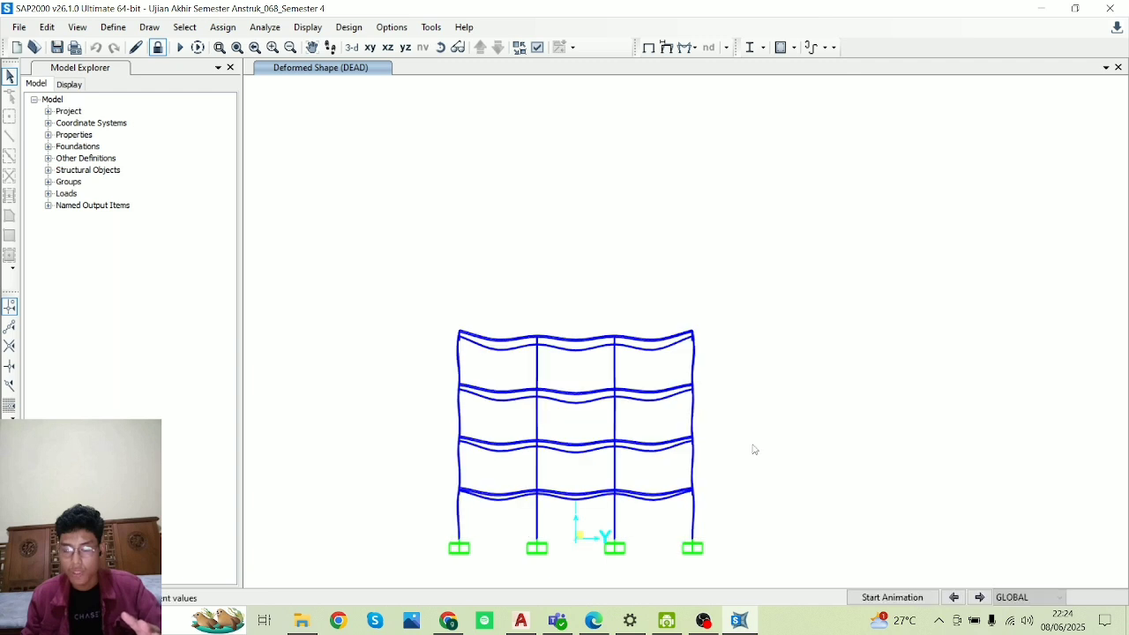
# - Display the frame's deformed shape for the load combination 1,2D + 1,6L
pyautogui.scroll(-2, 686, 371)
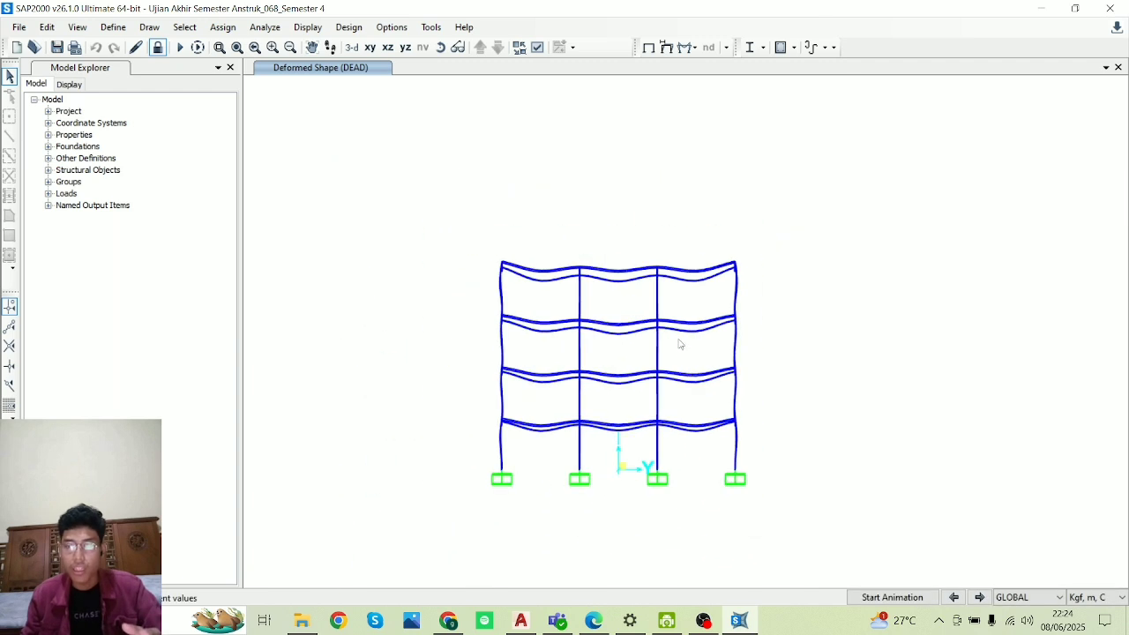
pyautogui.click(690, 48)
pyautogui.click(668, 48)
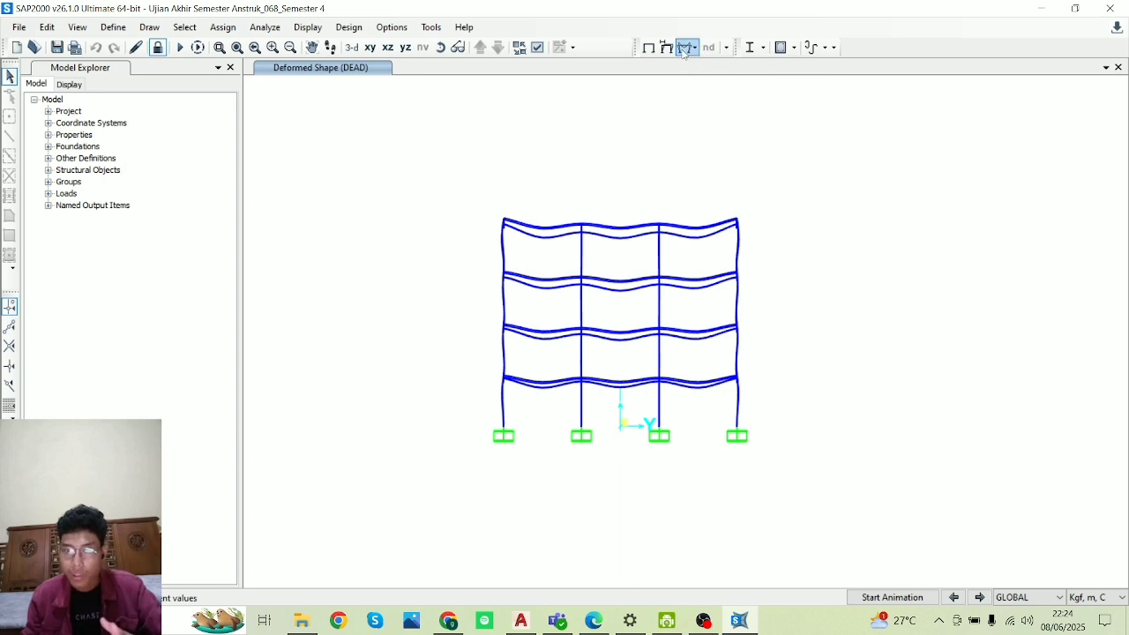
pyautogui.click(668, 48)
pyautogui.click(465, 173)
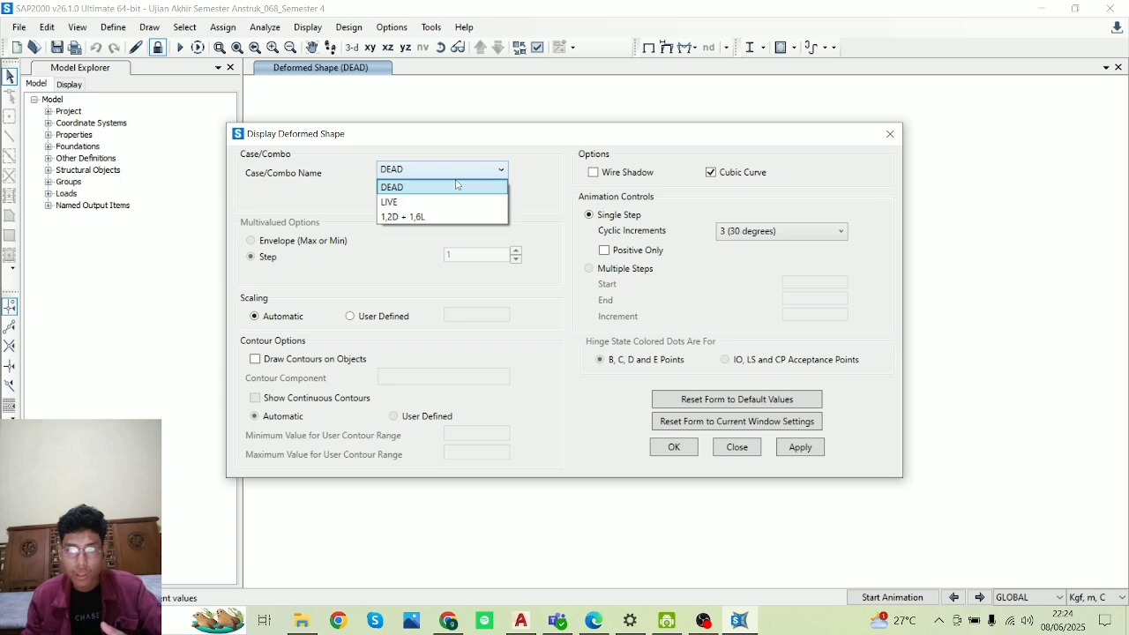
pyautogui.click(436, 217)
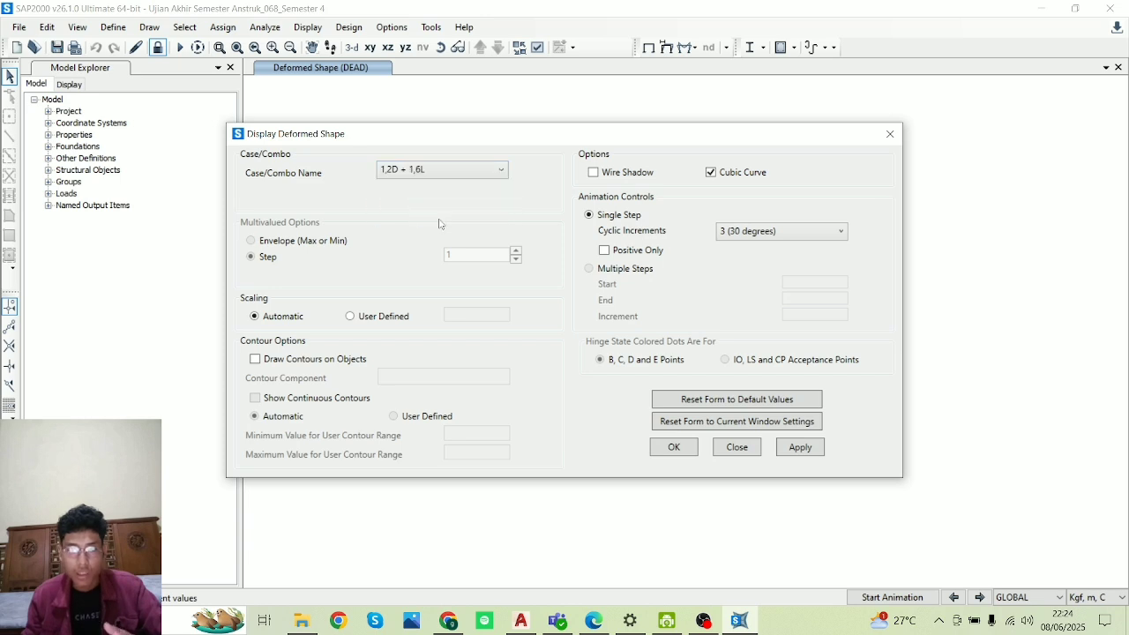
pyautogui.click(674, 448)
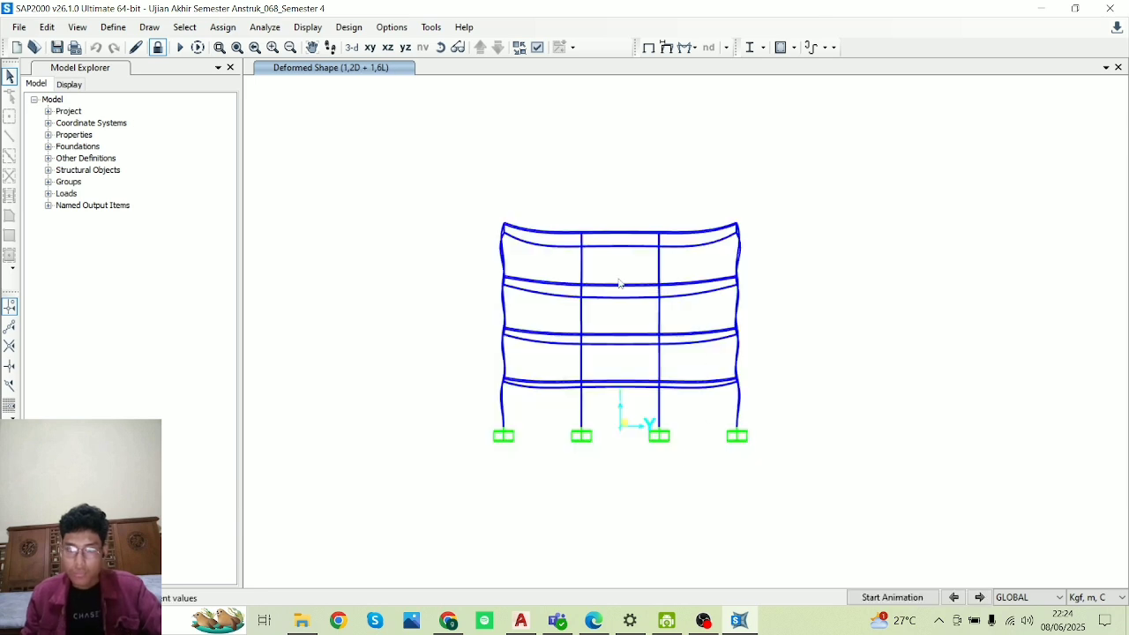
pyautogui.moveTo(825, 407); pyautogui.dragTo(832, 442, button='middle')
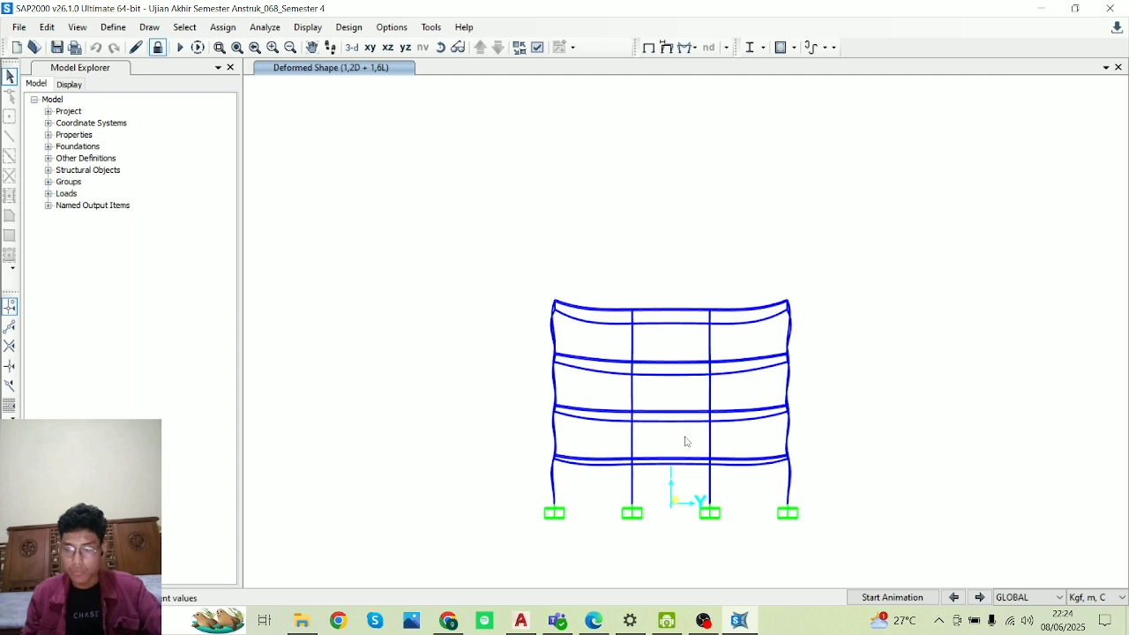
# - Examine the animated and static deformed shape for 1,2D + 1,6L from several viewing angles
pyautogui.click(440, 46)
pyautogui.moveTo(796, 477); pyautogui.dragTo(829, 423)
pyautogui.moveTo(1122, 484); pyautogui.dragTo(88, 485)
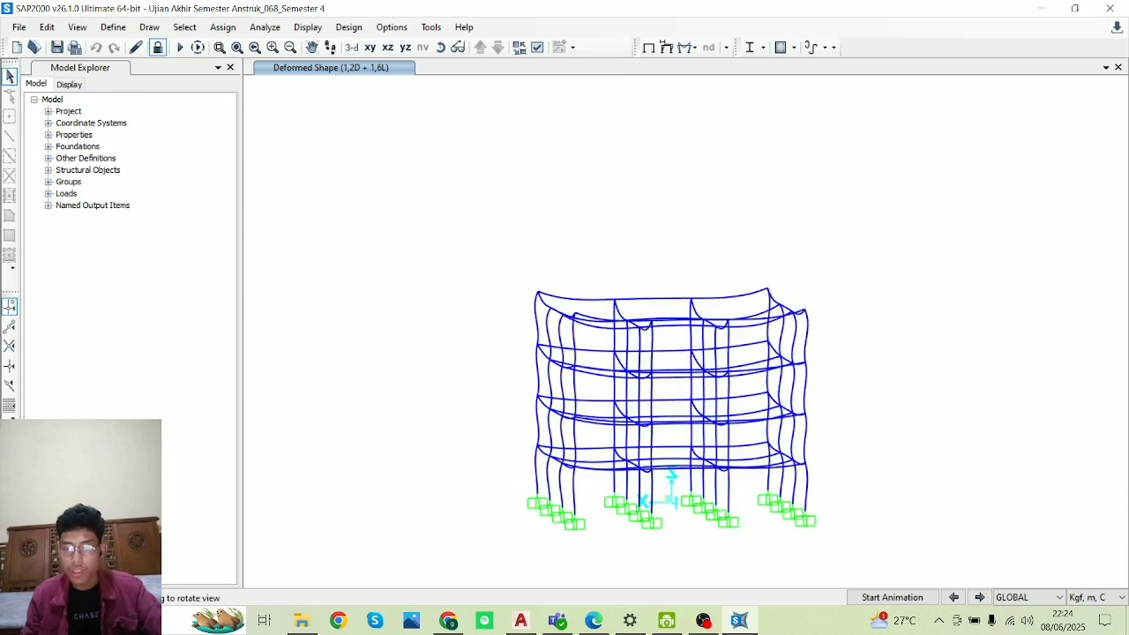
pyautogui.moveTo(925, 366); pyautogui.dragTo(836, 332)
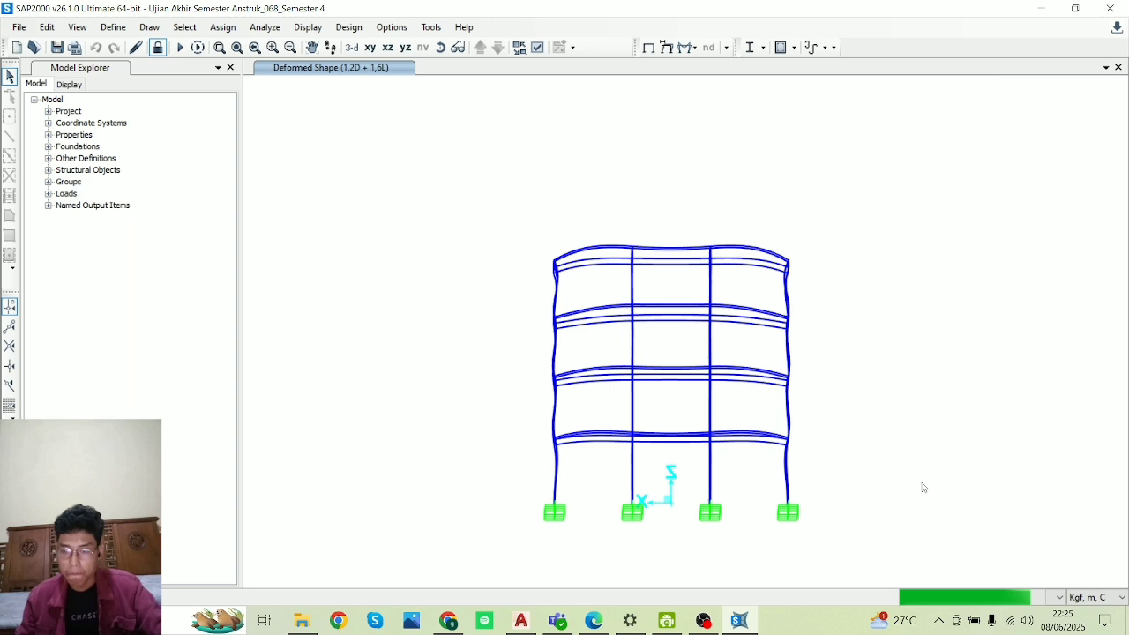
pyautogui.moveTo(839, 375); pyautogui.dragTo(684, 464, button='middle')
pyautogui.moveTo(801, 395); pyautogui.dragTo(867, 362, button='middle')
pyautogui.scroll(3, 809, 332)
pyautogui.scroll(-3, 775, 351)
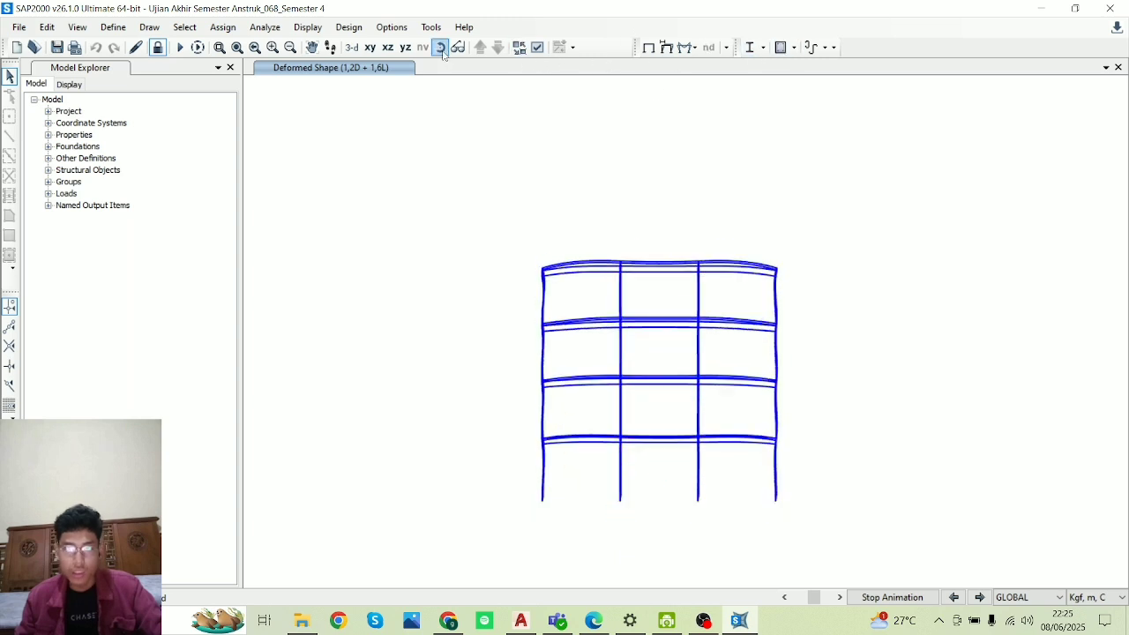
pyautogui.click(441, 50)
pyautogui.moveTo(768, 329); pyautogui.dragTo(647, 336)
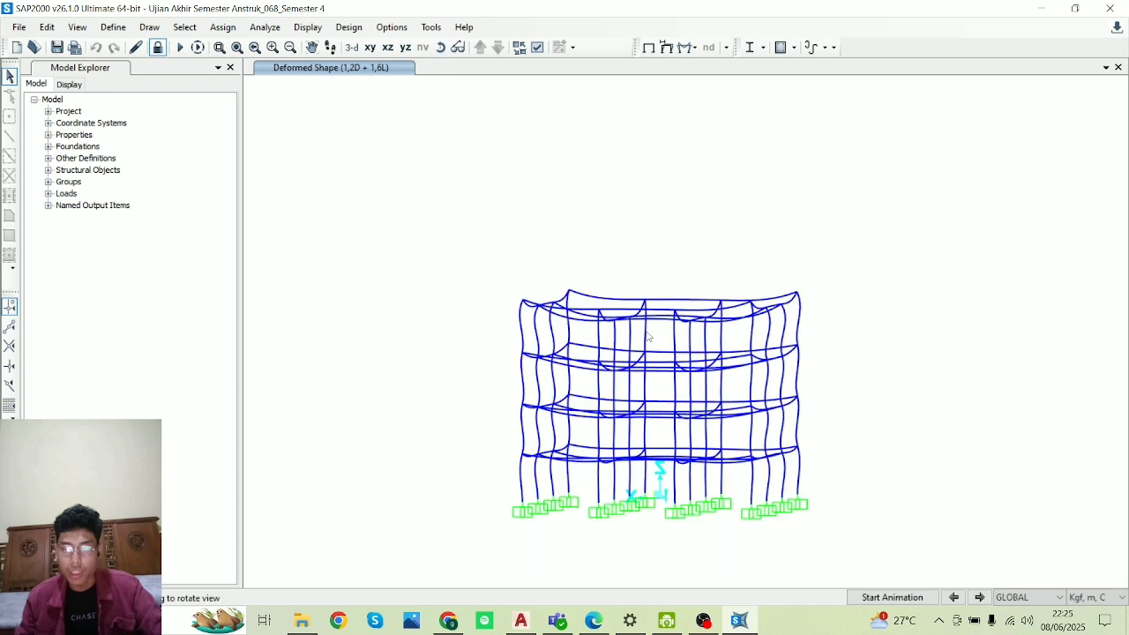
pyautogui.moveTo(962, 321)
pyautogui.mouseDown()
pyautogui.moveTo(595, 320)
pyautogui.moveTo(392, 414)
pyautogui.moveTo(789, 364)
pyautogui.mouseUp()
pyautogui.click(458, 47)
# - Choose the joint output tables and the analysis messages table from the analysis results for display
pyautogui.click(308, 27)
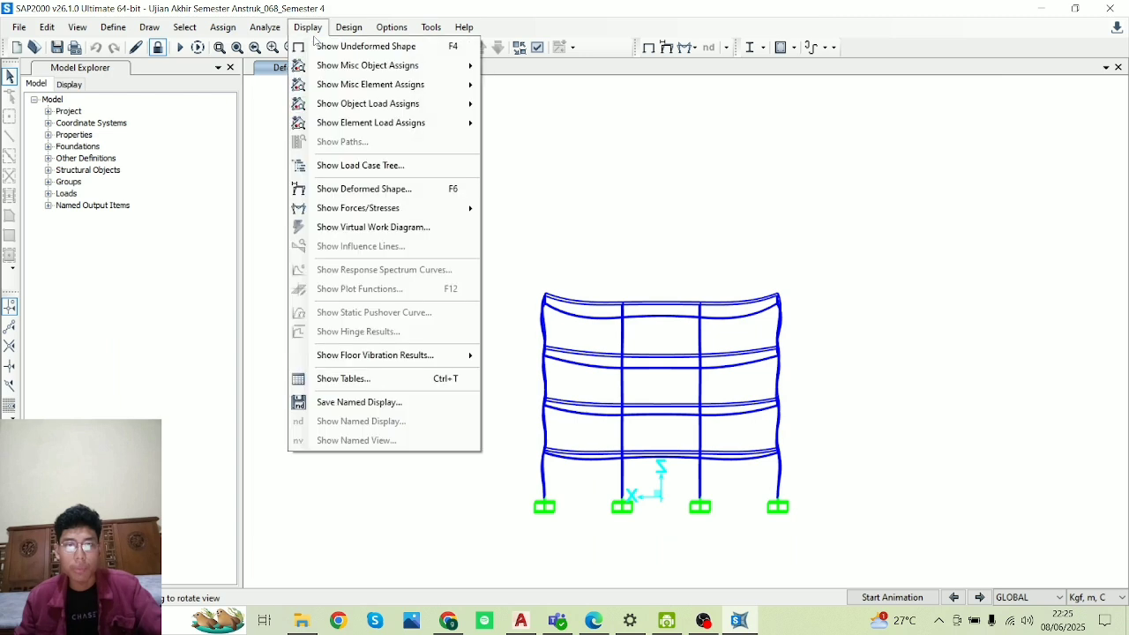
pyautogui.click(409, 389)
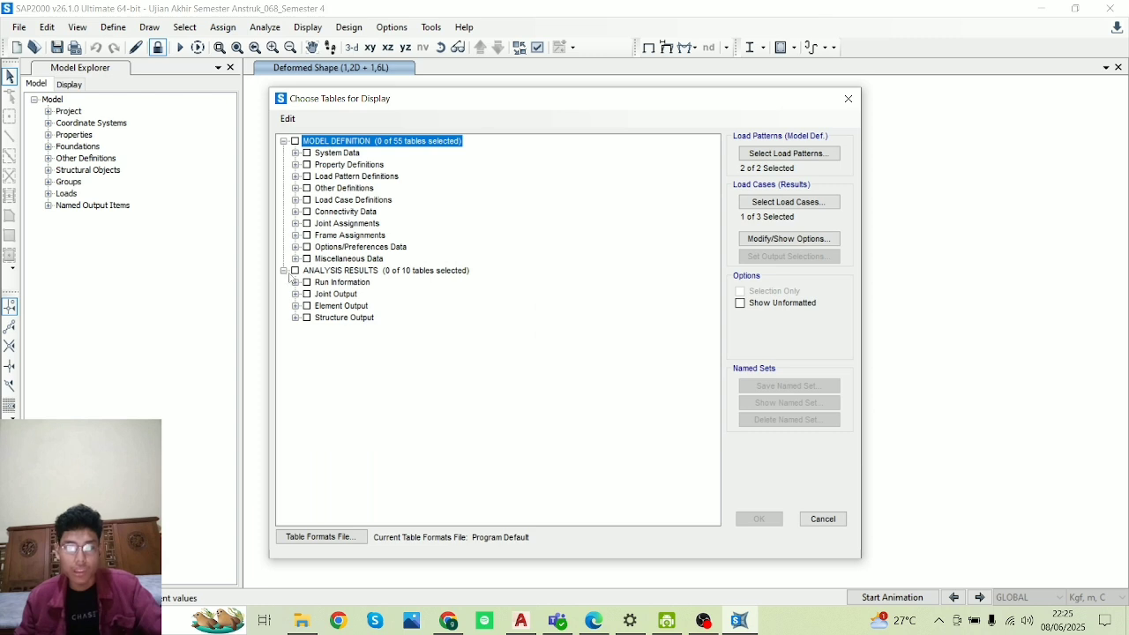
pyautogui.click(307, 294)
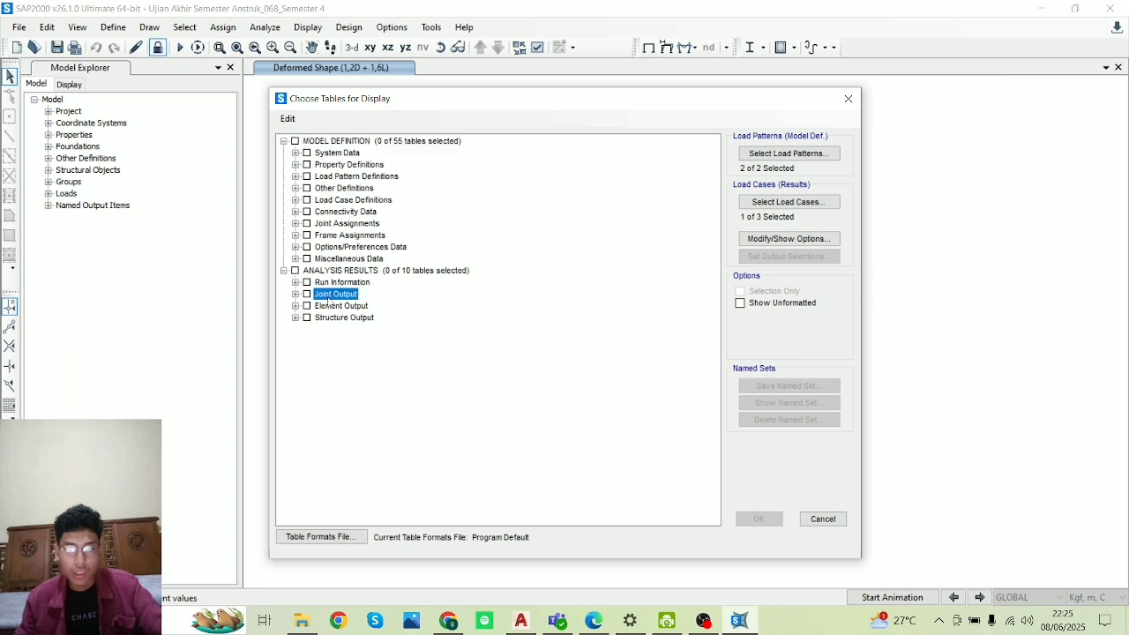
pyautogui.click(296, 294)
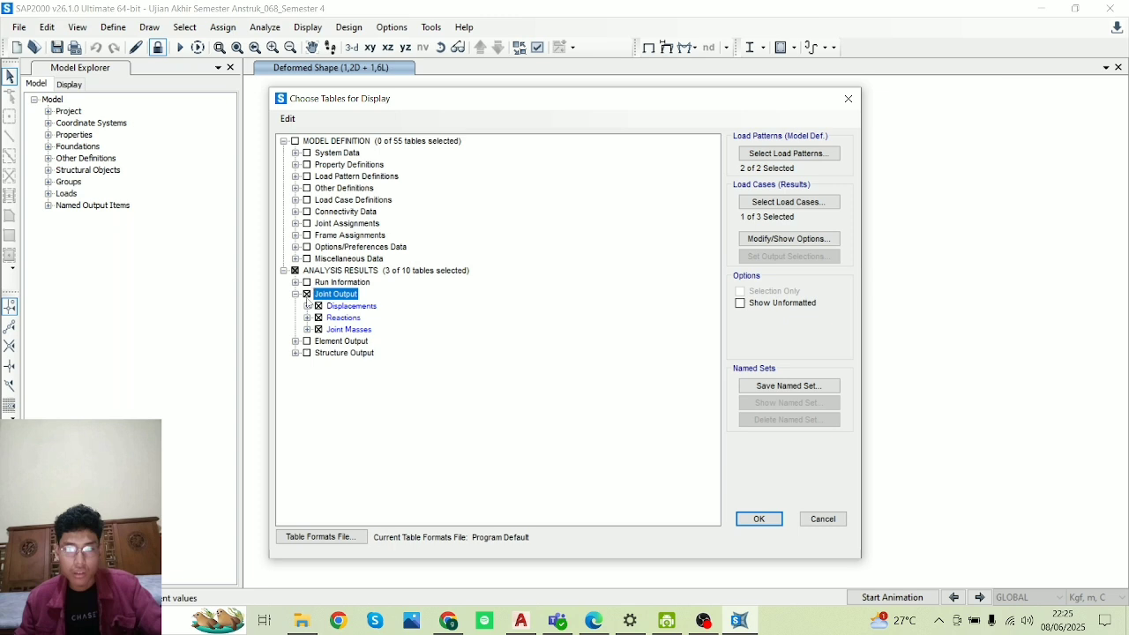
pyautogui.click(297, 283)
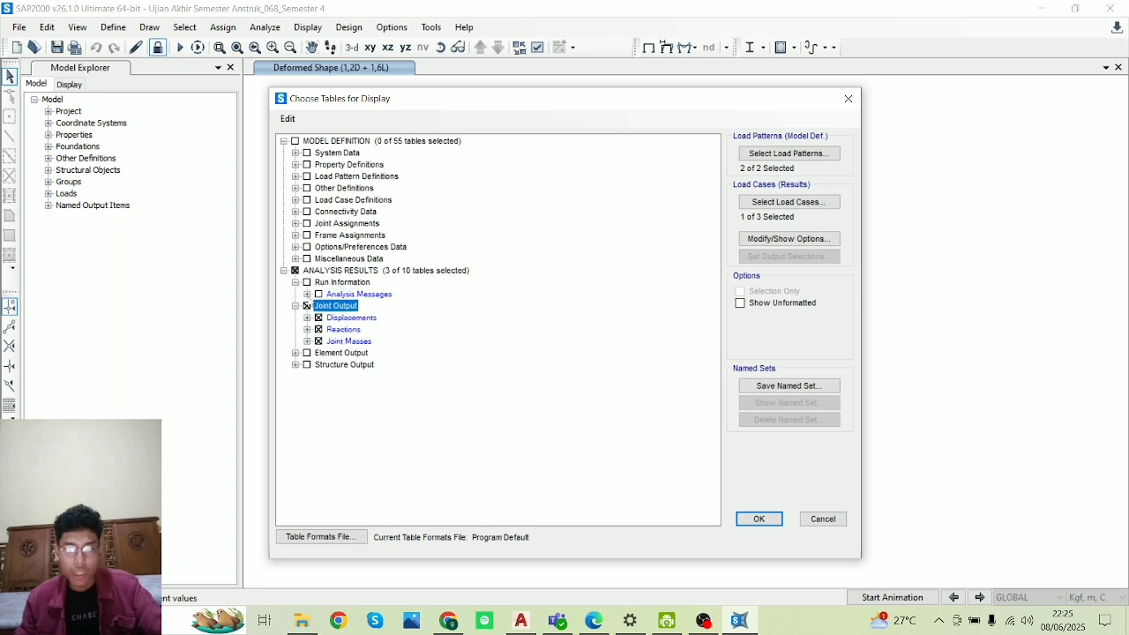
pyautogui.click(320, 295)
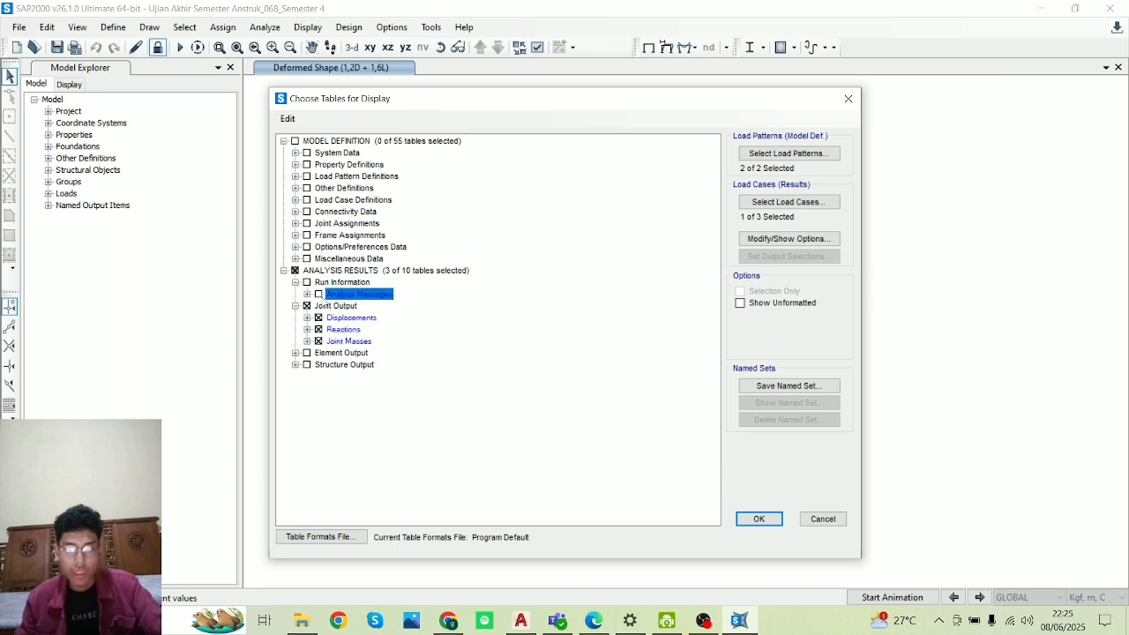
# - Add the element output and structure output tables to the selection, and close the table chooser without displaying them
pyautogui.click(307, 352)
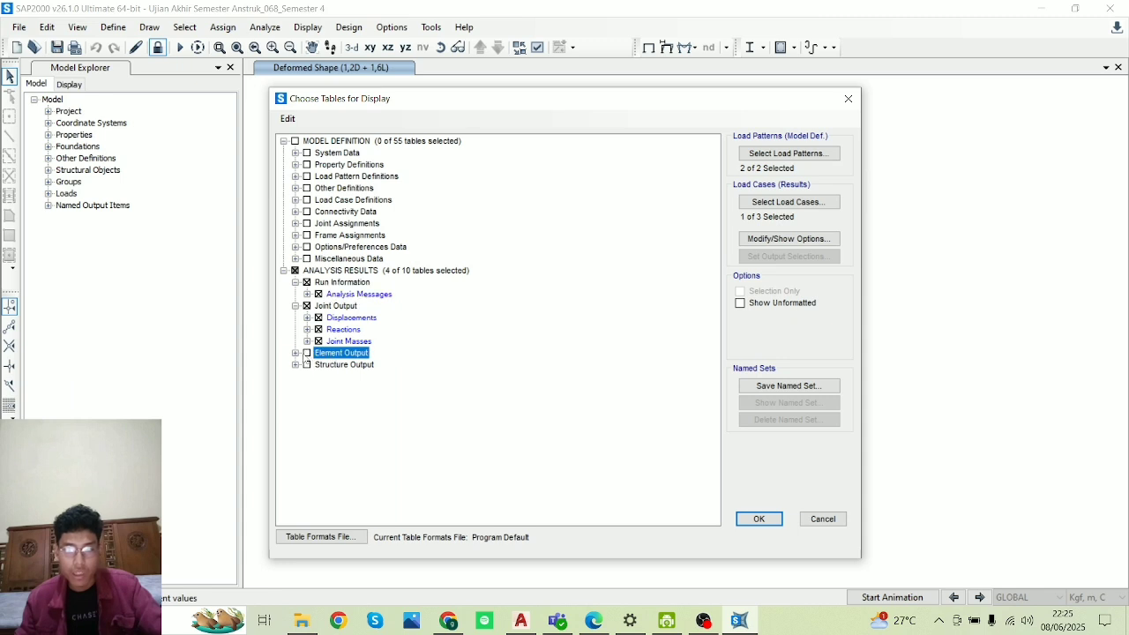
pyautogui.click(296, 353)
pyautogui.click(333, 366)
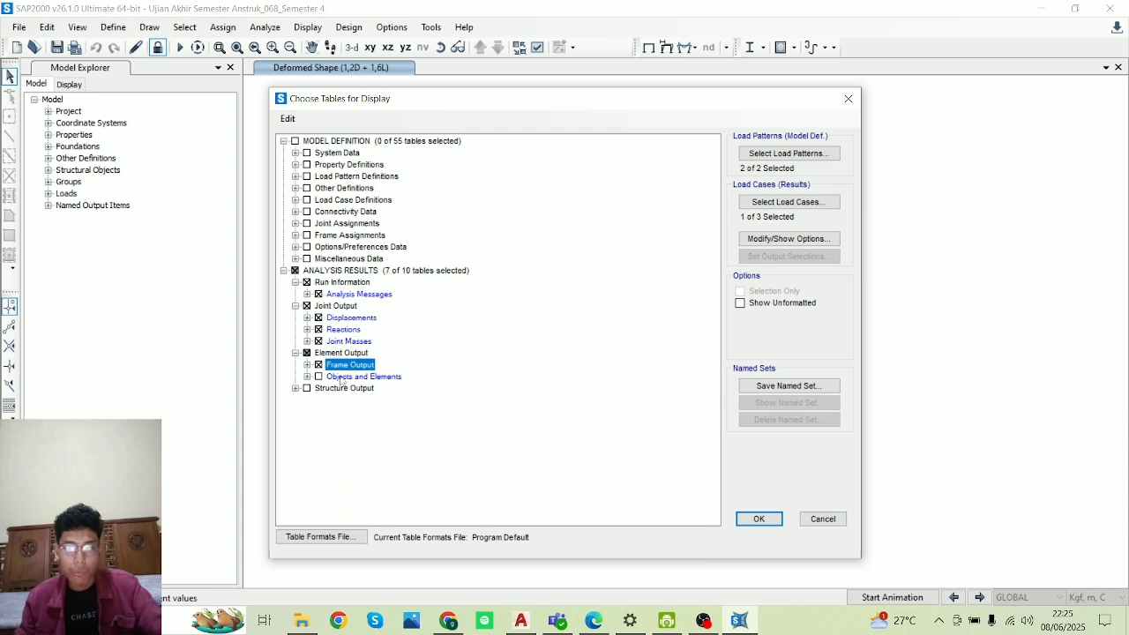
pyautogui.click(339, 377)
pyautogui.click(307, 389)
pyautogui.click(295, 389)
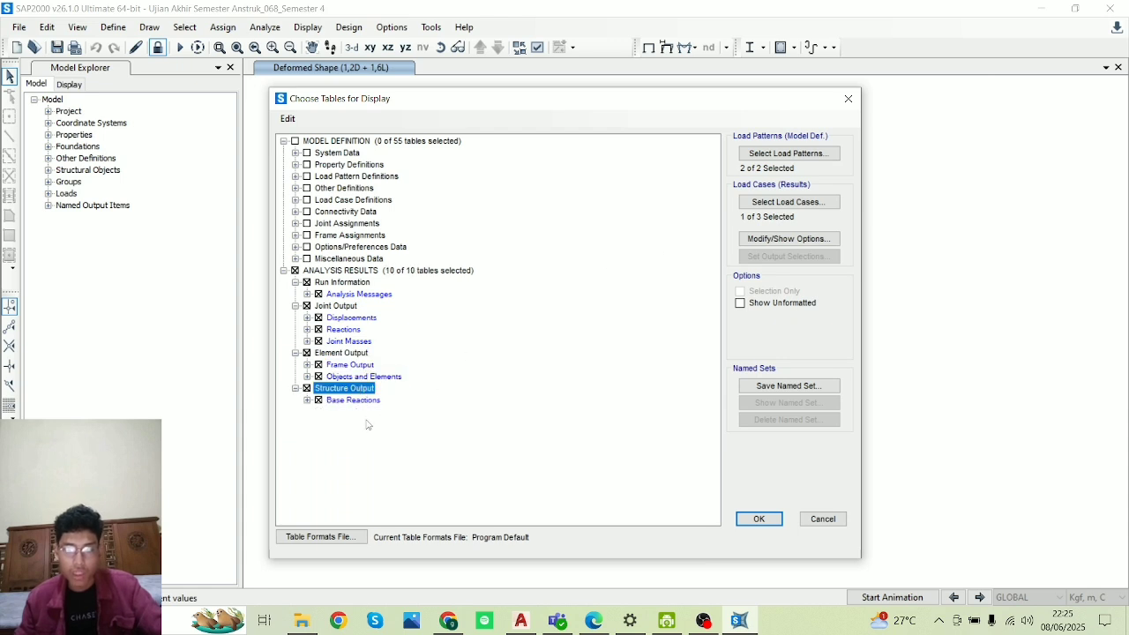
pyautogui.click(848, 98)
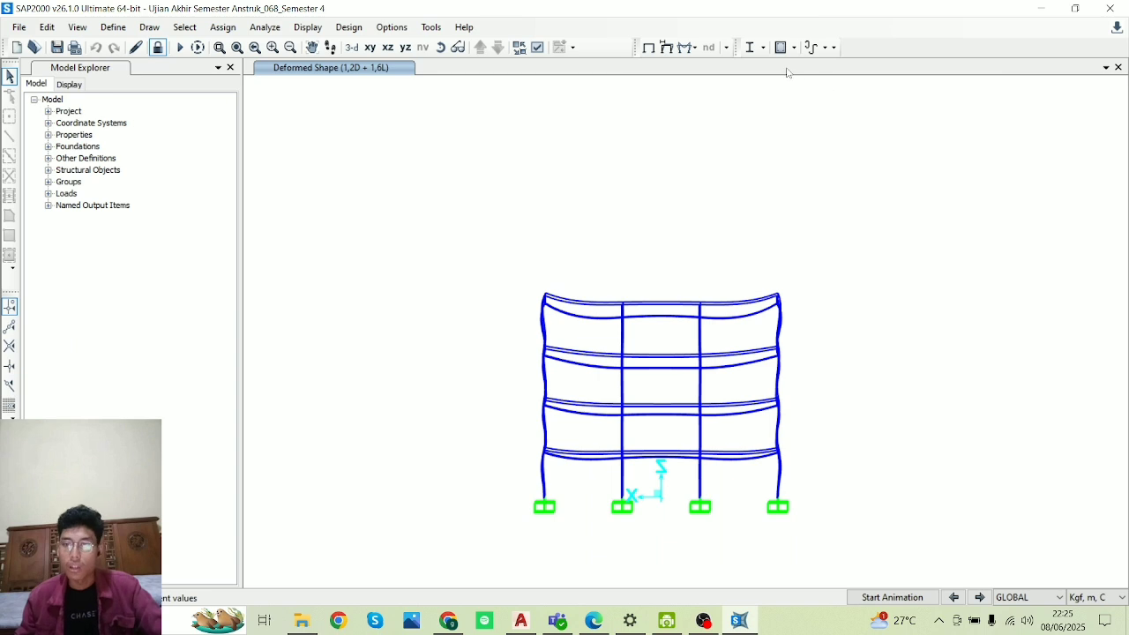
# - Open the frame forces/stresses display settings for 1,2D + 1,6L and arrange the dialog beside the frame model
pyautogui.click(687, 48)
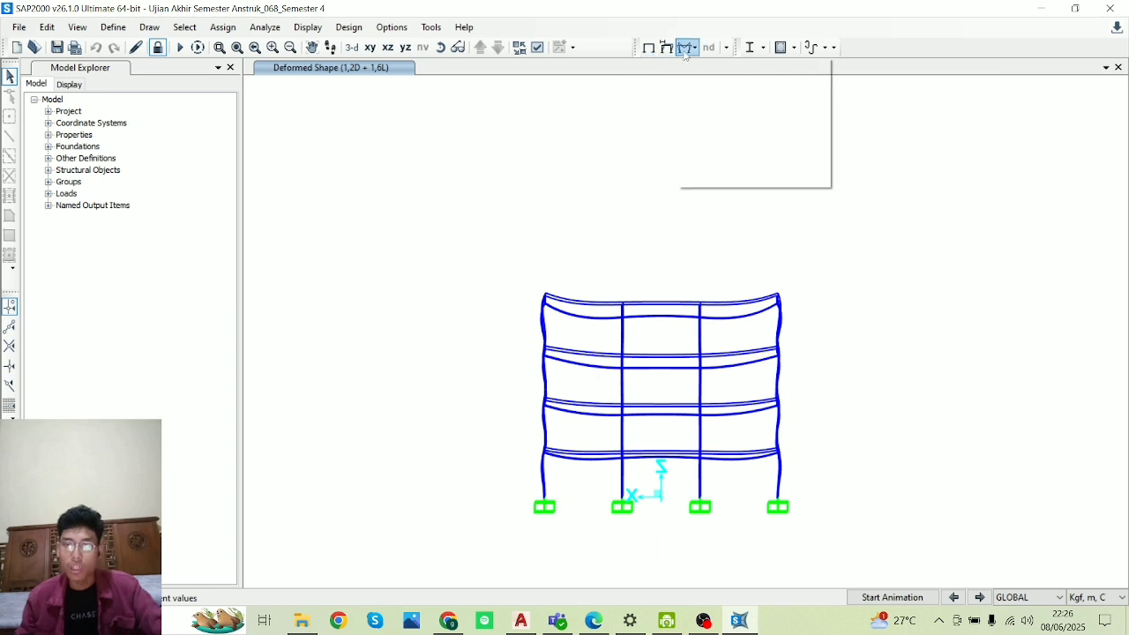
pyautogui.click(732, 97)
pyautogui.click(648, 109)
pyautogui.click(630, 155)
pyautogui.moveTo(611, 75); pyautogui.dragTo(1128, 95)
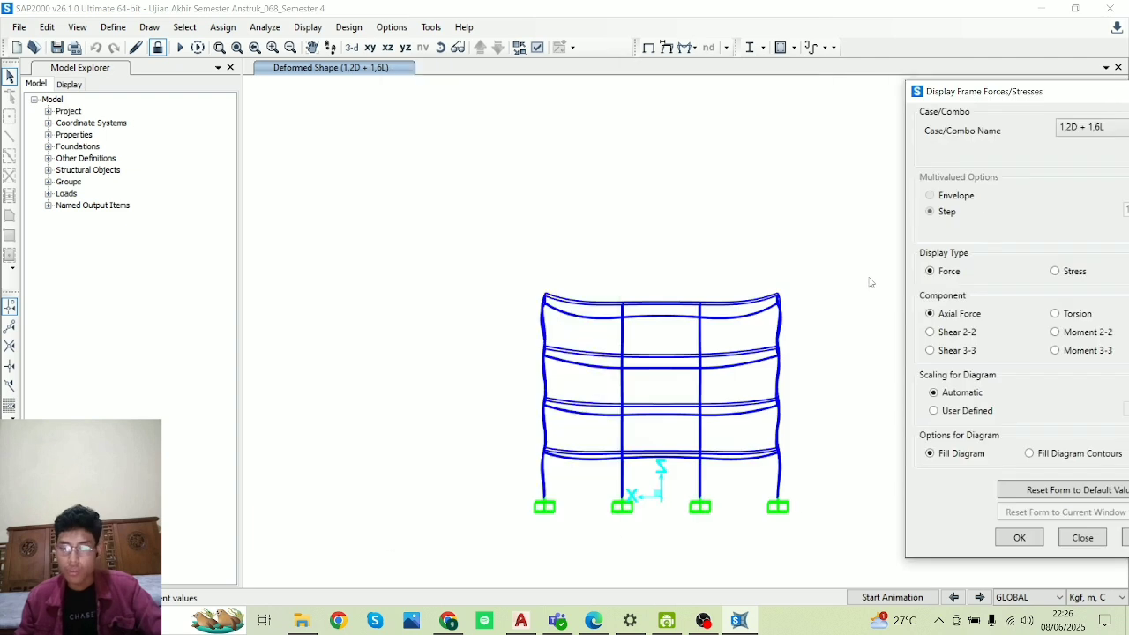
pyautogui.scroll(-3, 635, 182)
pyautogui.scroll(4, 609, 194)
pyautogui.scroll(3, 573, 200)
pyautogui.scroll(-4, 567, 295)
pyautogui.moveTo(627, 313); pyautogui.dragTo(699, 243, button='middle')
pyautogui.moveTo(1030, 108); pyautogui.dragTo(842, 107)
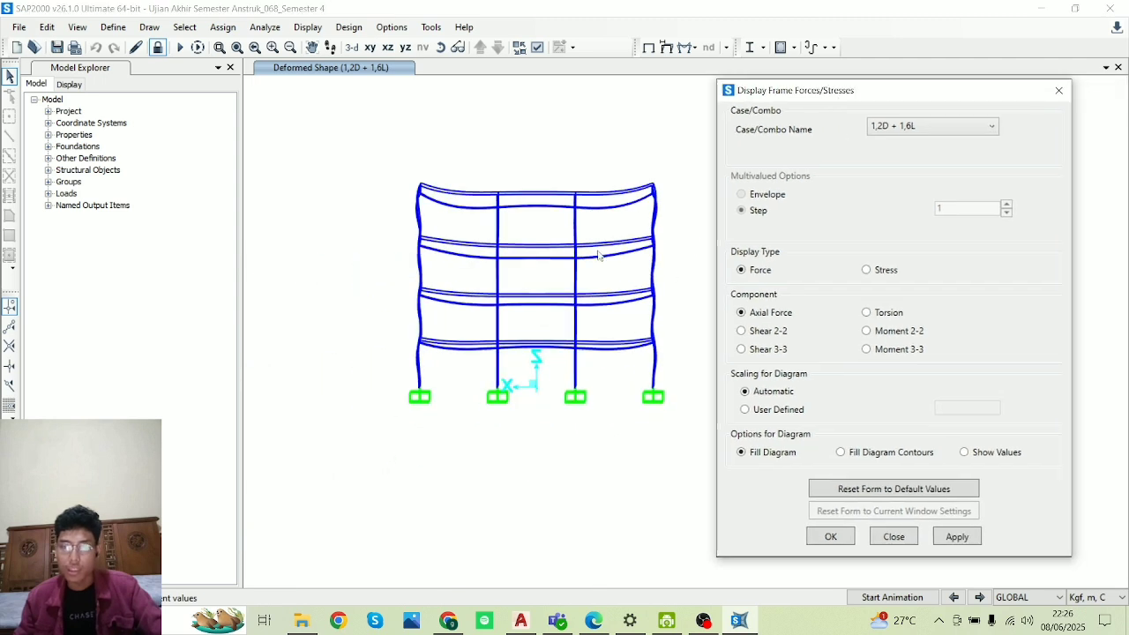
pyautogui.moveTo(600, 252); pyautogui.dragTo(565, 291, button='middle')
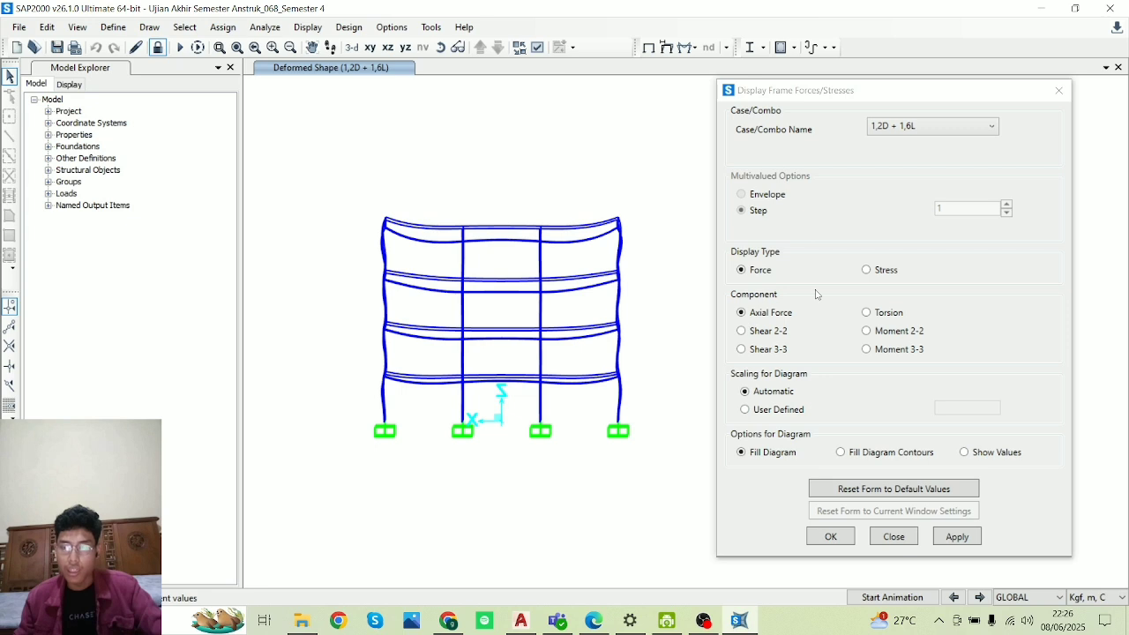
# - Display the axial force diagram for 1,2D + 1,6L with values shown and inspect it up close
pyautogui.click(887, 316)
pyautogui.click(893, 349)
pyautogui.click(780, 315)
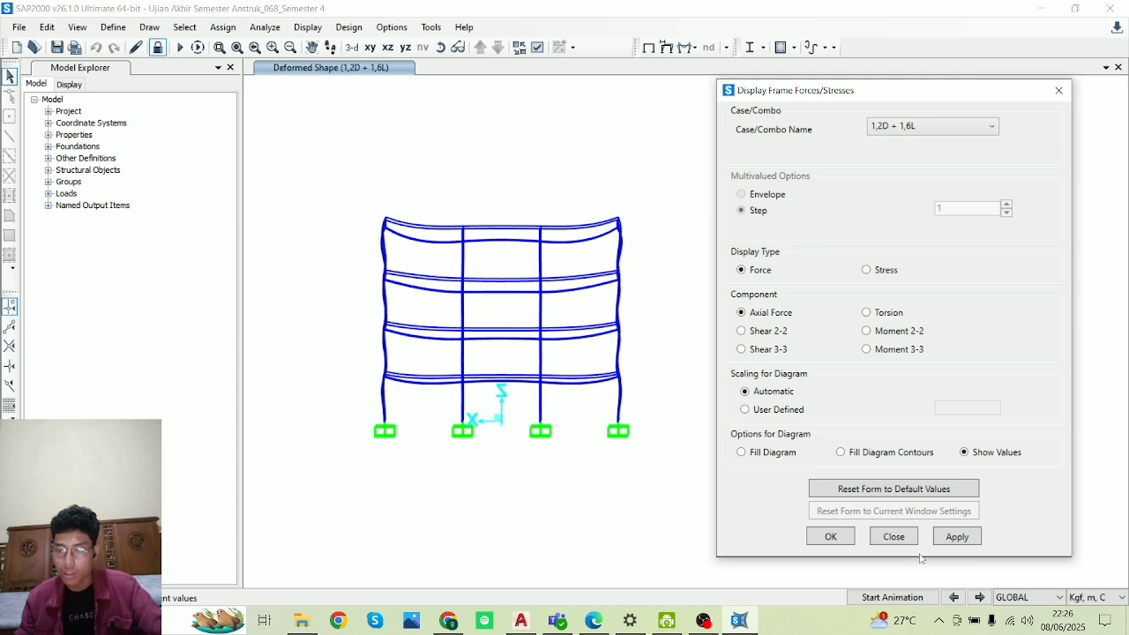
pyautogui.click(957, 538)
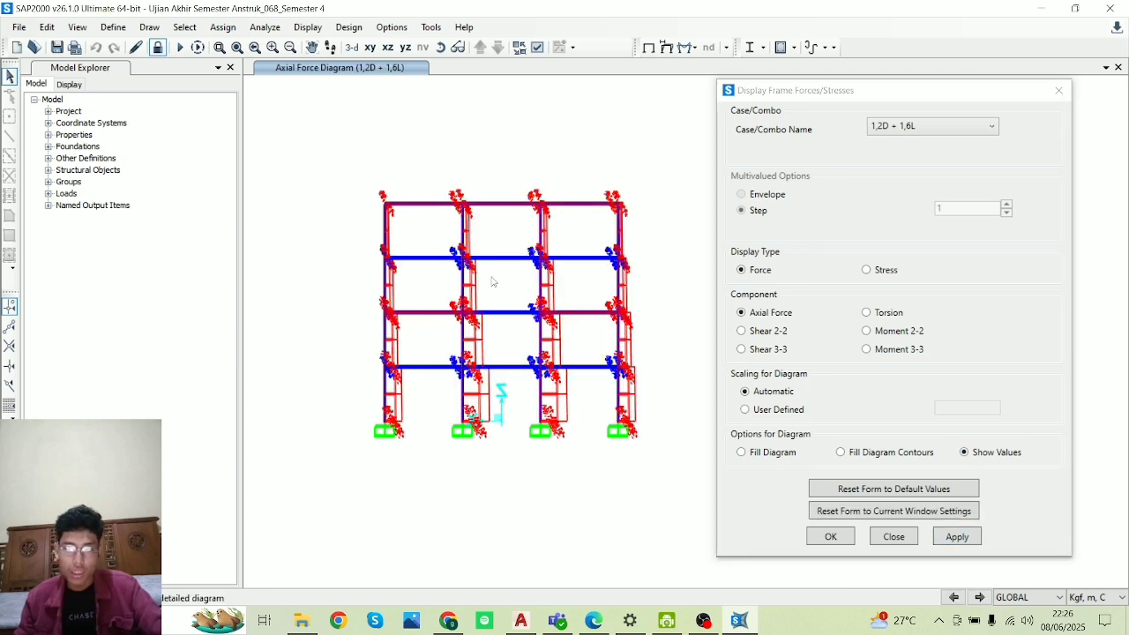
pyautogui.scroll(5, 404, 320)
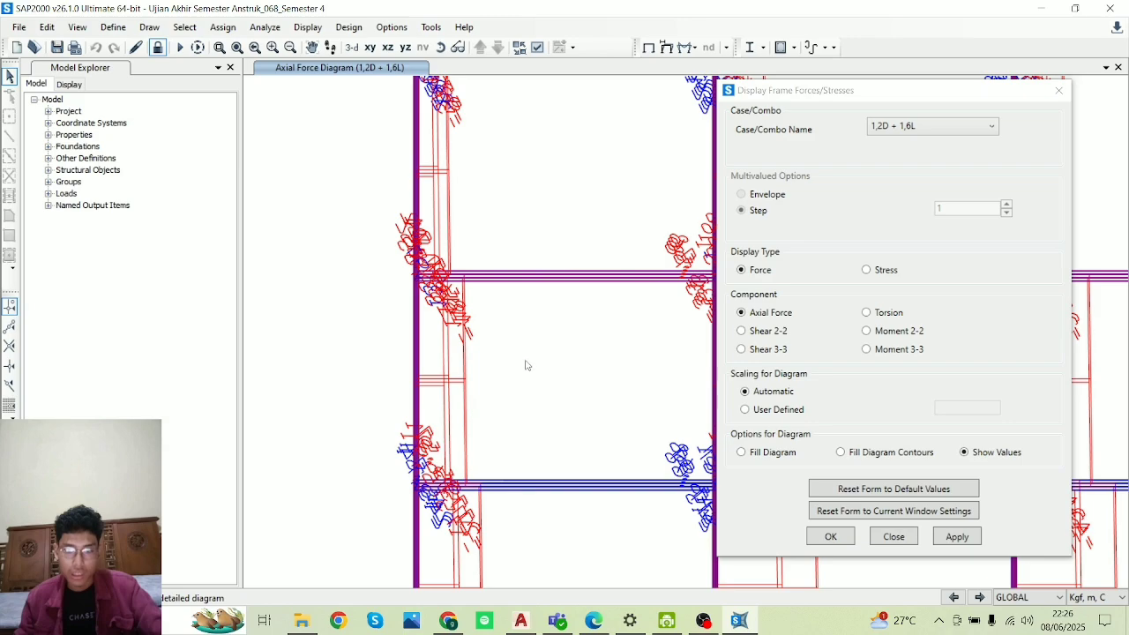
pyautogui.click(440, 48)
pyautogui.moveTo(529, 338); pyautogui.dragTo(672, 389)
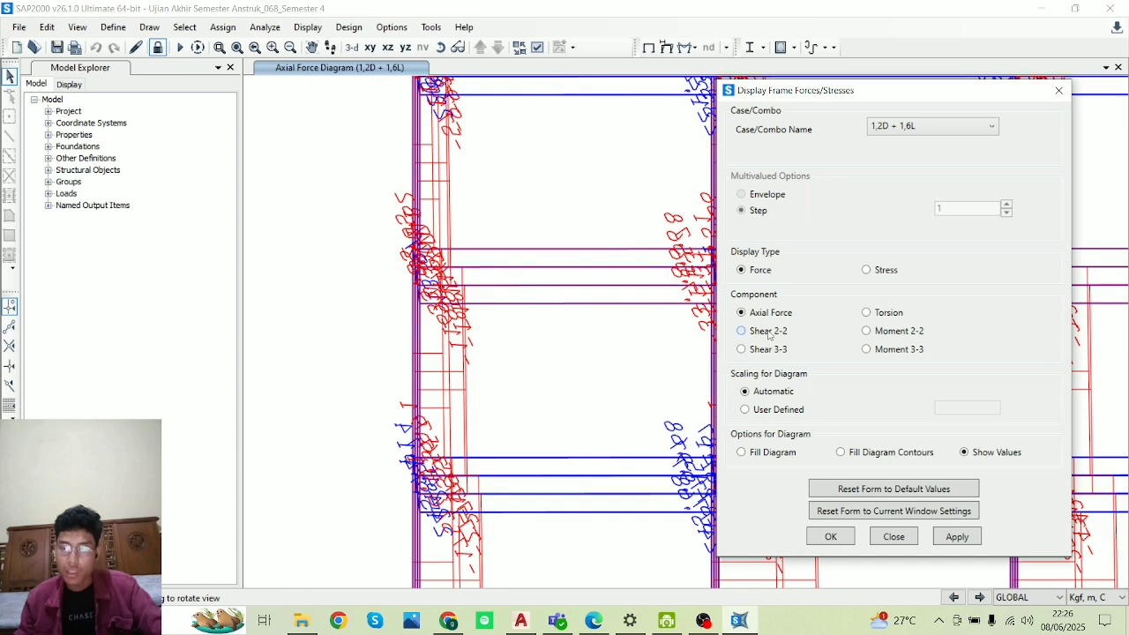
# - Display the Shear 2-2 diagram for 1,2D + 1,6L with values, and switch it to a filled diagram
pyautogui.click(957, 537)
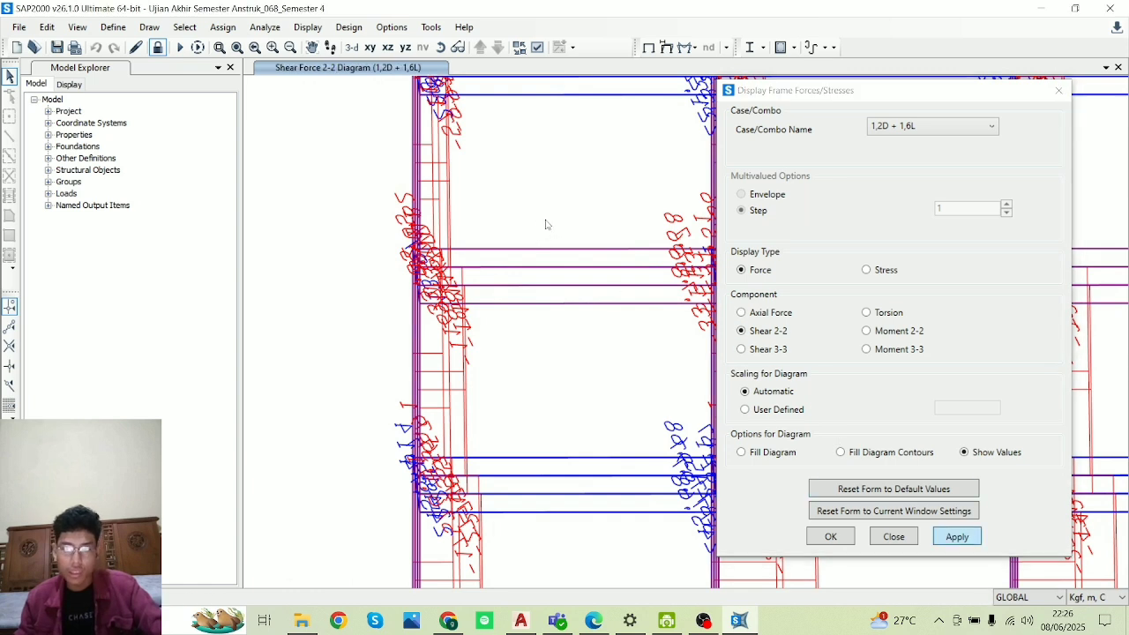
pyautogui.moveTo(477, 254); pyautogui.dragTo(499, 551)
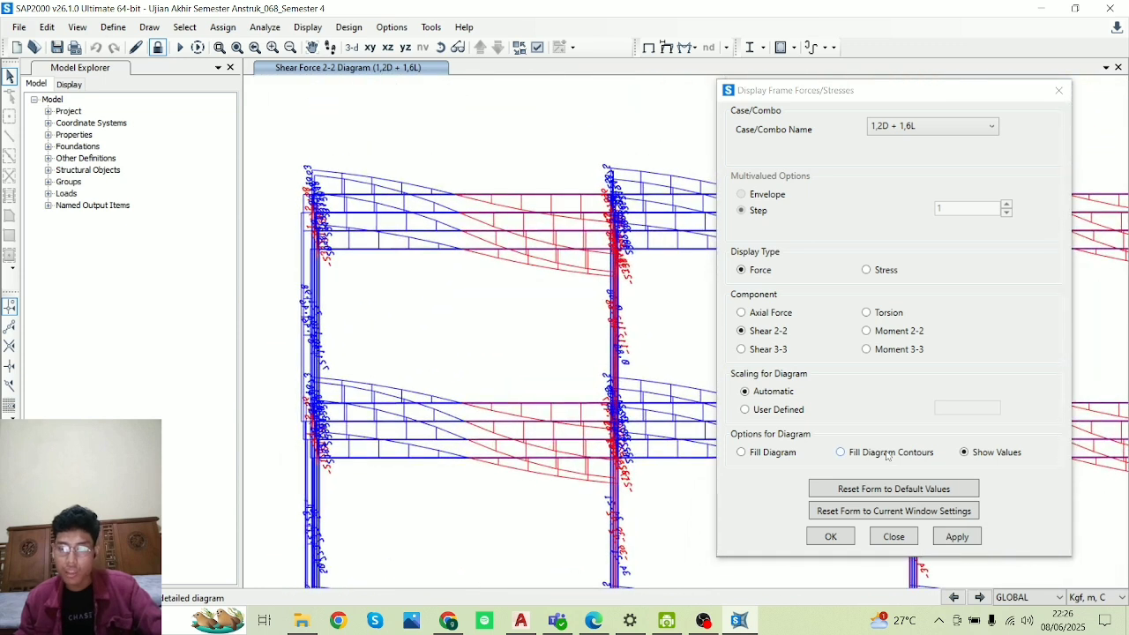
pyautogui.click(957, 540)
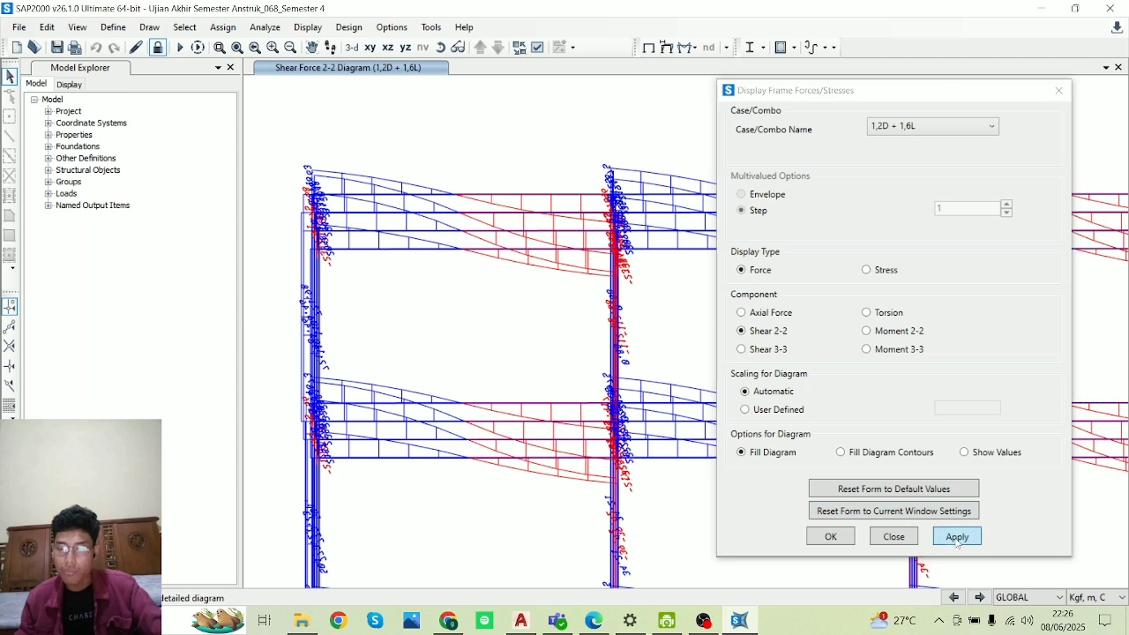
# - Display the Shear 2-2 diagram with fill diagram contours and an automatic contour range
pyautogui.click(891, 454)
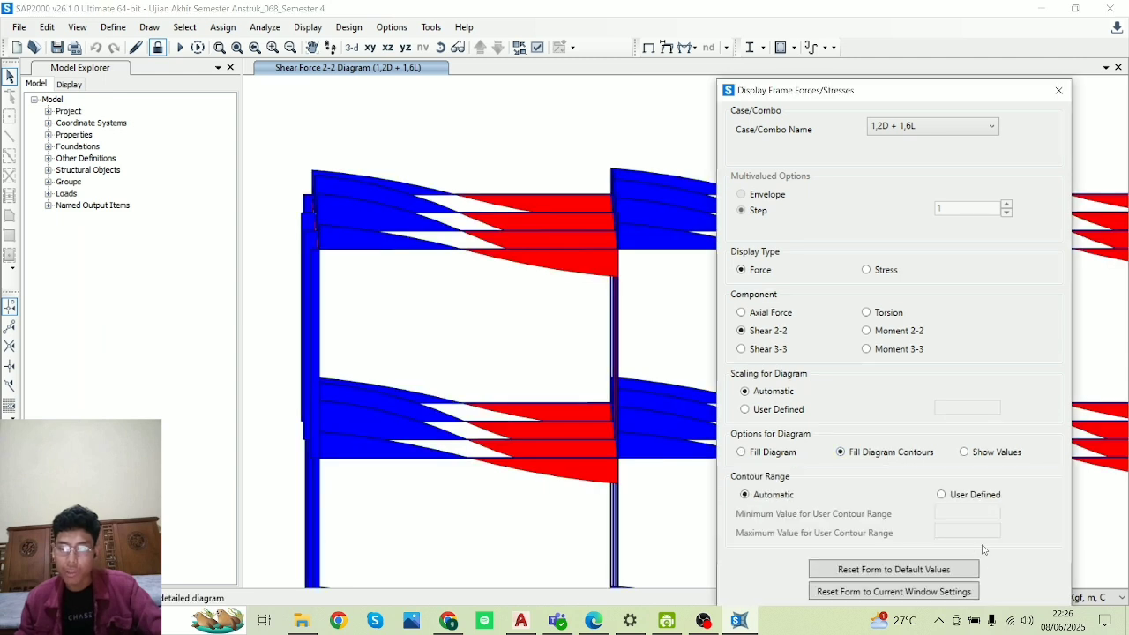
pyautogui.moveTo(923, 92); pyautogui.dragTo(923, 33)
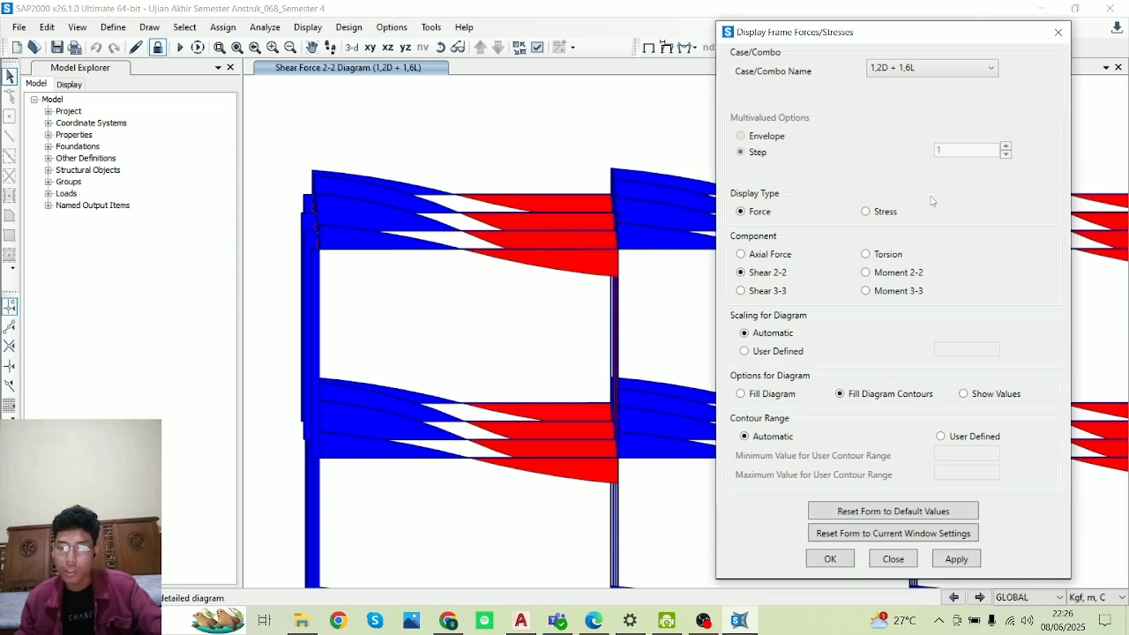
pyautogui.click(953, 562)
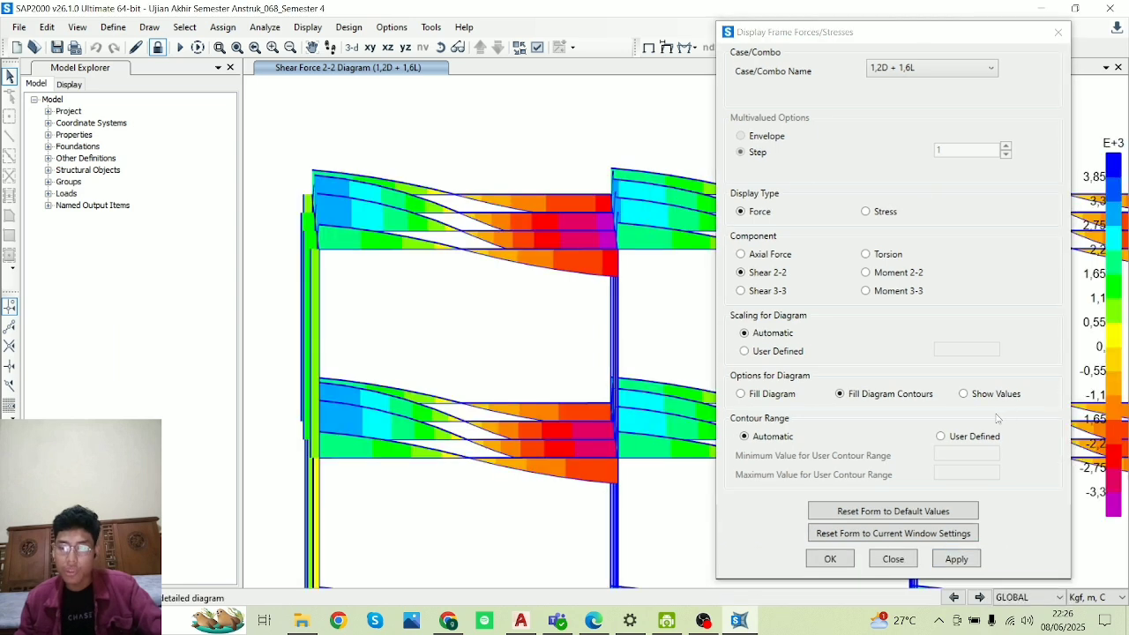
# - Switch the Shear 2-2 diagram back to showing values and inspect it from an angled 3D view
pyautogui.click(992, 396)
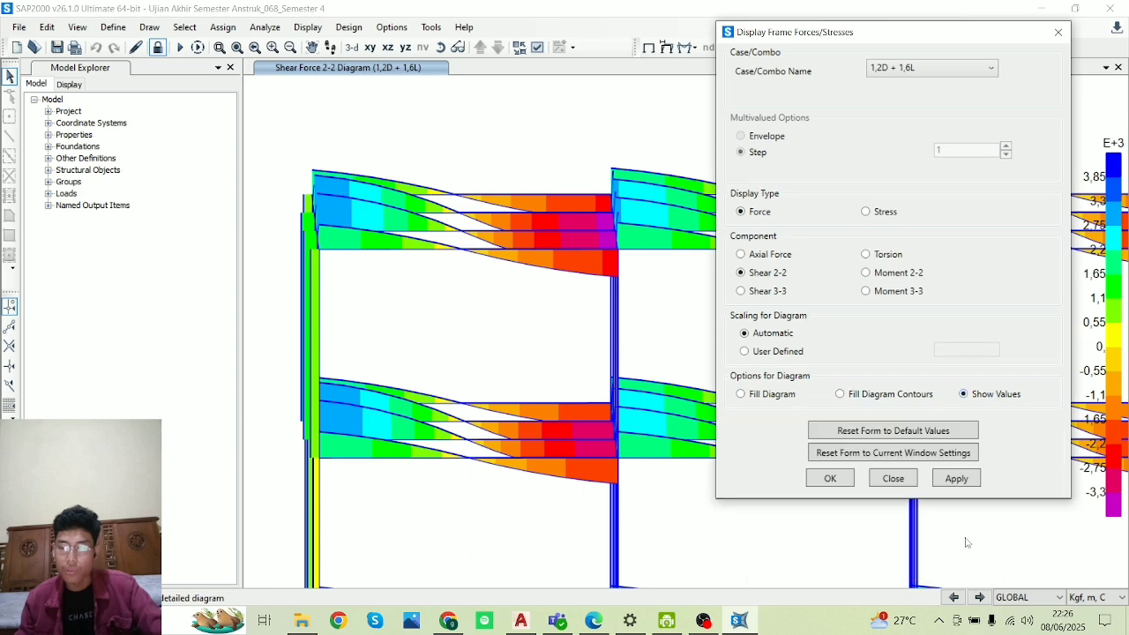
pyautogui.click(947, 481)
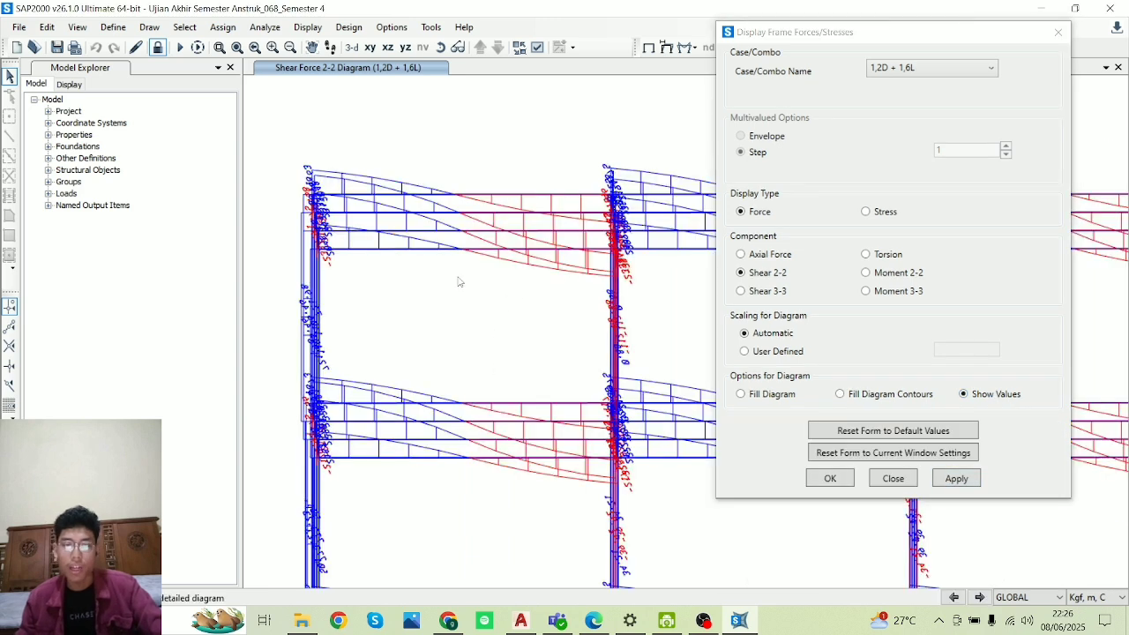
pyautogui.click(441, 53)
pyautogui.moveTo(520, 280); pyautogui.dragTo(601, 264)
# - Display the torsion diagram for 1,2D + 1,6L with values shown and view the whole frame
pyautogui.click(868, 255)
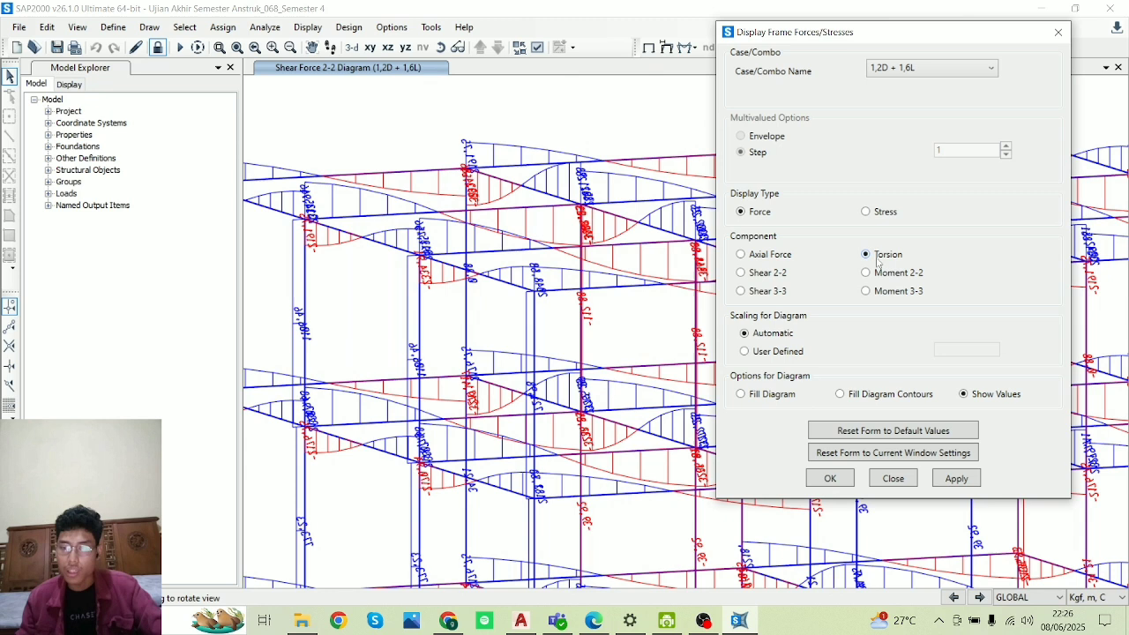
pyautogui.click(953, 481)
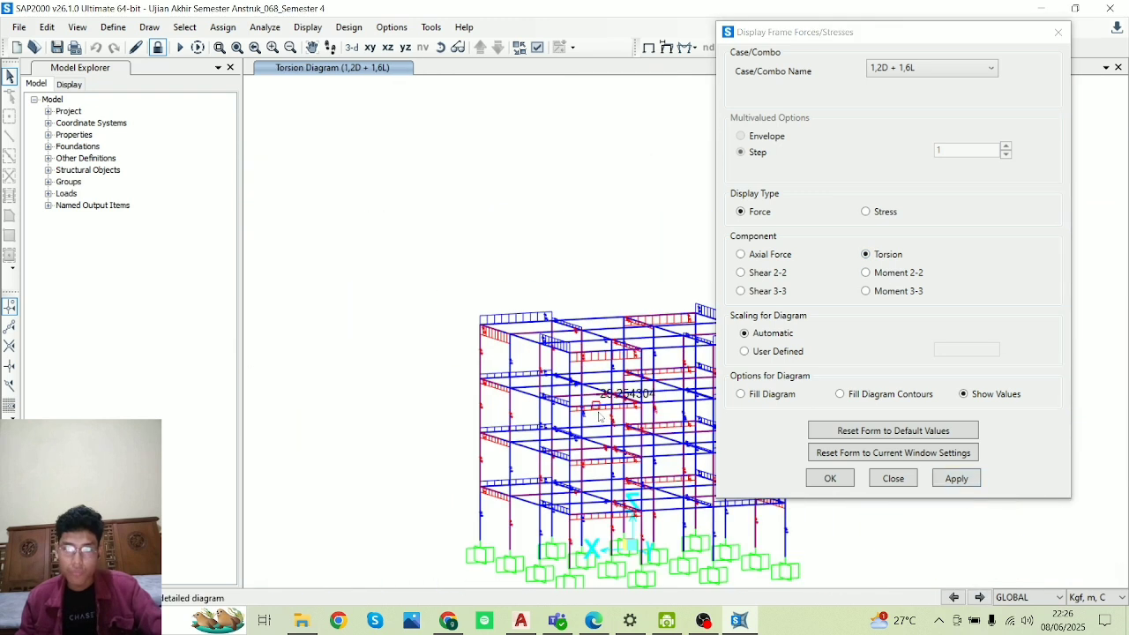
pyautogui.scroll(-2, 599, 416)
# - Display the Moment 3-3 diagram for 1,2D + 1,6L with values shown and inspect it up close
pyautogui.click(893, 291)
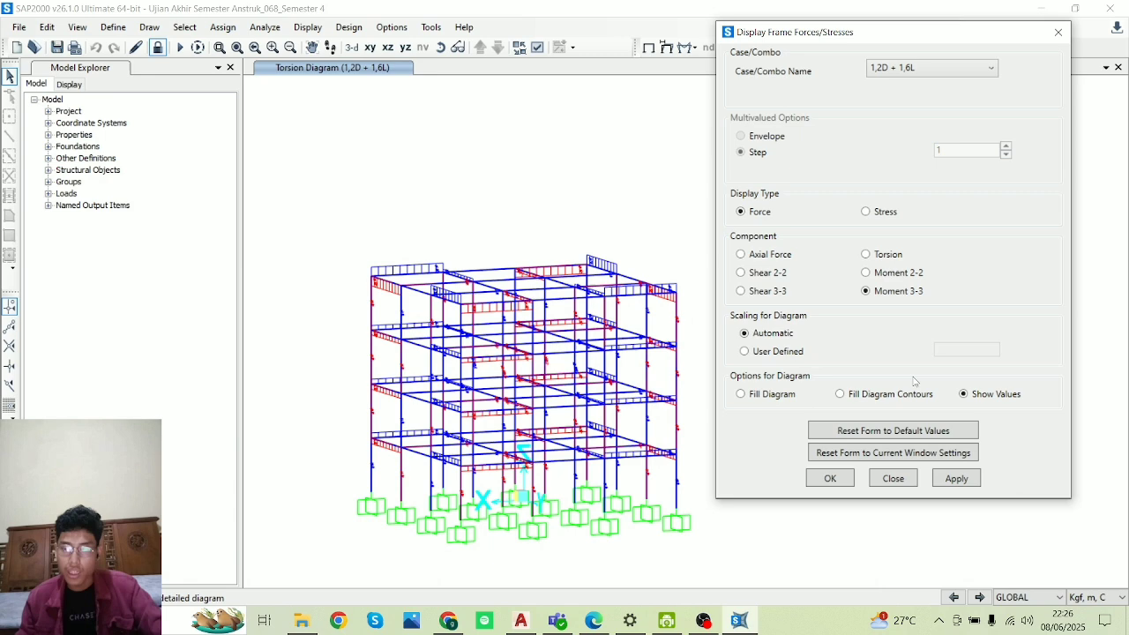
pyautogui.click(953, 479)
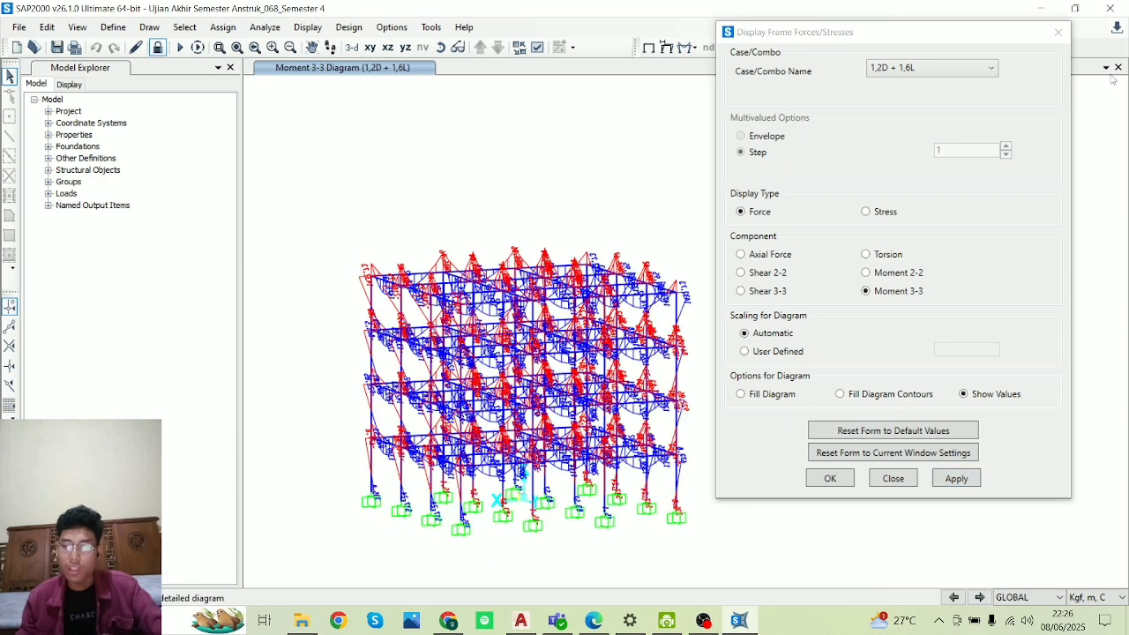
pyautogui.scroll(4, 636, 220)
pyautogui.scroll(-2, 635, 220)
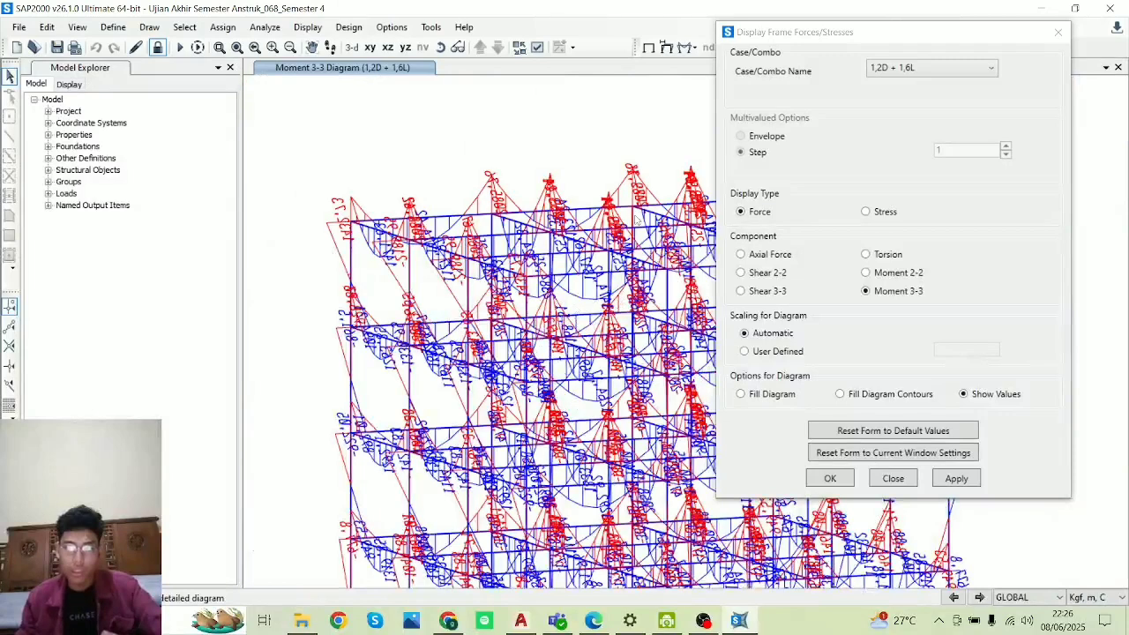
# - Inspect the Moment 3-3 diagram for 1,2D + 1,6L in a straight-on elevation of the whole frame
pyautogui.click(1058, 32)
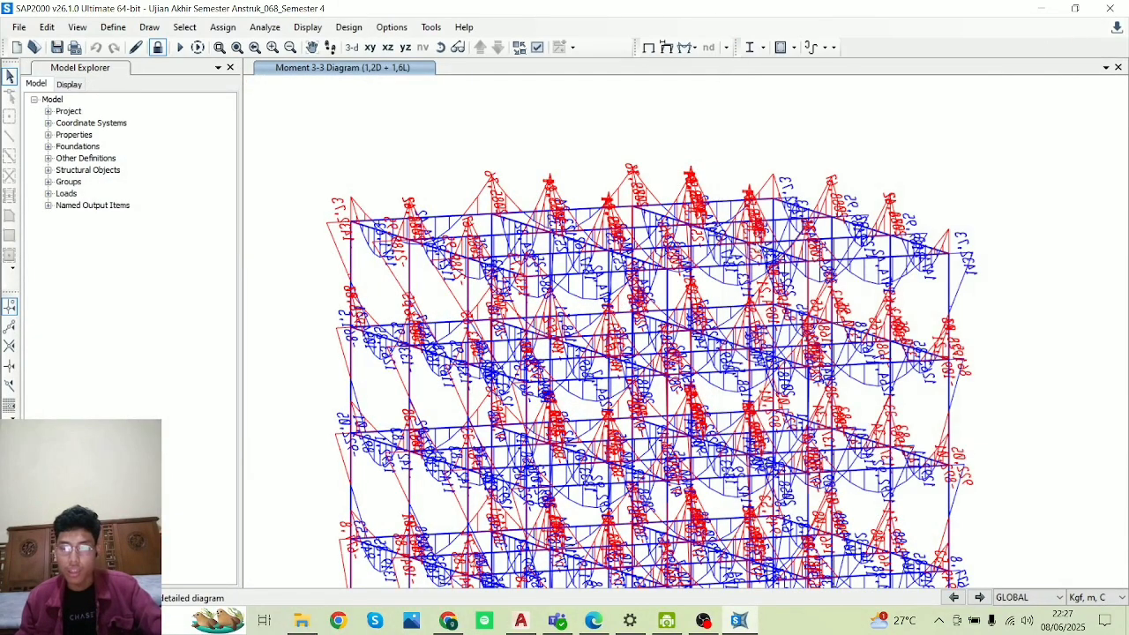
pyautogui.scroll(-4, 662, 349)
pyautogui.scroll(5, 626, 455)
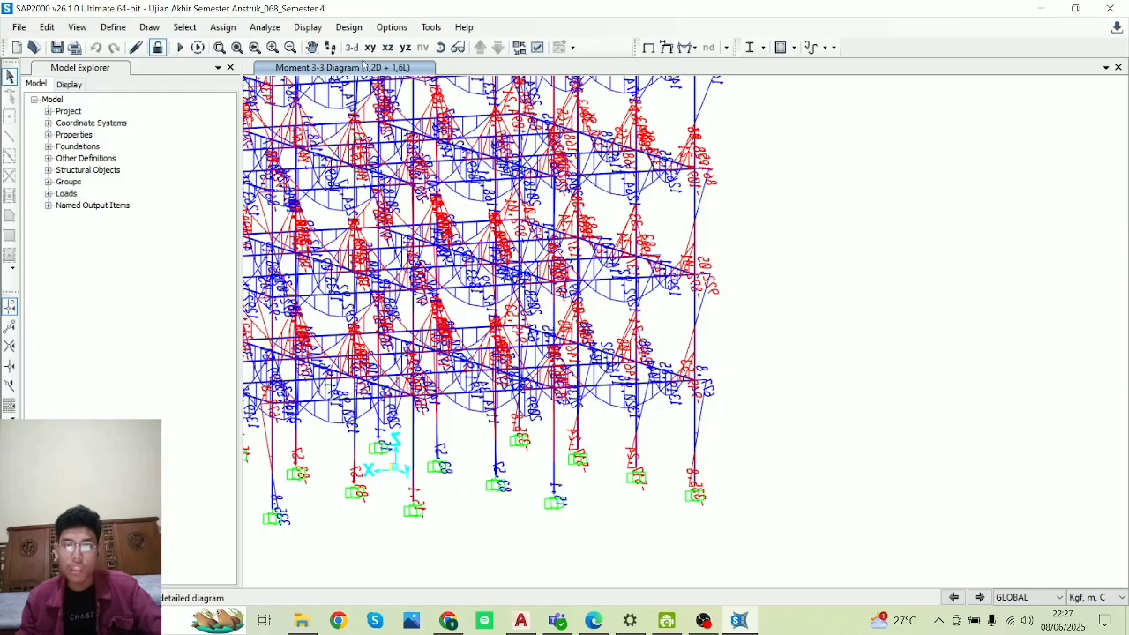
pyautogui.click(440, 47)
pyautogui.moveTo(458, 265); pyautogui.dragTo(214, 172)
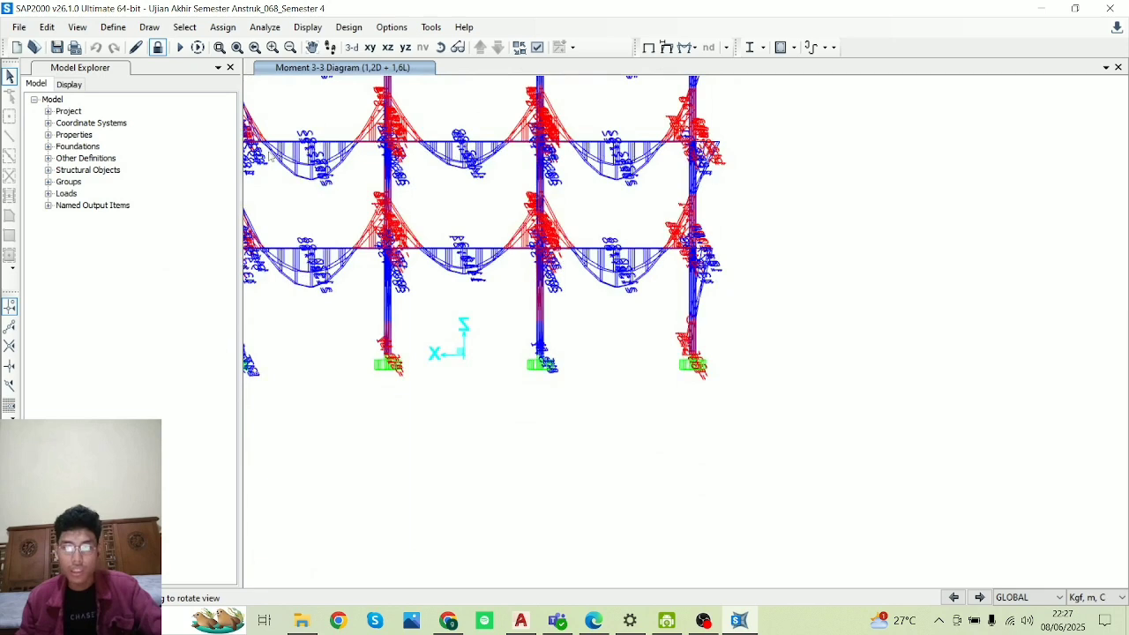
pyautogui.scroll(-4, 675, 374)
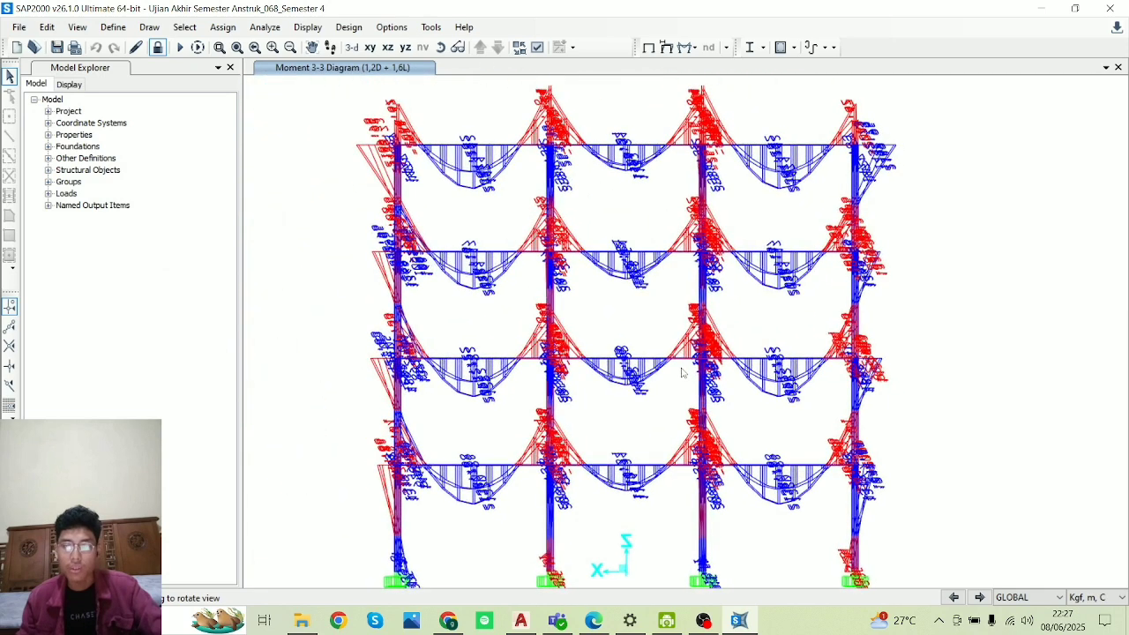
pyautogui.scroll(2, 656, 382)
pyautogui.moveTo(672, 371); pyautogui.dragTo(651, 342, button='middle')
pyautogui.scroll(-2, 656, 379)
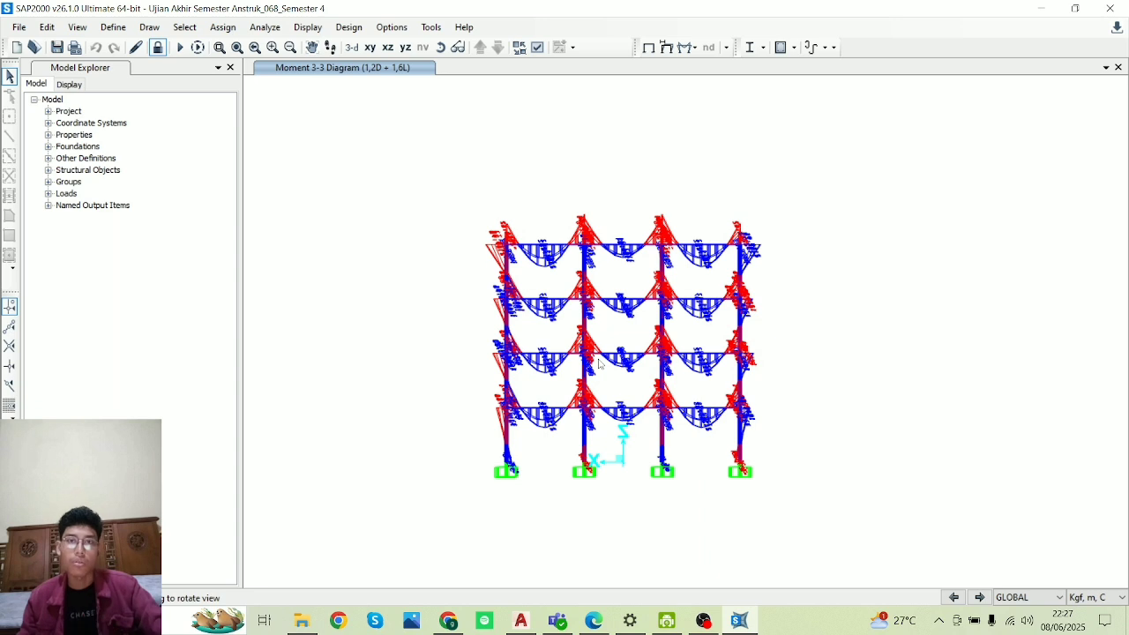
pyautogui.moveTo(589, 310)
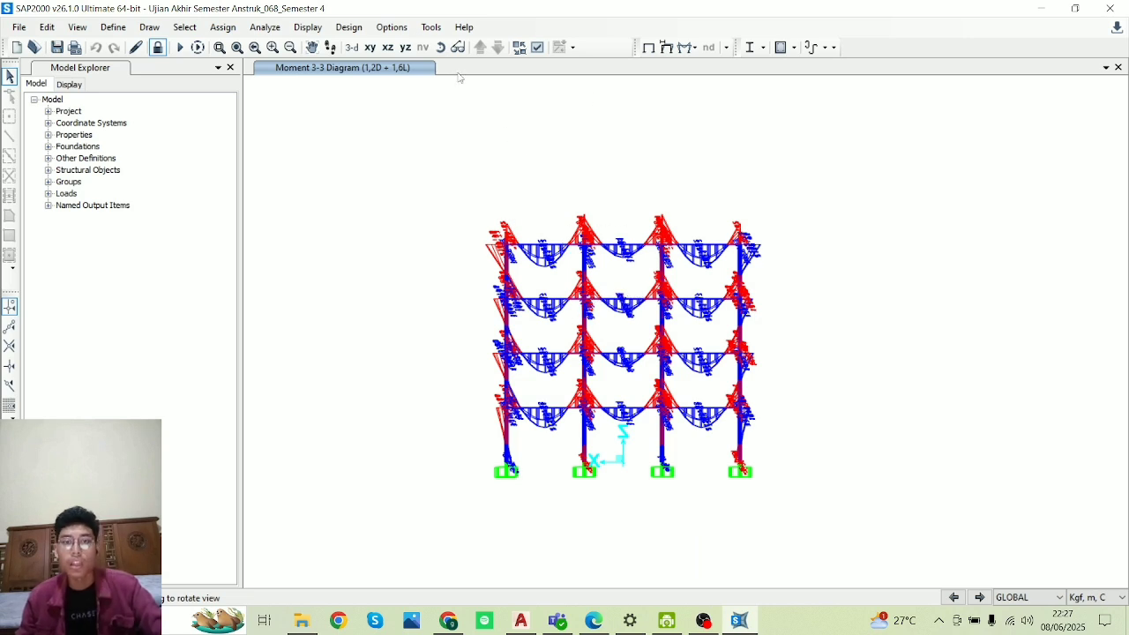
# - Run the concrete frame design/check on the structure
pyautogui.click(304, 28)
pyautogui.click(306, 27)
pyautogui.click(348, 28)
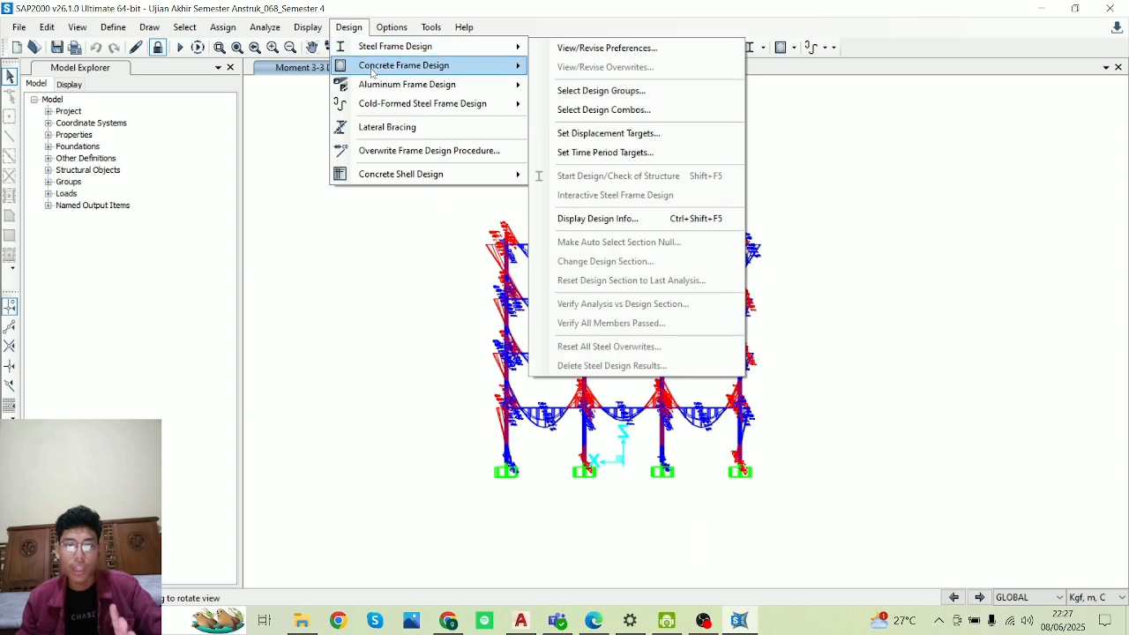
pyautogui.click(629, 134)
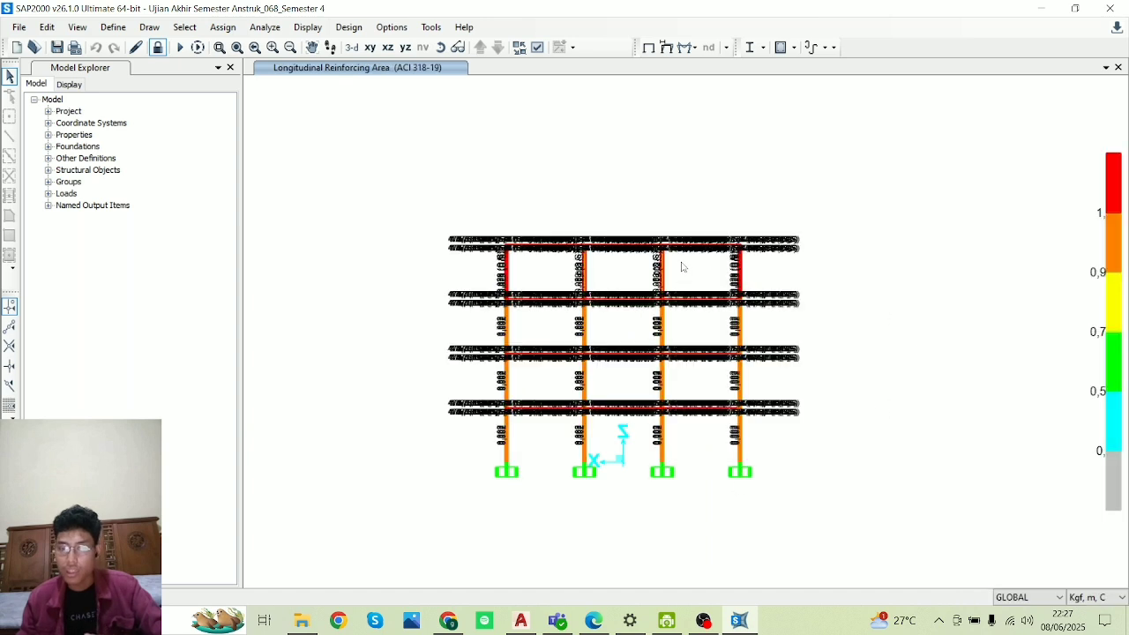
# - Examine the longitudinal reinforcing area values and colours of the beams and columns on every storey
pyautogui.scroll(3, 697, 269)
pyautogui.scroll(-3, 902, 333)
pyautogui.scroll(4, 891, 326)
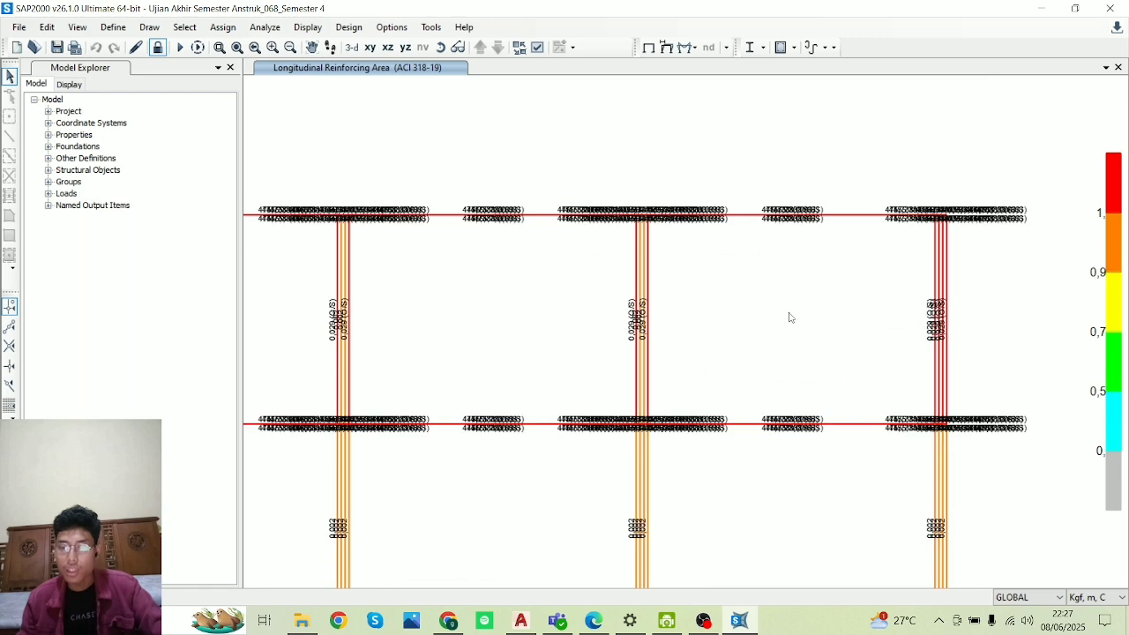
pyautogui.scroll(-3, 697, 318)
pyautogui.scroll(-2, 713, 430)
pyautogui.scroll(5, 711, 428)
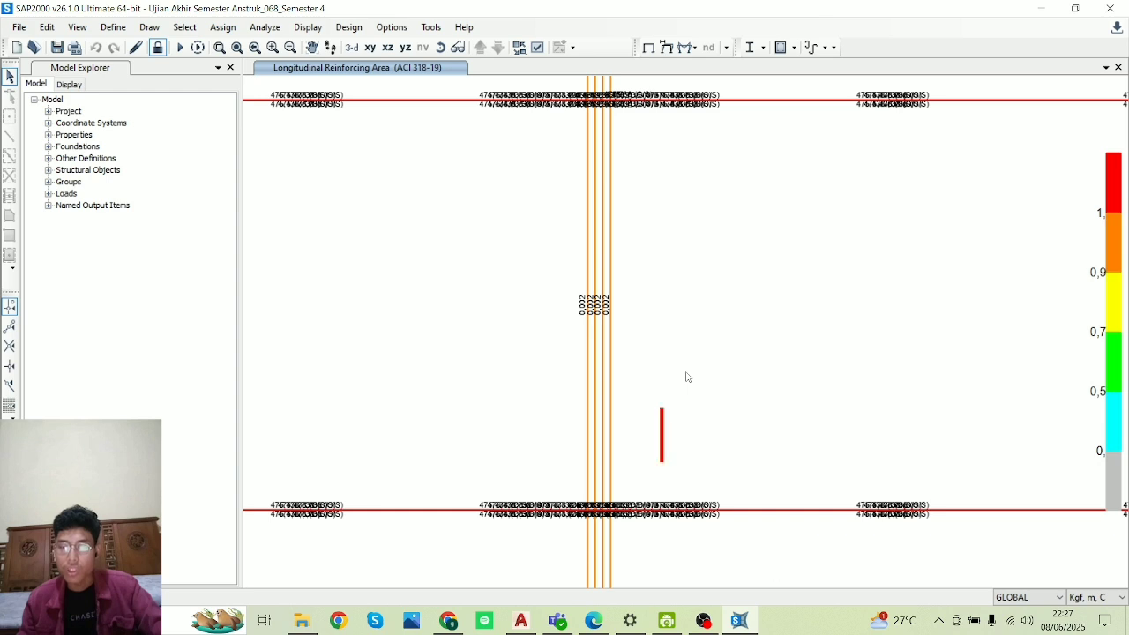
pyautogui.scroll(-4, 690, 379)
pyautogui.scroll(3, 715, 253)
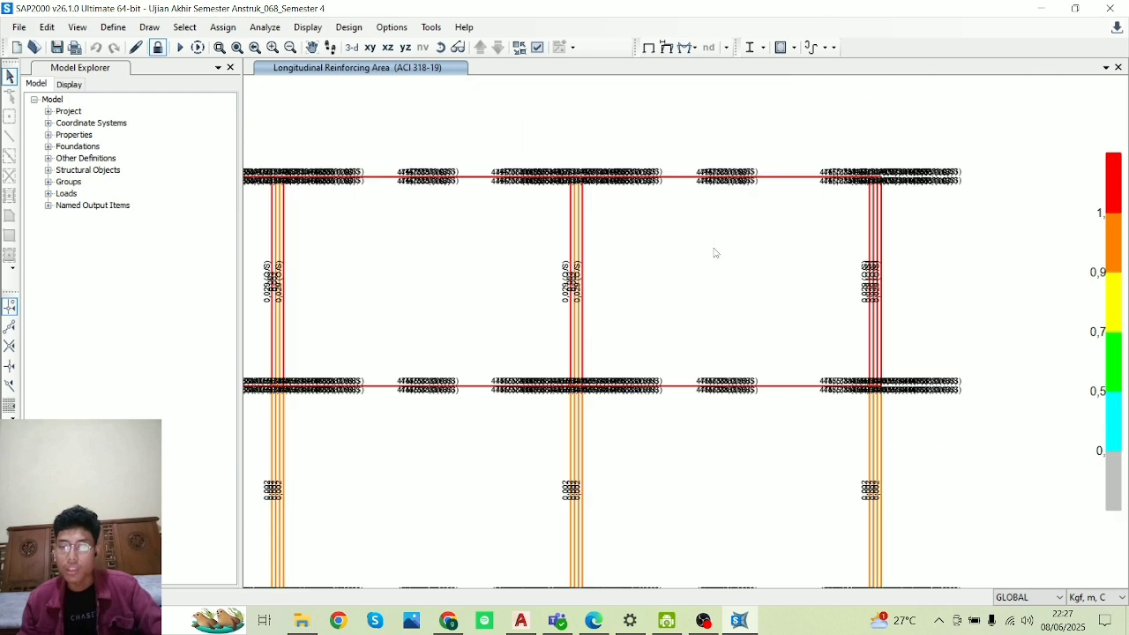
pyautogui.scroll(3, 890, 277)
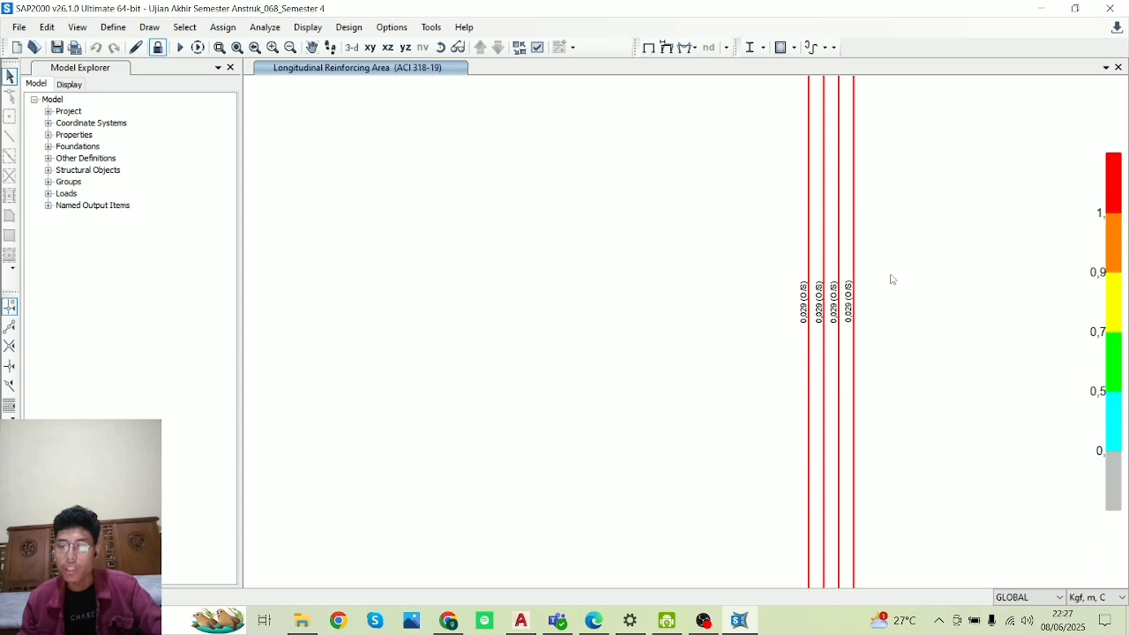
pyautogui.scroll(-4, 891, 279)
pyautogui.scroll(4, 832, 294)
pyautogui.scroll(-2, 832, 294)
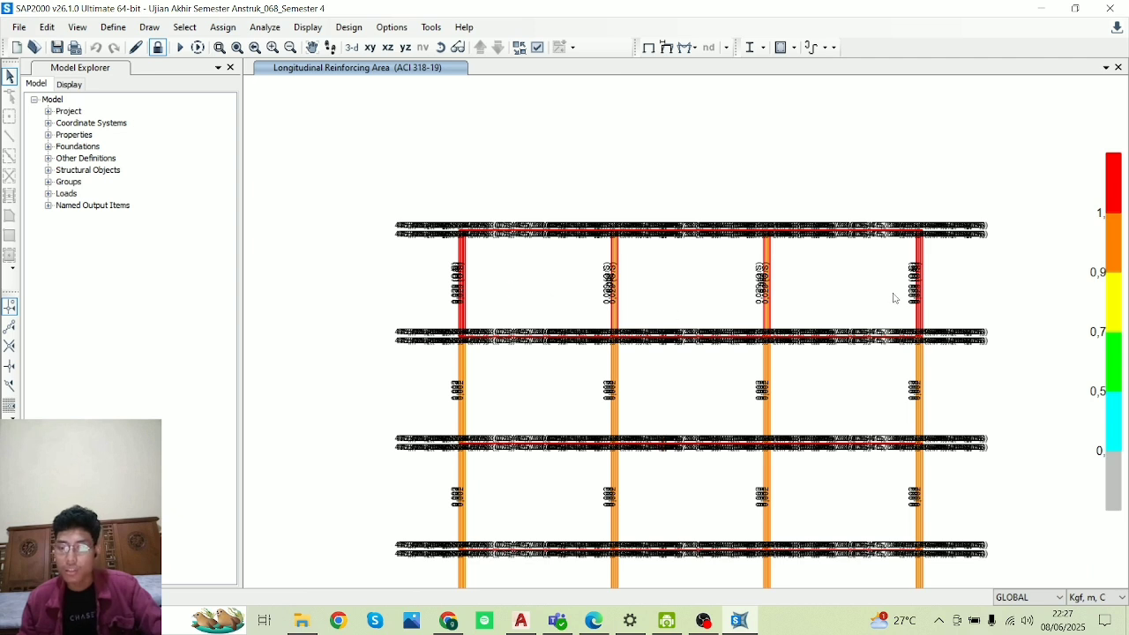
pyautogui.scroll(2, 960, 275)
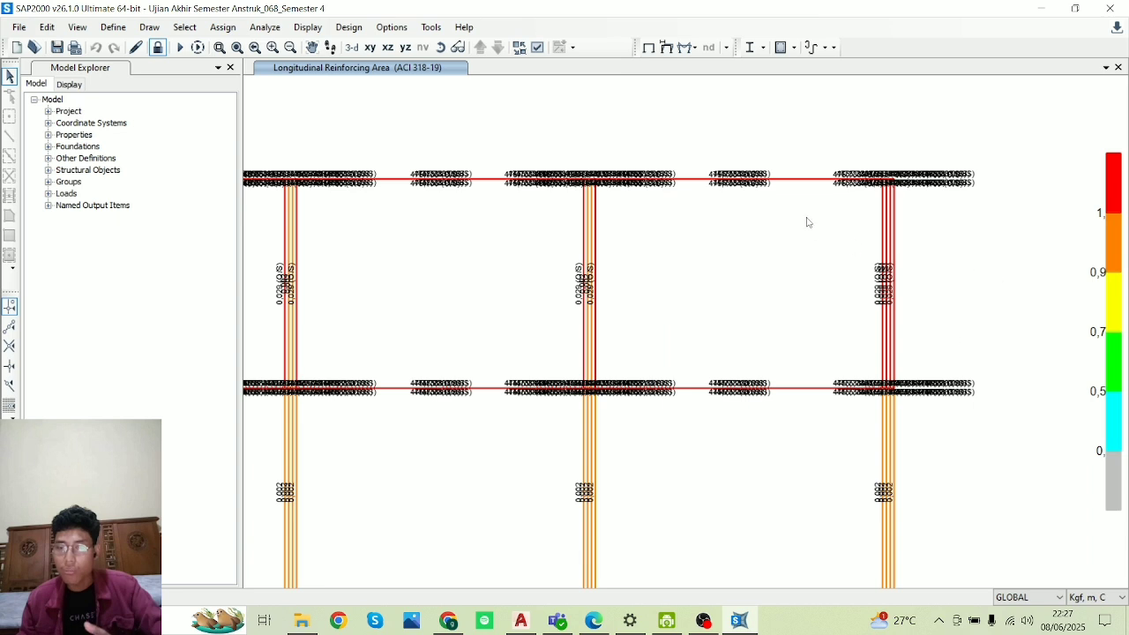
pyautogui.scroll(-2, 762, 365)
pyautogui.scroll(5, 839, 415)
pyautogui.scroll(-4, 836, 363)
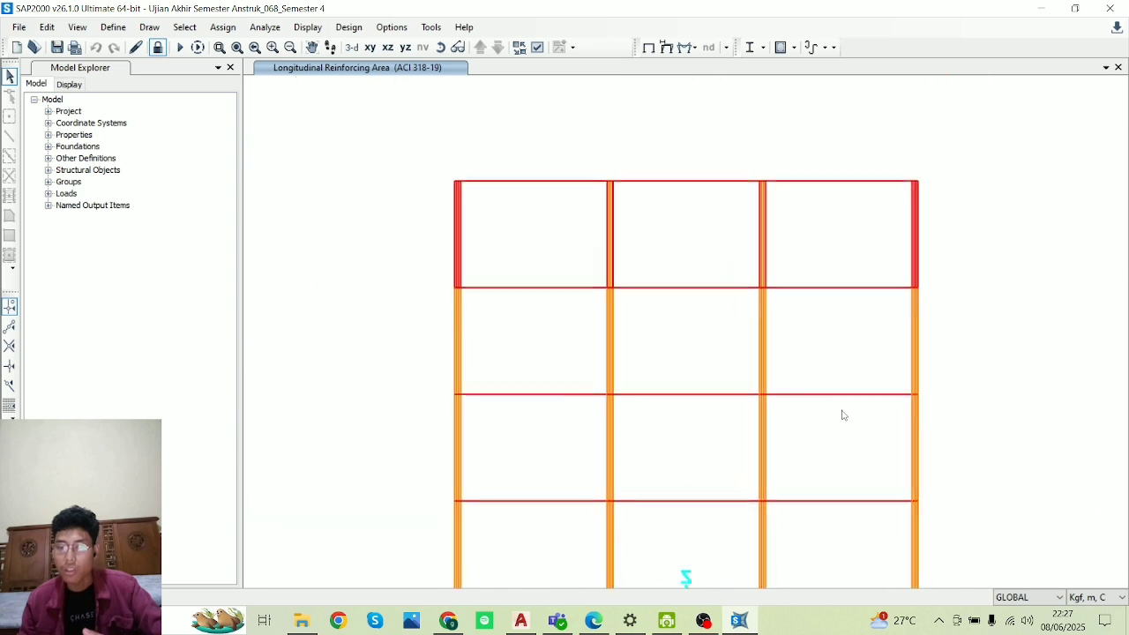
# - Verify whether all concrete members passed and select the frames that failed the stress/capacity check
pyautogui.click(348, 31)
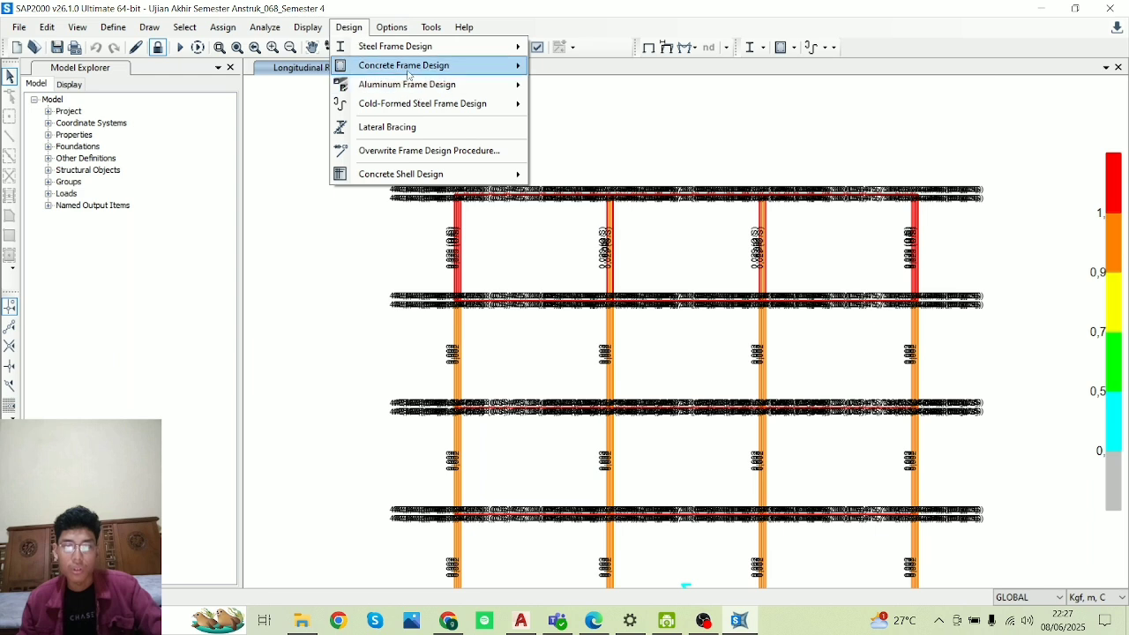
pyautogui.moveTo(512, 65)
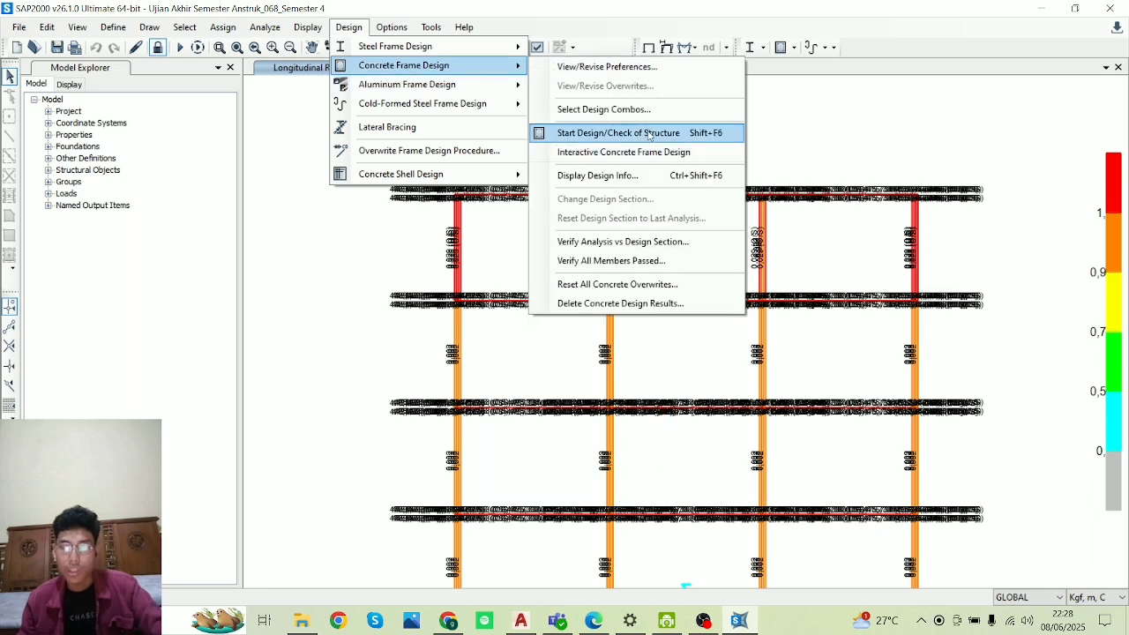
pyautogui.click(635, 262)
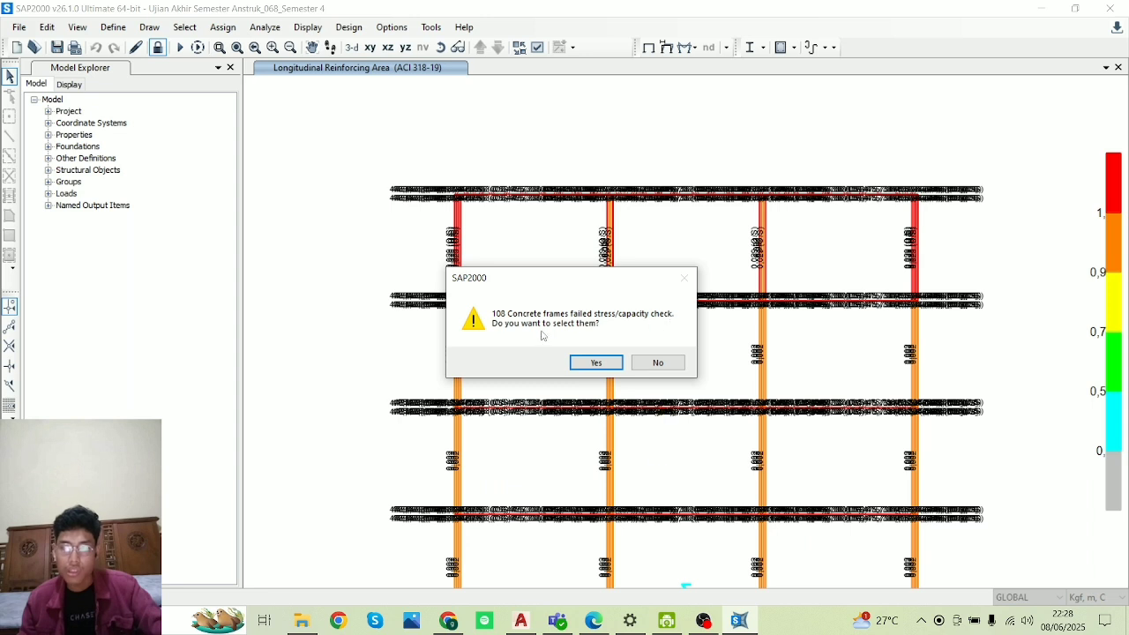
pyautogui.click(595, 363)
# - Examine the selected failing concrete frames across the upper and lower storeys of the structure
pyautogui.scroll(-3, 774, 302)
pyautogui.scroll(8, 768, 298)
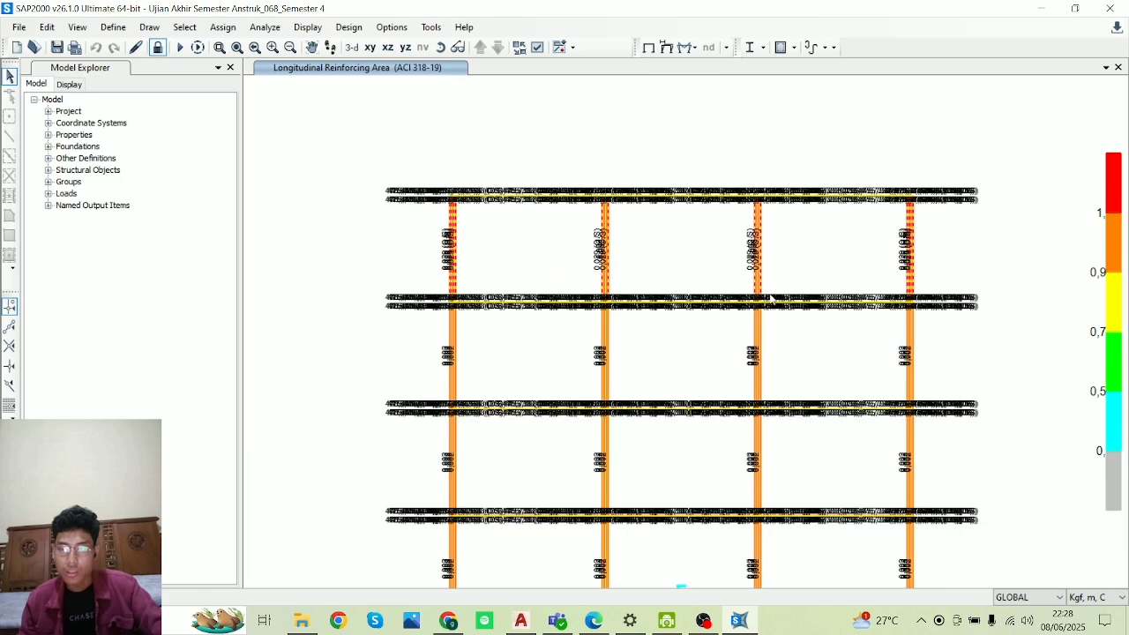
pyautogui.scroll(-8, 933, 357)
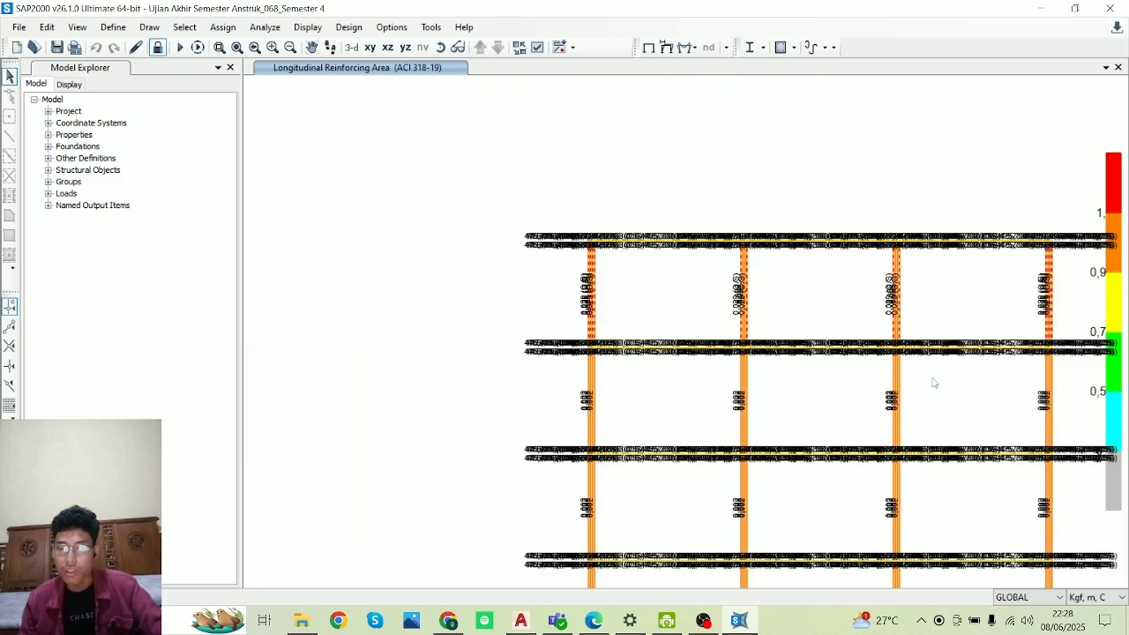
pyautogui.scroll(2, 703, 414)
pyautogui.scroll(3, 703, 424)
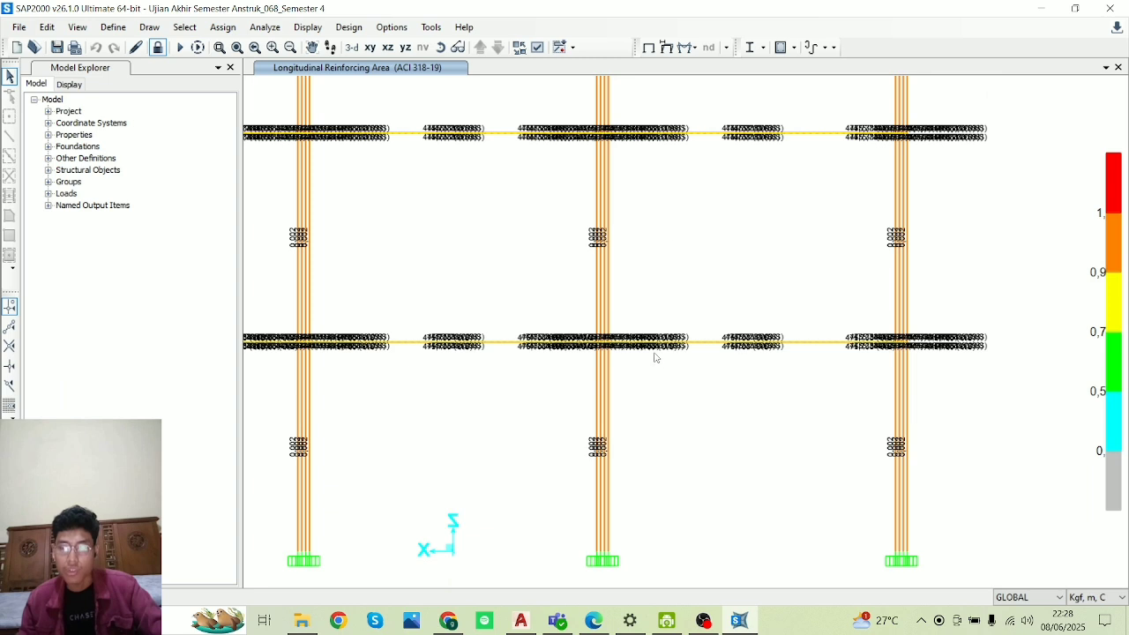
pyautogui.scroll(-6, 670, 344)
pyautogui.scroll(6, 706, 345)
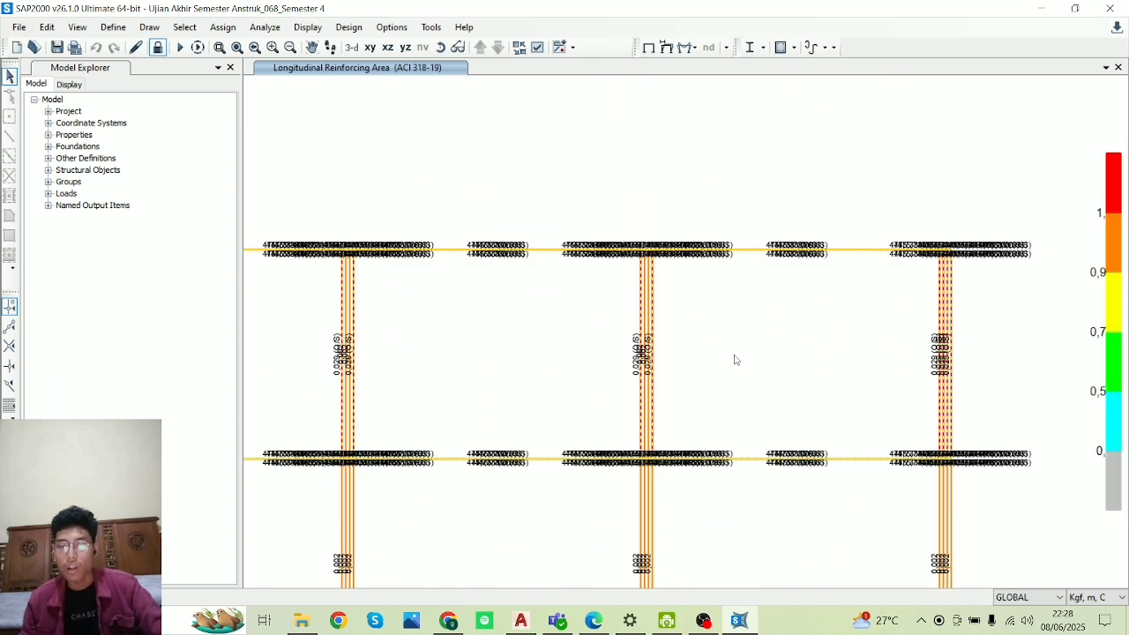
pyautogui.scroll(-3, 736, 360)
pyautogui.click(310, 29)
pyautogui.click(309, 28)
pyautogui.click(349, 26)
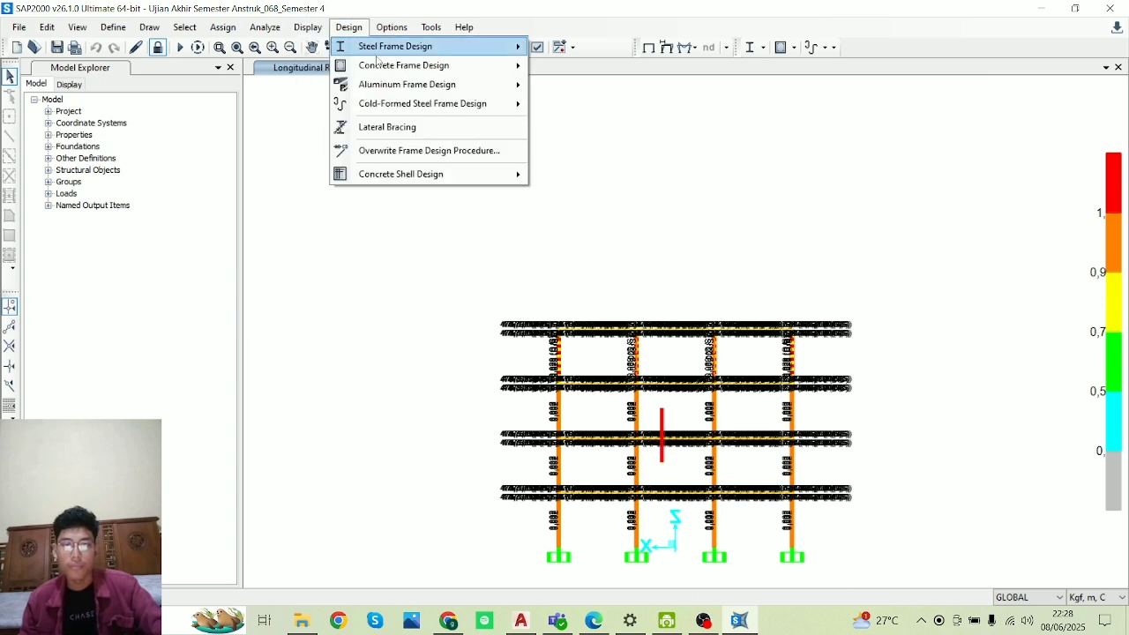
pyautogui.click(349, 26)
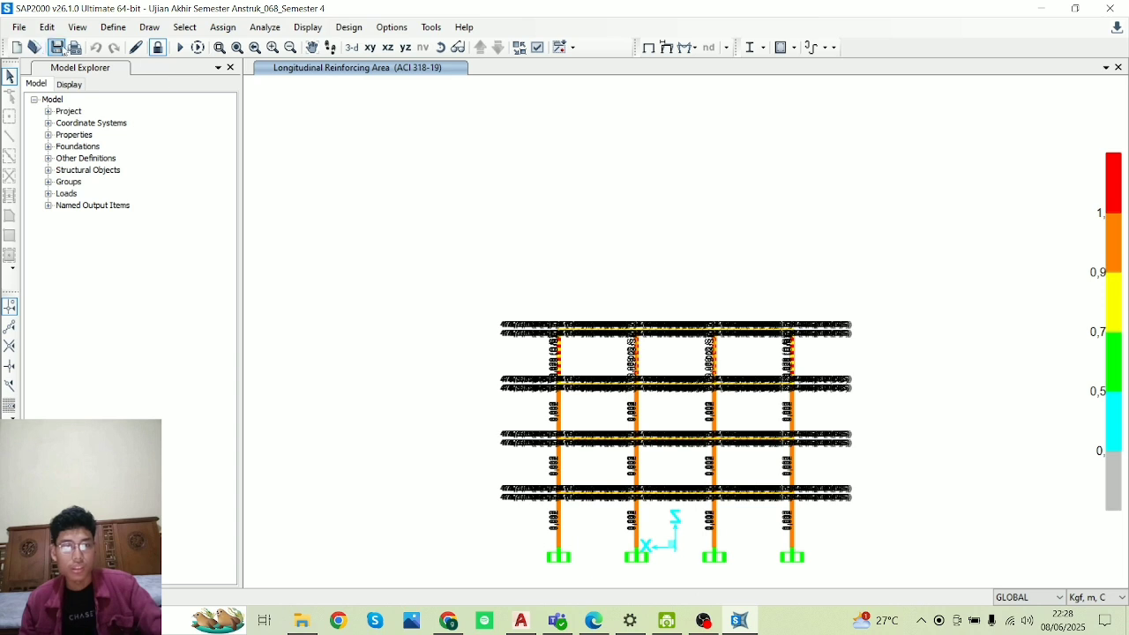
# - Unlock the Ujian Akhir Semester Anstruk model for editing
pyautogui.click(158, 47)
pyautogui.click(588, 366)
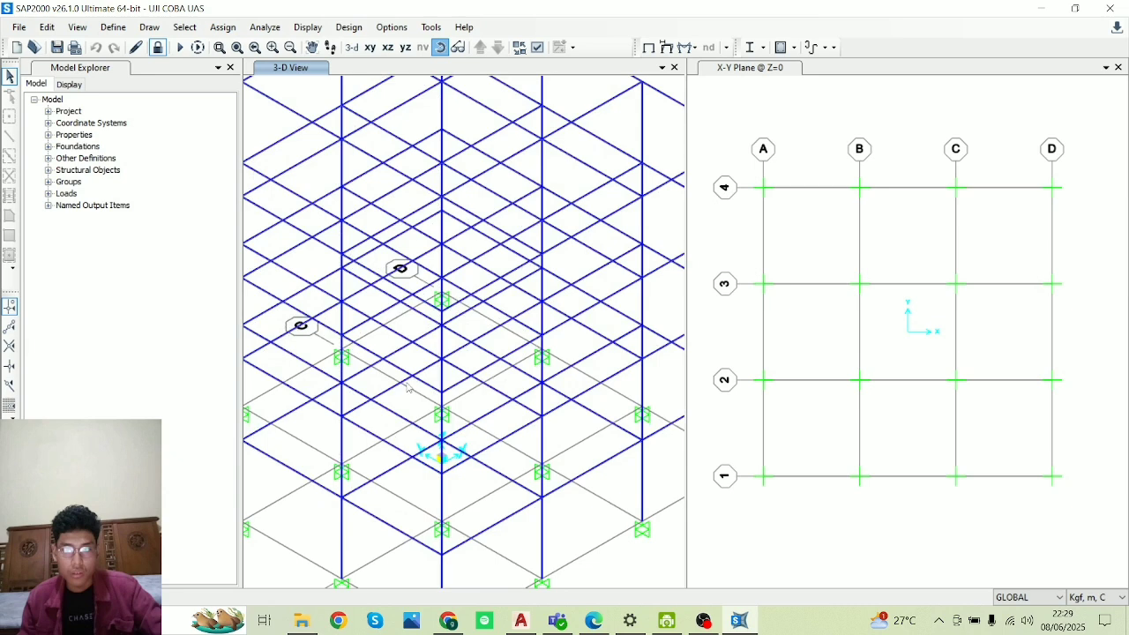
# - Try to run the DEAD and LIVE load cases in the UJI COBA UAS model, with its frame viewed from the side
pyautogui.moveTo(407, 388); pyautogui.dragTo(568, 387)
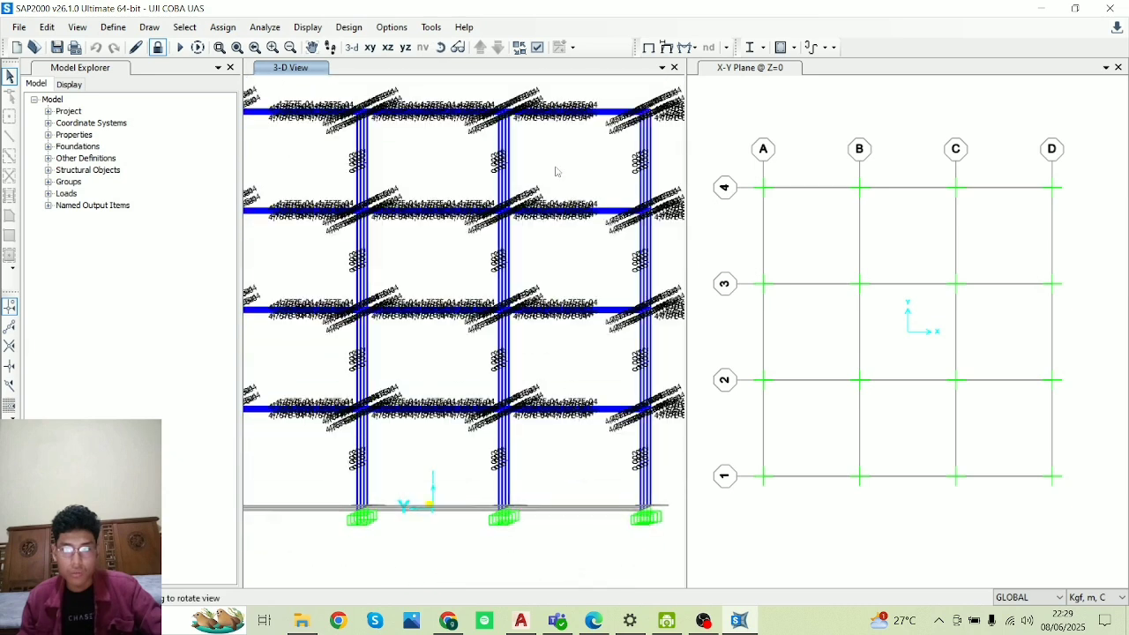
pyautogui.click(440, 47)
pyautogui.moveTo(715, 532); pyautogui.dragTo(416, 310)
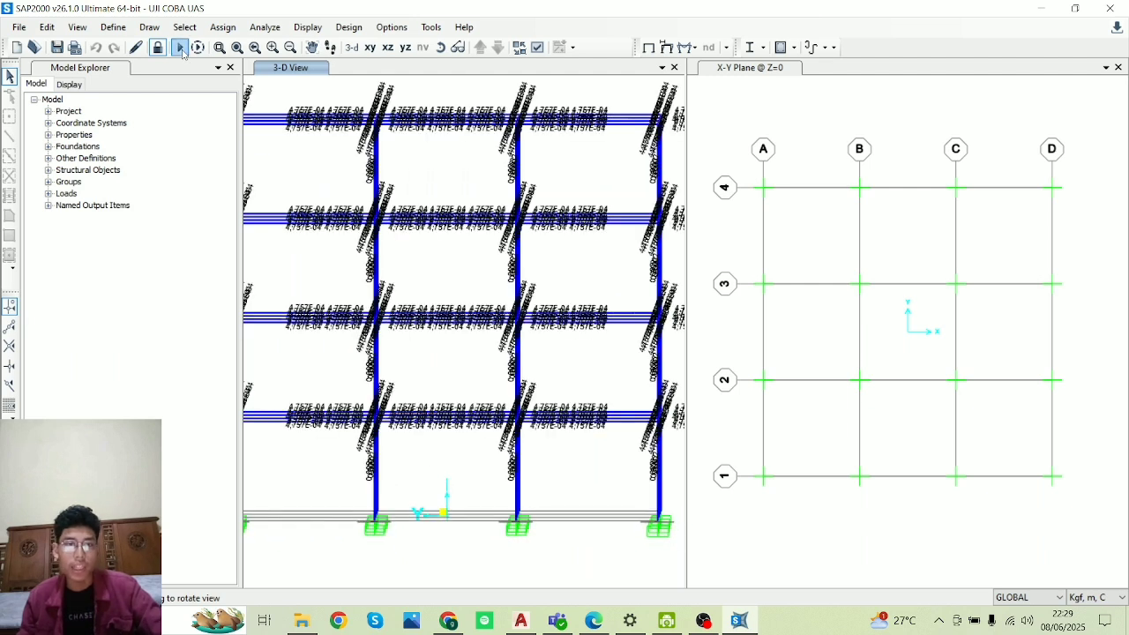
pyautogui.click(180, 48)
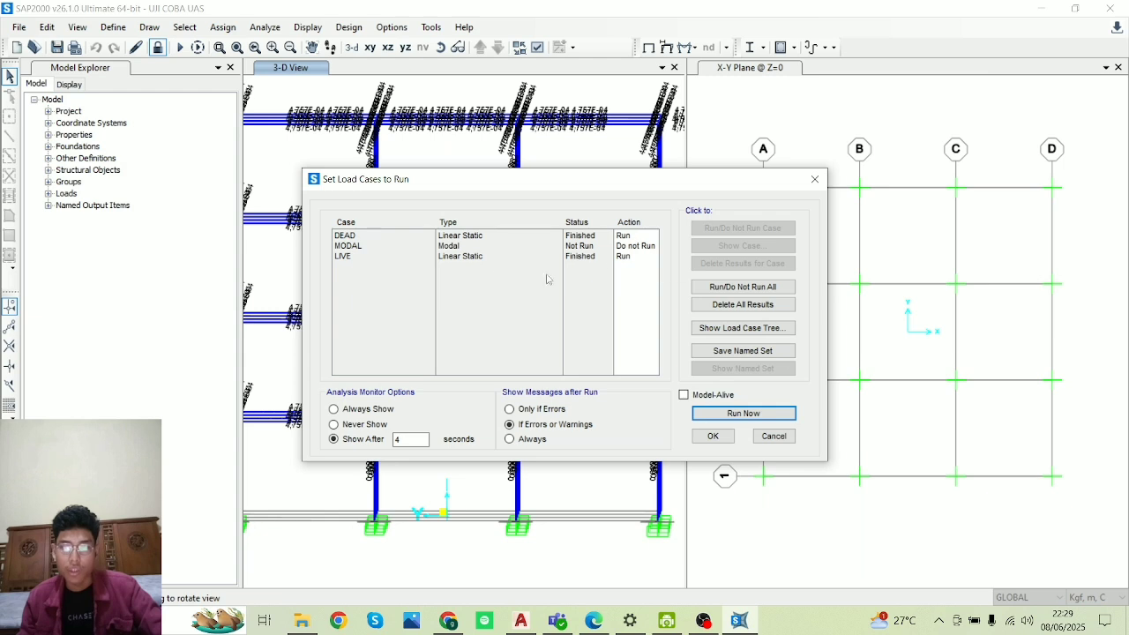
pyautogui.click(743, 412)
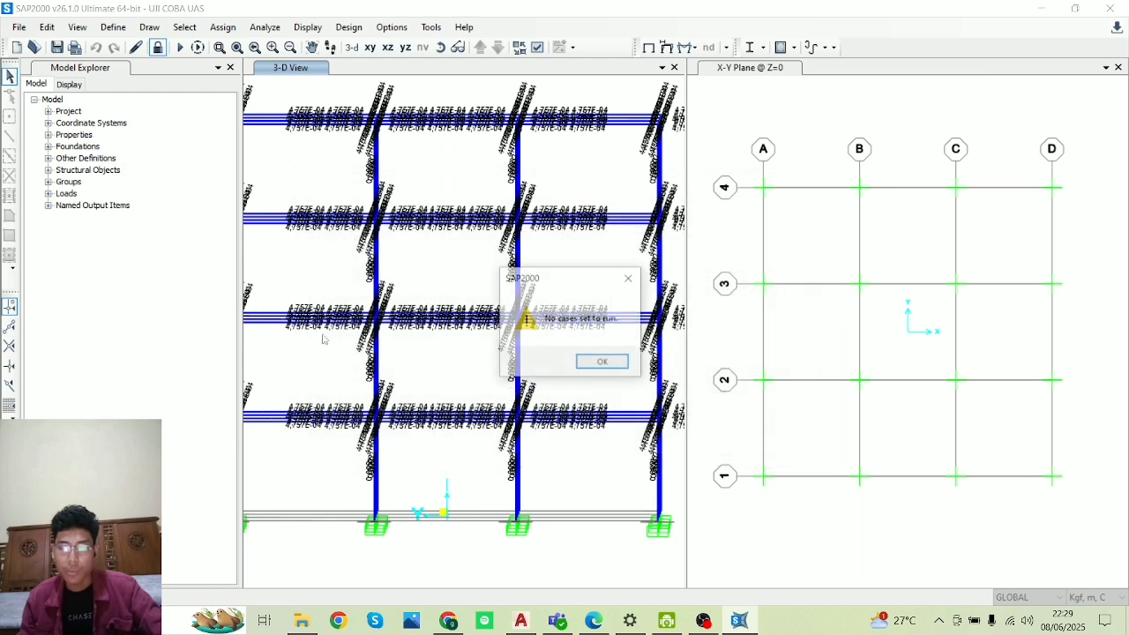
pyautogui.click(603, 362)
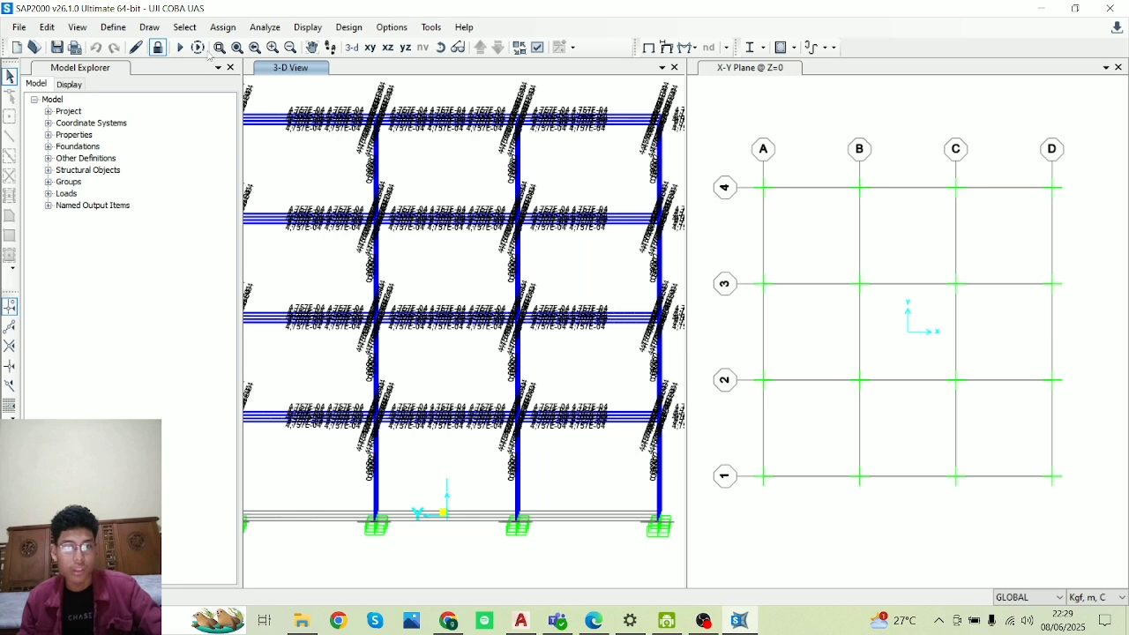
# - Unlock the UJI COBA UAS model and run its analysis again in Model-Alive mode
pyautogui.click(157, 47)
pyautogui.click(586, 365)
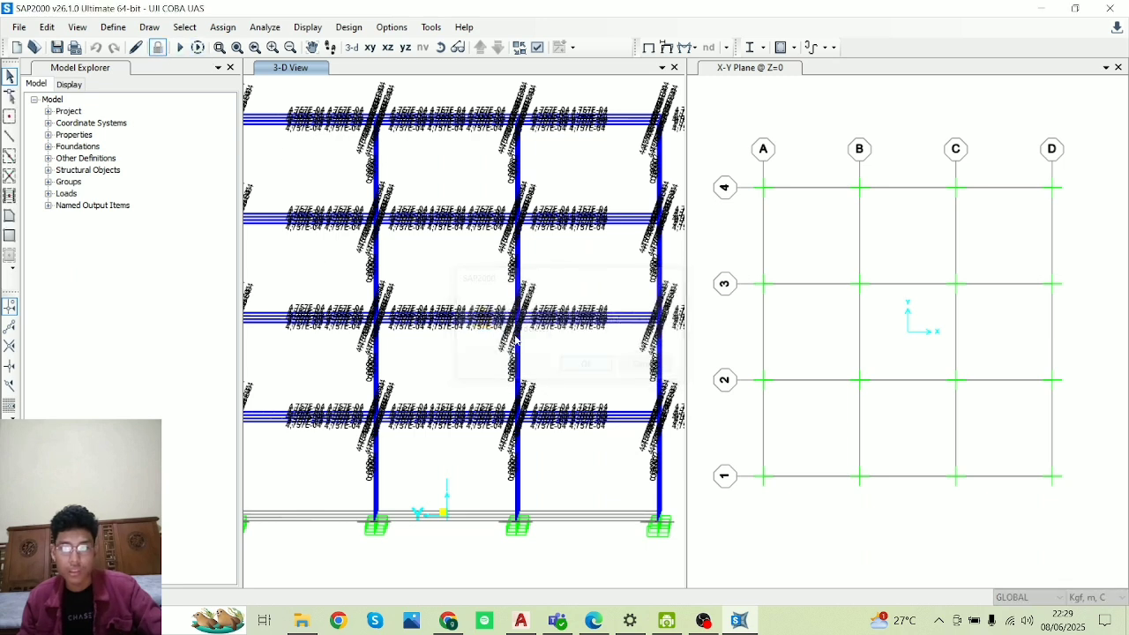
pyautogui.click(196, 50)
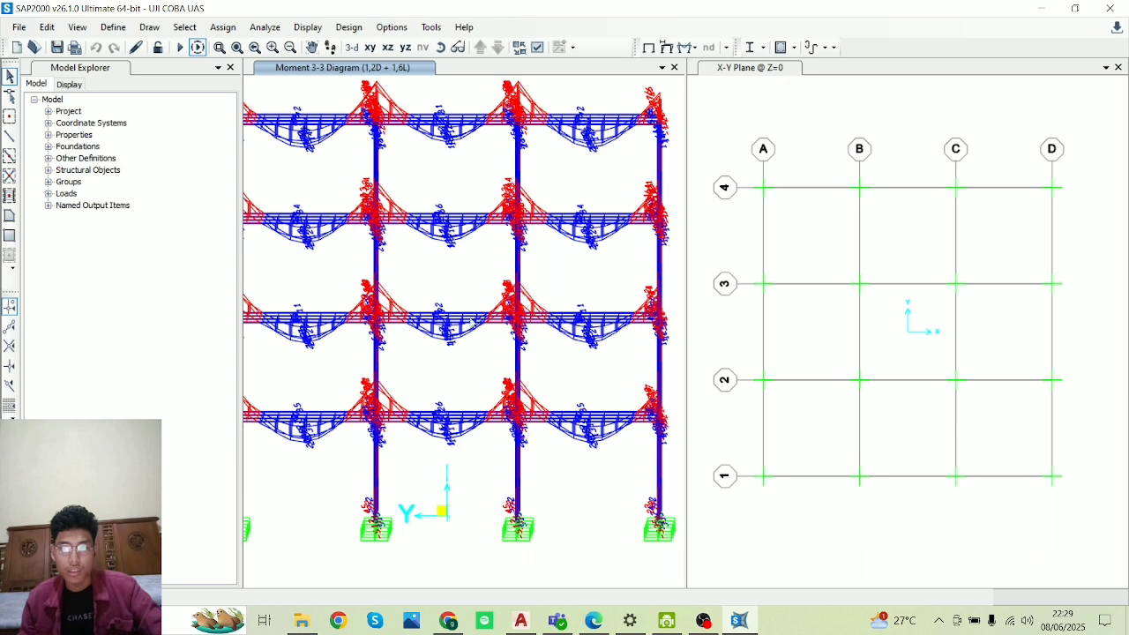
# - Run the concrete frame design/check on the UJI COBA UAS structure and display its longitudinal reinforcing area
pyautogui.scroll(-6, 473, 323)
pyautogui.scroll(3, 451, 286)
pyautogui.click(345, 30)
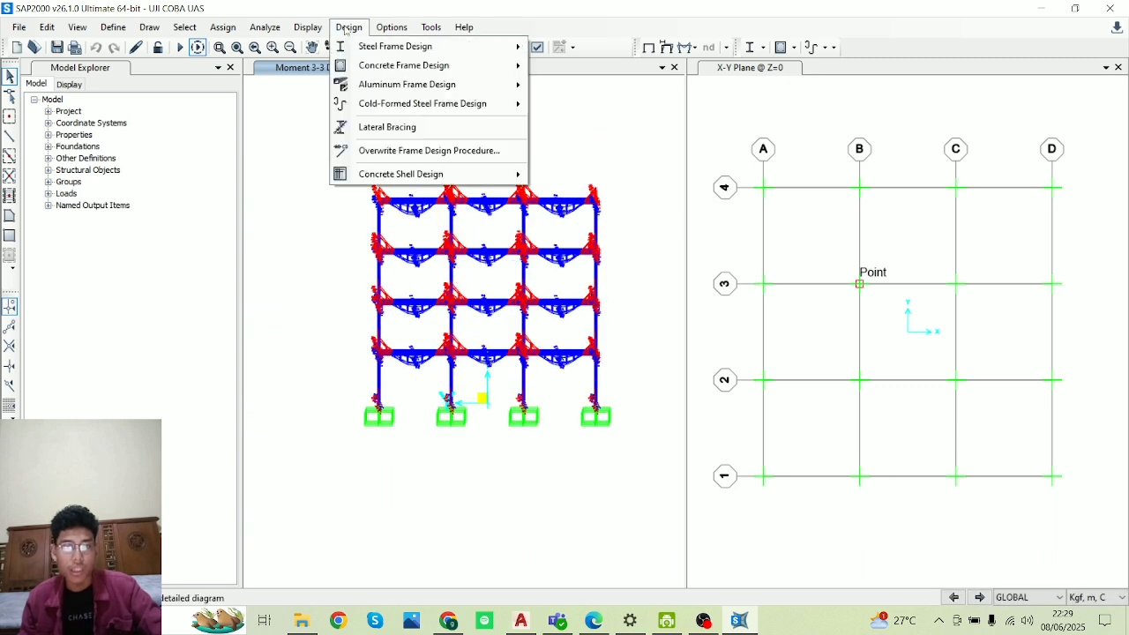
pyautogui.moveTo(494, 65)
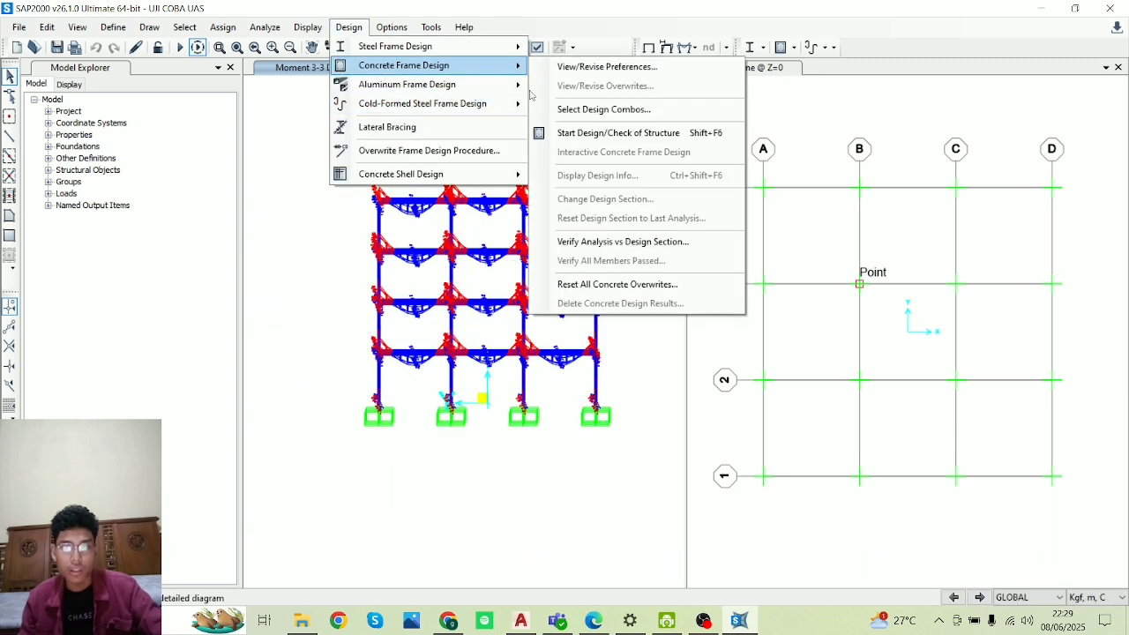
pyautogui.click(680, 134)
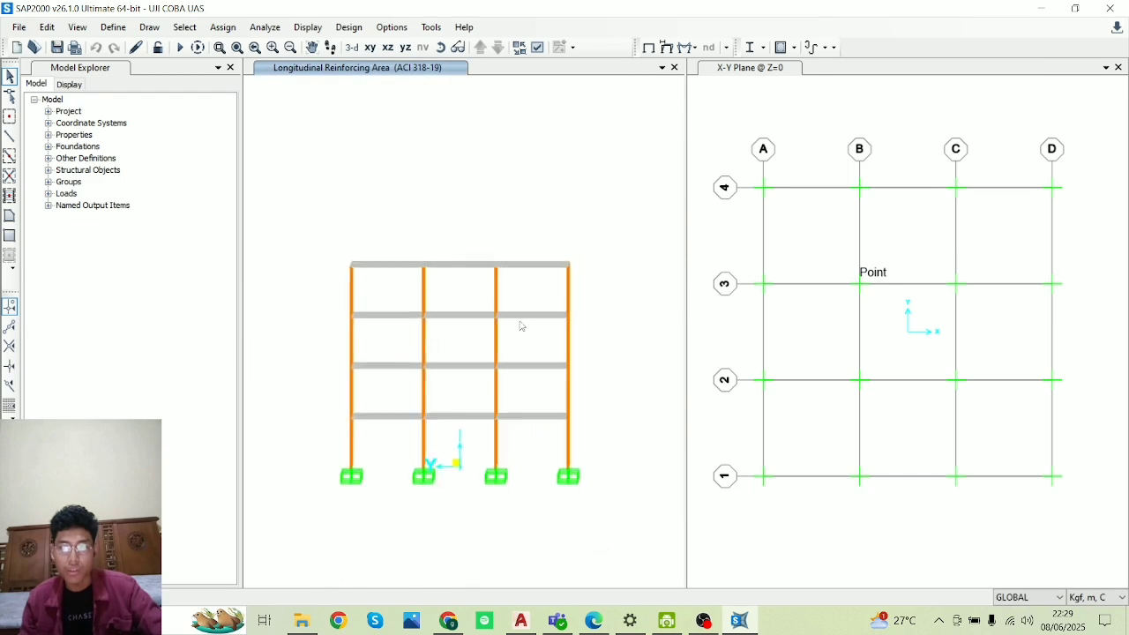
# - Examine the longitudinal reinforcing area values on the beams and columns of the frame elevation
pyautogui.scroll(2, 570, 414)
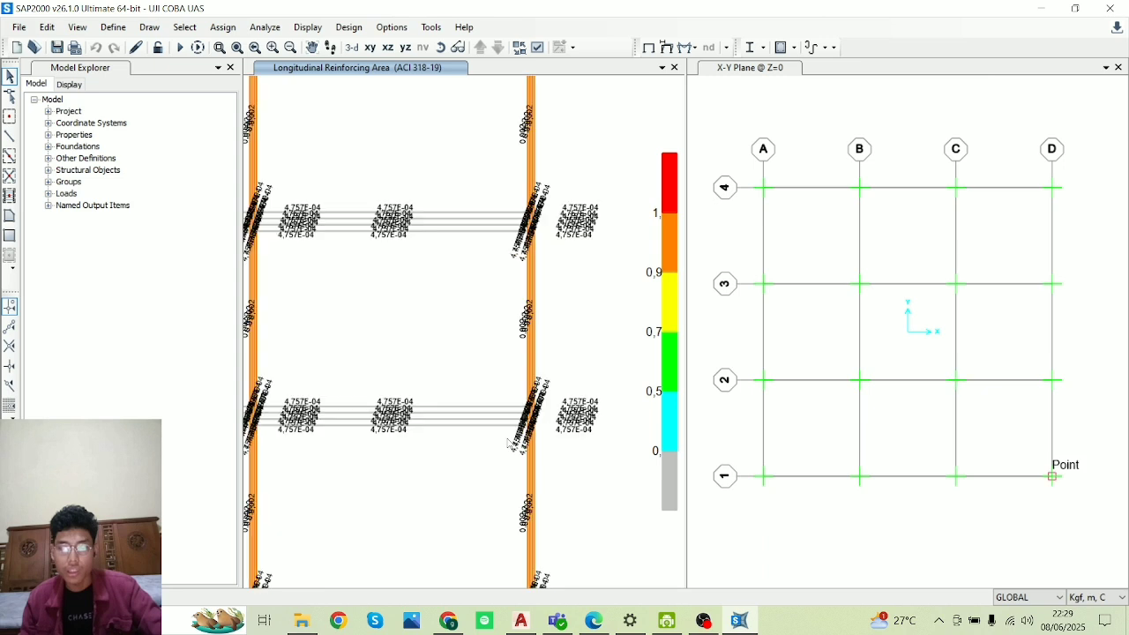
pyautogui.scroll(1, 357, 415)
pyautogui.scroll(-2, 355, 397)
pyautogui.scroll(-2, 354, 390)
pyautogui.moveTo(356, 390); pyautogui.dragTo(542, 400, button='middle')
pyautogui.scroll(1, 512, 377)
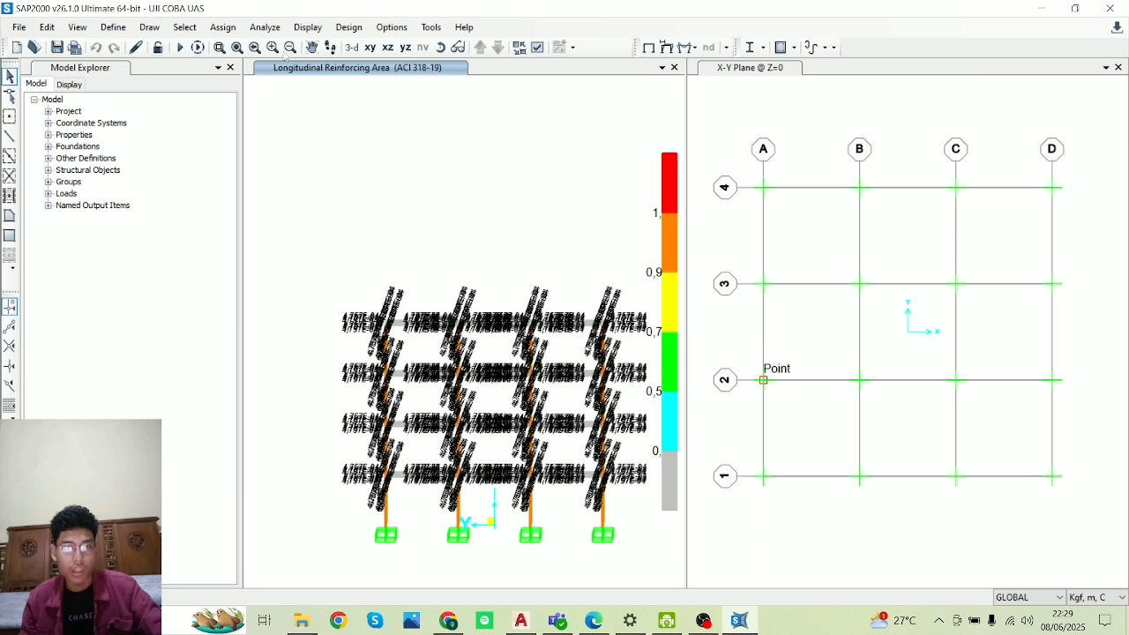
# - Verify whether all concrete frame members pass the design check, and close the resulting message
pyautogui.click(302, 28)
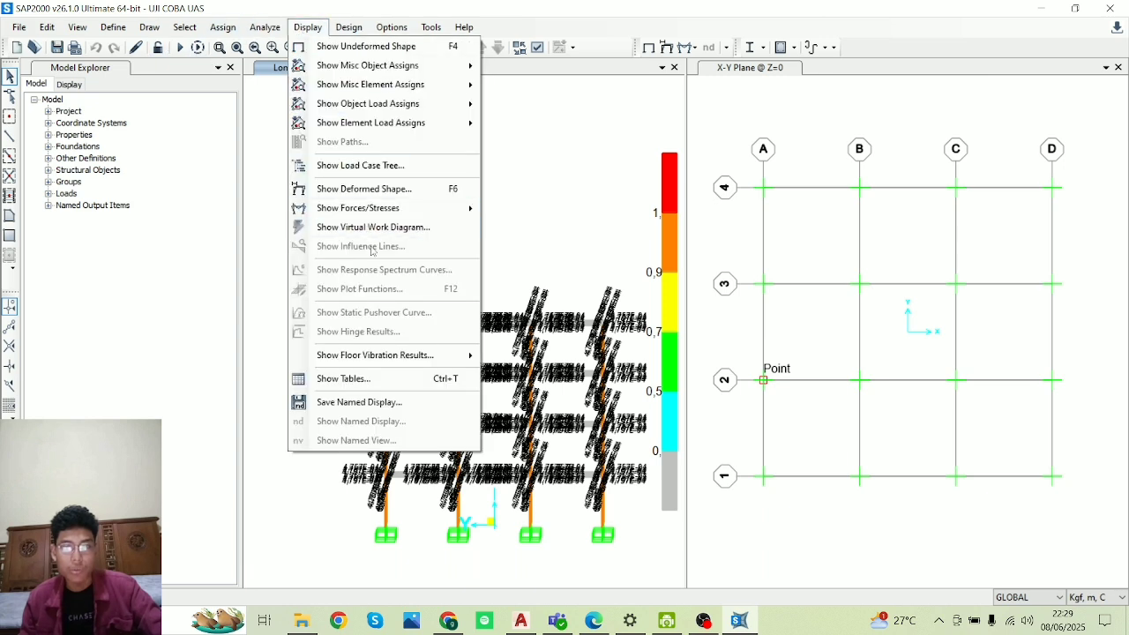
pyautogui.click(353, 28)
pyautogui.click(352, 27)
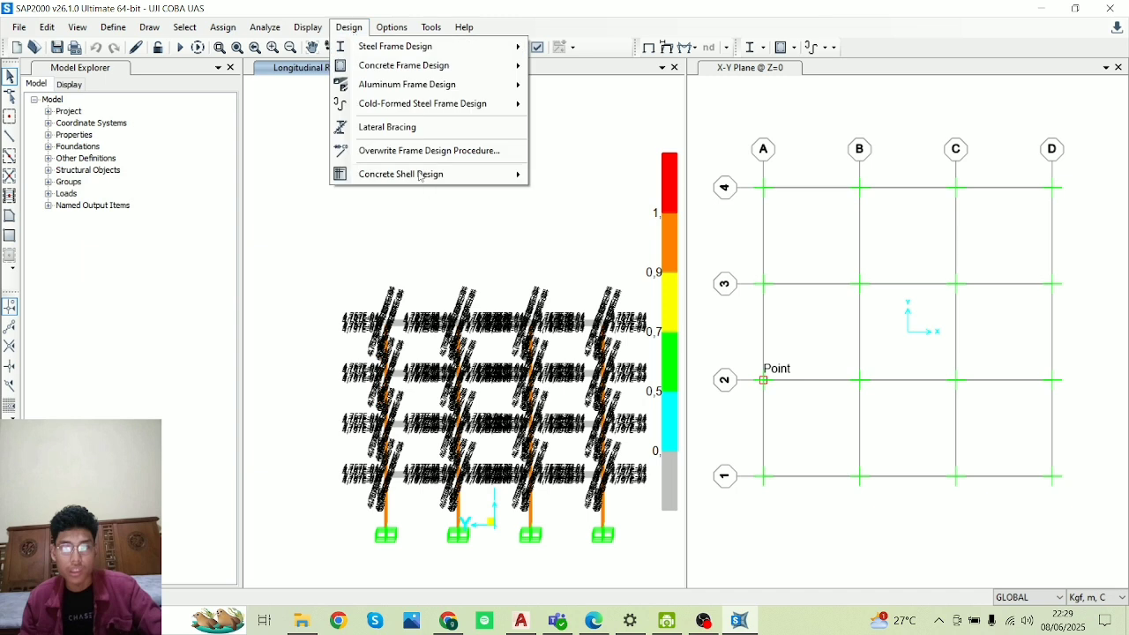
pyautogui.moveTo(415, 65)
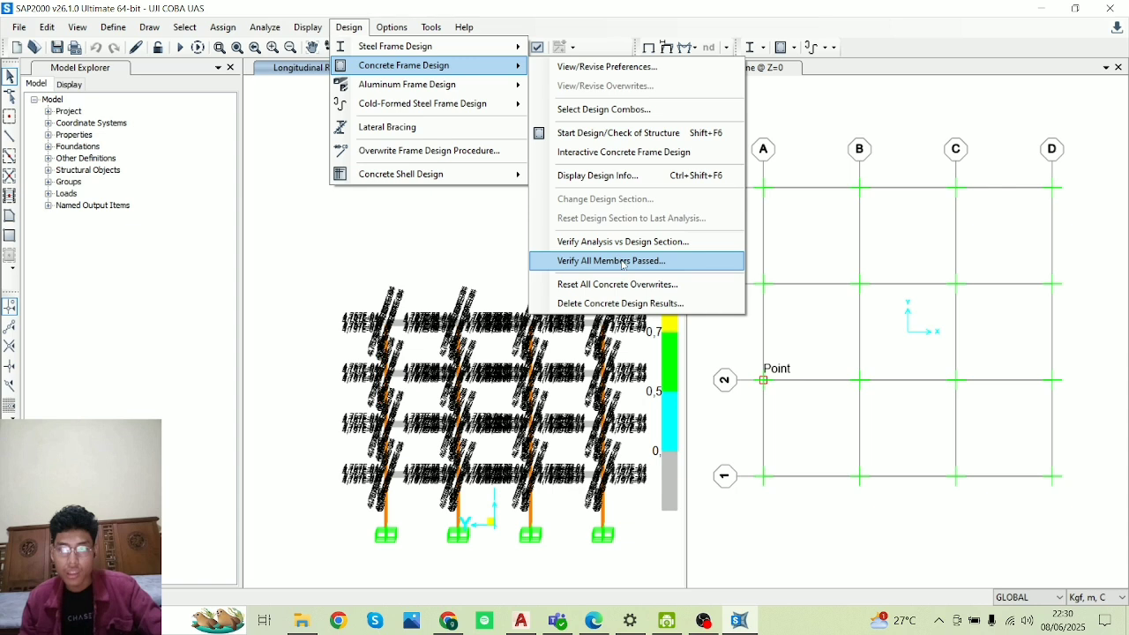
pyautogui.click(622, 261)
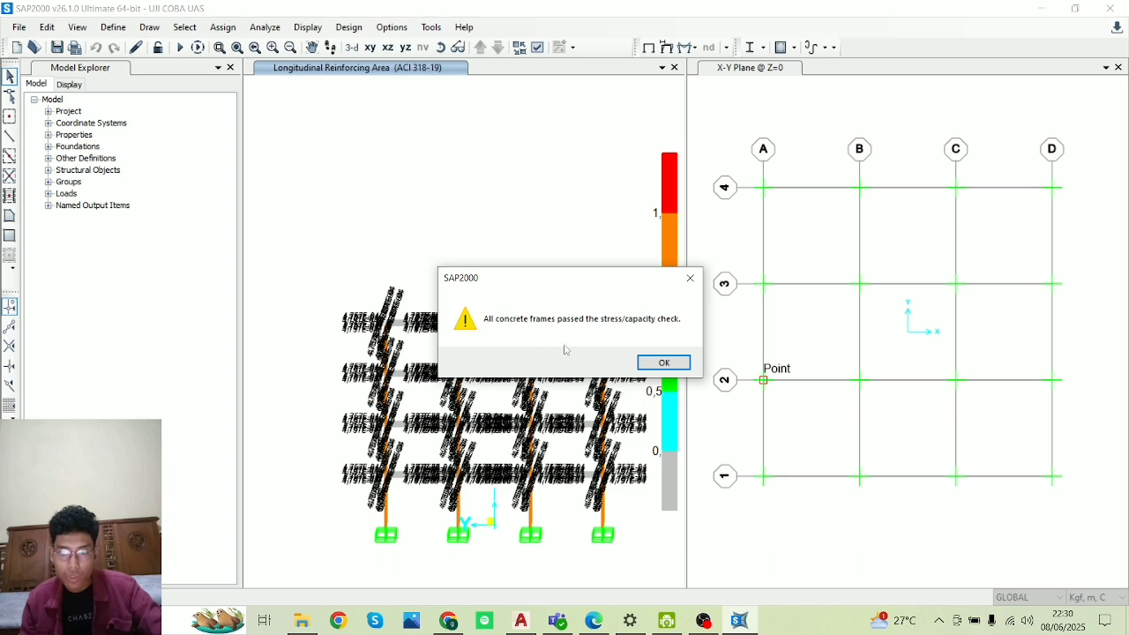
pyautogui.click(690, 278)
pyautogui.scroll(4, 479, 415)
pyautogui.scroll(-4, 484, 419)
pyautogui.moveTo(562, 433); pyautogui.dragTo(563, 395, button='middle')
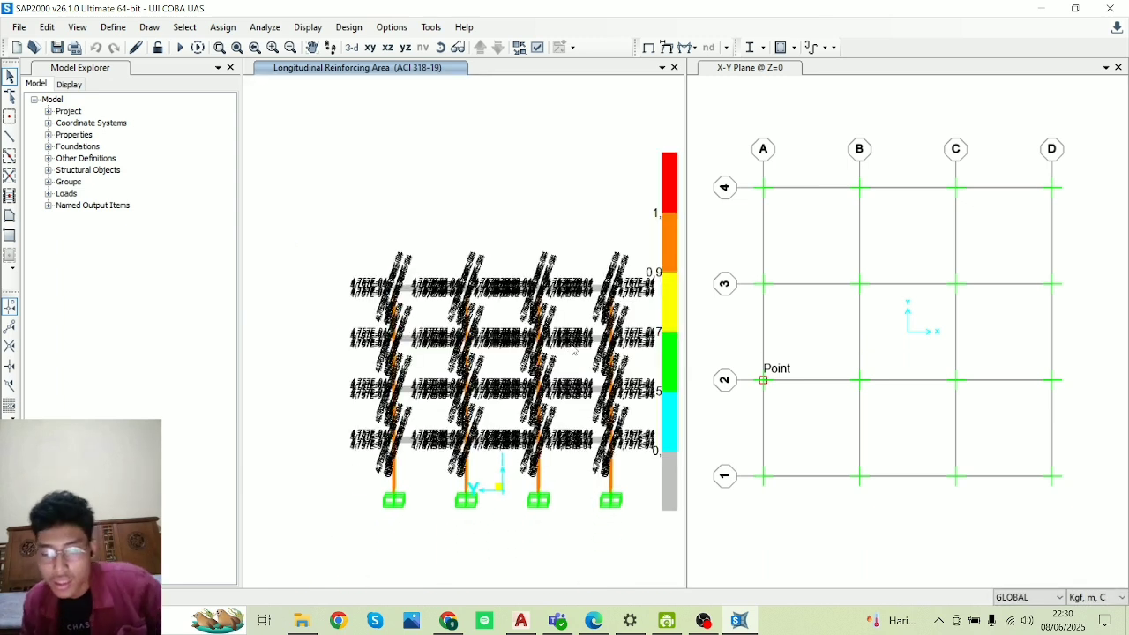